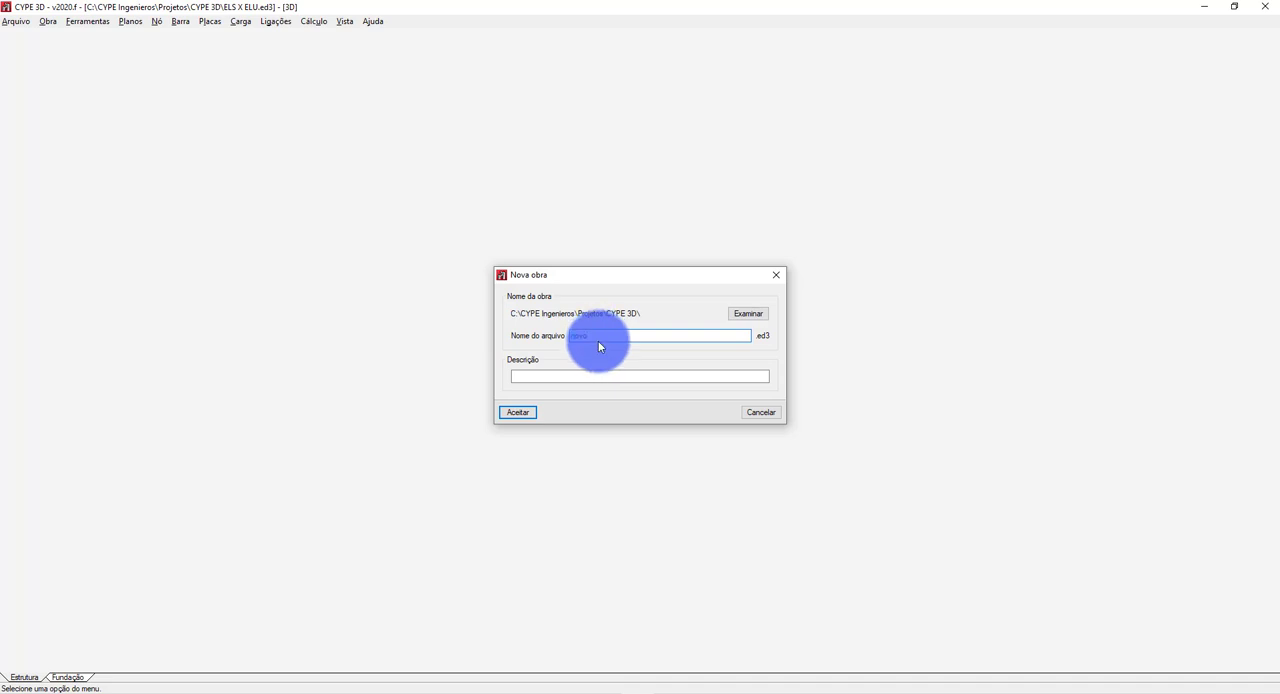
Name the new project file "COMBINAÇÃO DE CARGAS BENZOR" and create it as an empty project (Obra vazia).
{"action": "double_click", "coordinate": [595, 337]}
{"action": "type", "text": "e"}
{"action": "type", "text": "OMB"}
{"action": "type", "text": "INAÇÃO DE VC"}
{"action": "key", "text": "BackSpace"}
{"action": "type", "text": "CARGAS BE"}
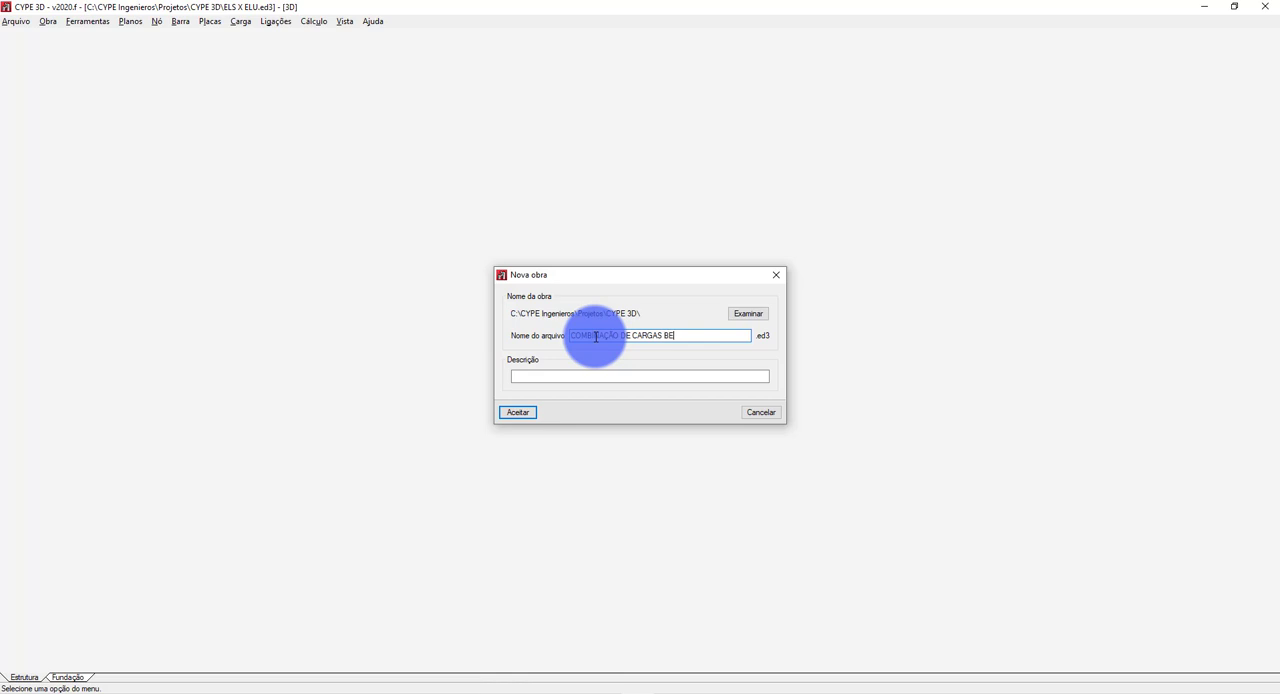
{"action": "type", "text": "NZOR"}
{"action": "left_click", "coordinate": [507, 410]}
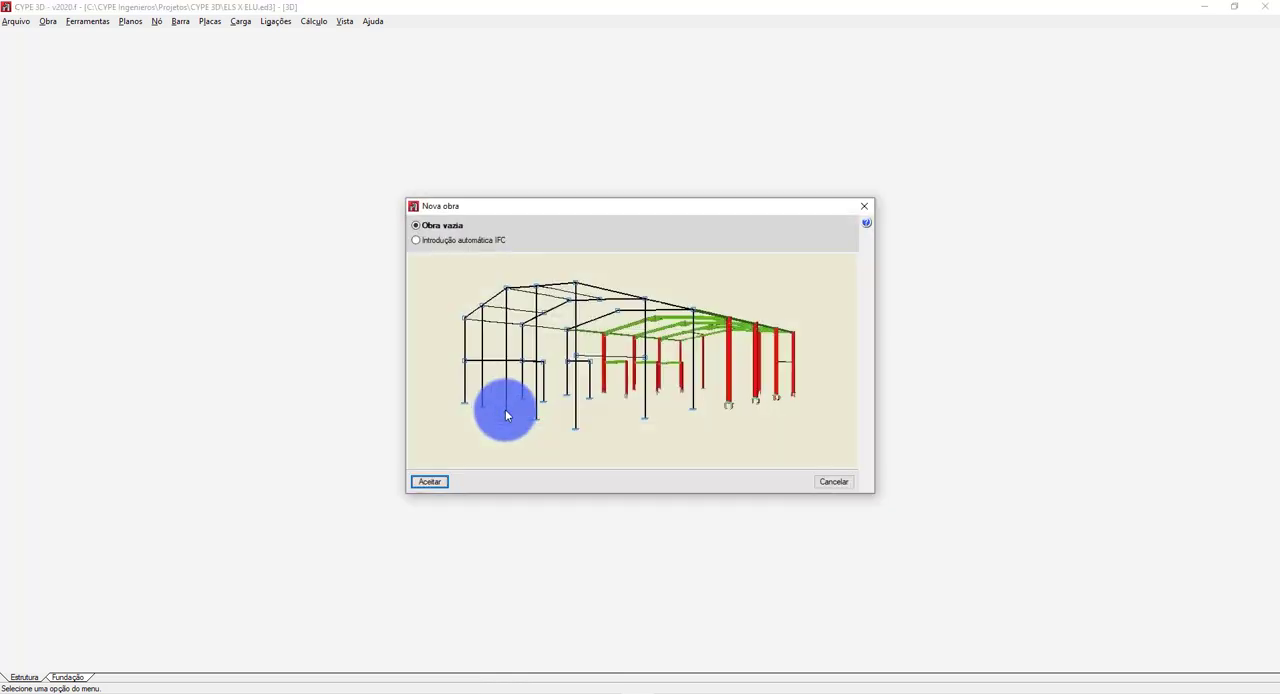
{"action": "left_click", "coordinate": [427, 482]}
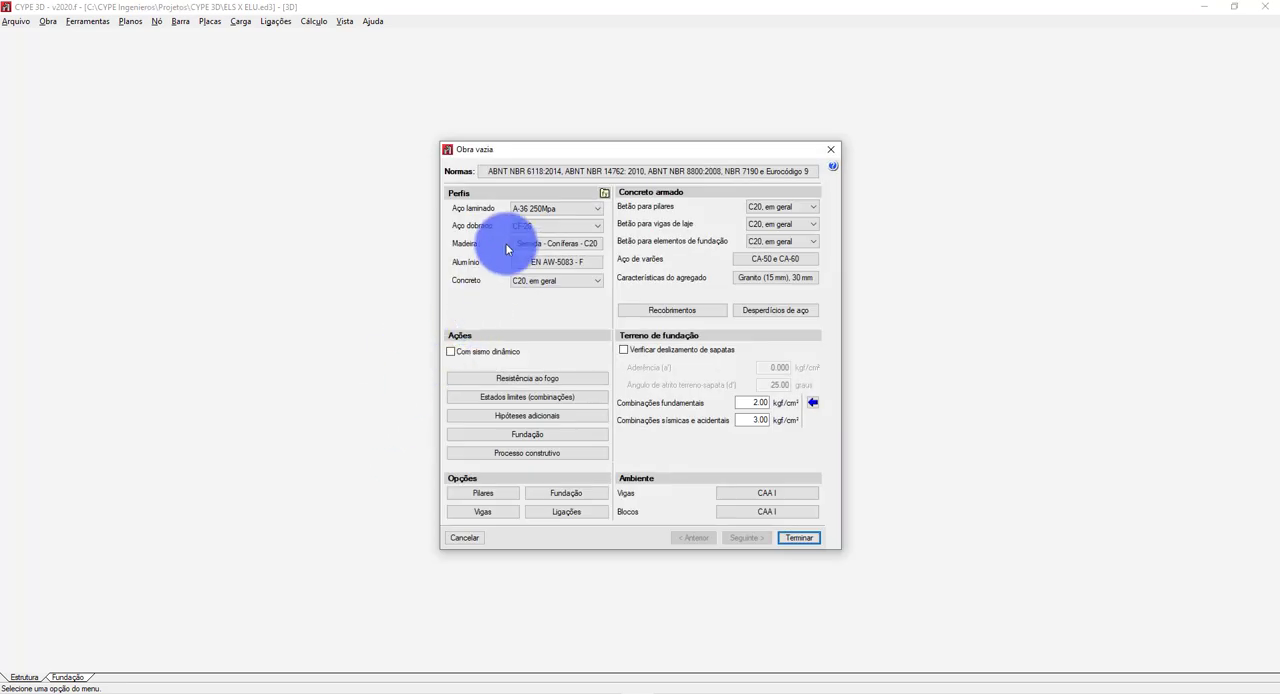
Accept the selected ABNT NBR design standards and set the use category to "Bibliotecas, arquivos, depósitos, oficinas e garagens".
{"action": "left_click", "coordinate": [528, 173]}
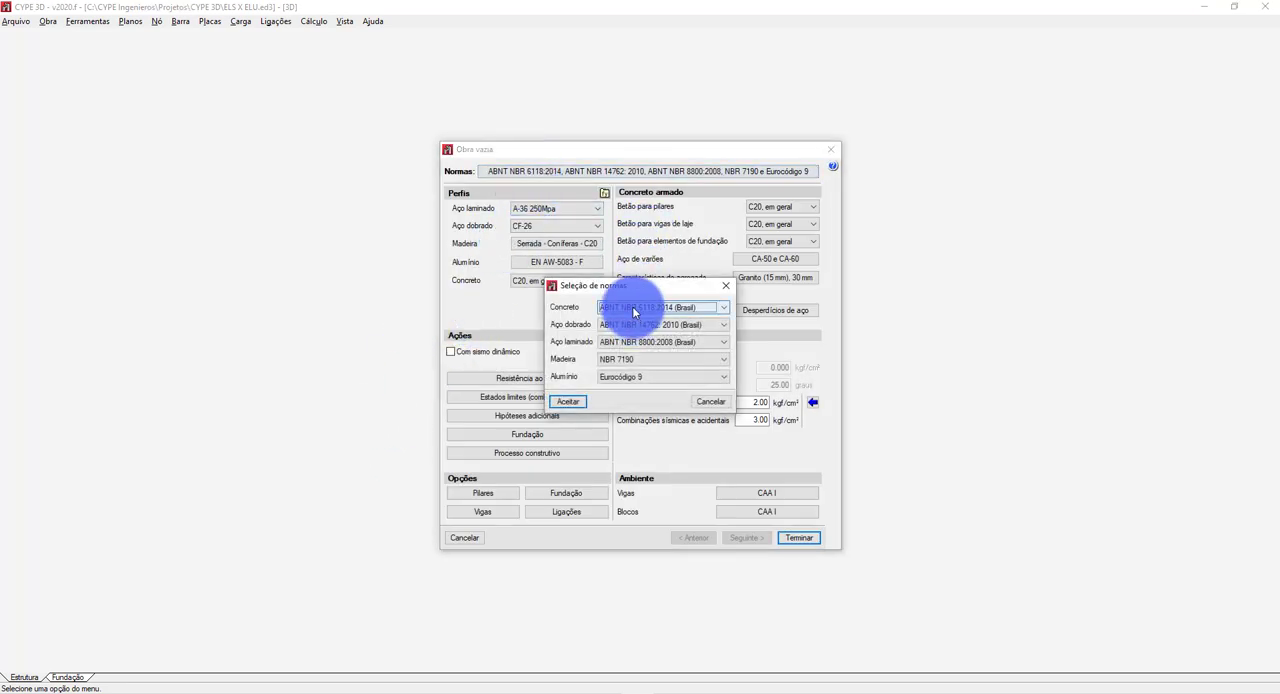
{"action": "left_click", "coordinate": [633, 313]}
{"action": "left_click", "coordinate": [633, 309]}
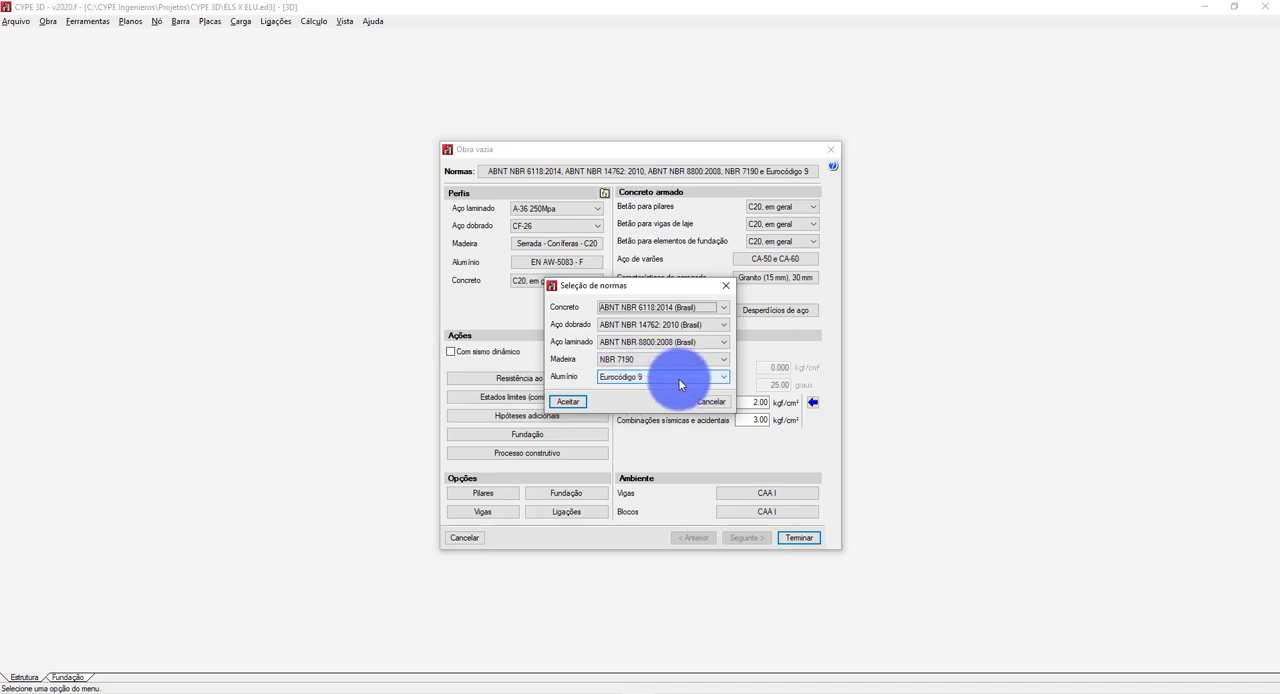
{"action": "left_click", "coordinate": [567, 403]}
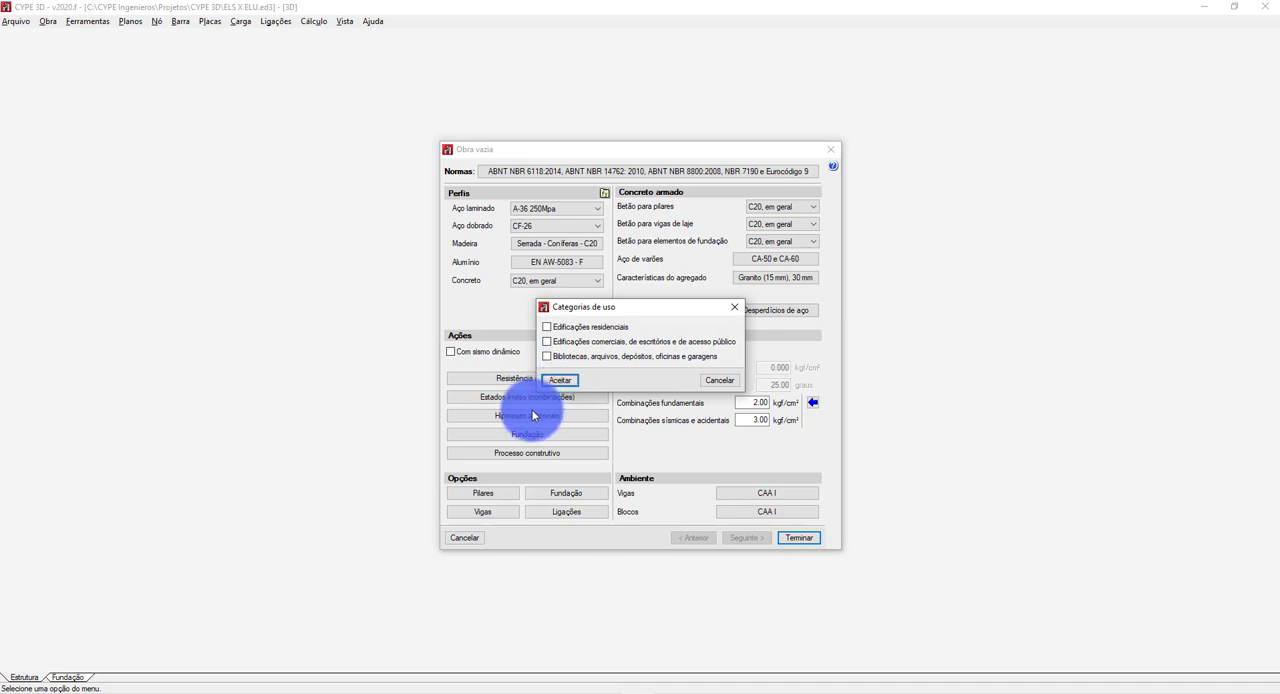
{"action": "left_click", "coordinate": [575, 362]}
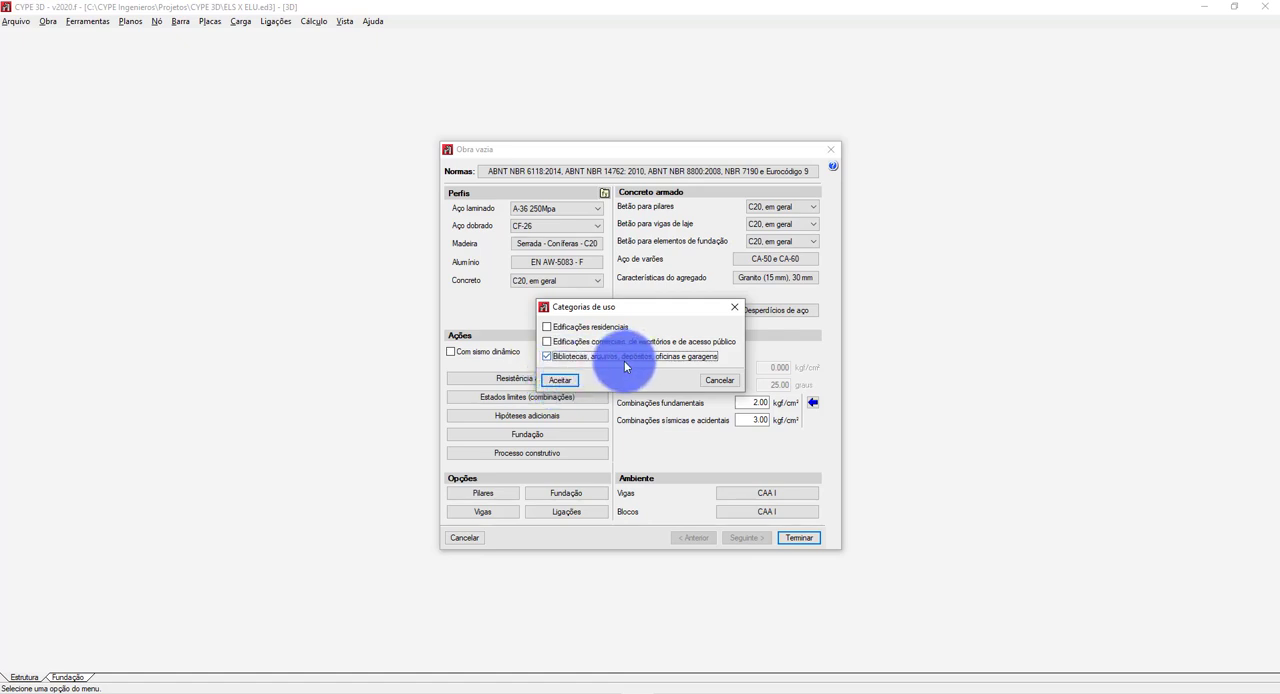
{"action": "left_click", "coordinate": [560, 380]}
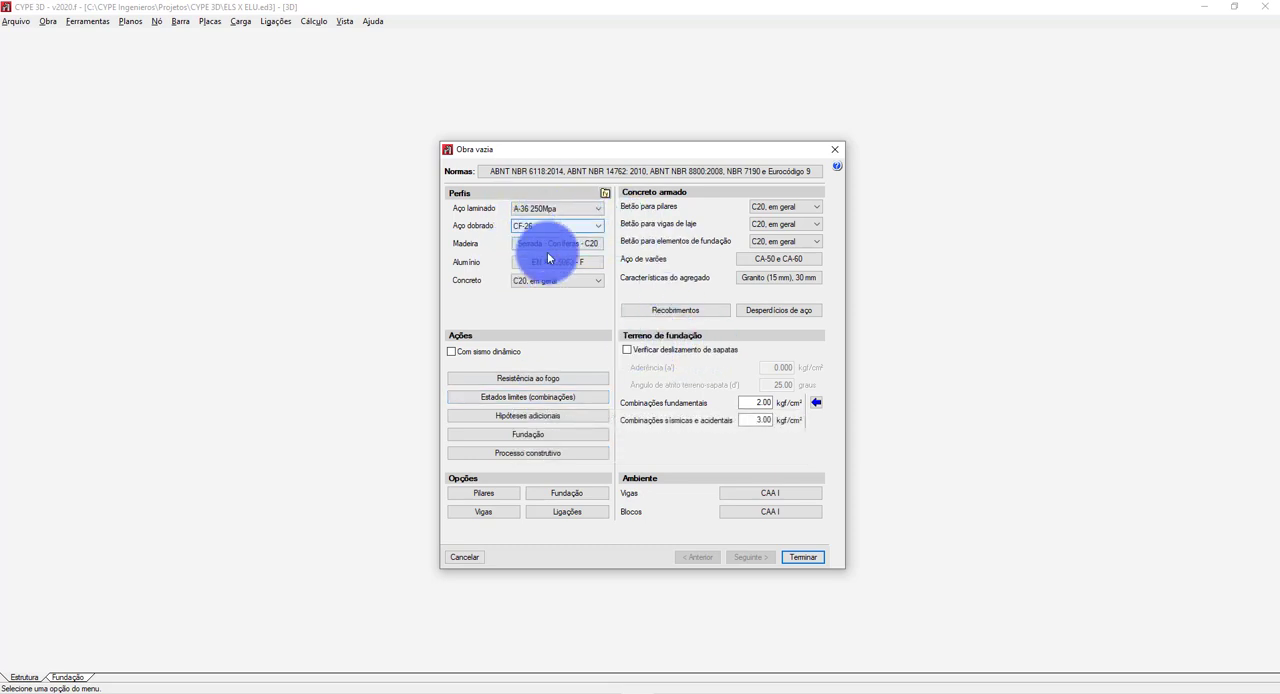
Review the profile concrete setting, the additional load hypotheses with their use category, and the limit-state combination settings.
{"action": "left_click", "coordinate": [564, 279]}
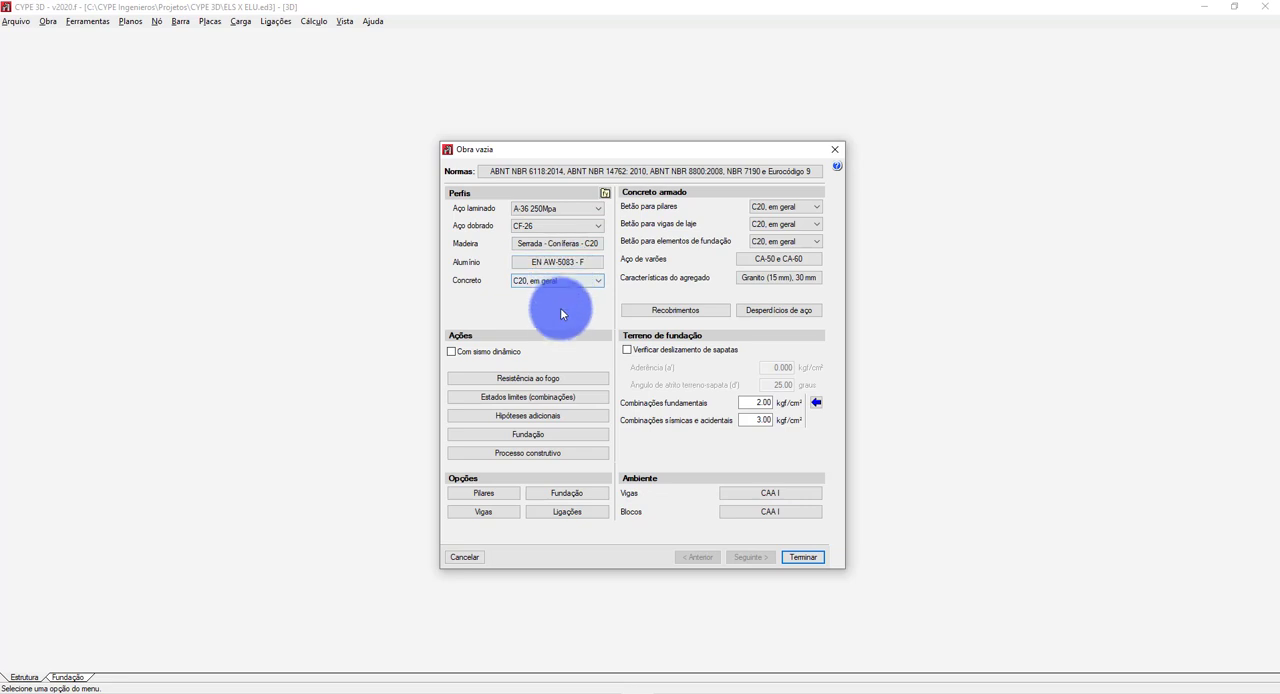
{"action": "left_click", "coordinate": [512, 415]}
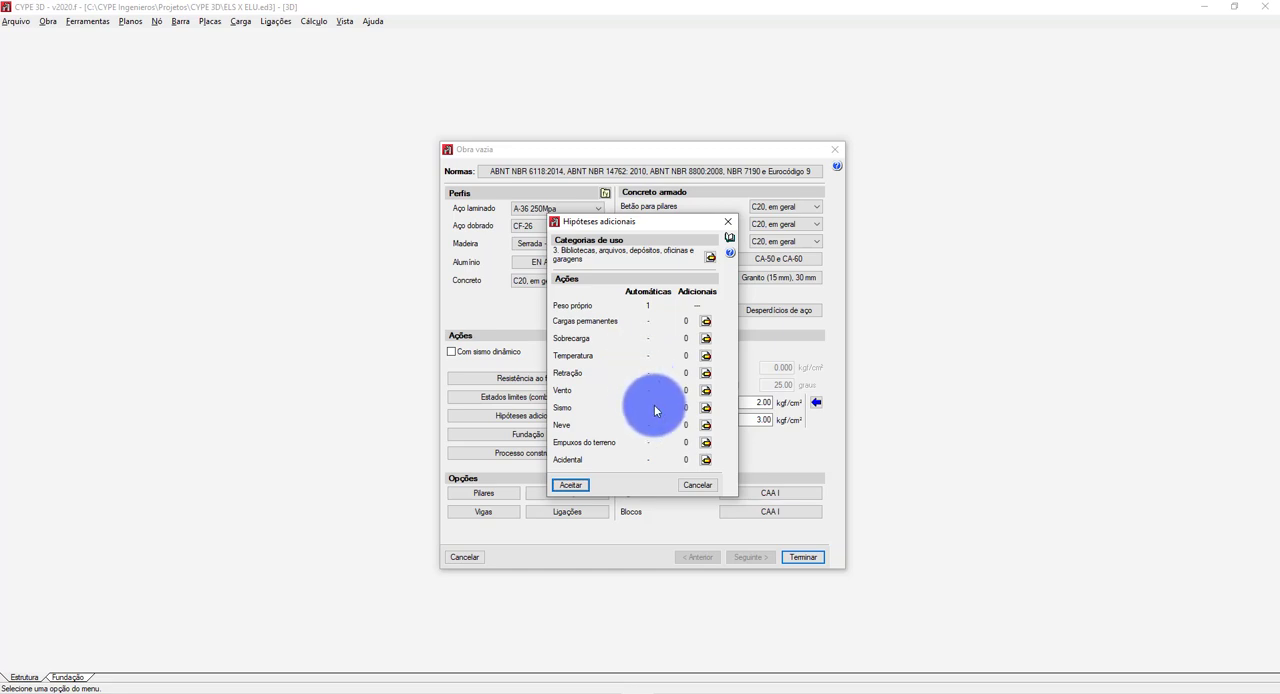
{"action": "left_click", "coordinate": [692, 488]}
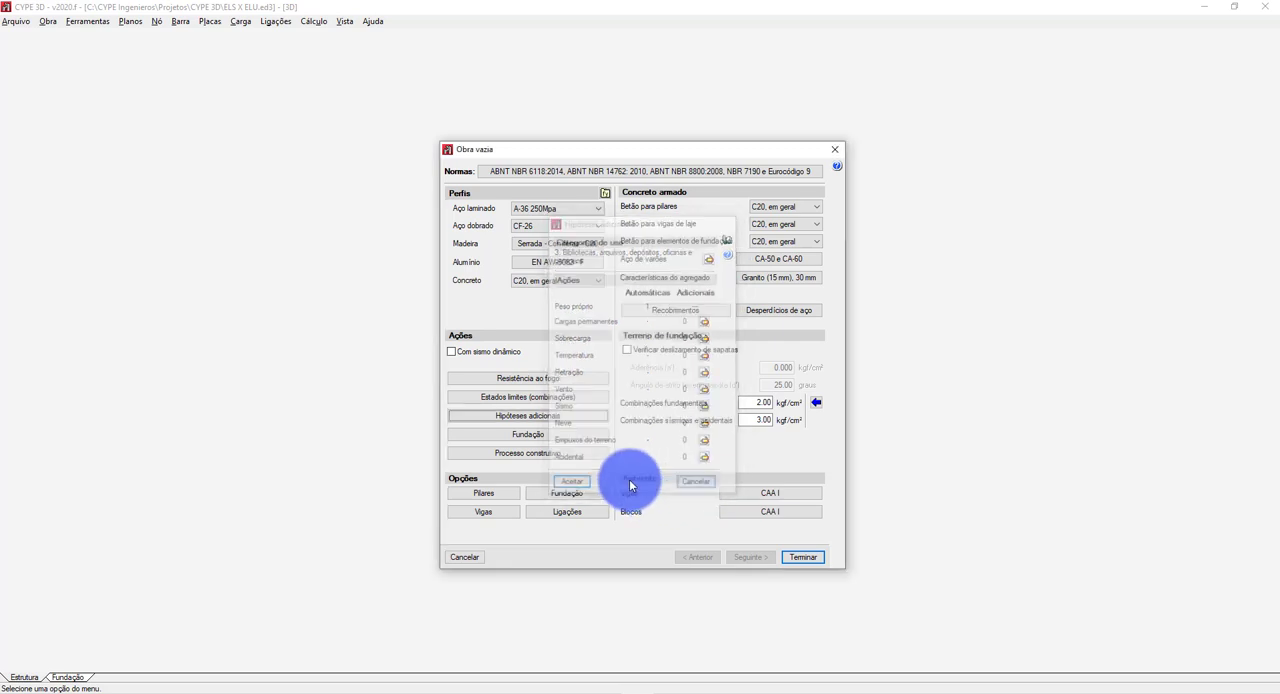
{"action": "left_click", "coordinate": [542, 398]}
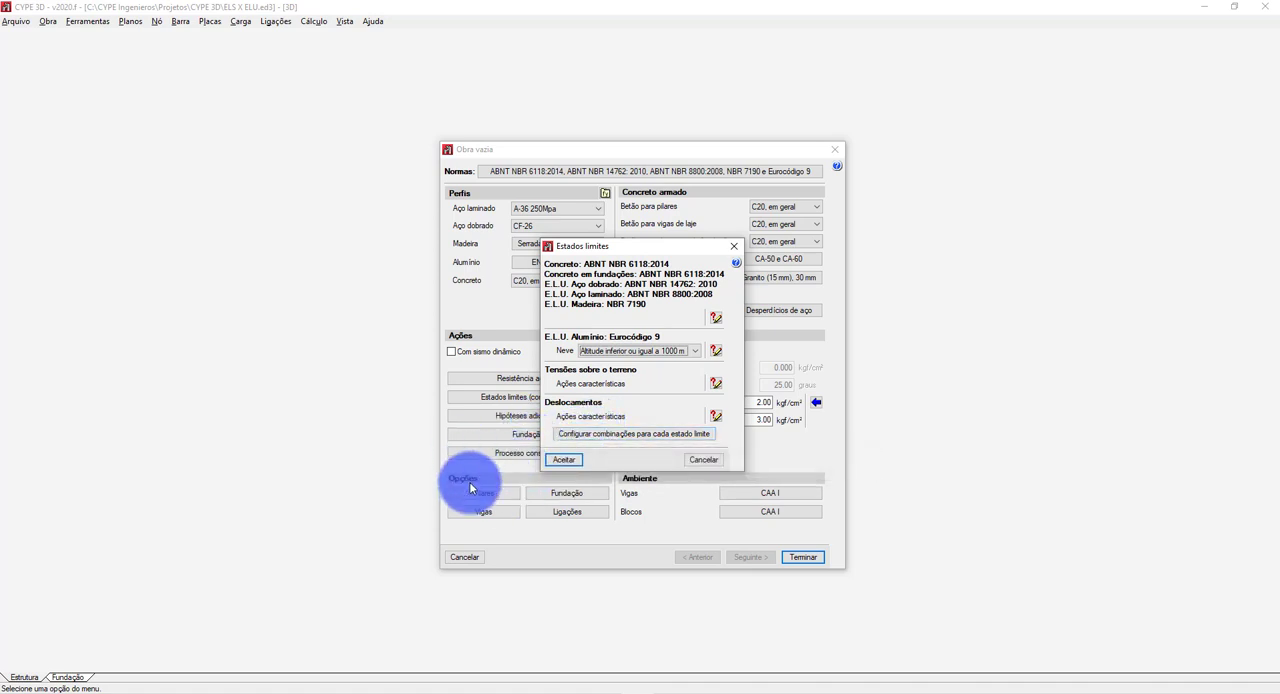
{"action": "left_click", "coordinate": [704, 461]}
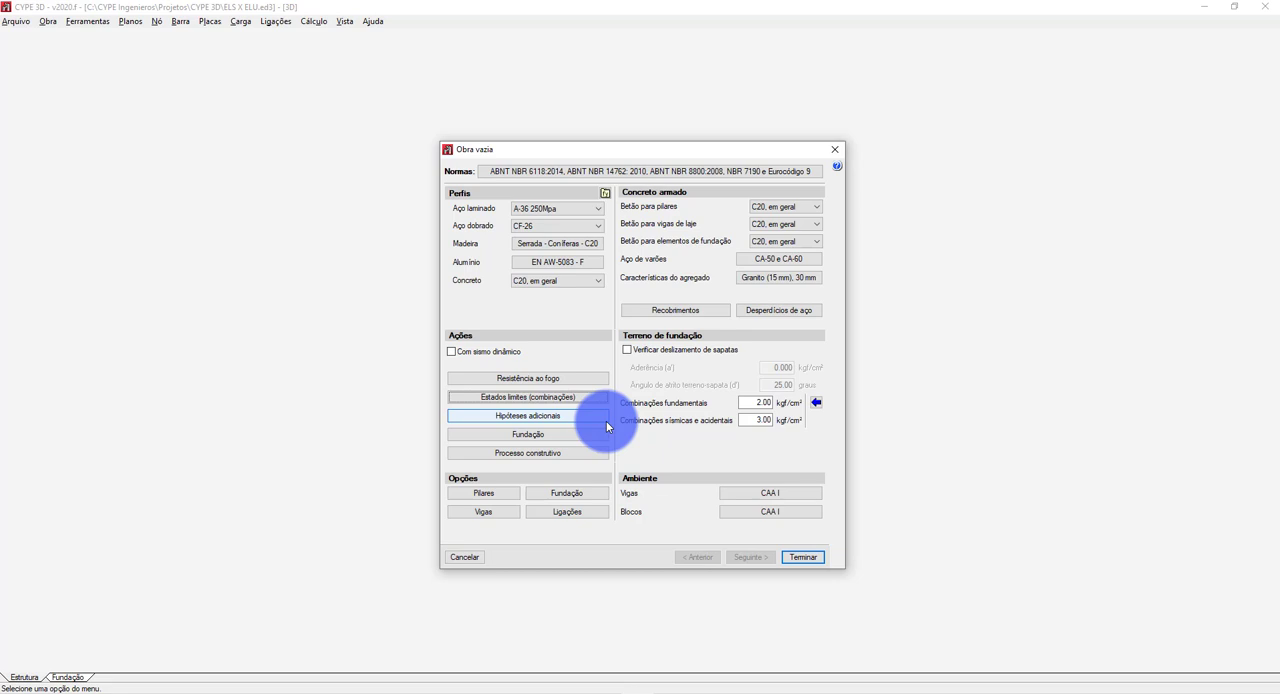
{"action": "left_click", "coordinate": [545, 416]}
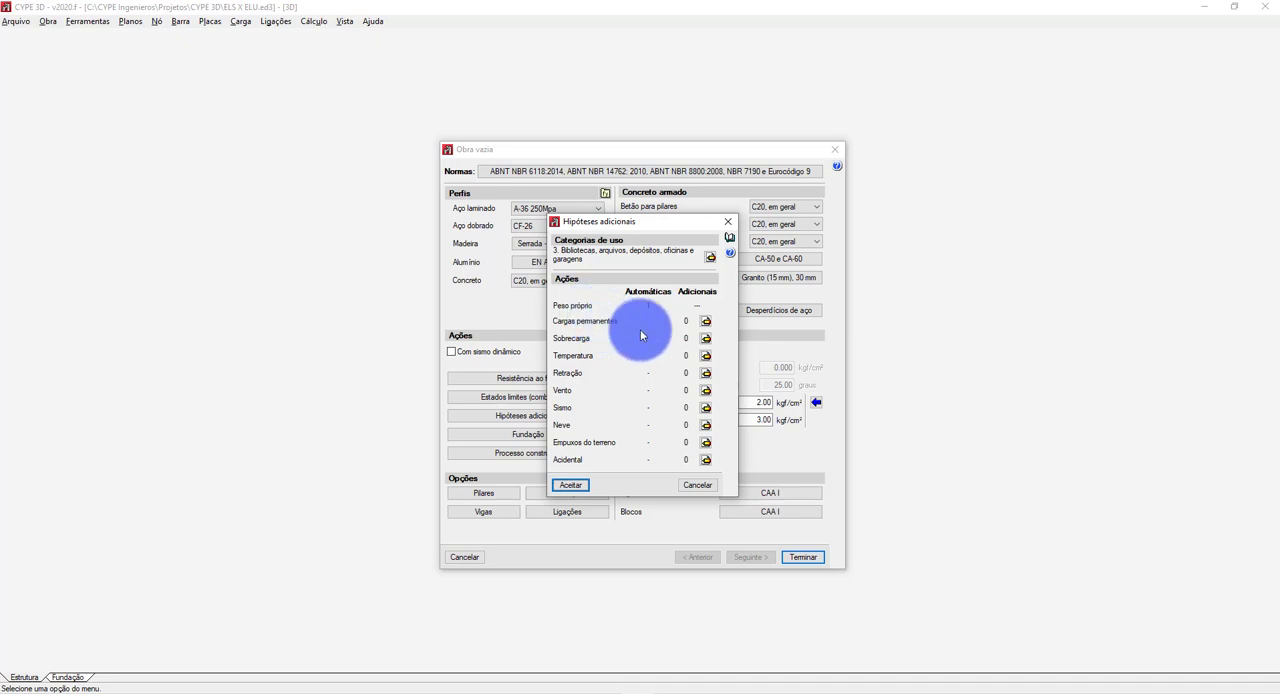
{"action": "left_click", "coordinate": [711, 259]}
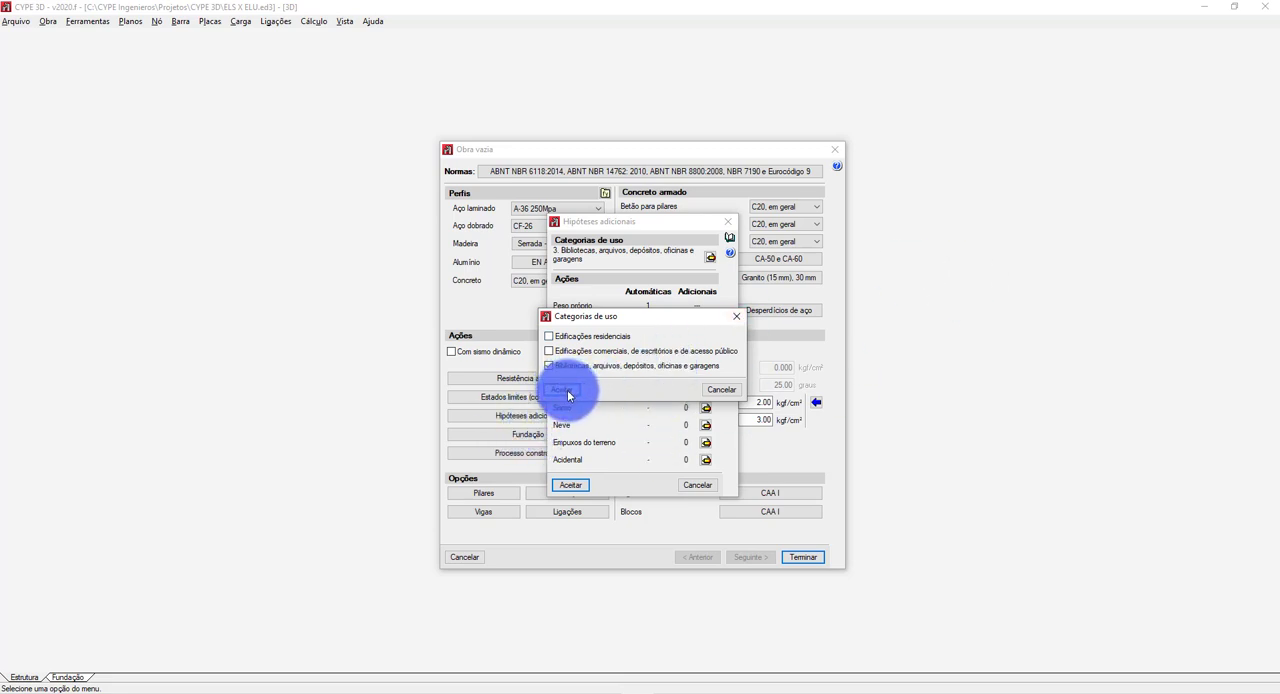
{"action": "left_click", "coordinate": [566, 391]}
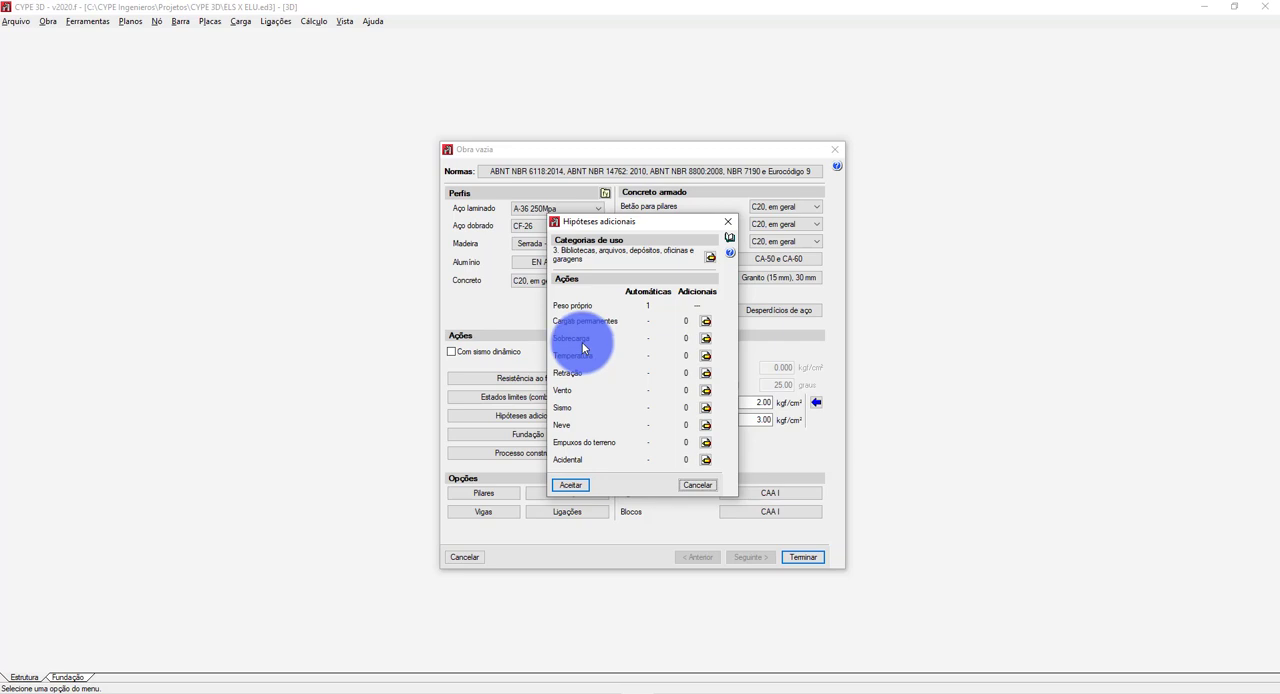
{"action": "left_click", "coordinate": [565, 484]}
Switch the rolled steel (Aço laminado) limit state to user-defined design situations and generate them from the standard's situations.
{"action": "left_click", "coordinate": [511, 398]}
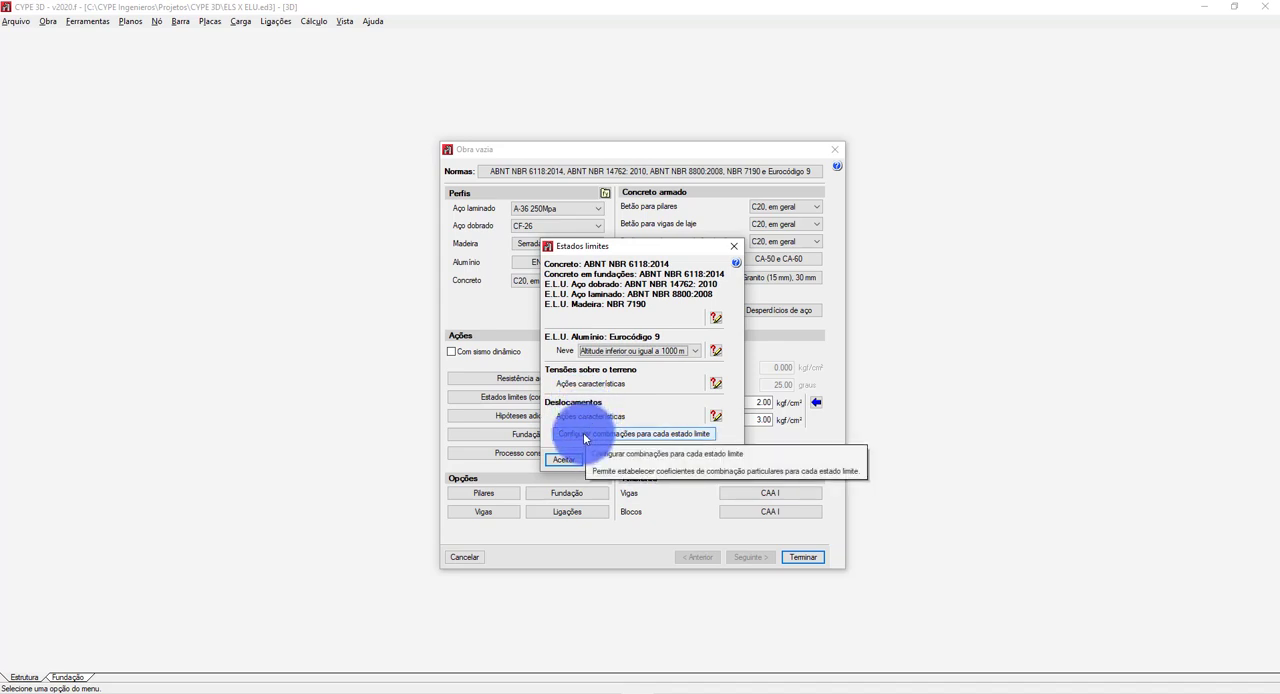
{"action": "left_click", "coordinate": [585, 434]}
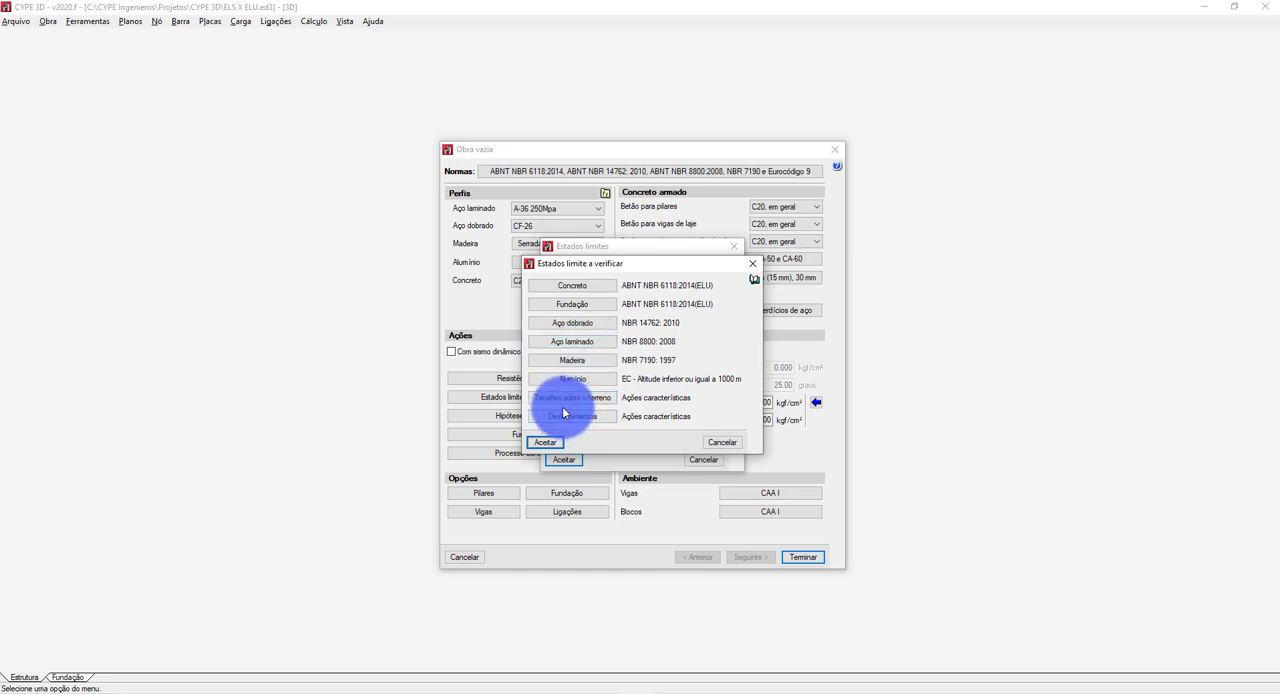
{"action": "left_click", "coordinate": [575, 342]}
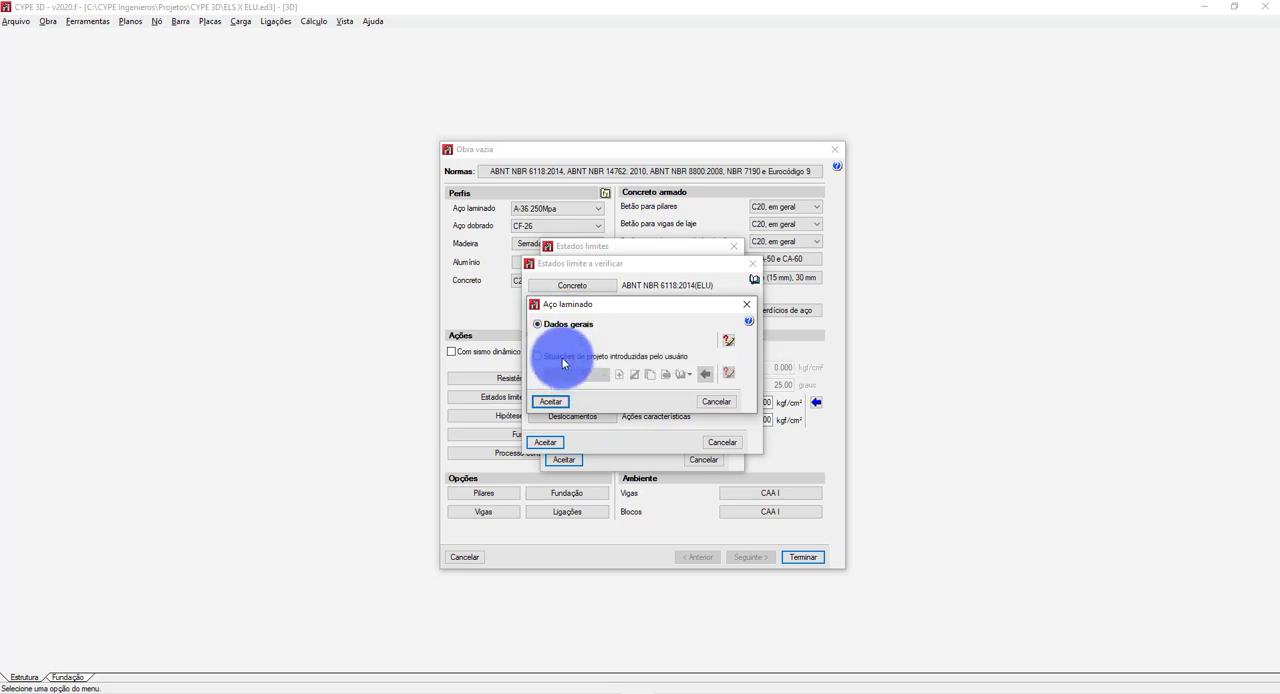
{"action": "left_click", "coordinate": [558, 356]}
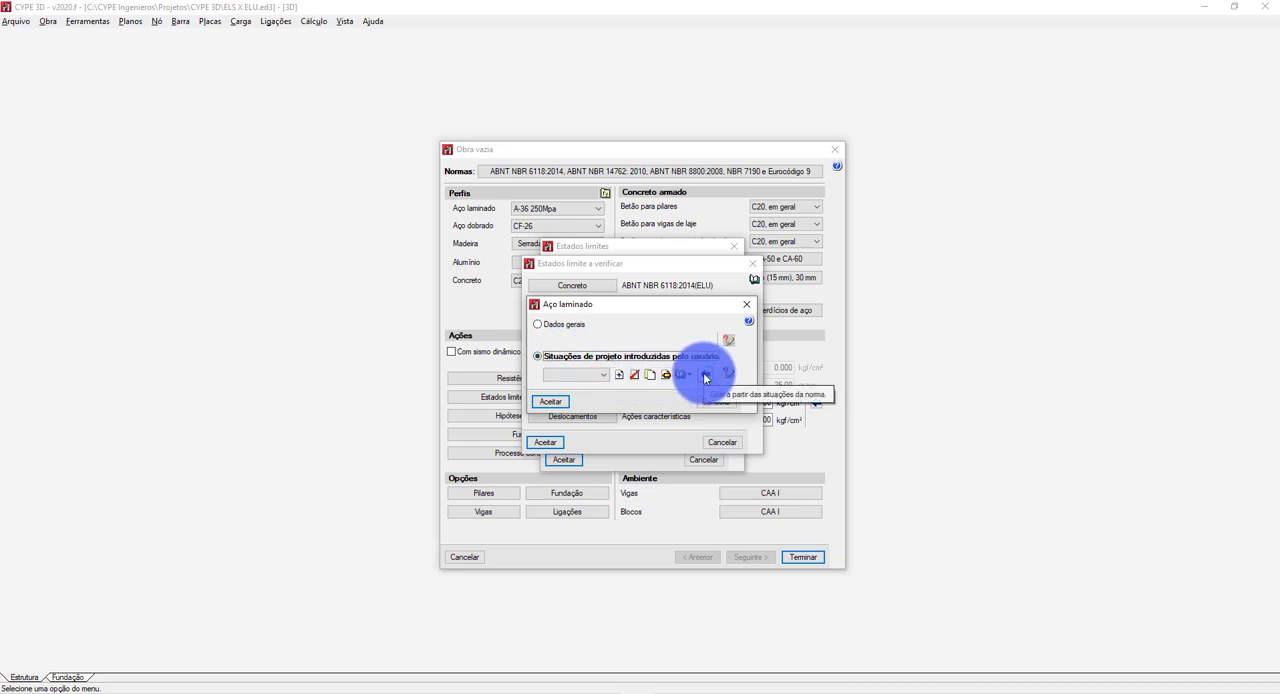
{"action": "left_click", "coordinate": [705, 376]}
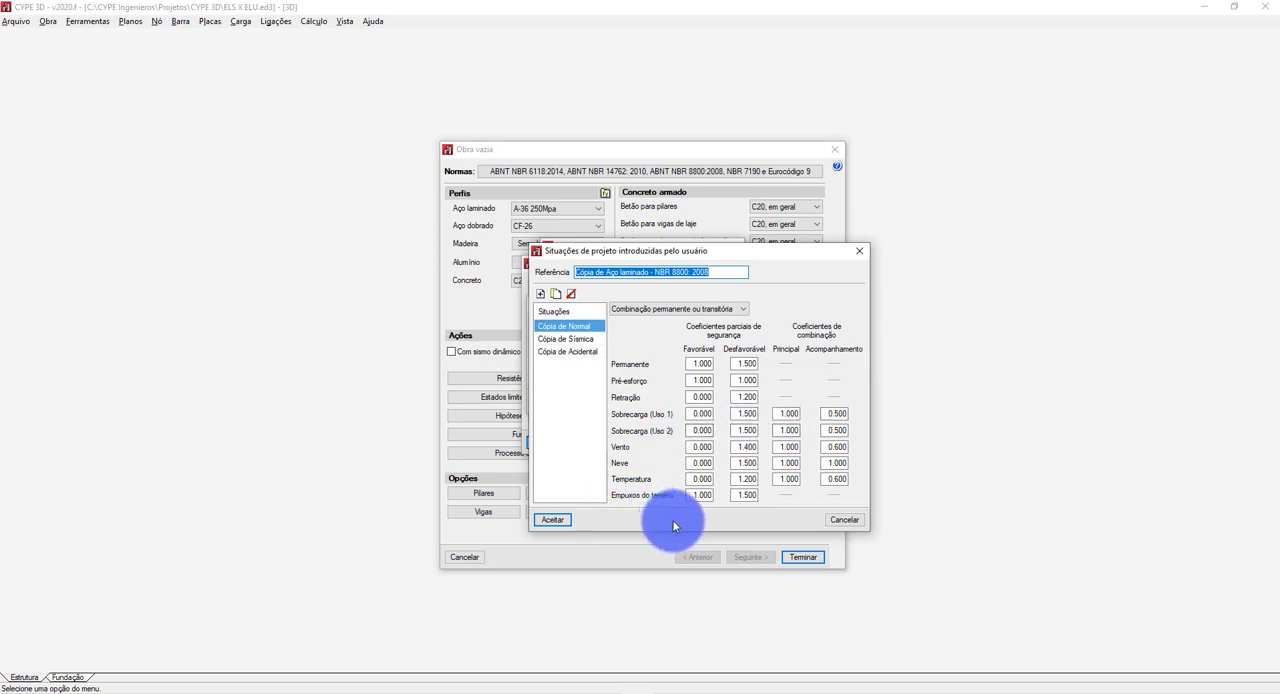
{"action": "key", "text": "alt+Tab"}
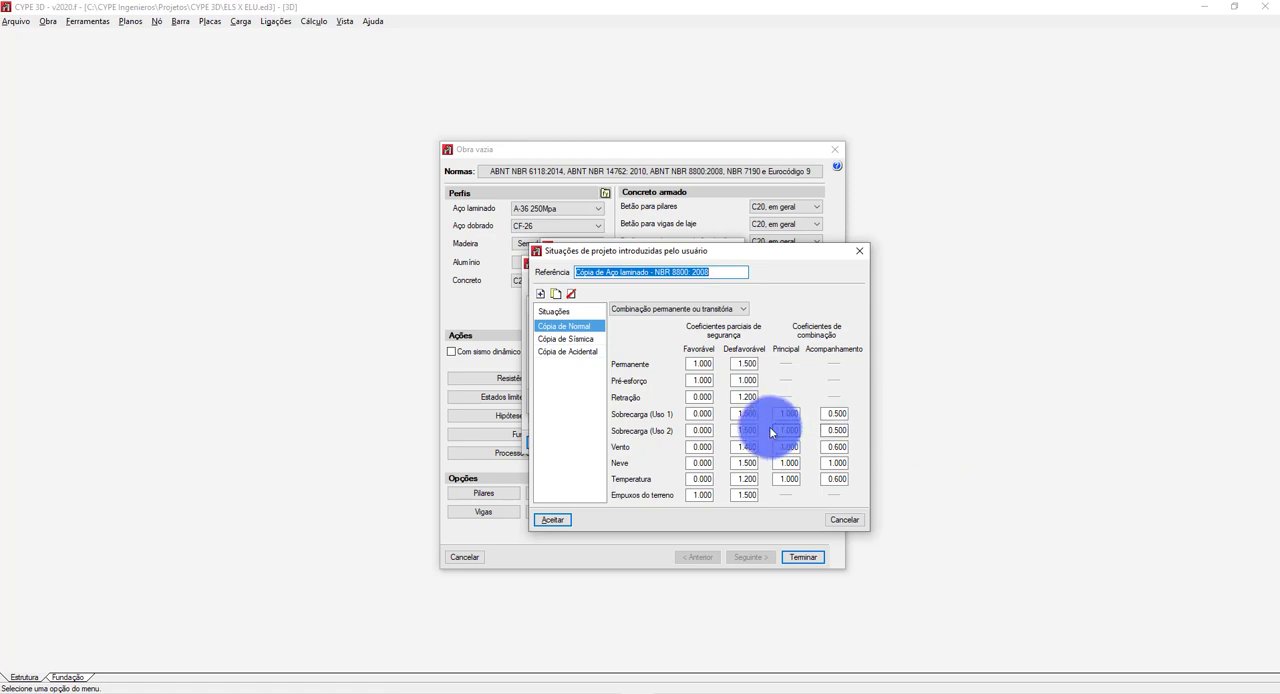
Delete the "Cópia de Sísmica" and "Cópia de Acidental" situations and select "Cópia de Normal".
{"action": "left_click", "coordinate": [586, 339]}
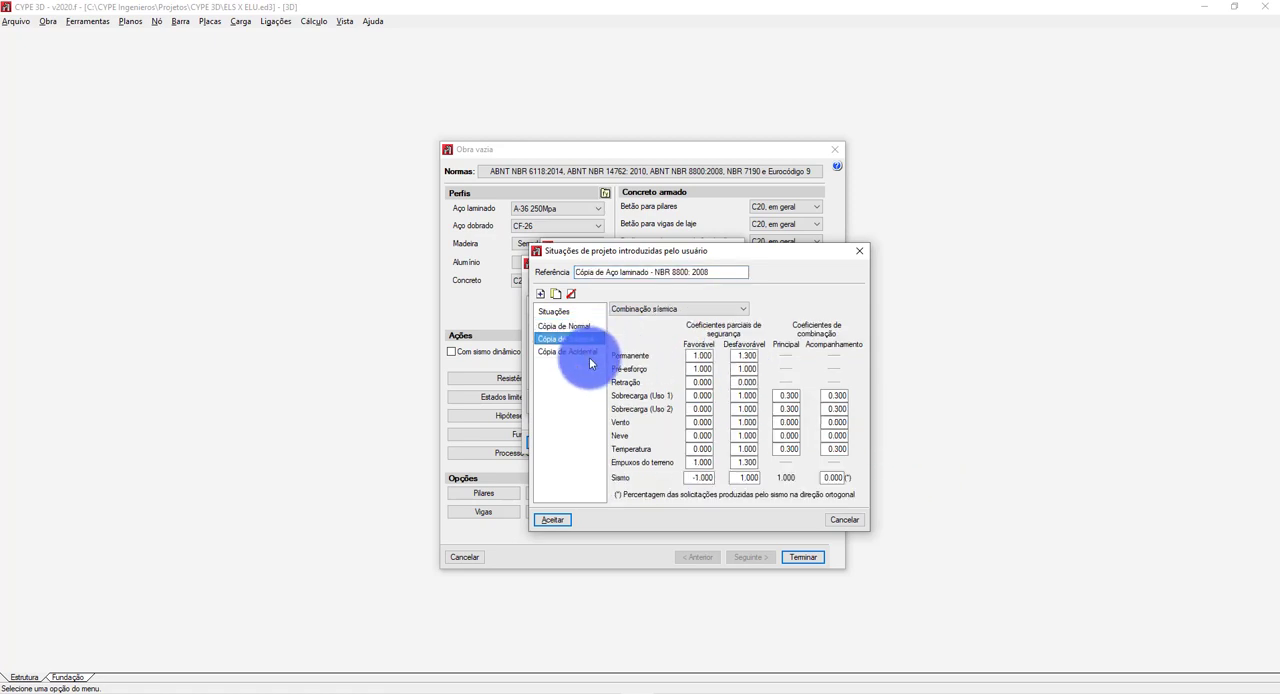
{"action": "left_click", "coordinate": [563, 352]}
{"action": "left_click", "coordinate": [563, 341]}
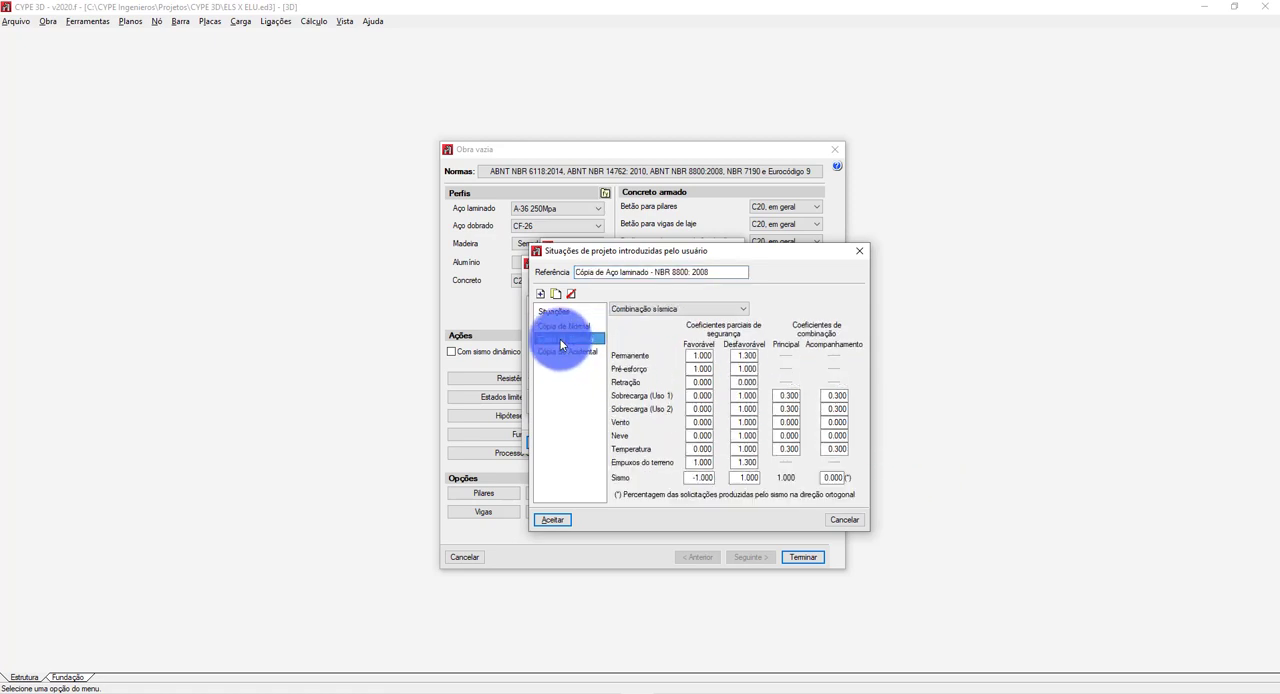
{"action": "left_click", "coordinate": [571, 293]}
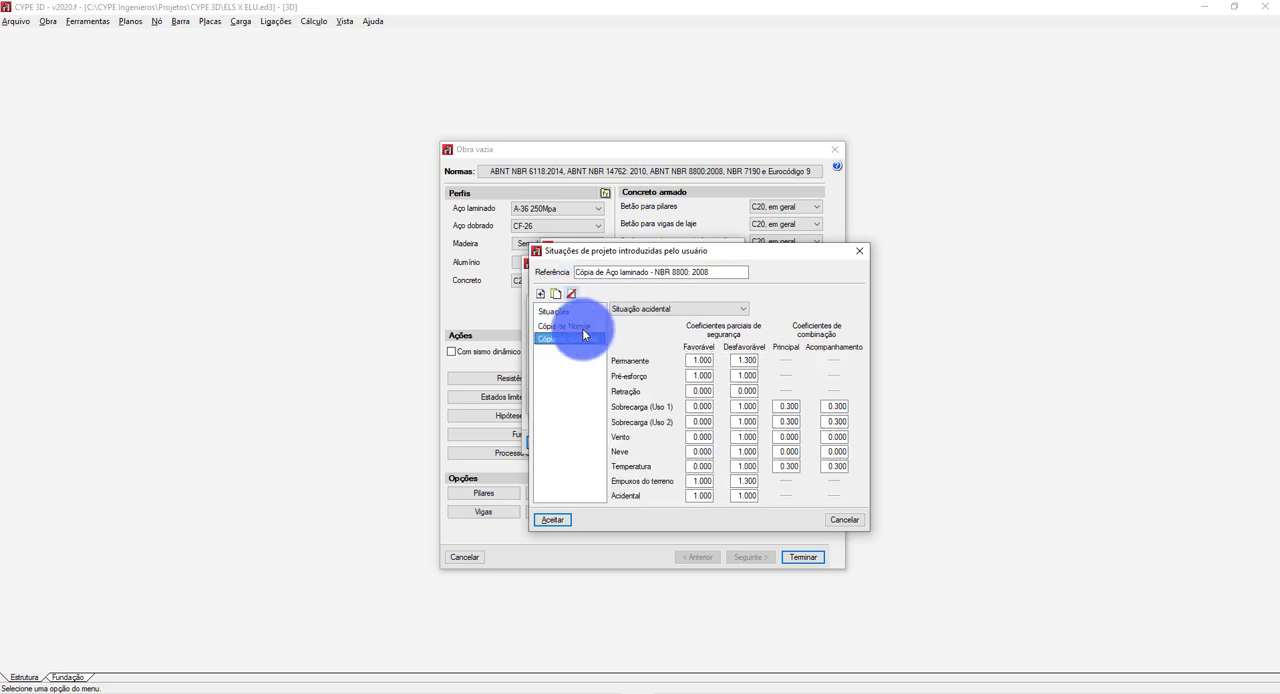
{"action": "left_click", "coordinate": [579, 340]}
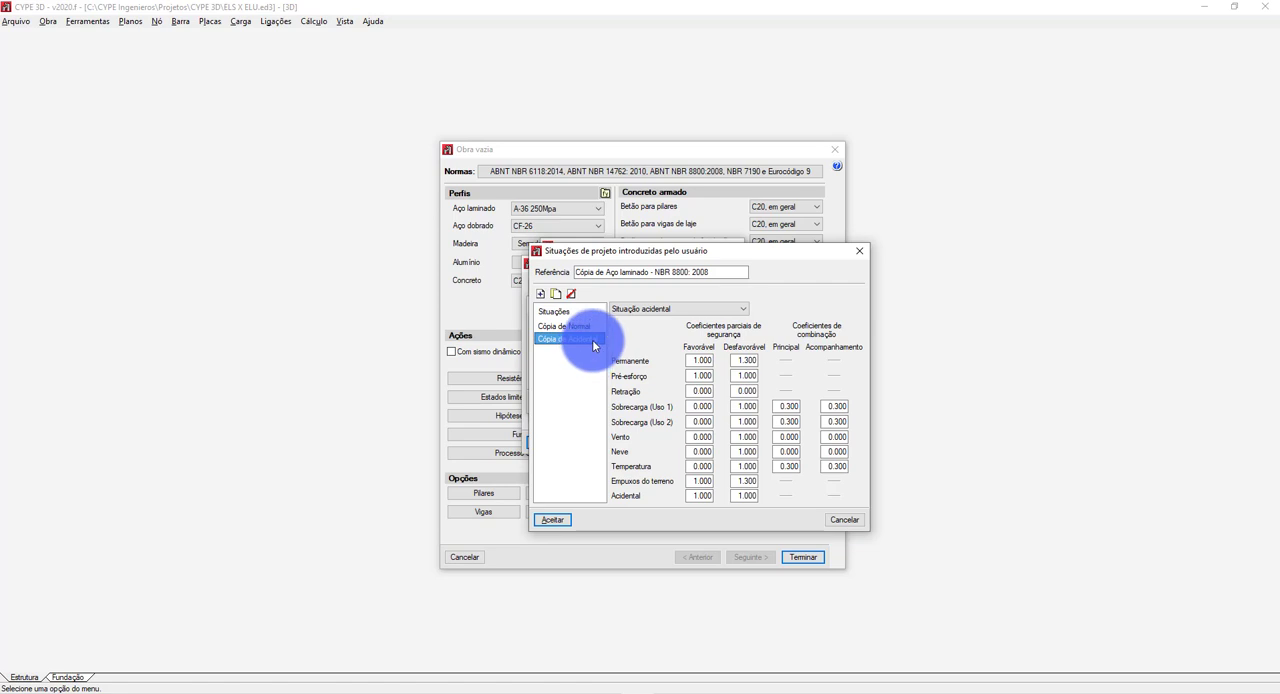
{"action": "left_click", "coordinate": [573, 293]}
{"action": "left_click", "coordinate": [569, 327]}
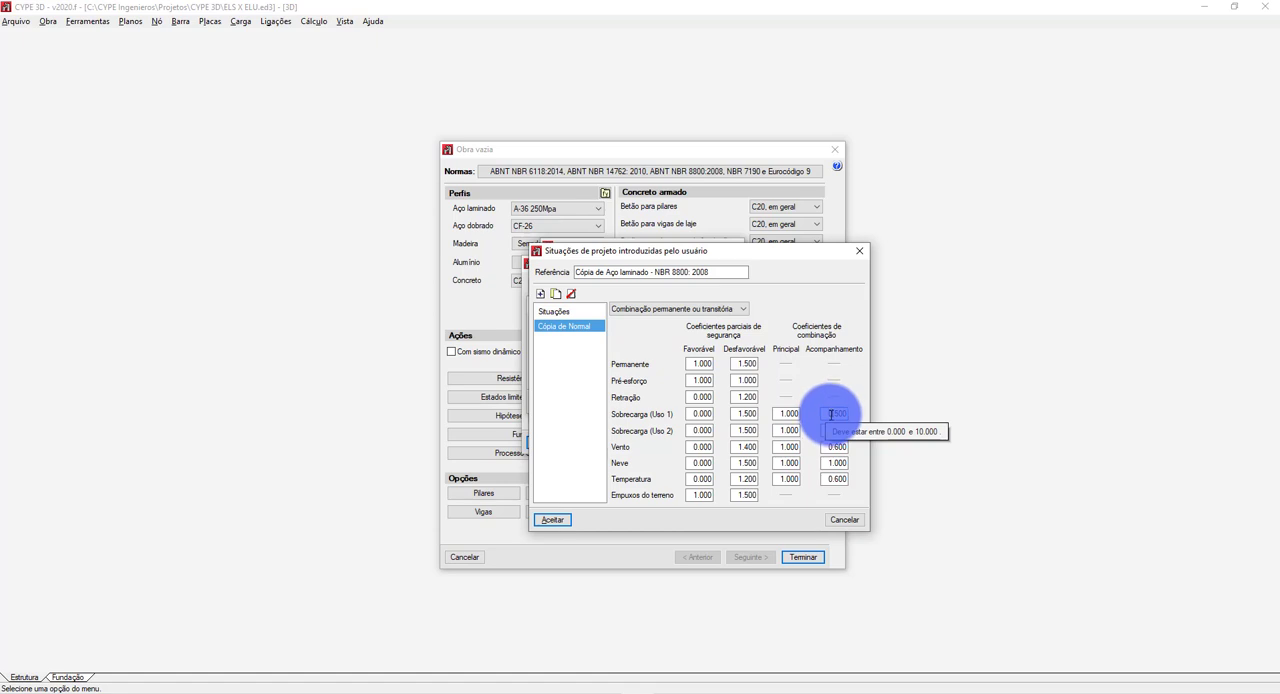
Compare the live-load combination coefficients with the combination factor table on the reference slide, and accept the user-defined rolled steel combinations and limit states.
{"action": "left_click", "coordinate": [585, 606]}
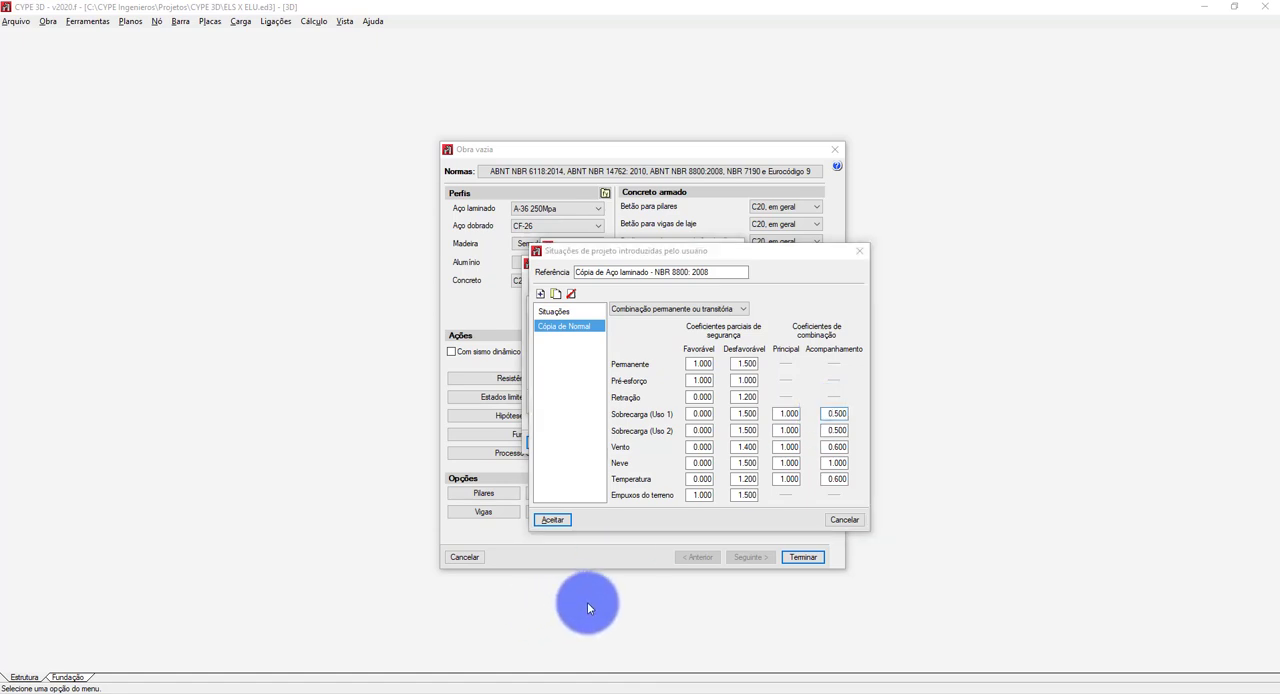
{"action": "key", "text": "alt+Tab"}
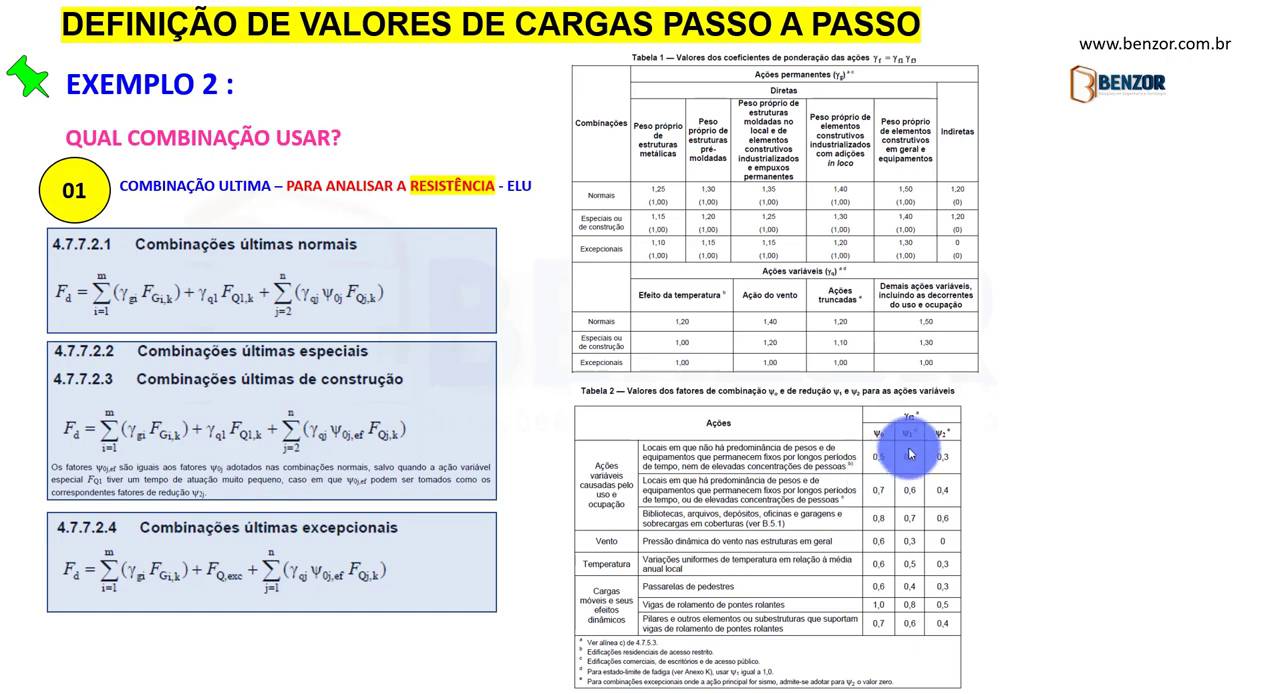
{"action": "key", "text": "alt+Tab"}
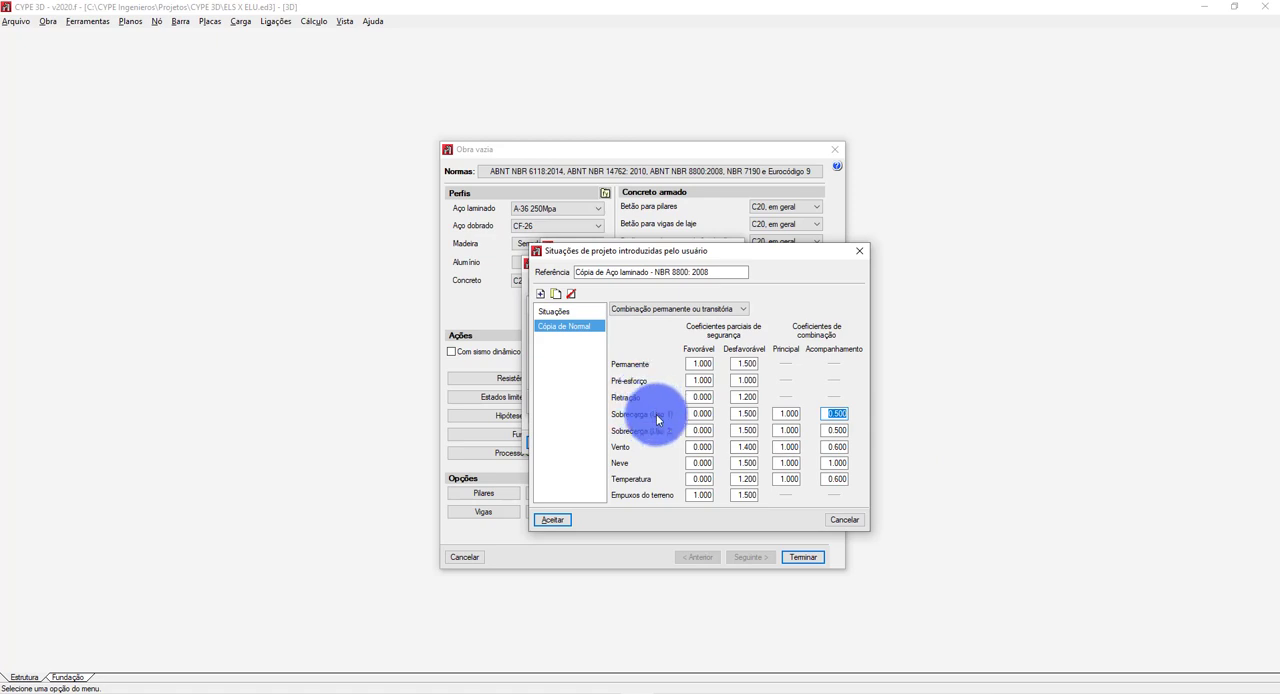
{"action": "mouse_move", "coordinate": [656, 414]}
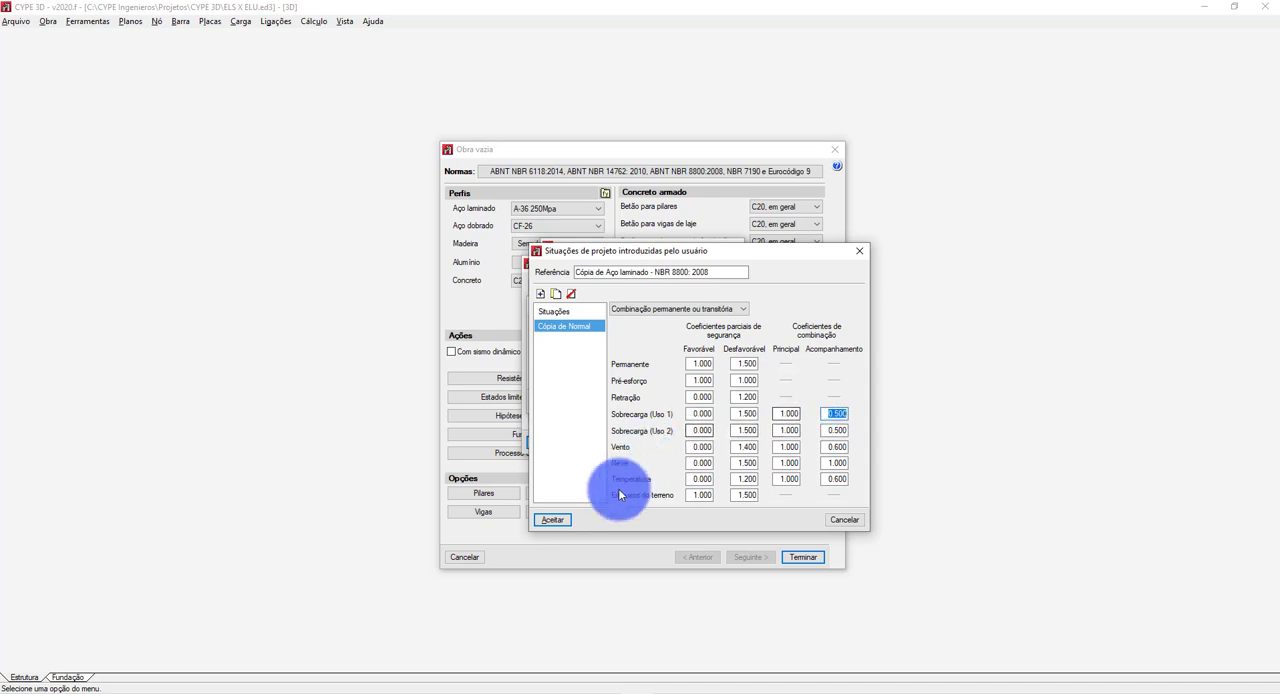
{"action": "left_click", "coordinate": [558, 521]}
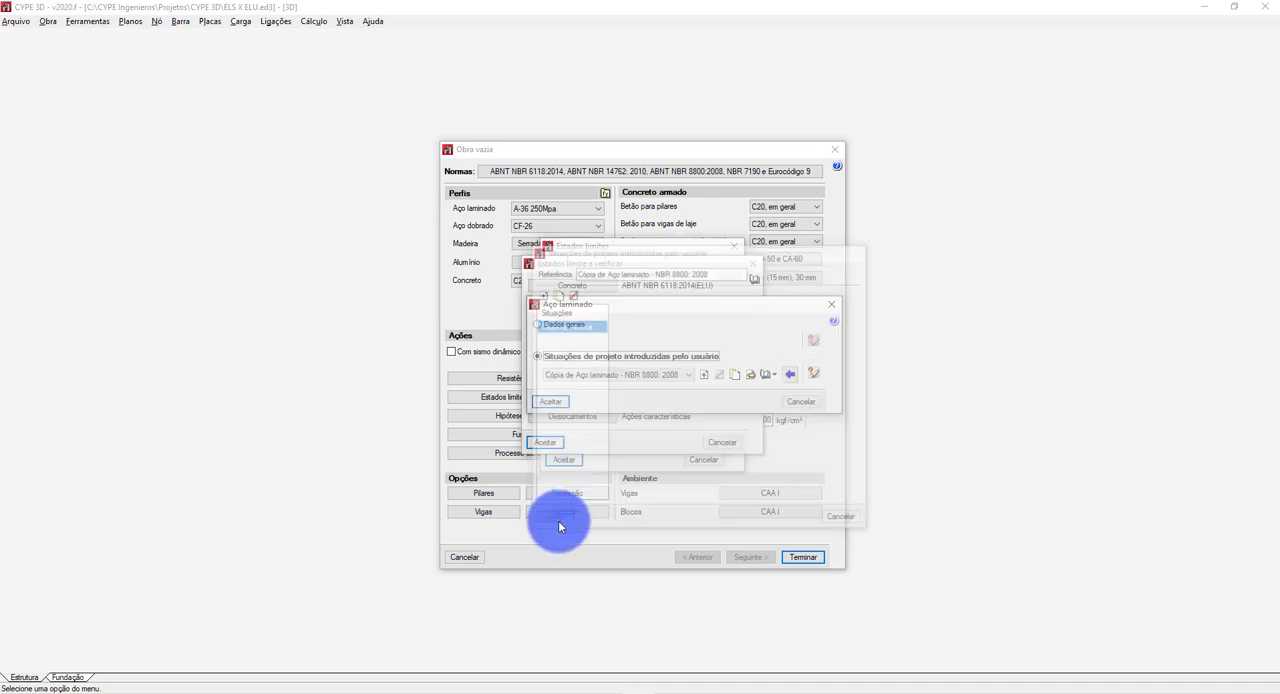
{"action": "left_click", "coordinate": [552, 402]}
{"action": "left_click", "coordinate": [549, 448]}
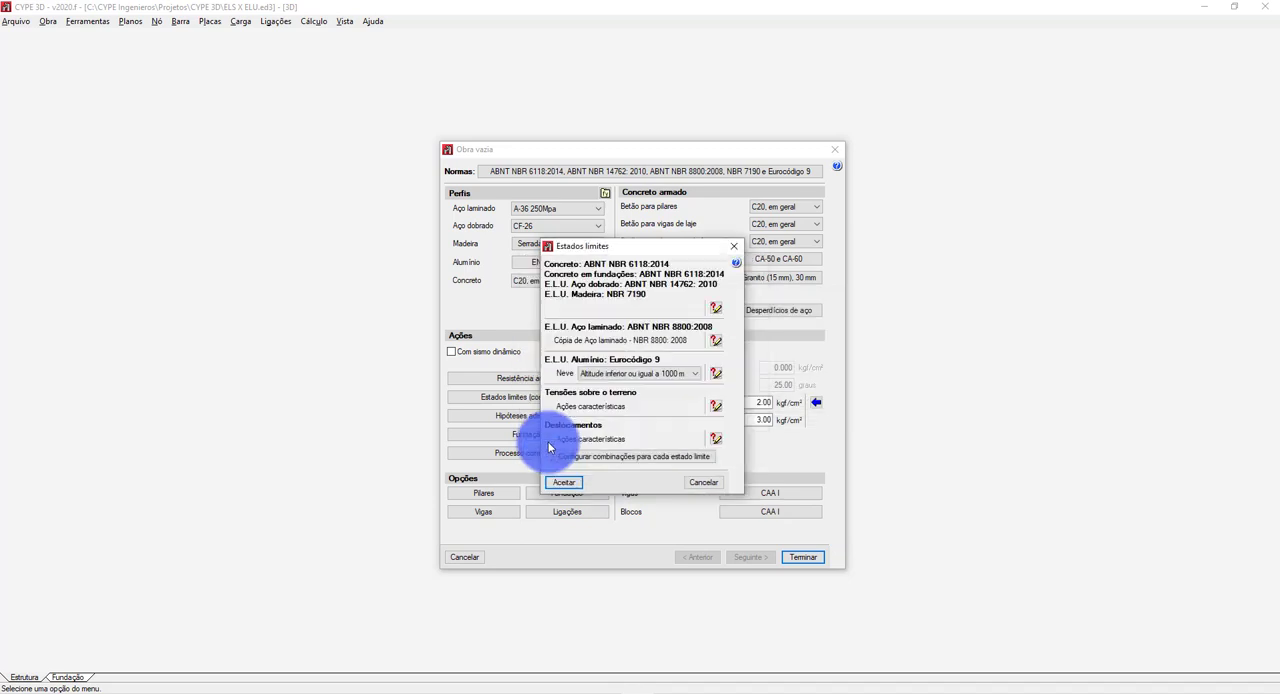
{"action": "left_click", "coordinate": [560, 484]}
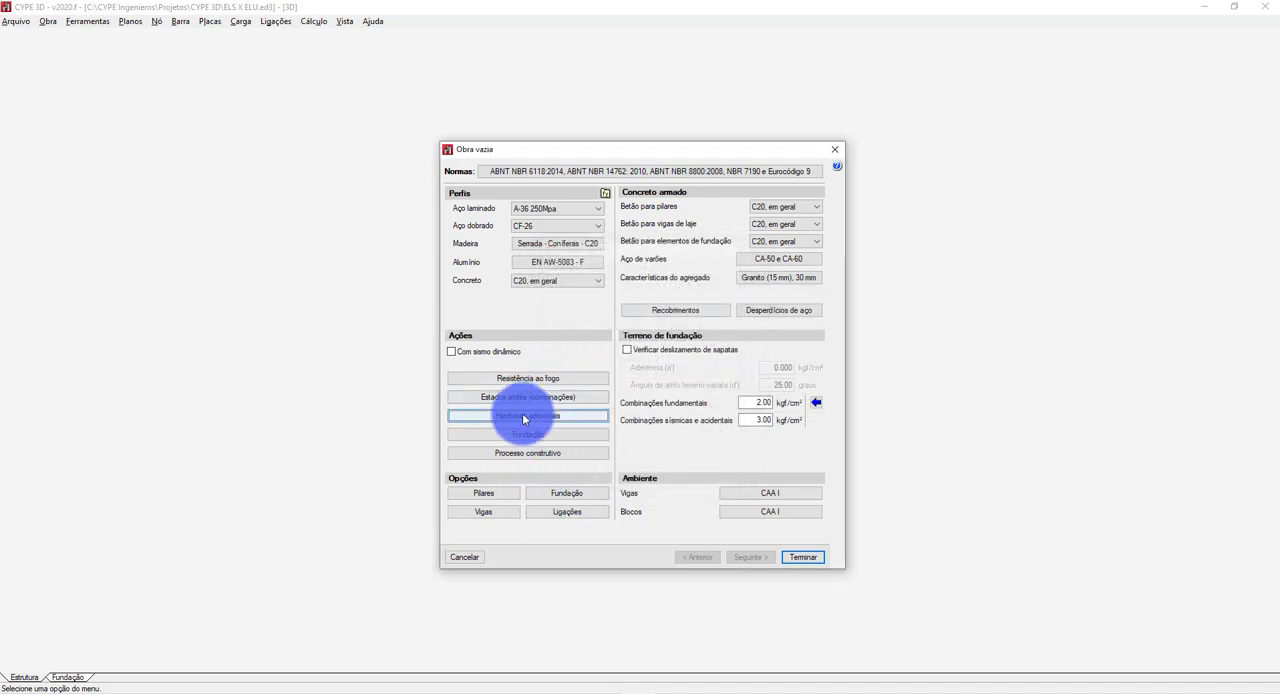
Review the use category assigned to rolled steel (NBR 8800:2008) in the additional hypotheses, and accept the settings.
{"action": "left_click", "coordinate": [525, 416]}
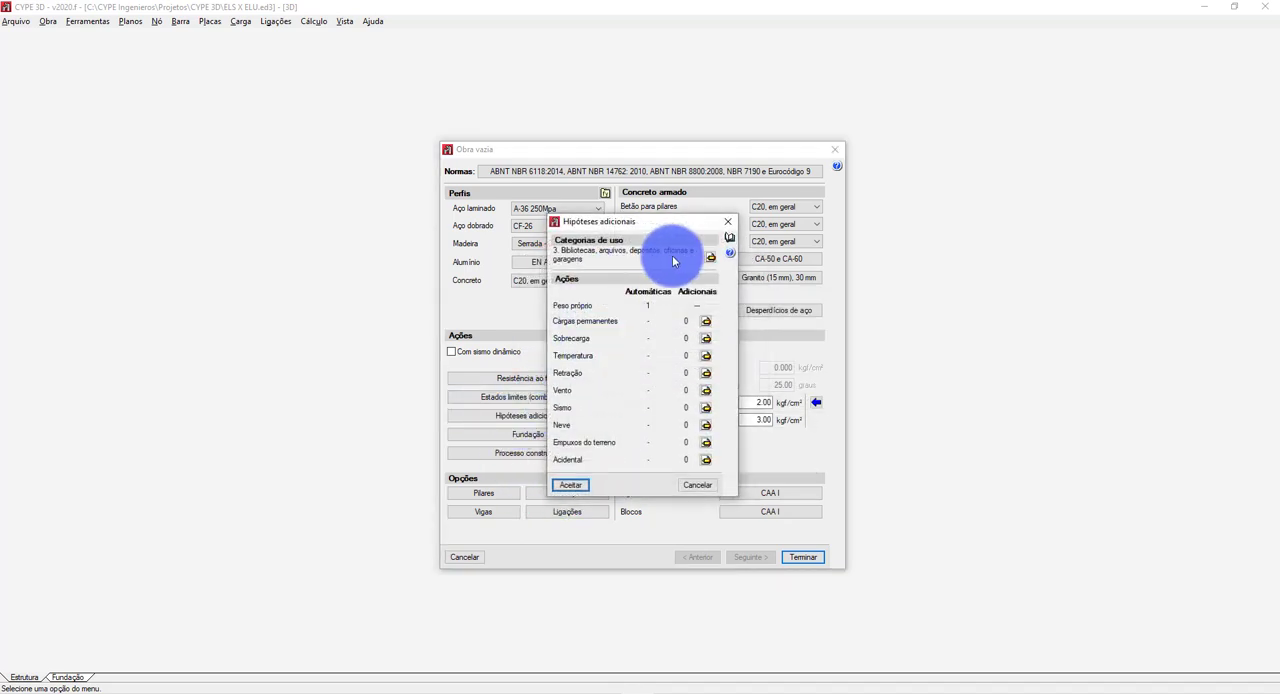
{"action": "left_click", "coordinate": [708, 255]}
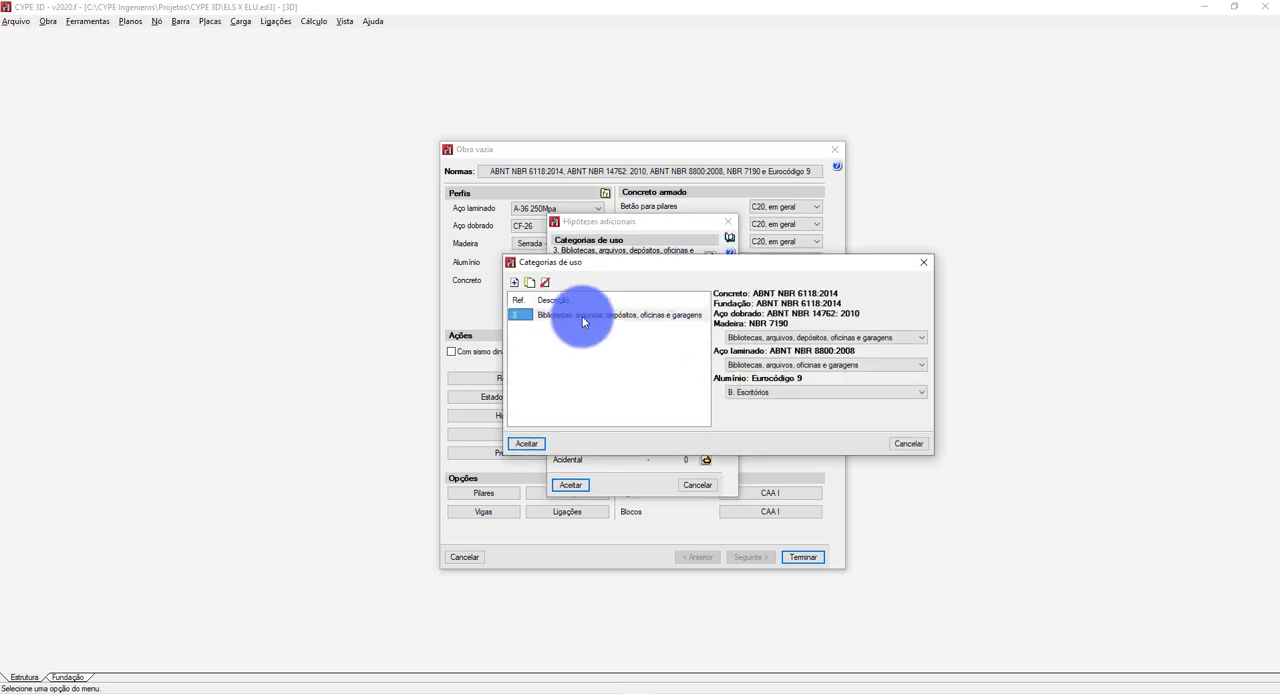
{"action": "left_click", "coordinate": [772, 365]}
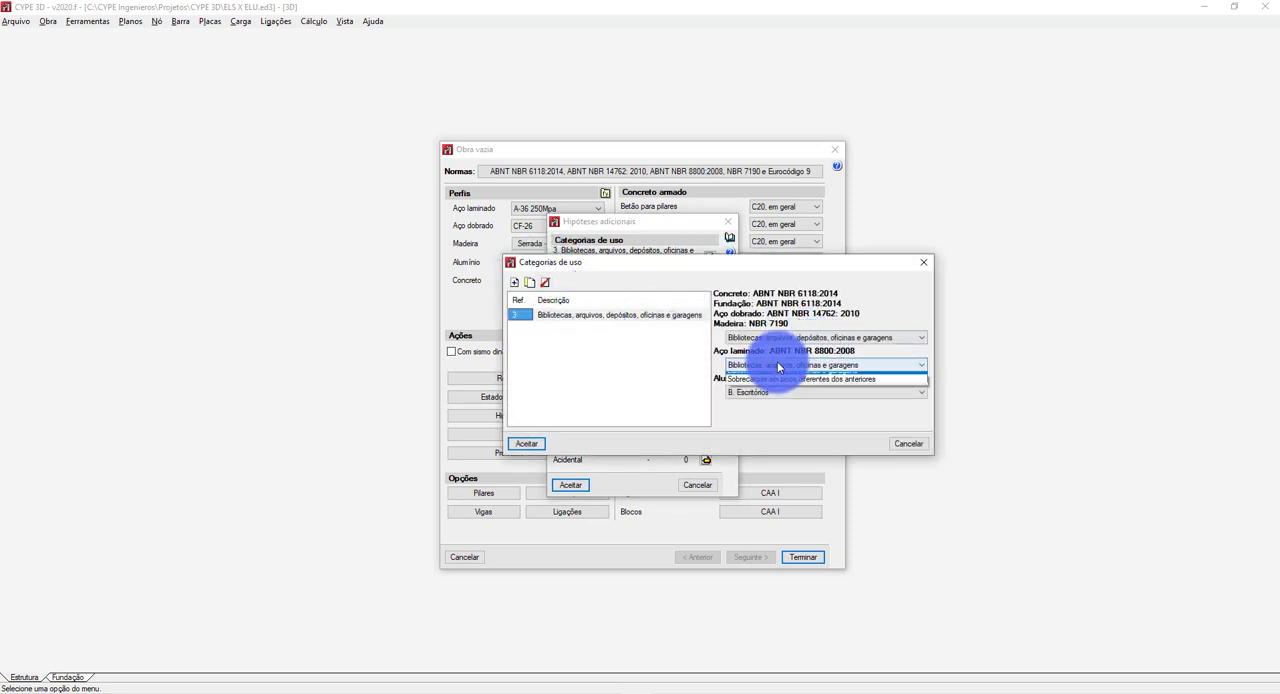
{"action": "left_click", "coordinate": [529, 445]}
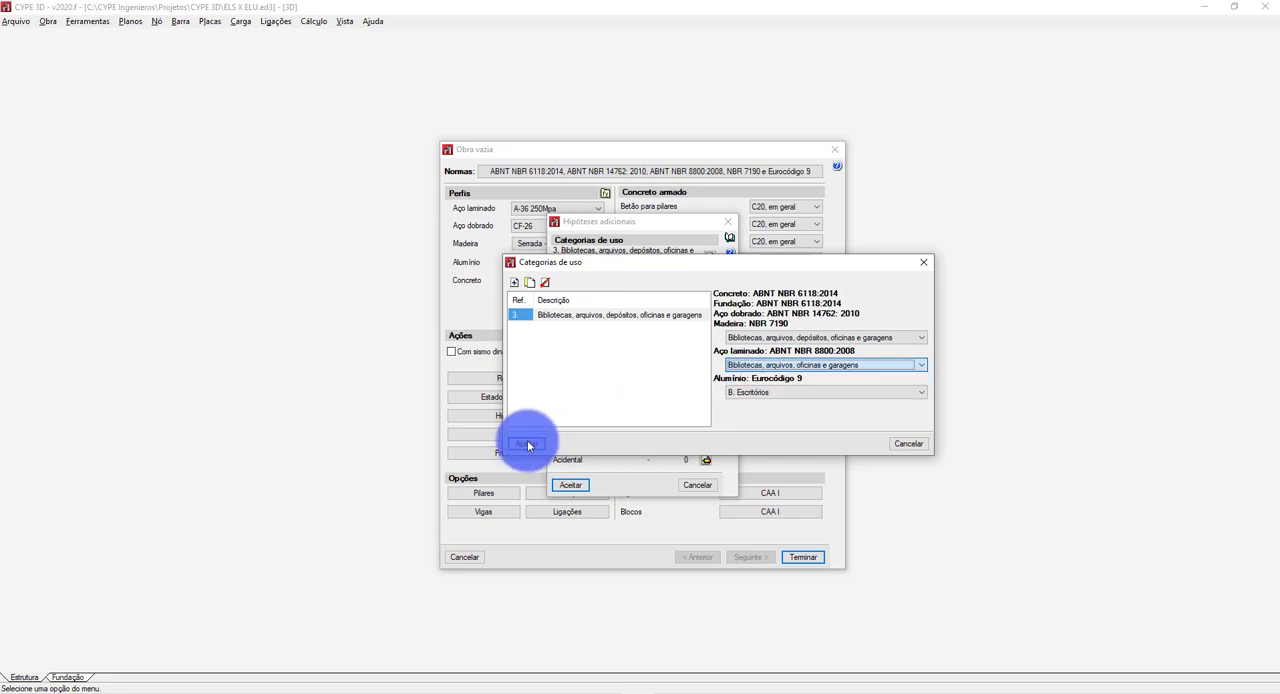
{"action": "left_click", "coordinate": [532, 446]}
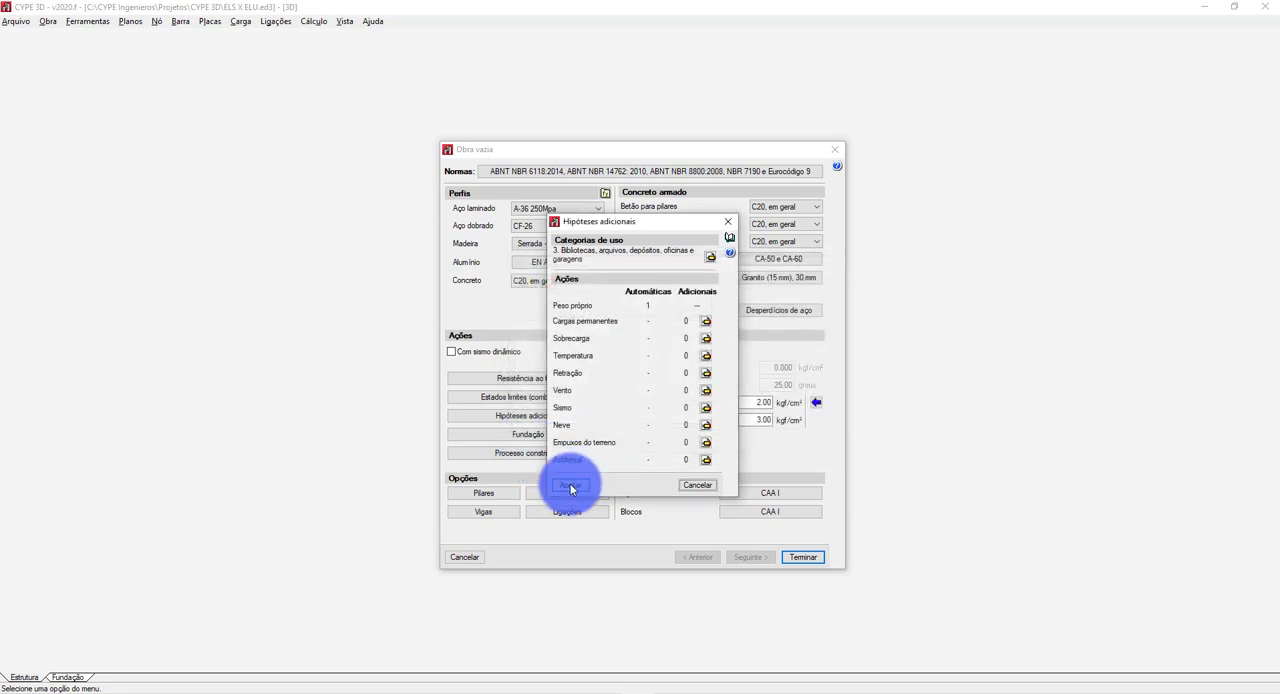
{"action": "left_click", "coordinate": [570, 487]}
Create a new user-defined set of rolled steel (Aço laminado) design situations with both majoration and combination coefficients.
{"action": "left_click", "coordinate": [522, 397]}
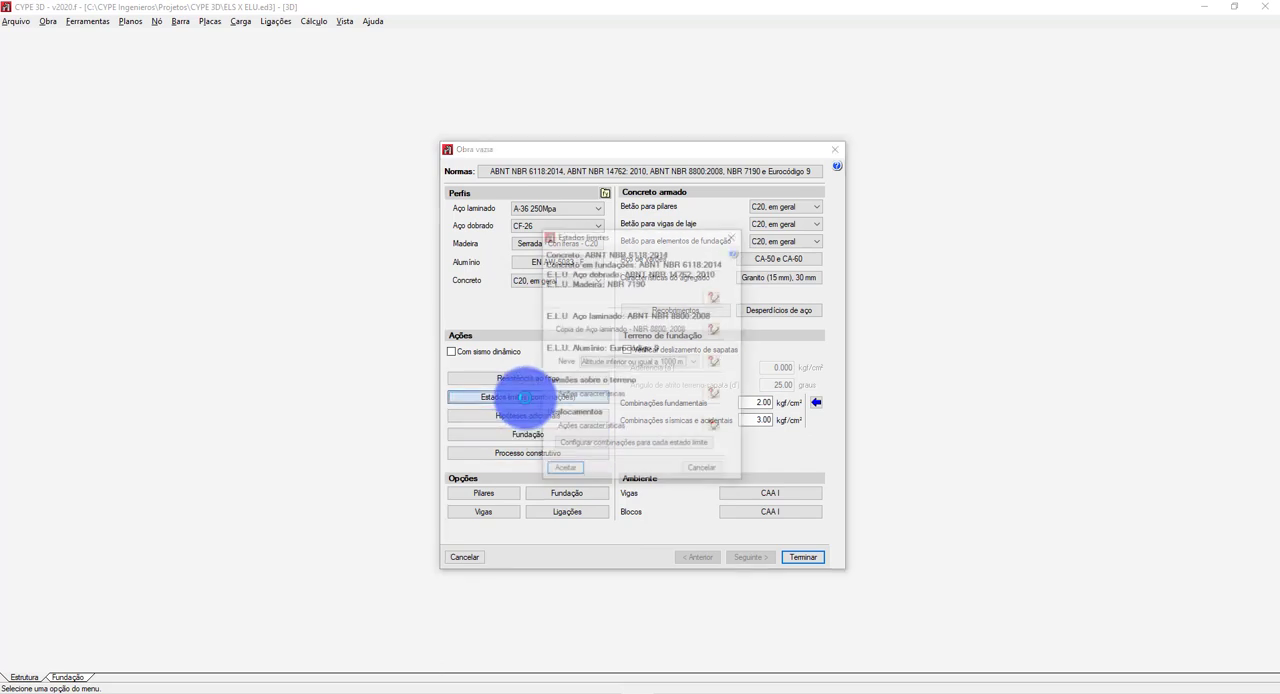
{"action": "left_click", "coordinate": [575, 441]}
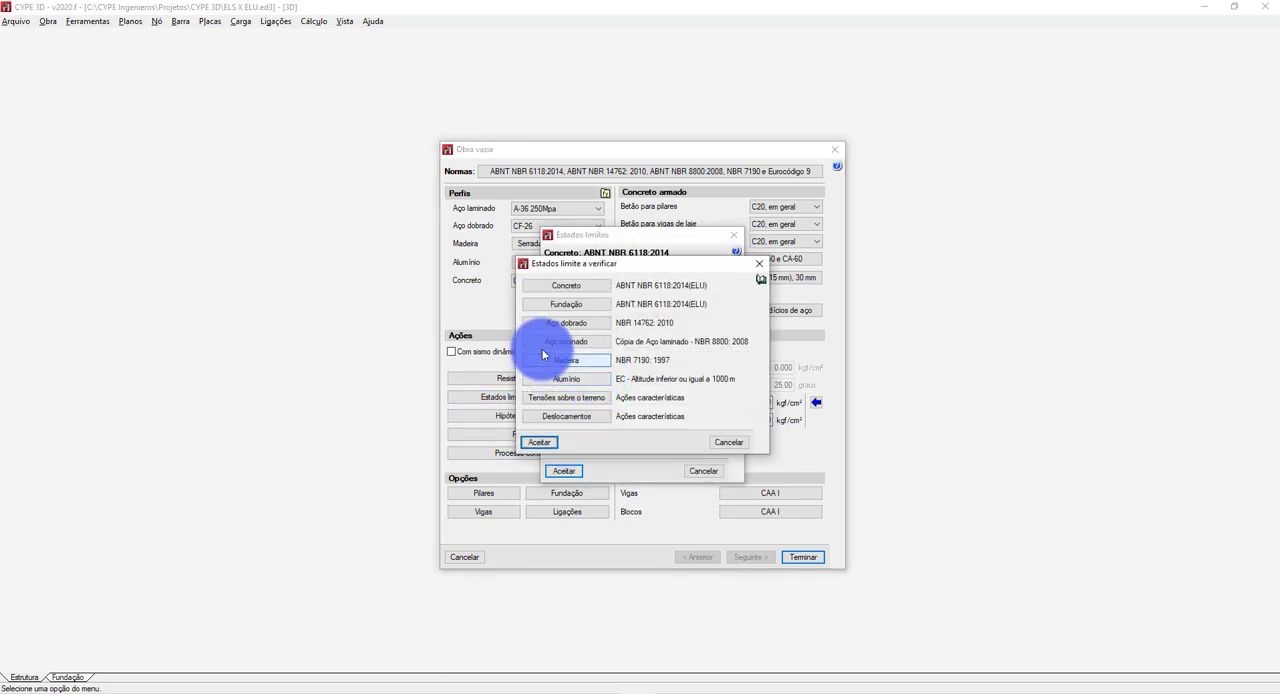
{"action": "left_click", "coordinate": [546, 346]}
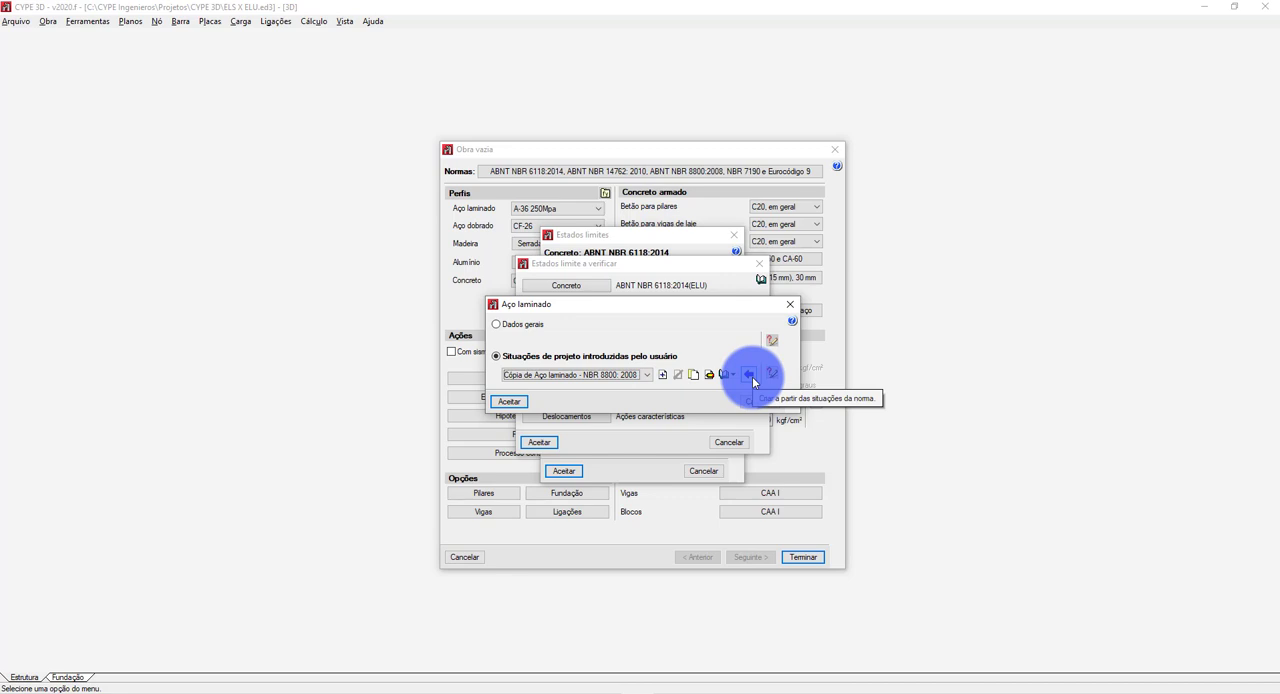
{"action": "left_click", "coordinate": [750, 375]}
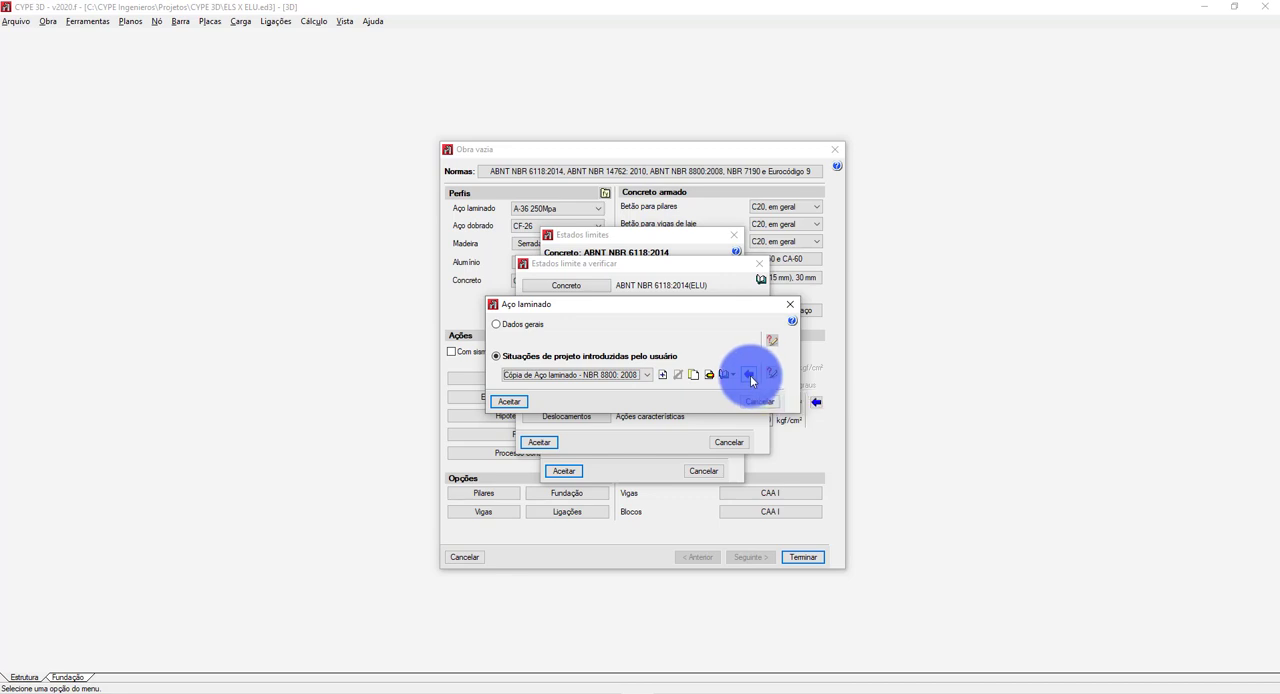
{"action": "left_click", "coordinate": [661, 374]}
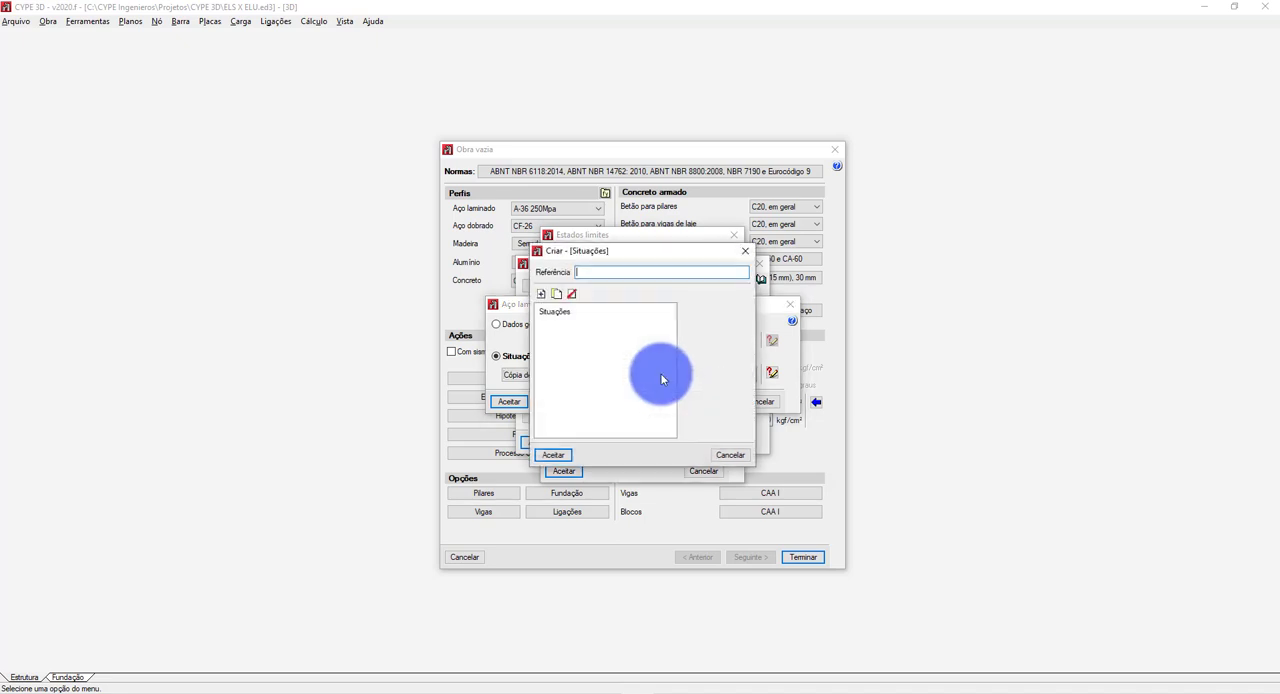
{"action": "left_click", "coordinate": [553, 312]}
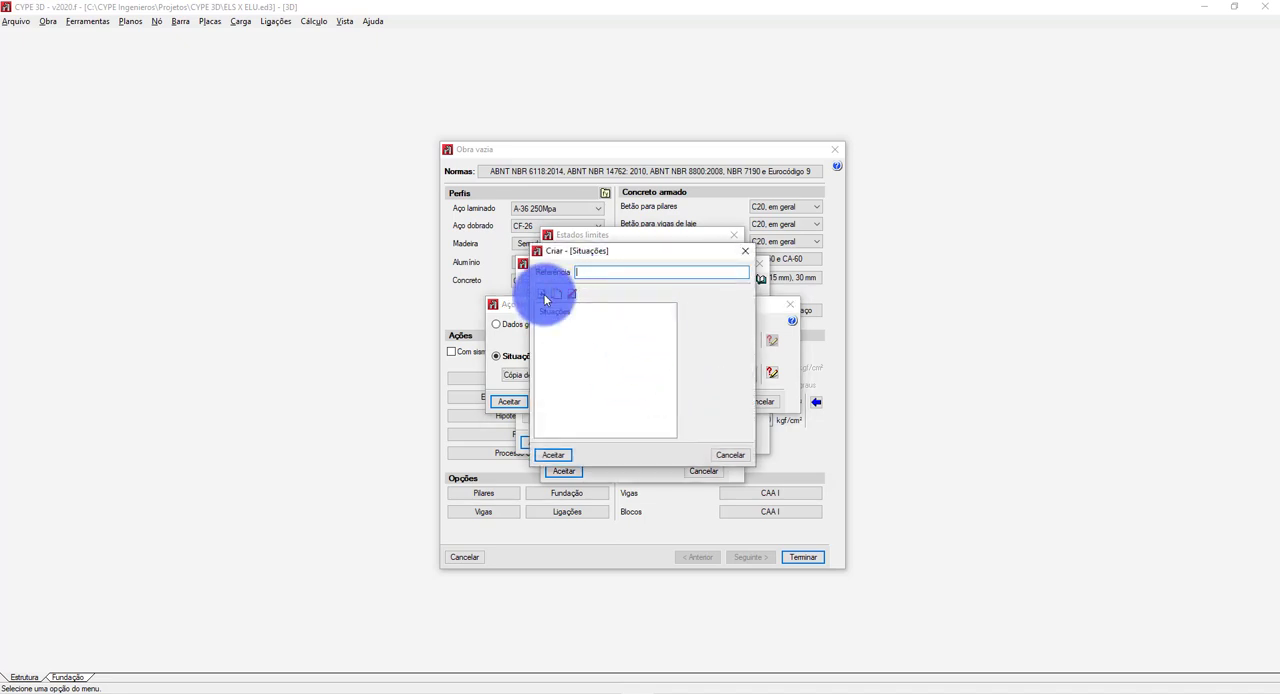
{"action": "left_click", "coordinate": [543, 294]}
{"action": "left_click", "coordinate": [571, 360]}
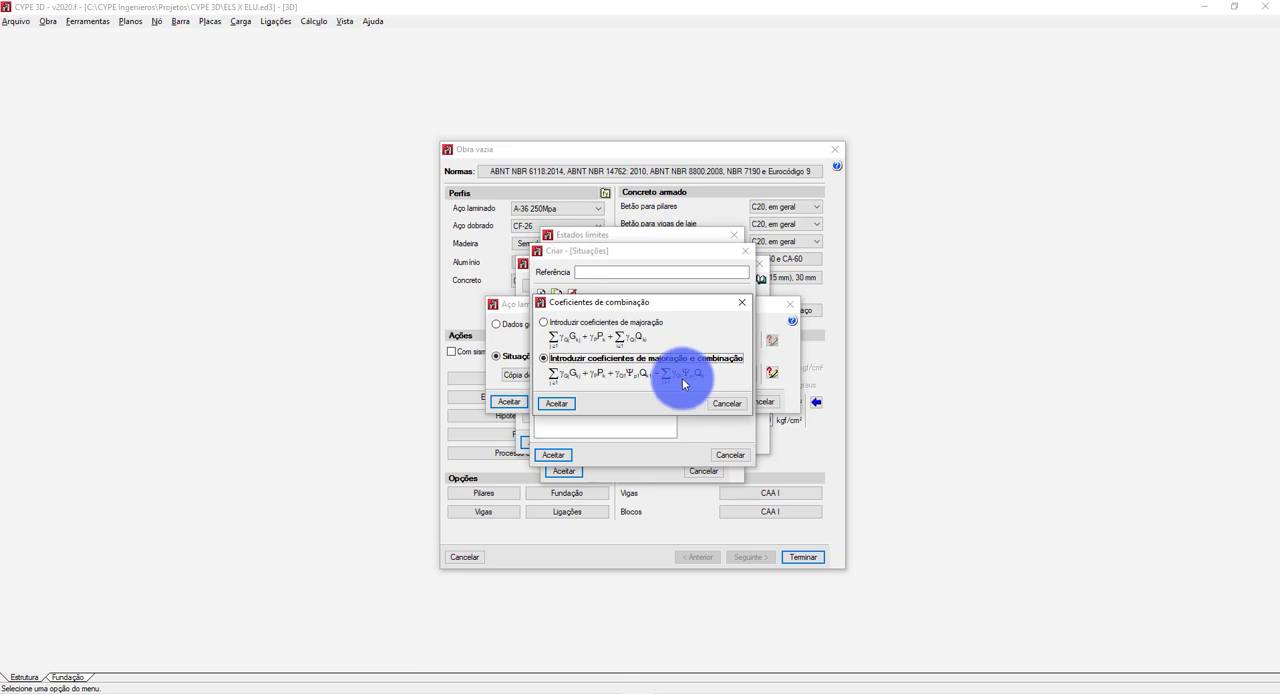
{"action": "left_click", "coordinate": [556, 403]}
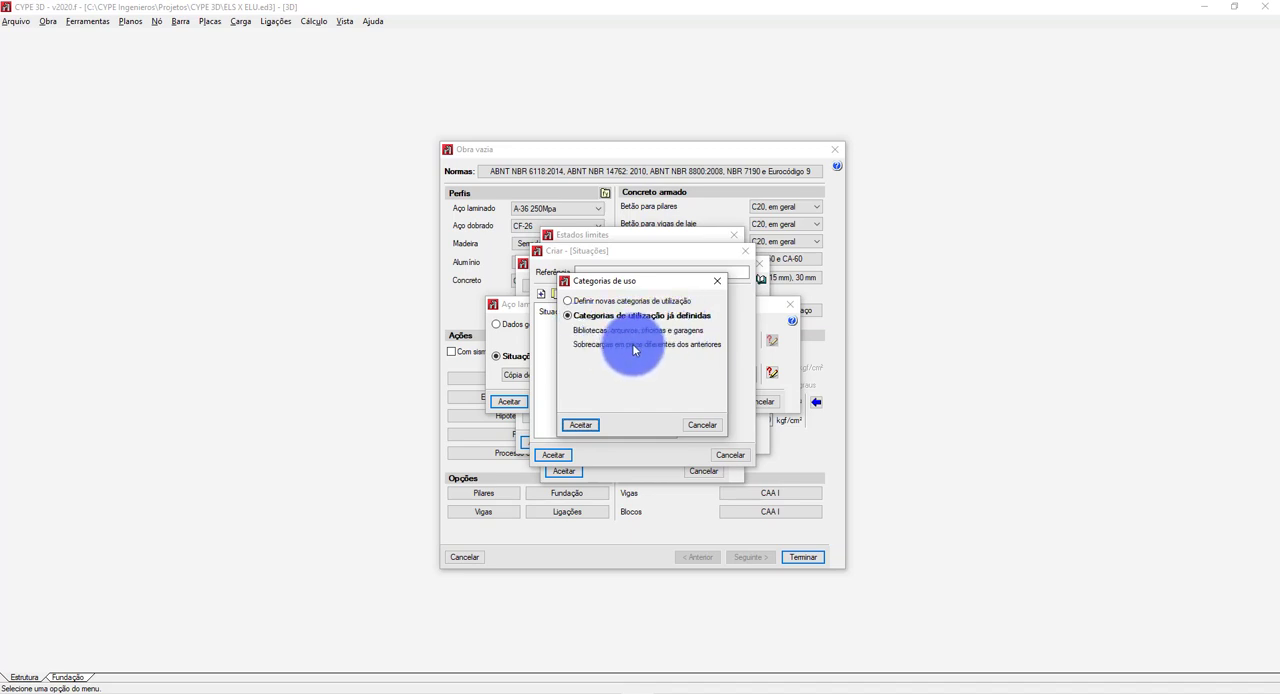
Choose to define new use categories and add "USO 1 - SOBRECARGA ESTRUTURA".
{"action": "left_click", "coordinate": [592, 301]}
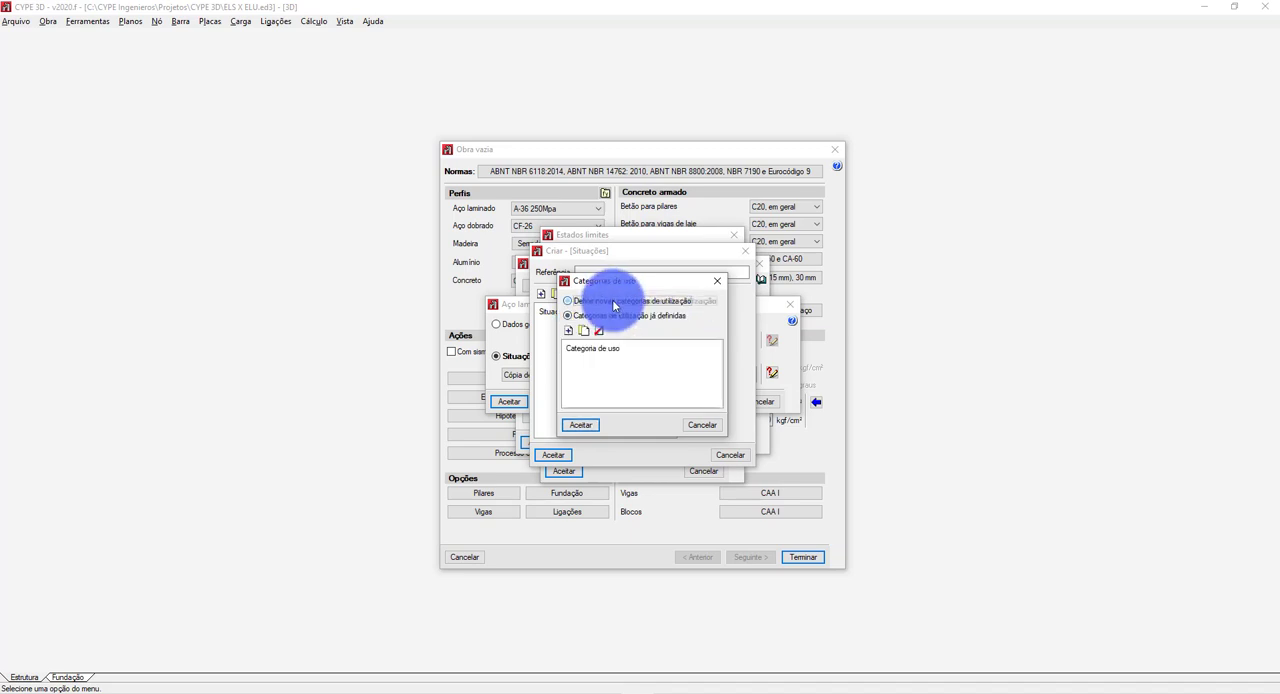
{"action": "left_click", "coordinate": [568, 331]}
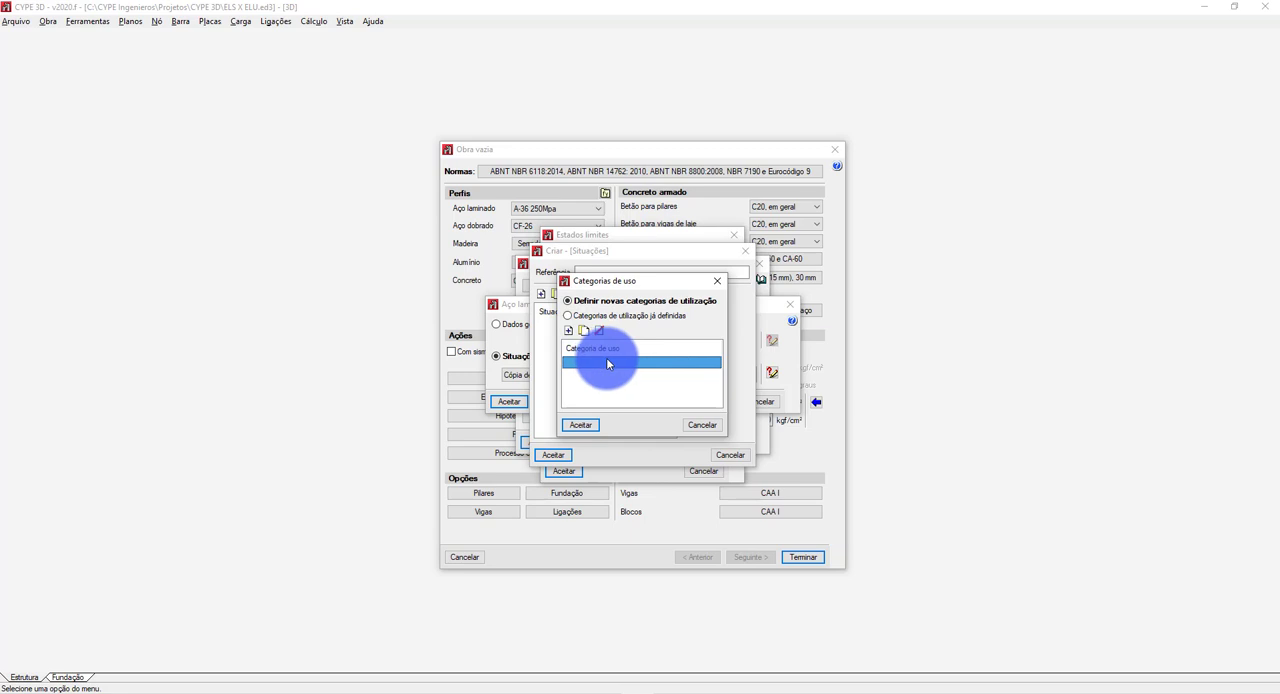
{"action": "left_click", "coordinate": [606, 361]}
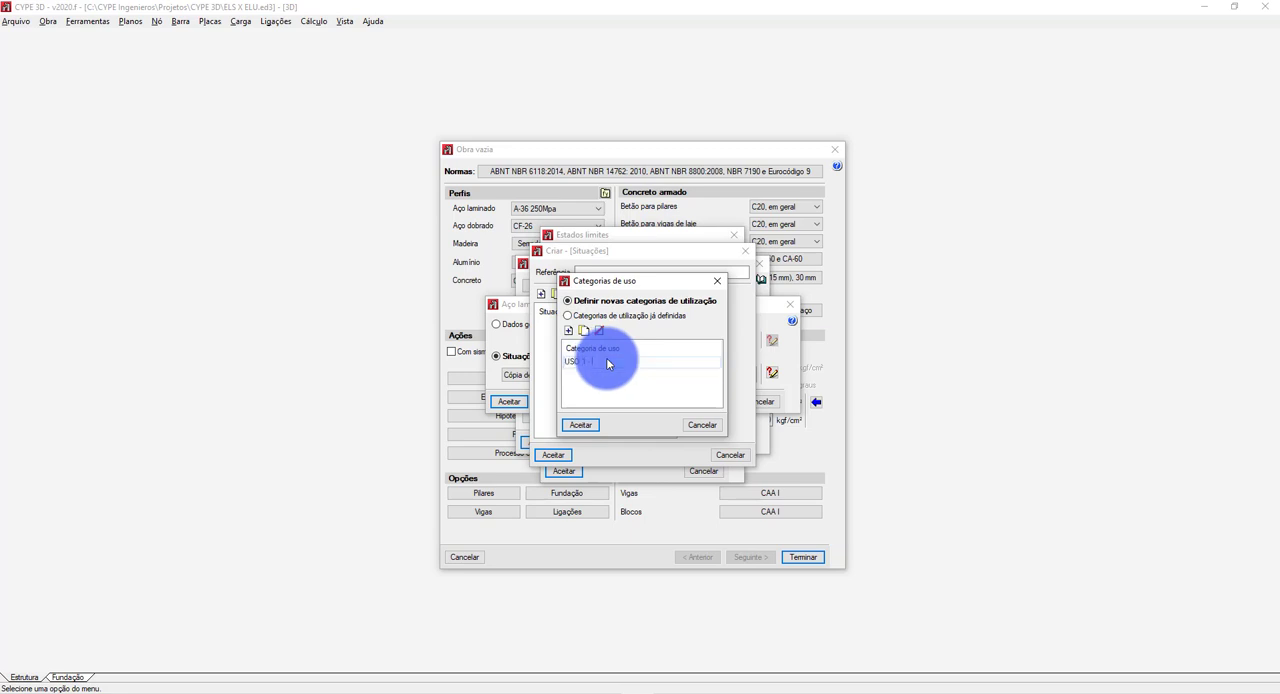
{"action": "type", "text": "USO 1 - SOBRECARGA ESTRUTURA"}
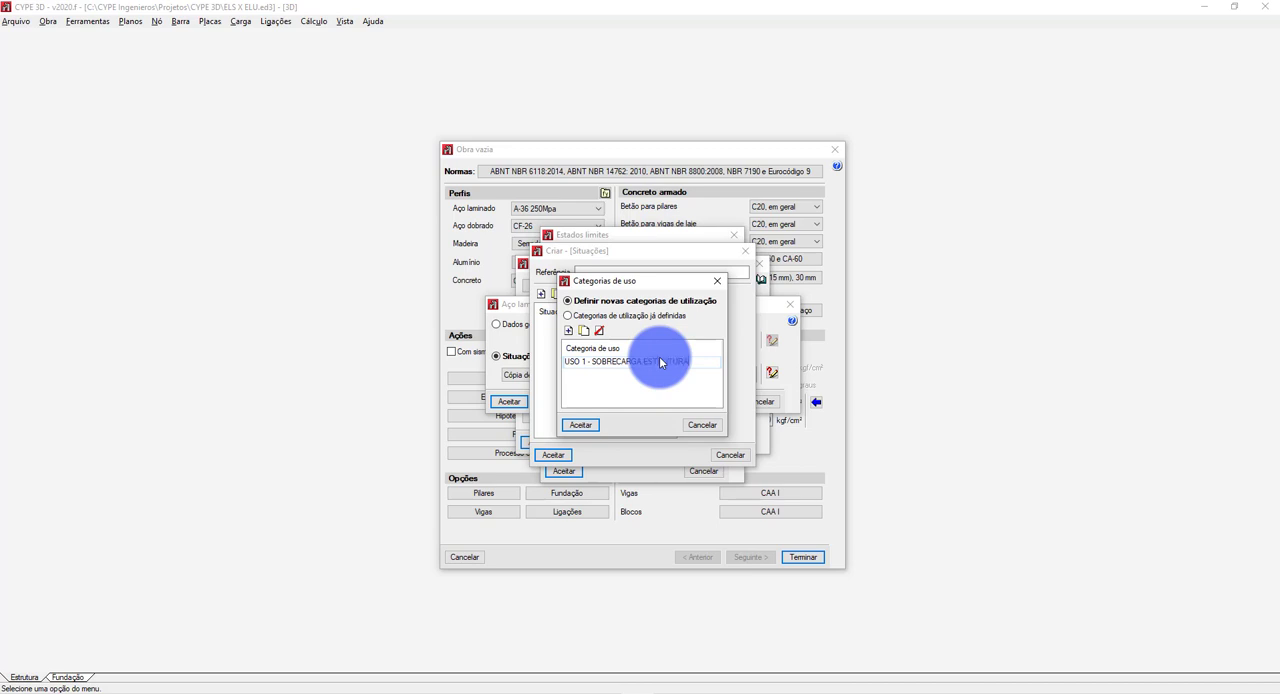
Add a second use category named "USO 2 - PESSOAS E EQUIPAMENTOS GRANDE USO".
{"action": "left_click", "coordinate": [568, 331]}
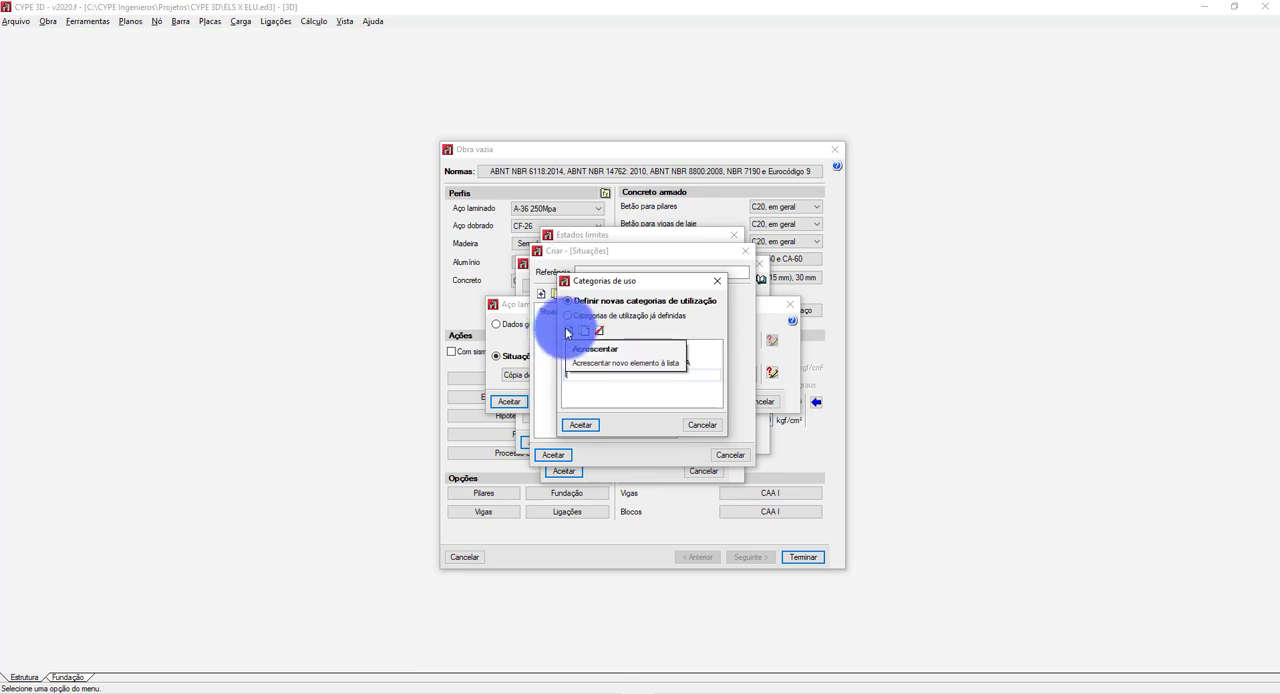
{"action": "type", "text": "USO"}
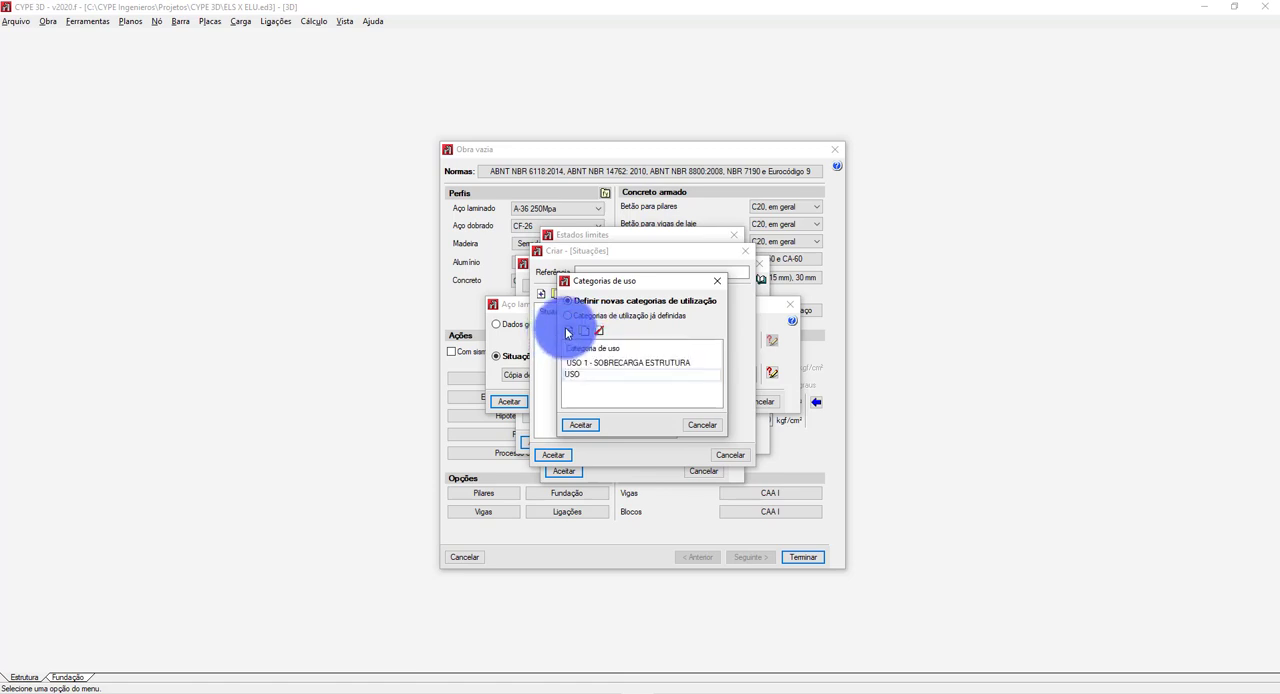
{"action": "type", "text": " 2 -"}
{"action": "type", "text": "PESSOAS E EQUIPAMENTOS"}
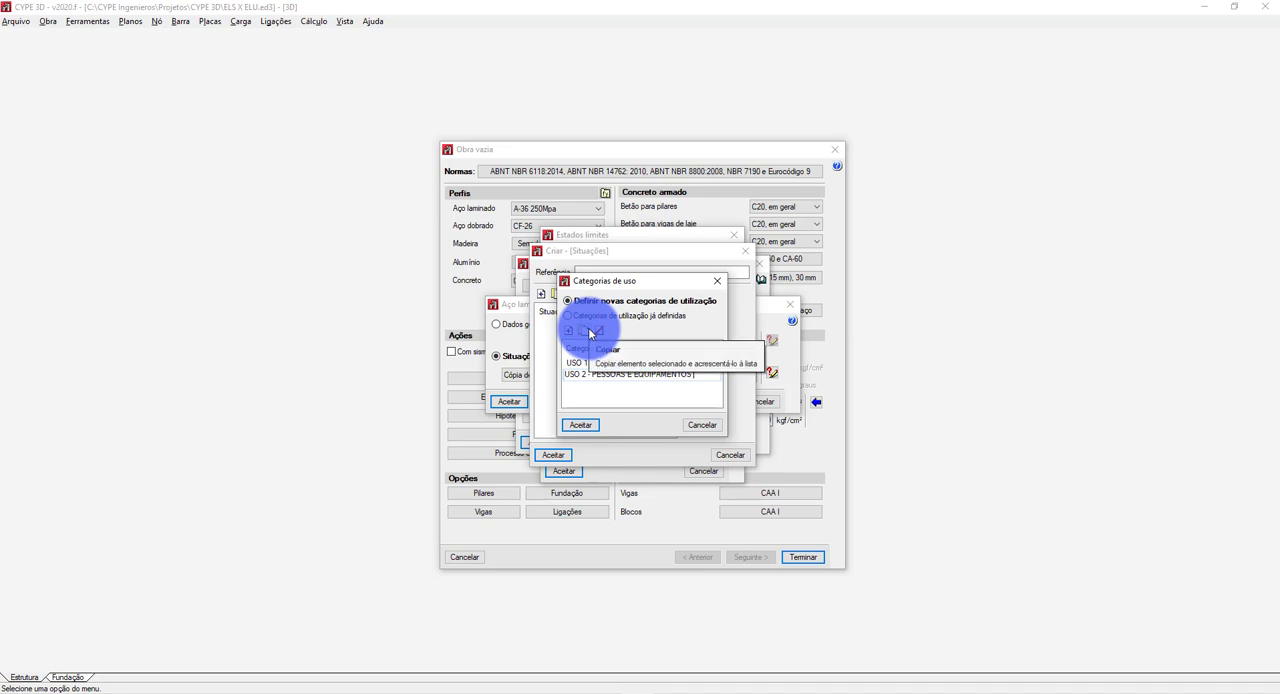
{"action": "type", "text": "GRANDE USO"}
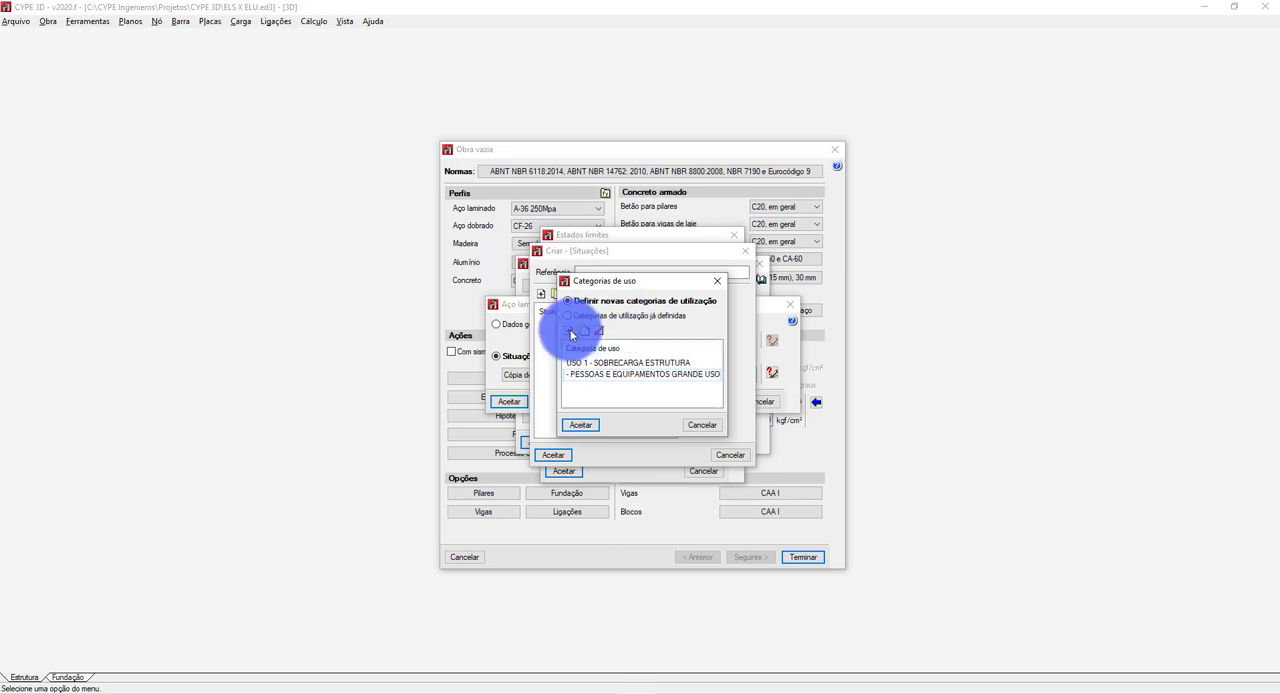
{"action": "key", "text": "Return"}
Add a third use category named "USO 3 - CARGA DE EQUIPAMENTOS BAIXO USO" and accept the category list.
{"action": "type", "text": "USO"}
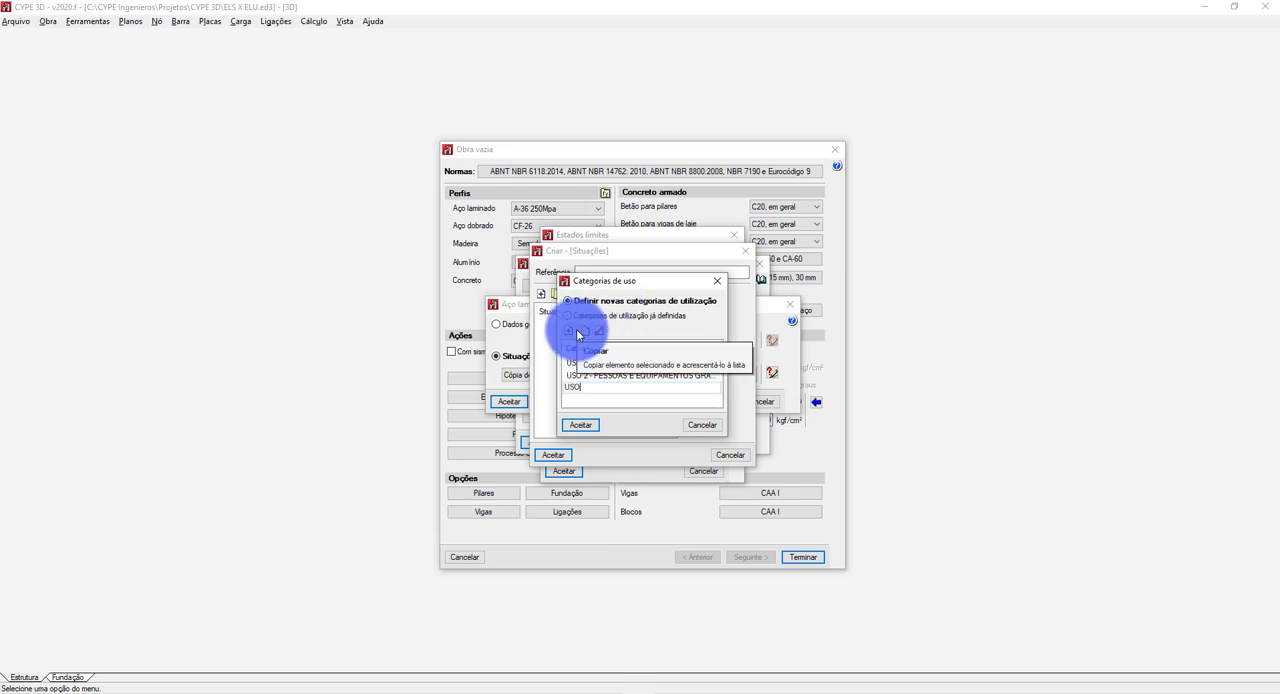
{"action": "type", "text": " 3 - E"}
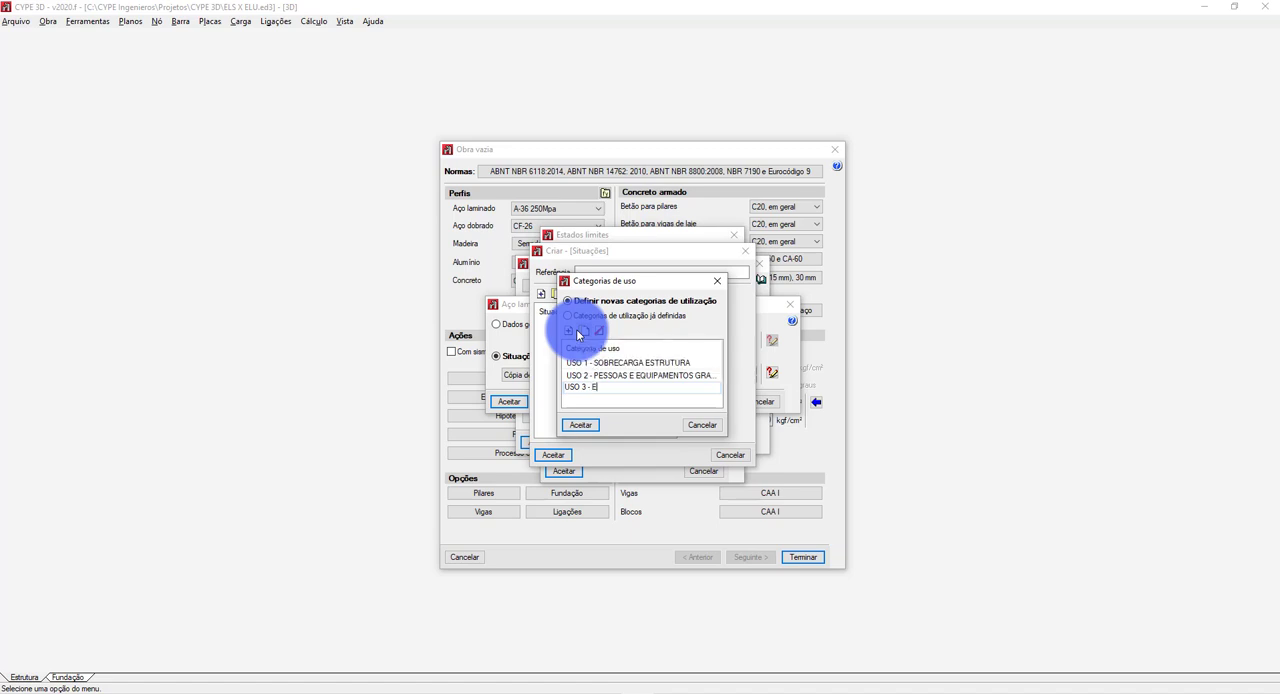
{"action": "type", "text": "QUIPAMENTOS"}
{"action": "key", "text": "BackSpace"}
{"action": "key", "text": "BackSpace"}
{"action": "key", "text": "BackSpace"}
{"action": "key", "text": "BackSpace"}
{"action": "key", "text": "BackSpace"}
{"action": "key", "text": "BackSpace"}
{"action": "key", "text": "BackSpace"}
{"action": "key", "text": "BackSpace"}
{"action": "key", "text": "BackSpace"}
{"action": "key", "text": "BackSpace"}
{"action": "key", "text": "BackSpace"}
{"action": "key", "text": "BackSpace"}
{"action": "type", "text": "CARGA DE EQUIA"}
{"action": "key", "text": "BackSpace"}
{"action": "key", "text": "BackSpace"}
{"action": "type", "text": "IPAMENTOS BAIXO USO"}
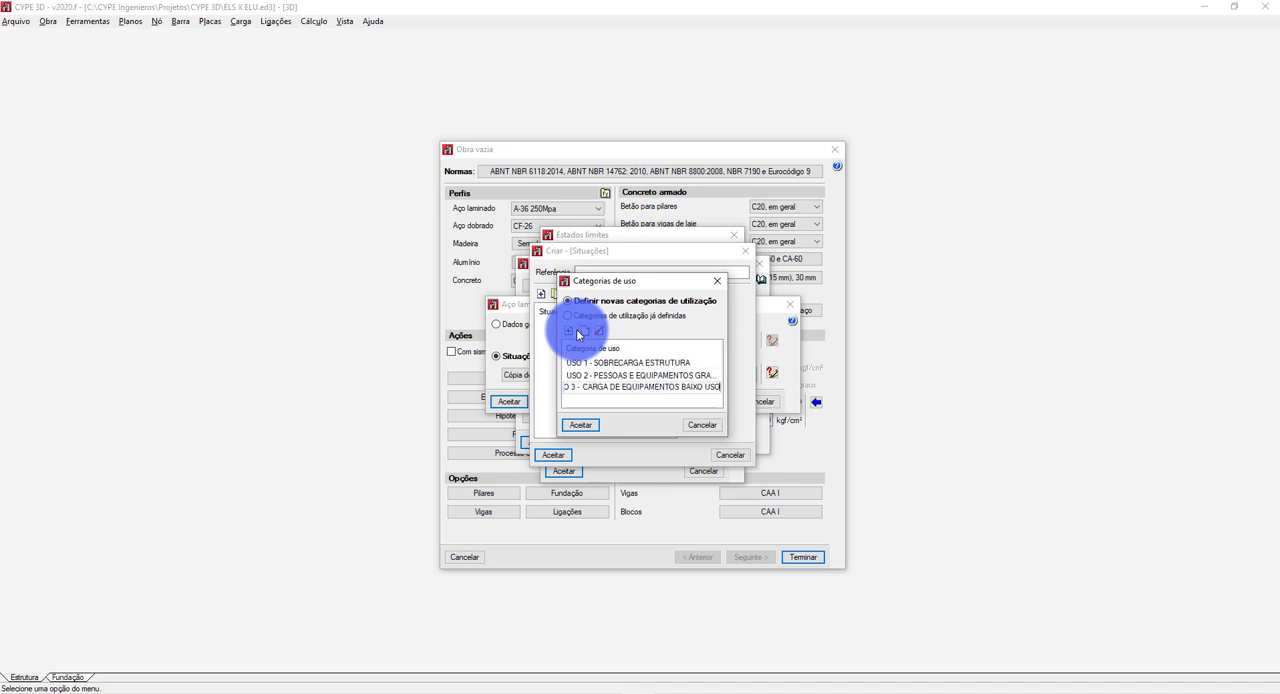
{"action": "left_click", "coordinate": [581, 425]}
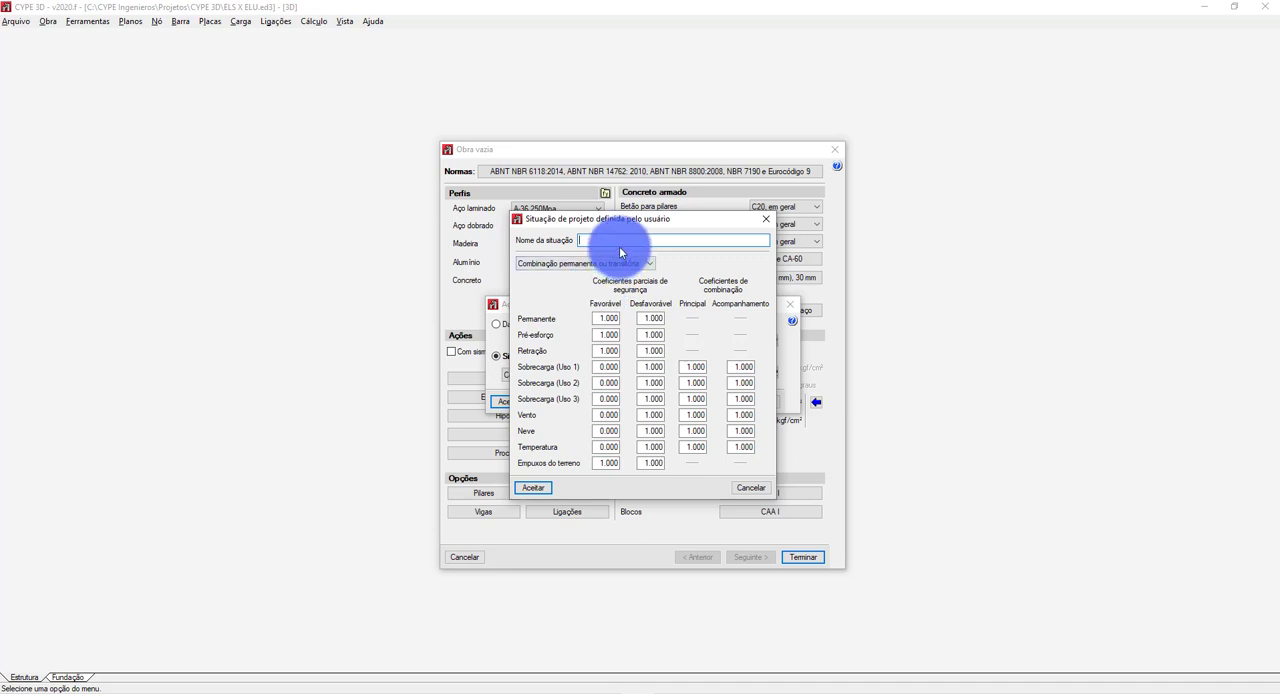
Name the design situation "Normal" and set its type to "Combinação permanente ou transitória".
{"action": "type", "text": "Normal"}
{"action": "left_click", "coordinate": [598, 263]}
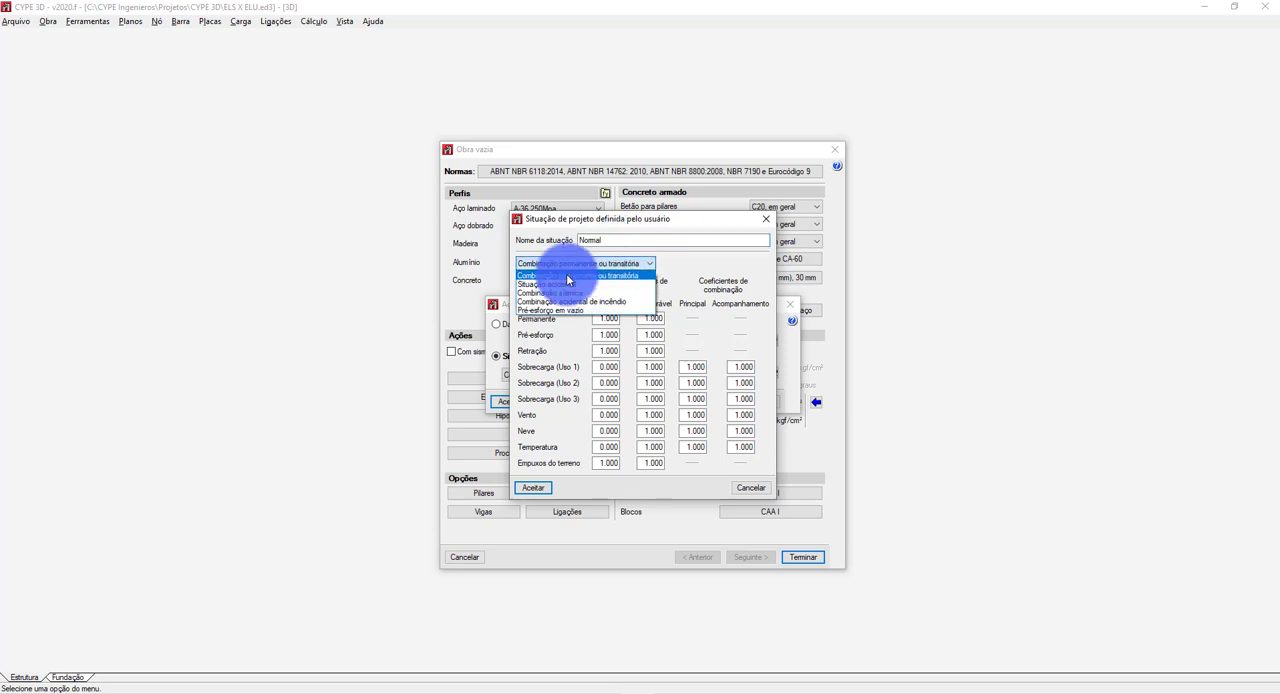
{"action": "left_click", "coordinate": [570, 277]}
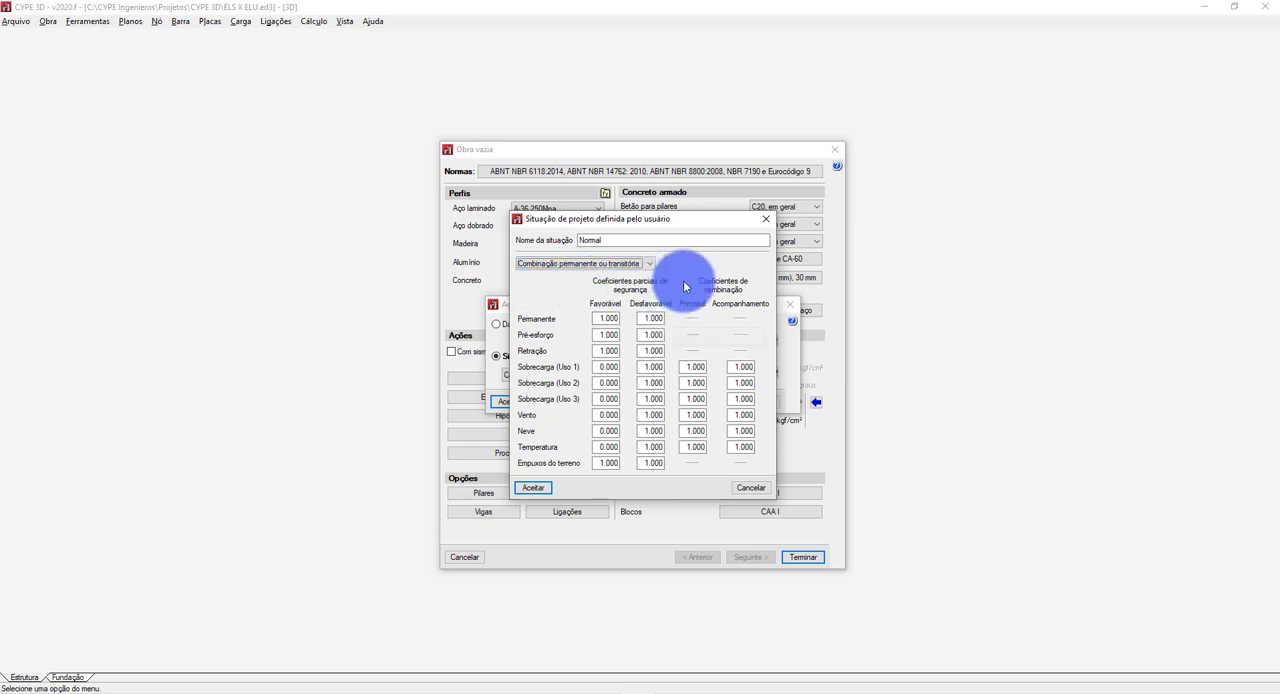
{"action": "left_click", "coordinate": [453, 370]}
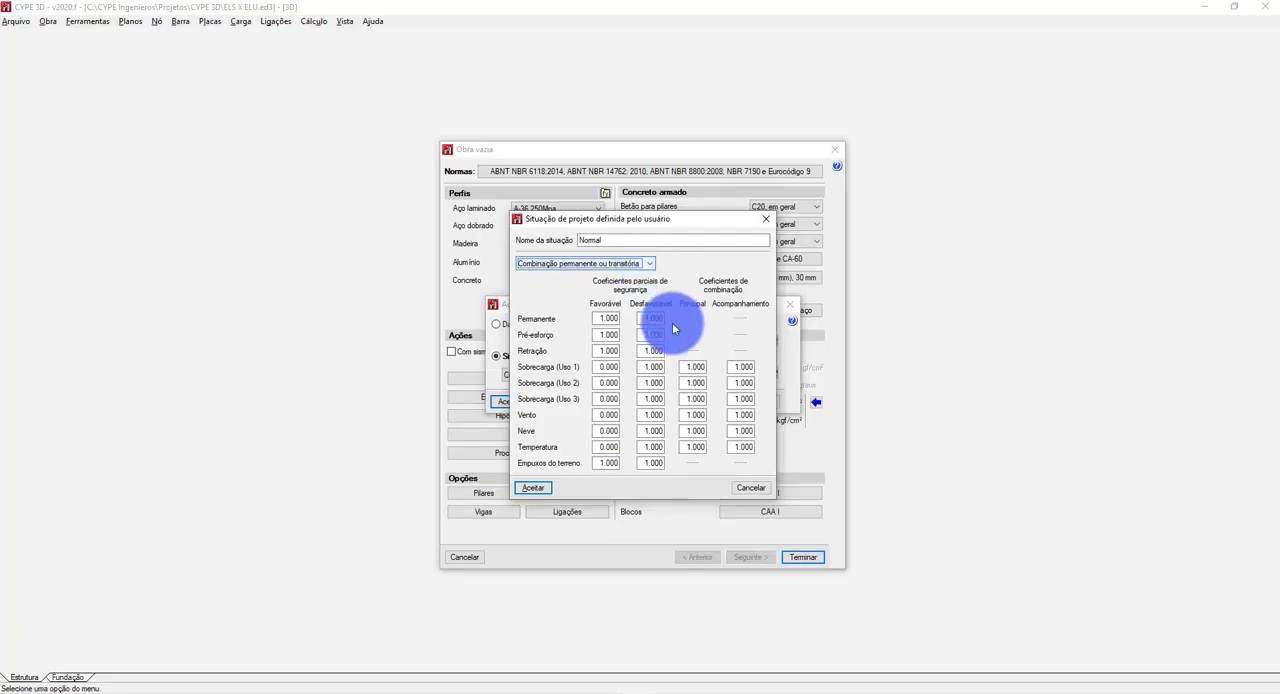
Set the unfavourable (Desfavorável) partial safety coefficient for permanent loads to 1.5.
{"action": "double_click", "coordinate": [654, 317]}
{"action": "key", "text": "BackSpace"}
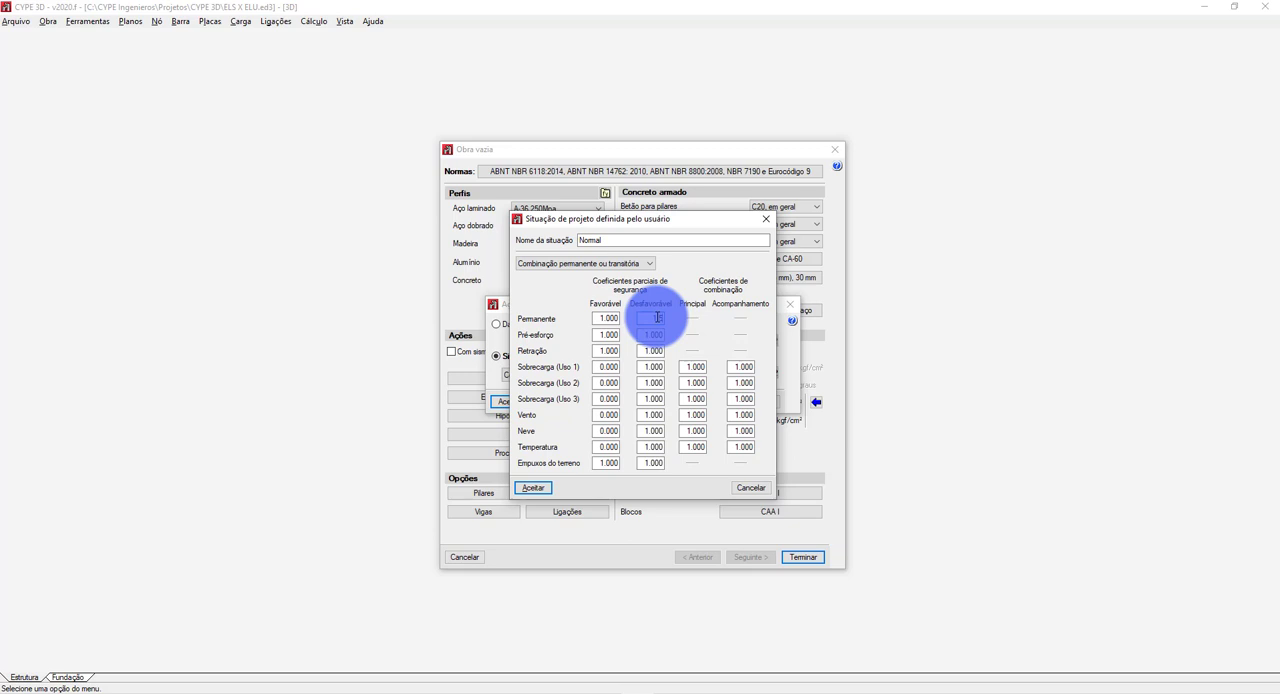
{"action": "left_click", "coordinate": [651, 335]}
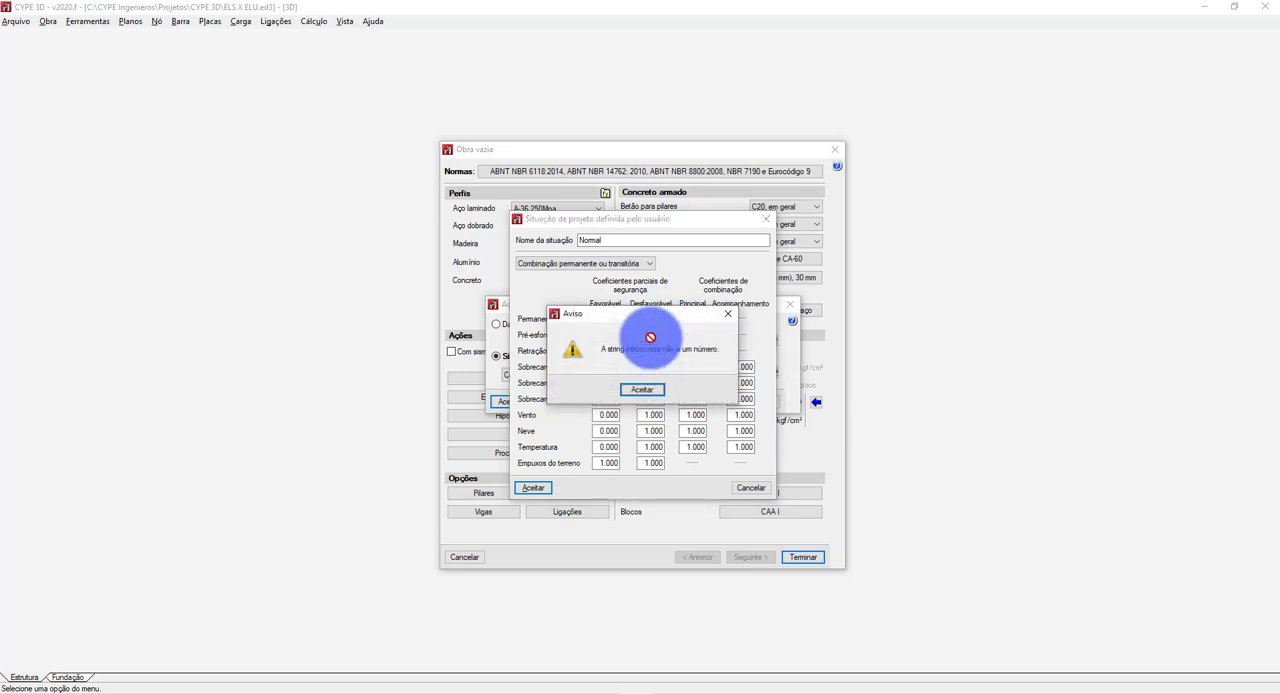
{"action": "left_click", "coordinate": [640, 393]}
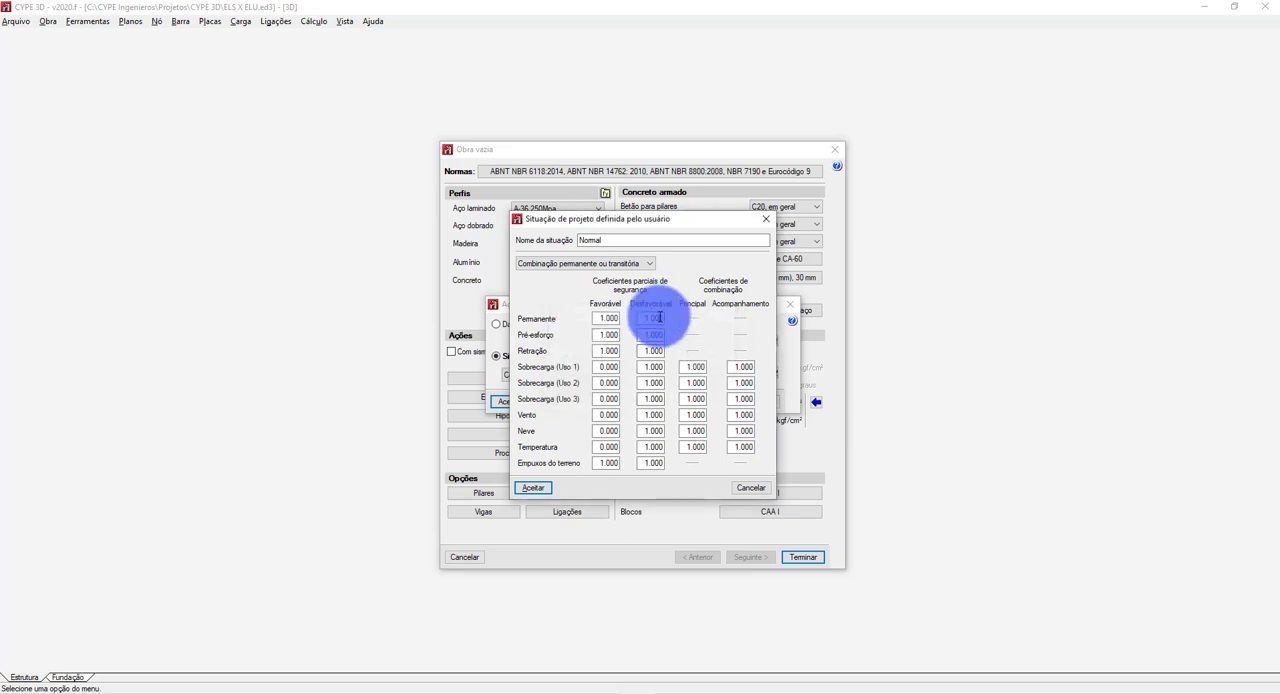
{"action": "key", "text": "BackSpace"}
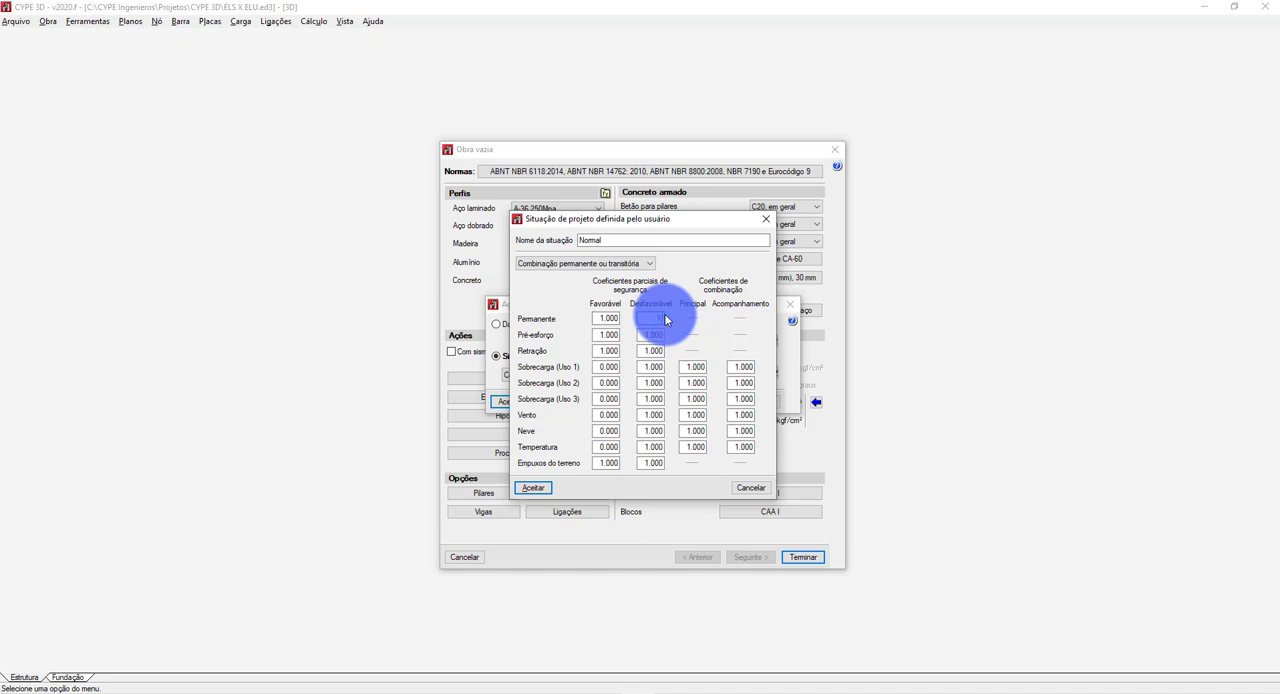
{"action": "type", "text": "1.5"}
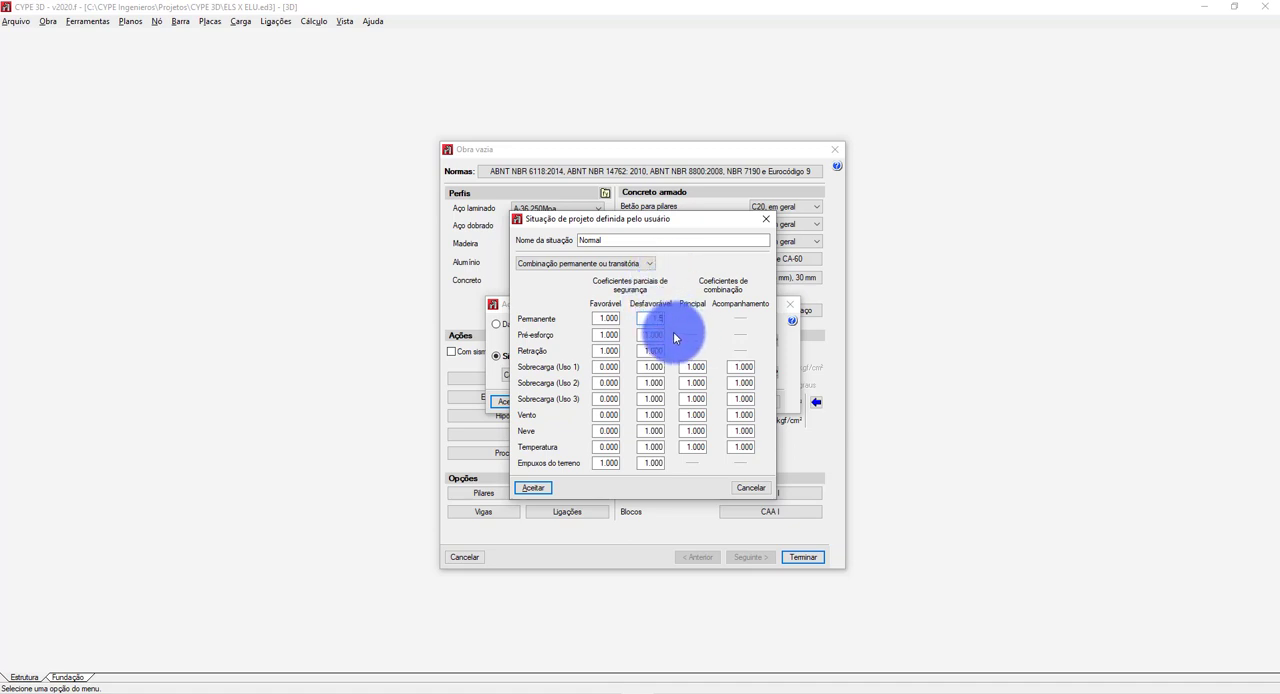
{"action": "key", "text": "Tab"}
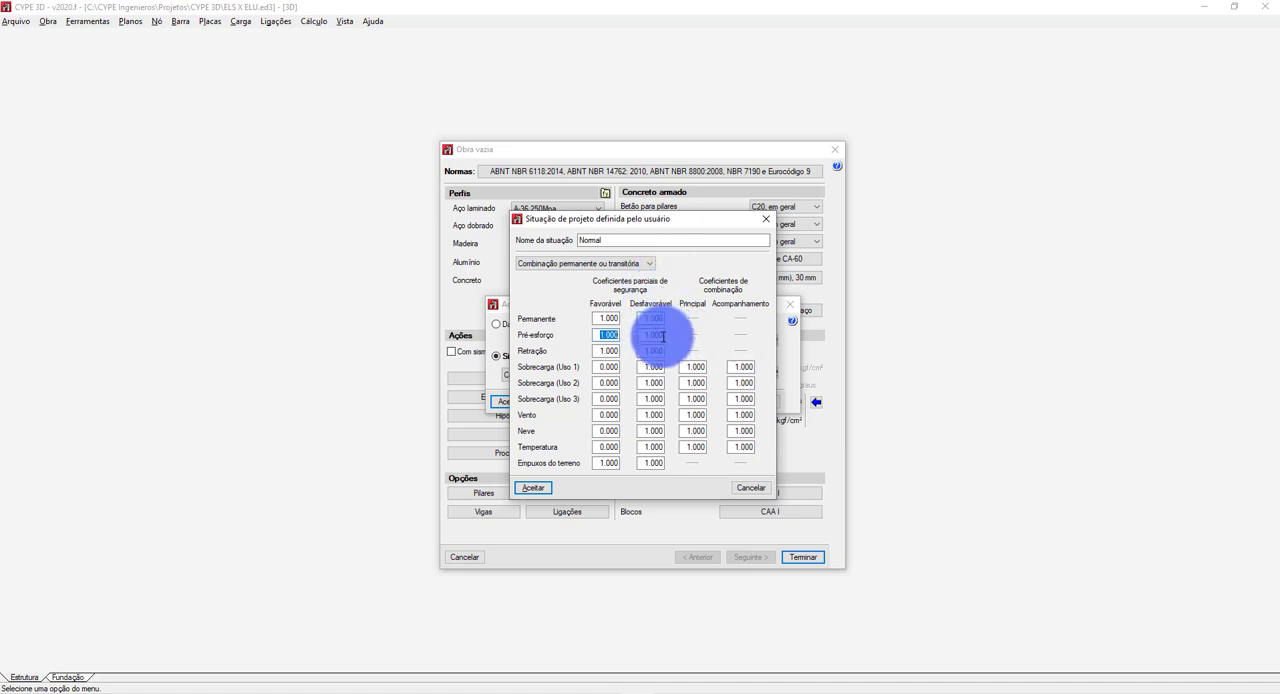
{"action": "key", "text": "Tab"}
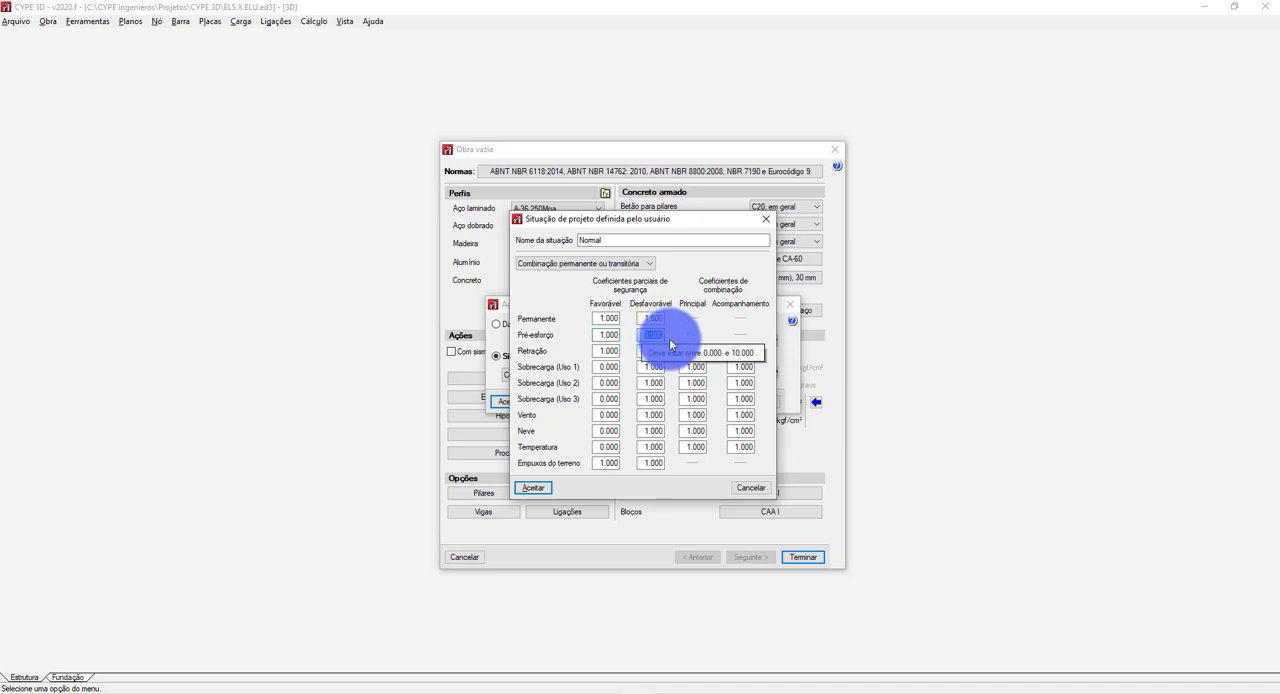
Set the unfavourable (Desfavorável) partial safety coefficient for Sobrecarga (Uso 1) to 1.5.
{"action": "key", "text": "Tab"}
{"action": "key", "text": "Tab"}
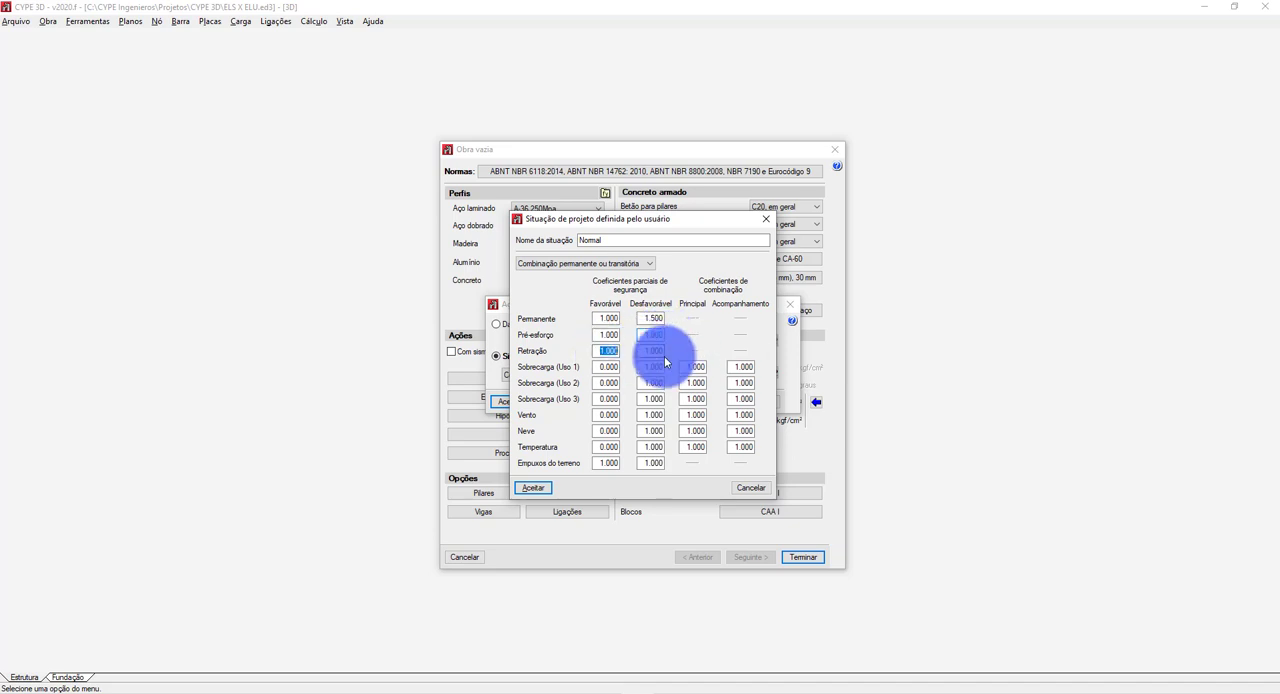
{"action": "key", "text": "Tab"}
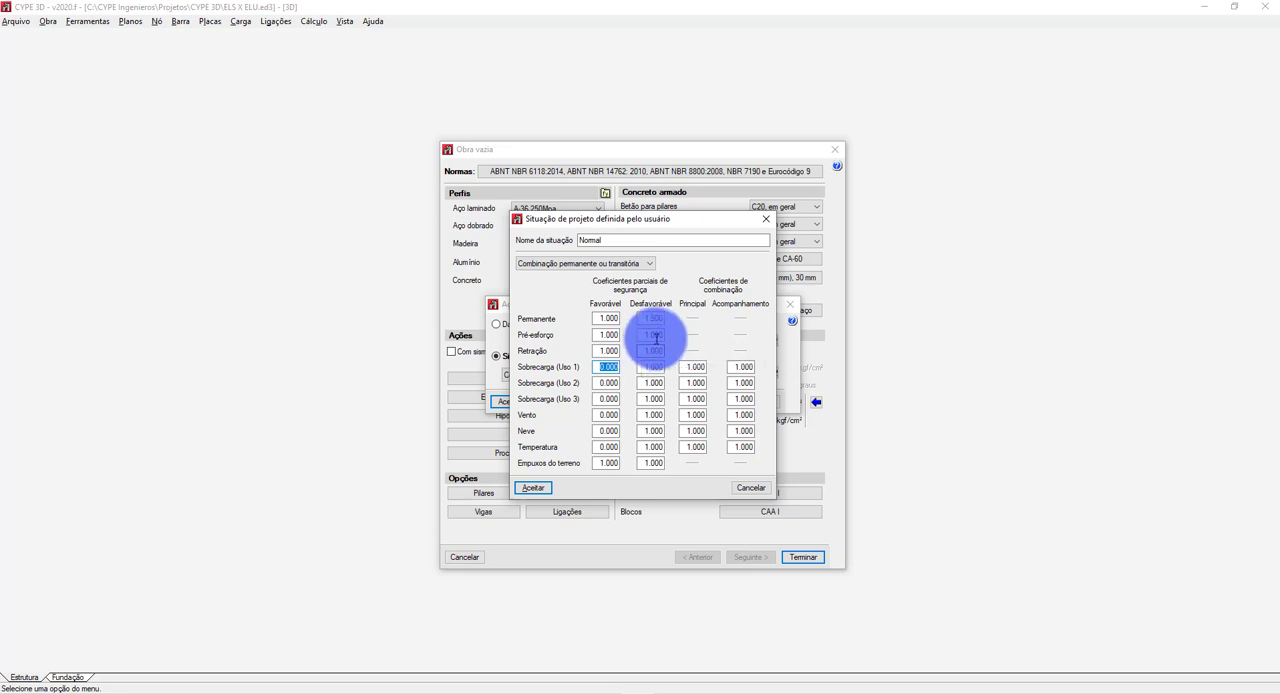
{"action": "key", "text": "Tab"}
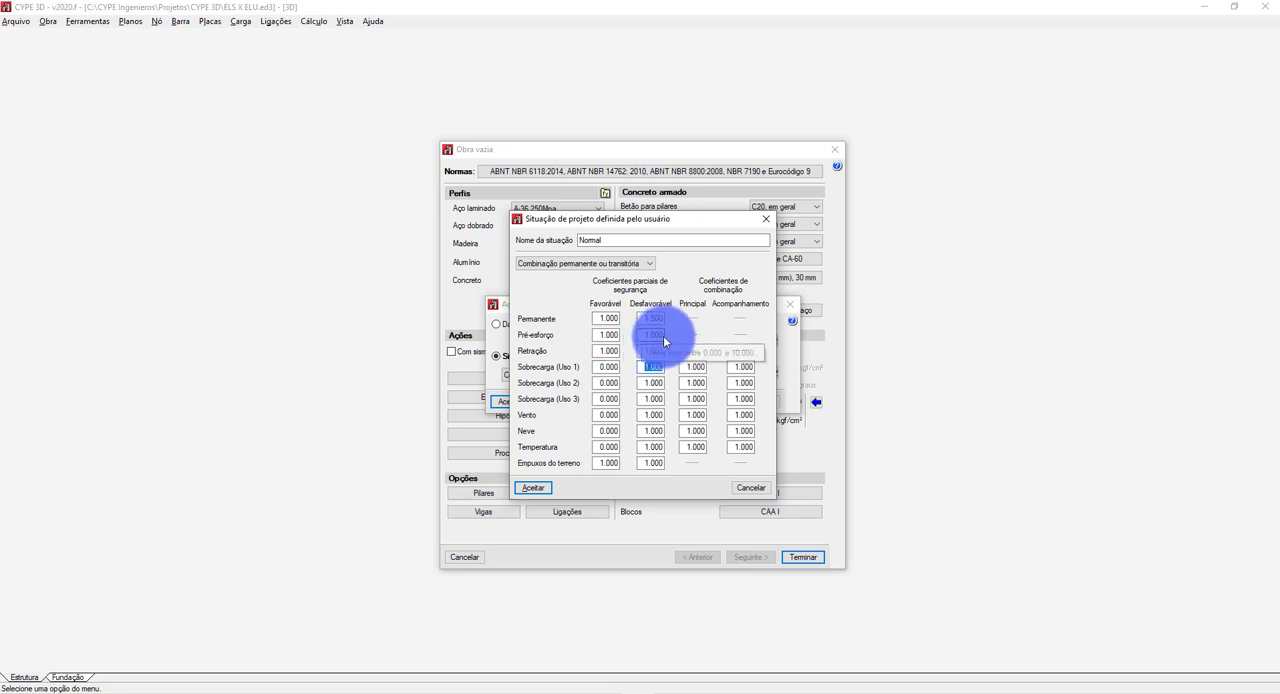
{"action": "key", "text": "BackSpace"}
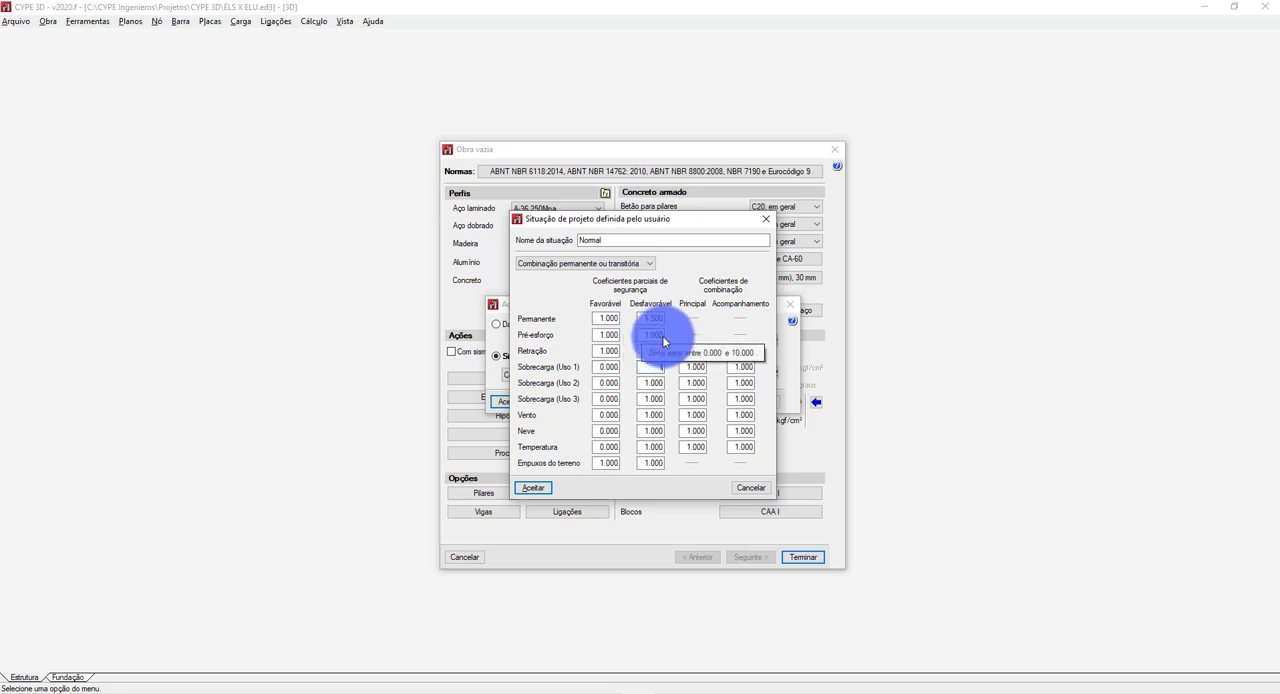
{"action": "type", "text": "1.5"}
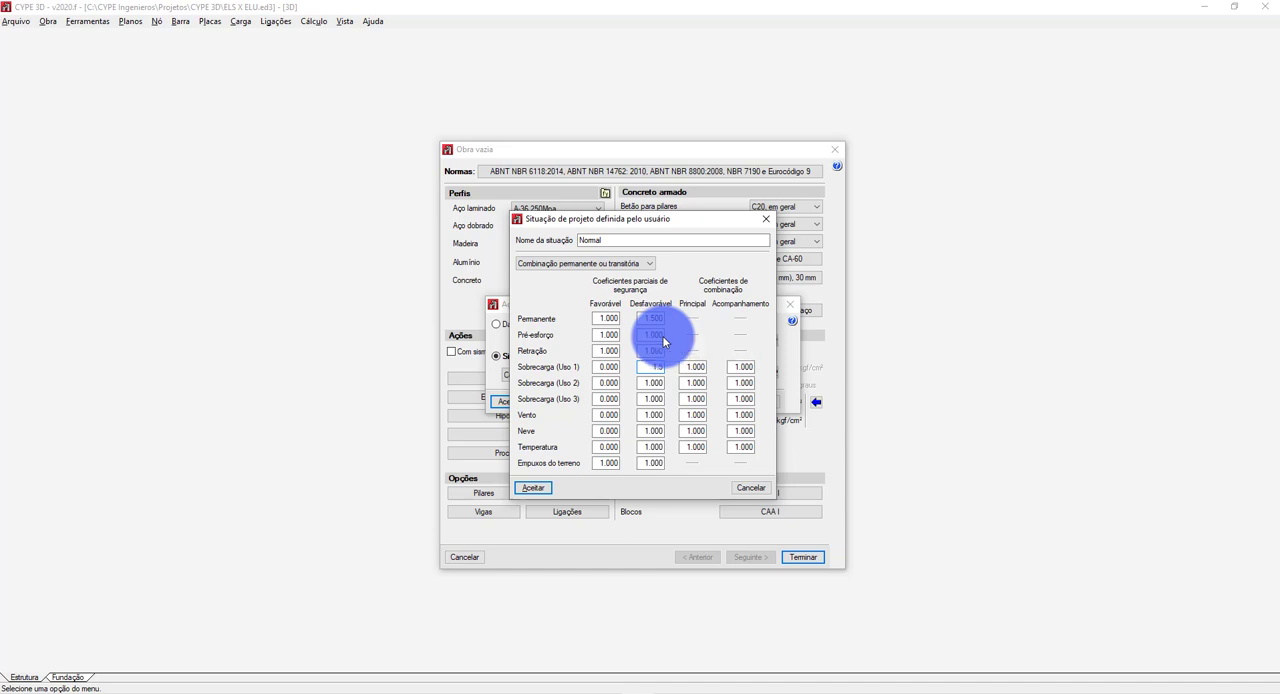
Set the unfavourable (Desfavorável) partial safety coefficients for Sobrecarga (Uso 2) and Sobrecarga (Uso 3) to 1.5.
{"action": "double_click", "coordinate": [655, 382]}
{"action": "key", "text": "BackSpace"}
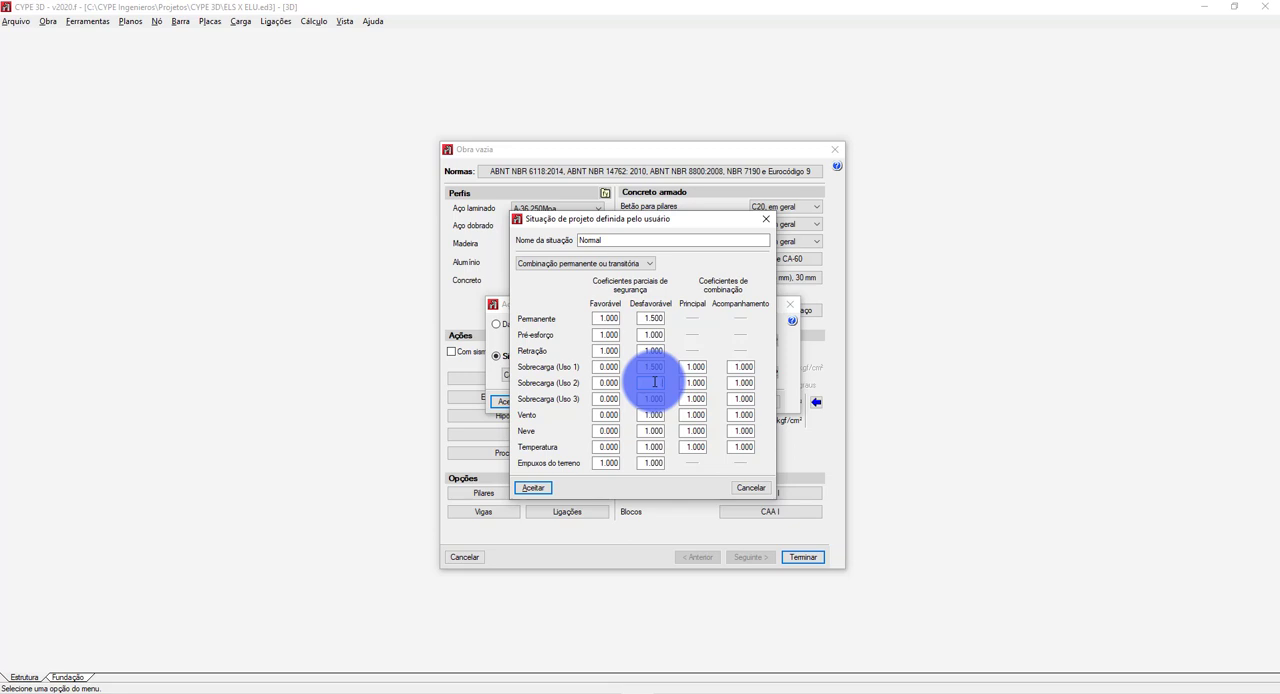
{"action": "type", "text": "1.5"}
{"action": "left_click", "coordinate": [654, 398]}
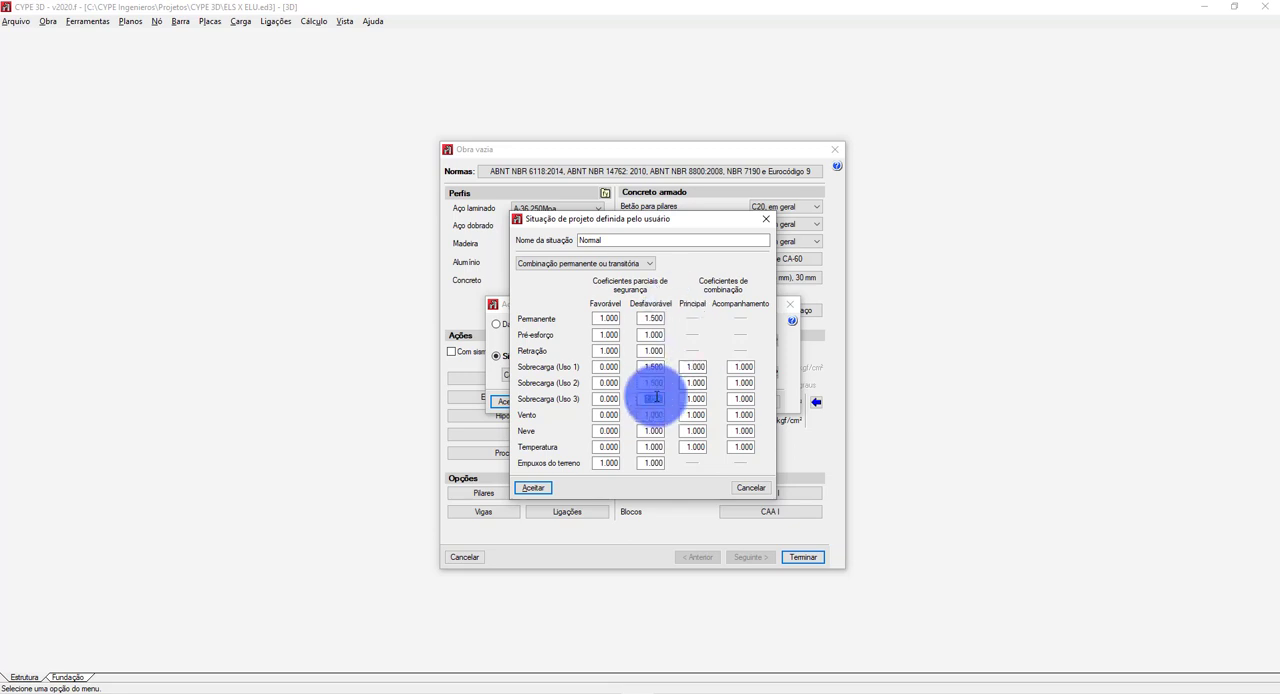
{"action": "type", "text": "1.5"}
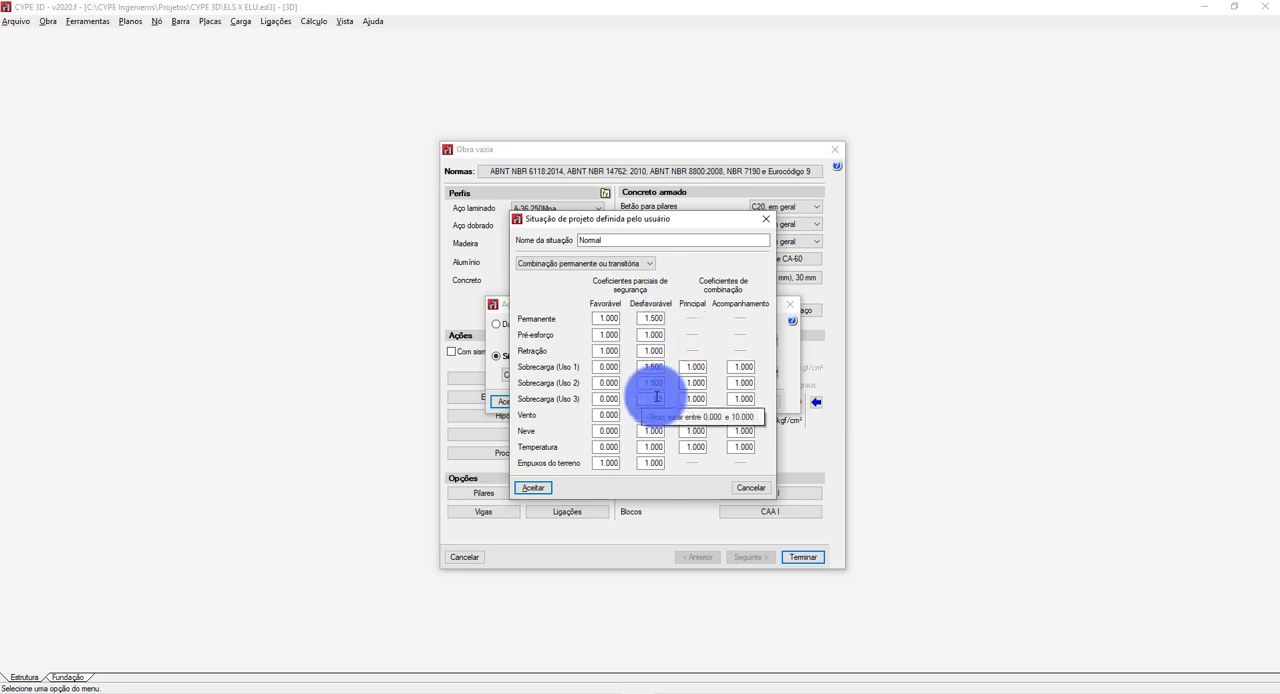
Switch to the load combinations slide and underline the "Normais" row label and its 1,50 permanent action coefficient in Tabela 1.
{"action": "left_click", "coordinate": [683, 369]}
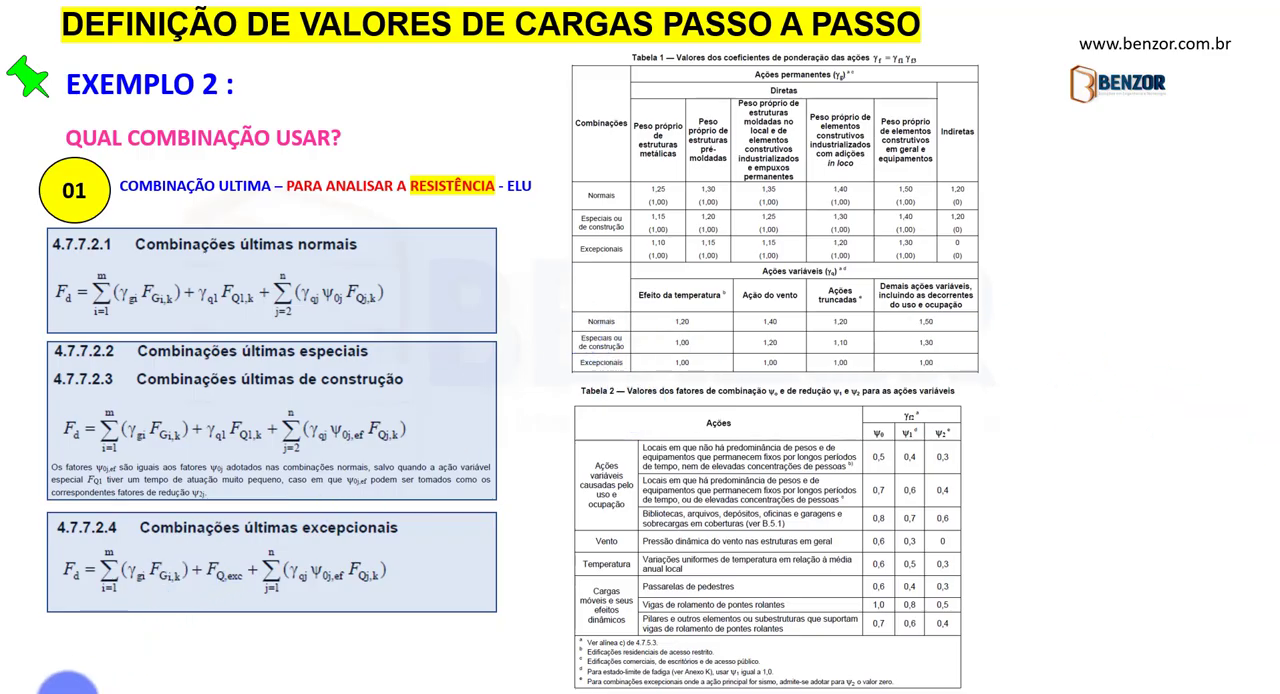
{"action": "left_click", "coordinate": [44, 676]}
{"action": "left_click", "coordinate": [44, 675]}
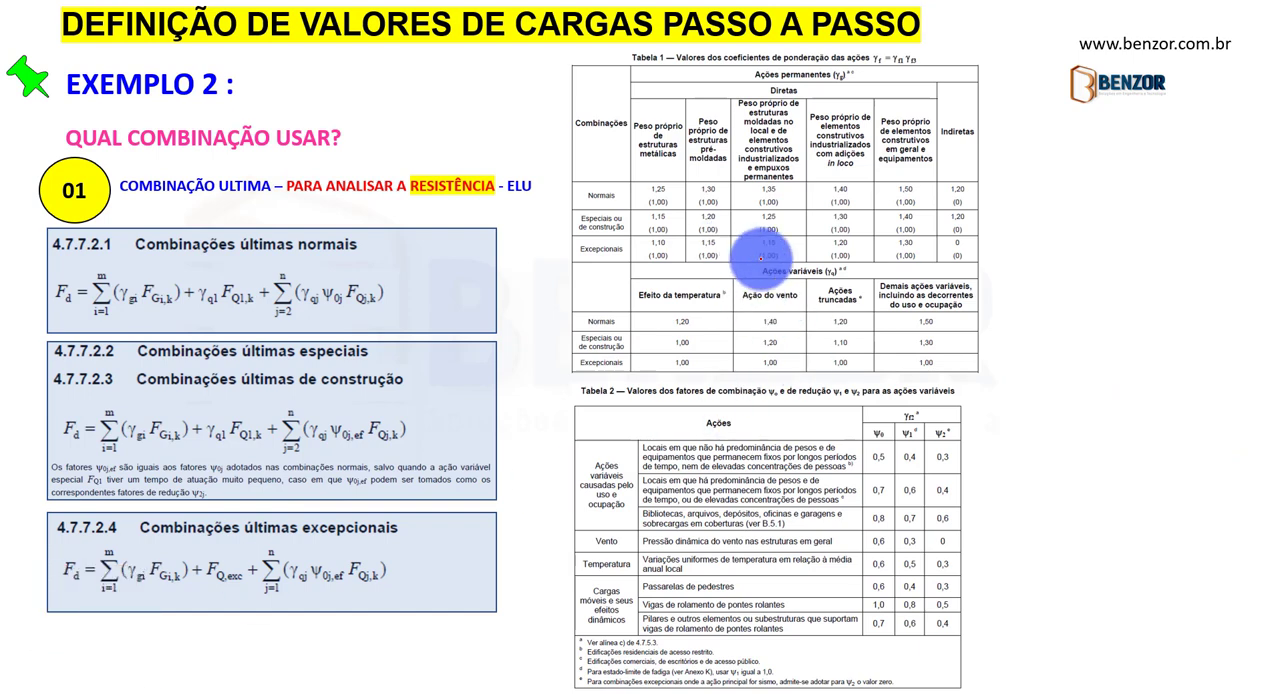
{"action": "left_click_drag", "start_coordinate": [586, 203], "coordinate": [622, 203]}
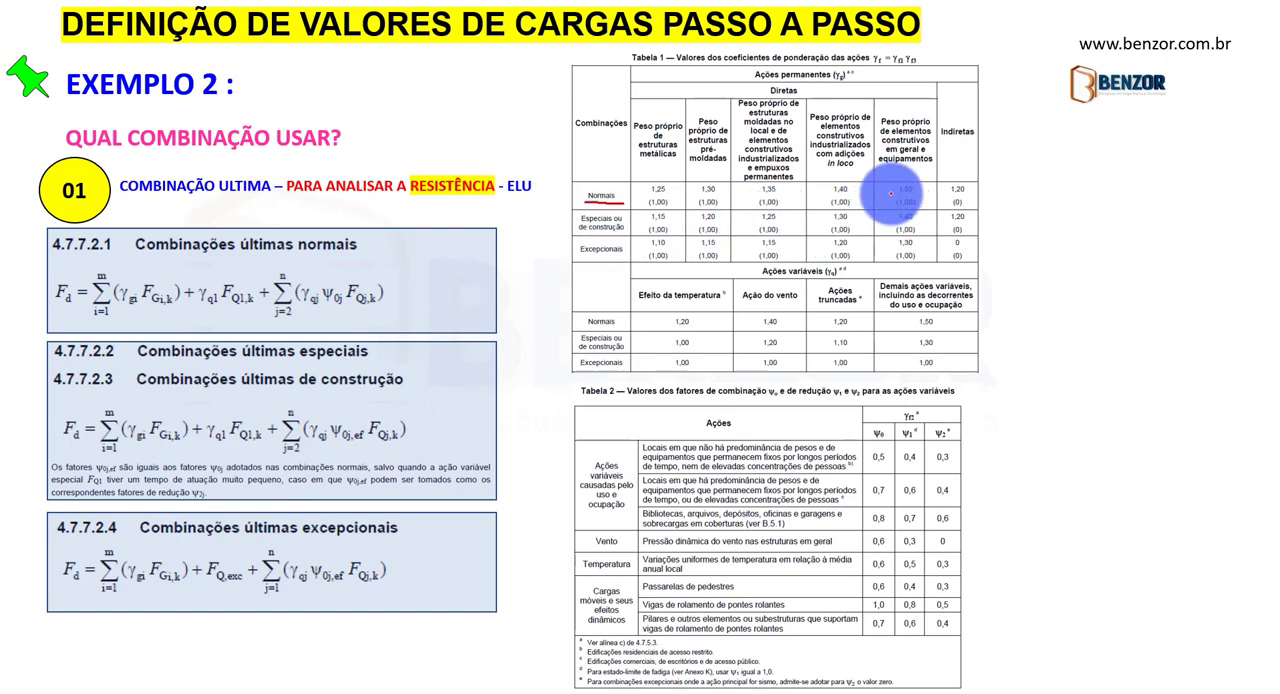
{"action": "left_click_drag", "start_coordinate": [890, 193], "coordinate": [924, 192]}
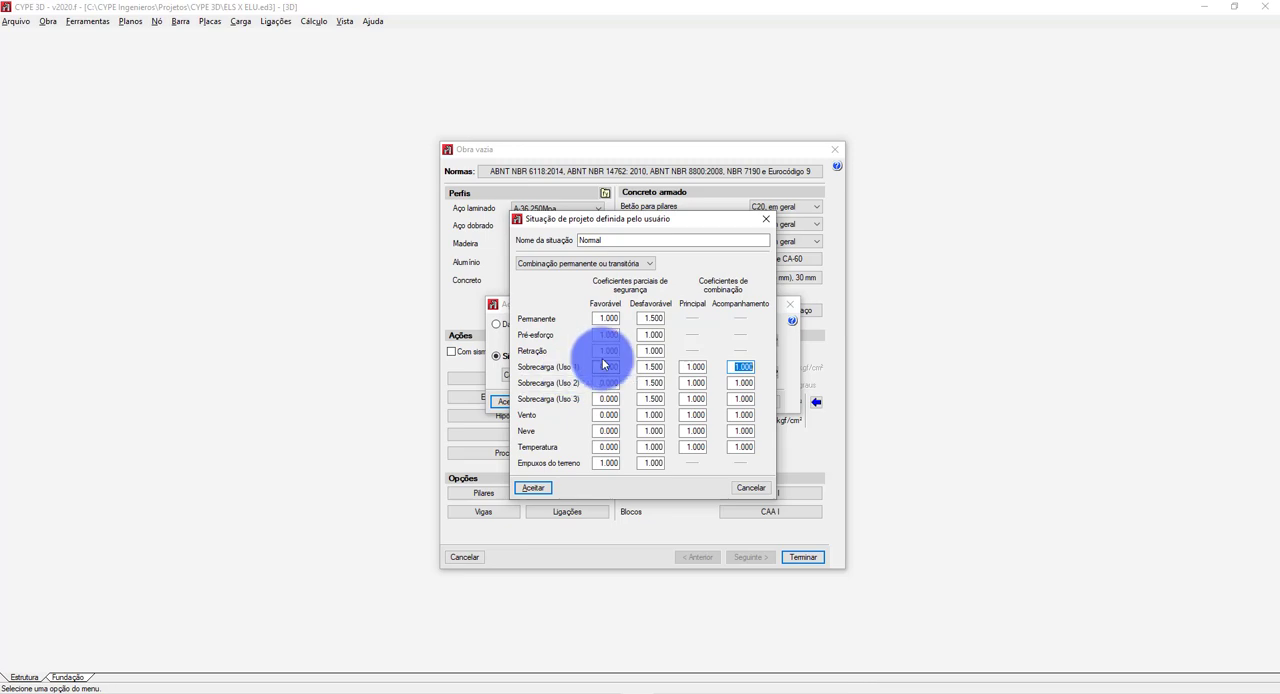
Underline ψ0j in the slide's normal ultimate combination formula and, back in CYPE 3D, set the Acompanhamento coefficient for Sobrecarga (Uso 1) to 0.8.
{"action": "key", "text": "alt+Tab"}
{"action": "key", "text": "alt+Tab"}
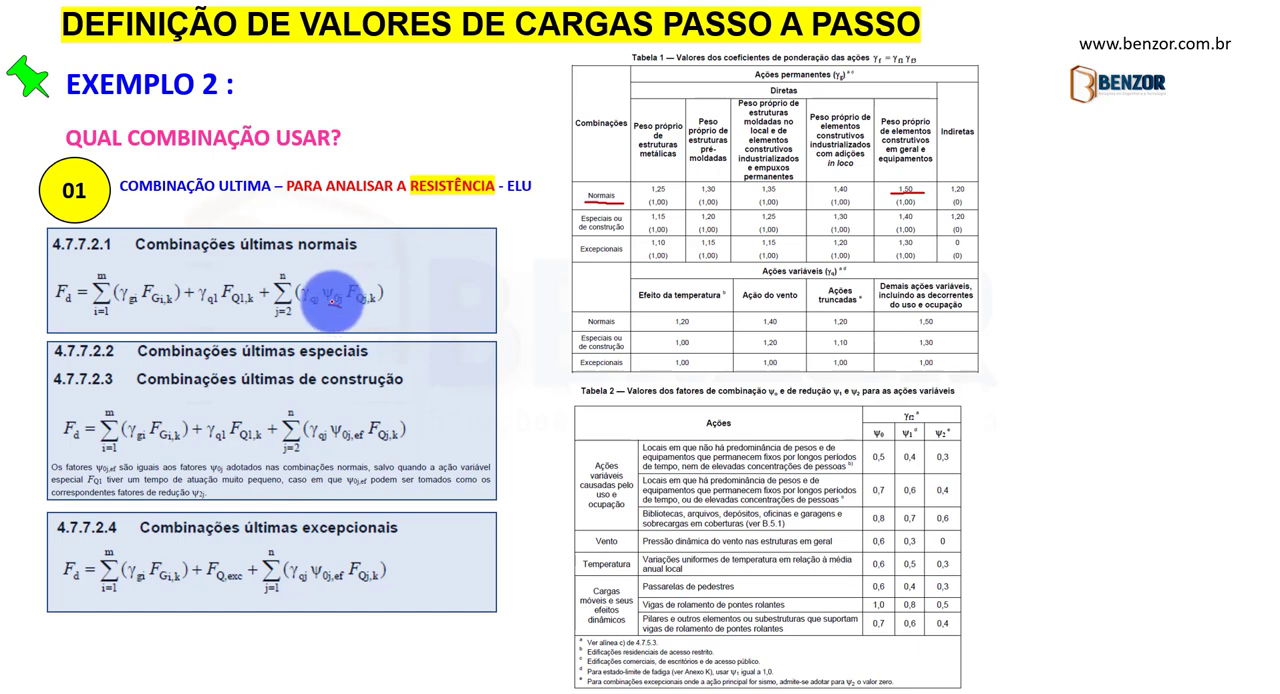
{"action": "left_click_drag", "start_coordinate": [324, 302], "coordinate": [342, 306]}
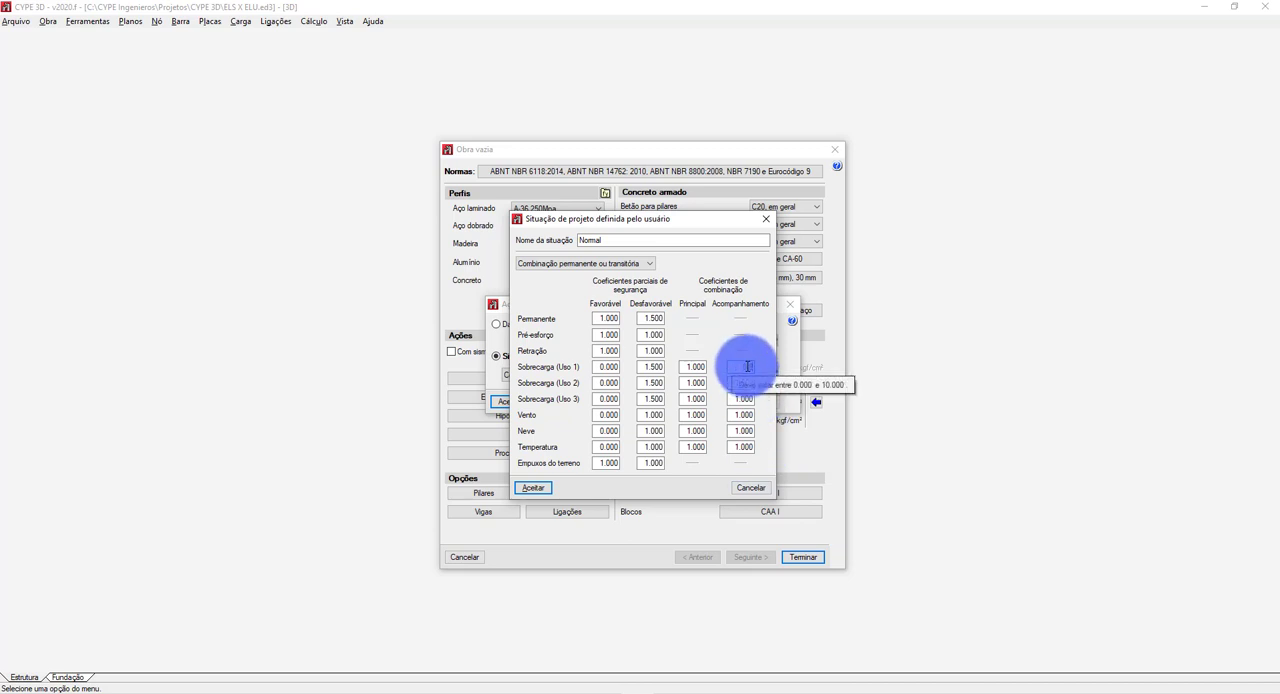
Circle ψ0 and 0,7 in the slide's Tabela 2, and set the Acompanhamento coefficient for Sobrecarga (Uso 2) to 0.7 in CYPE 3D.
{"action": "left_click", "coordinate": [741, 381]}
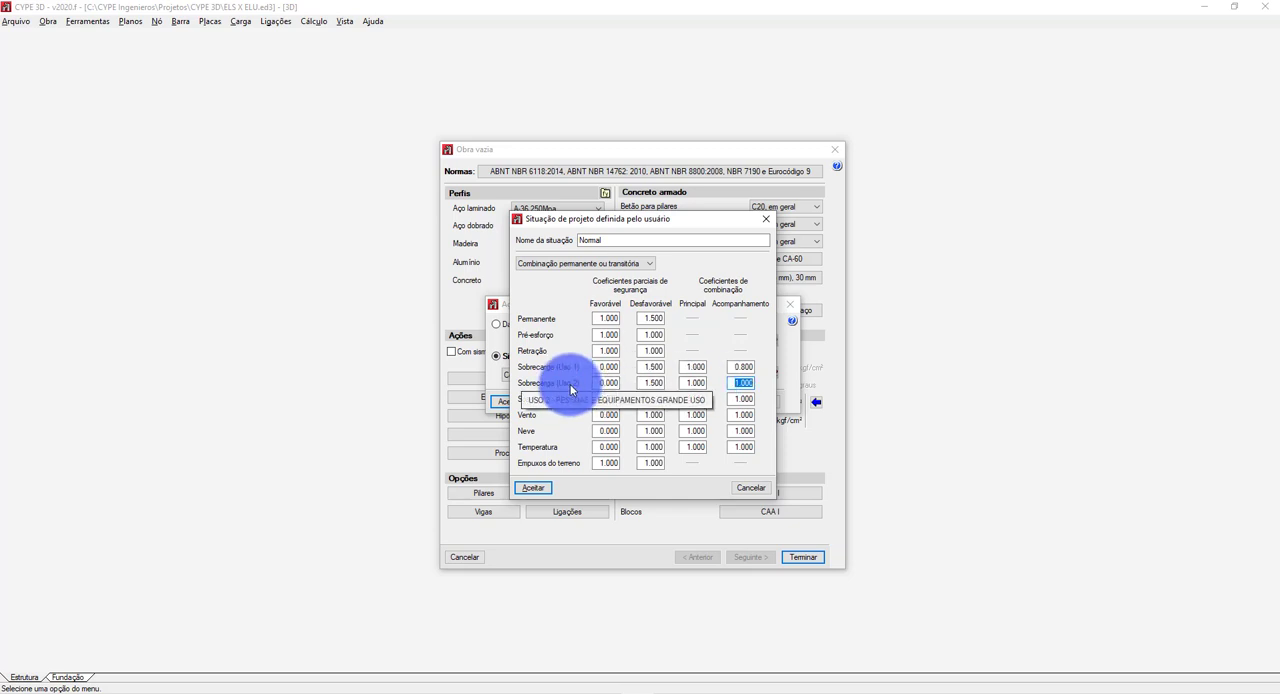
{"action": "key", "text": "alt+Tab"}
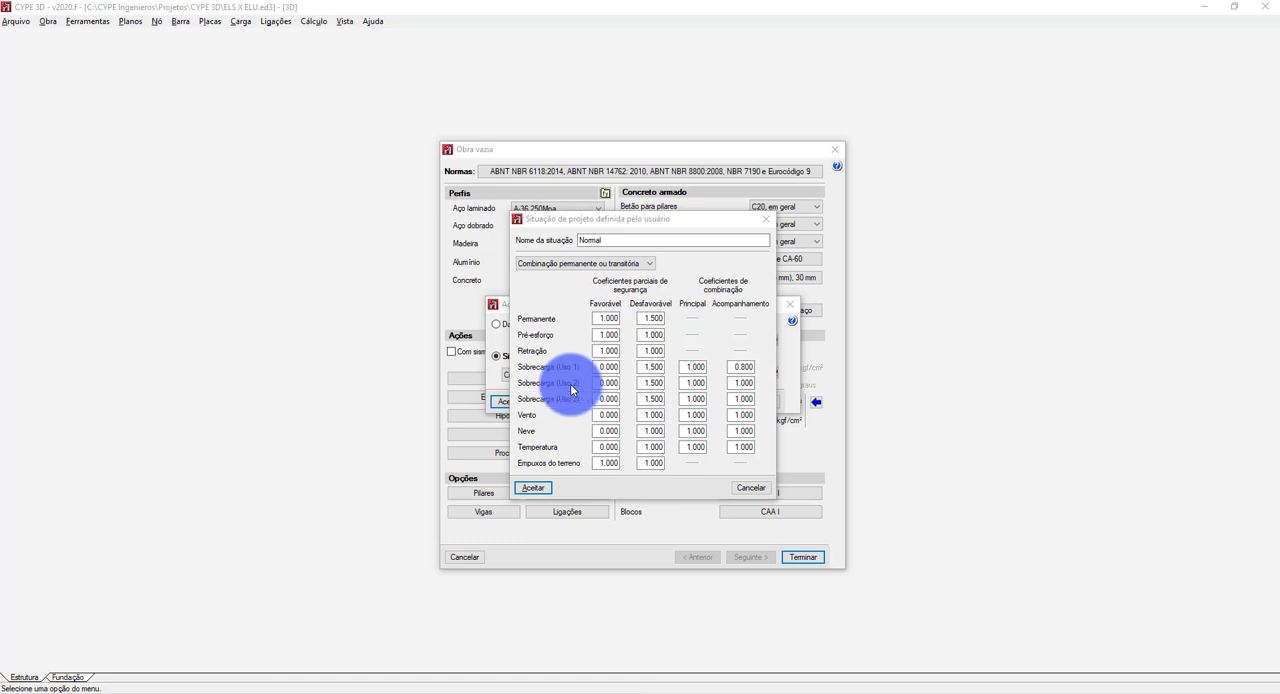
{"action": "key", "text": "alt+Tab"}
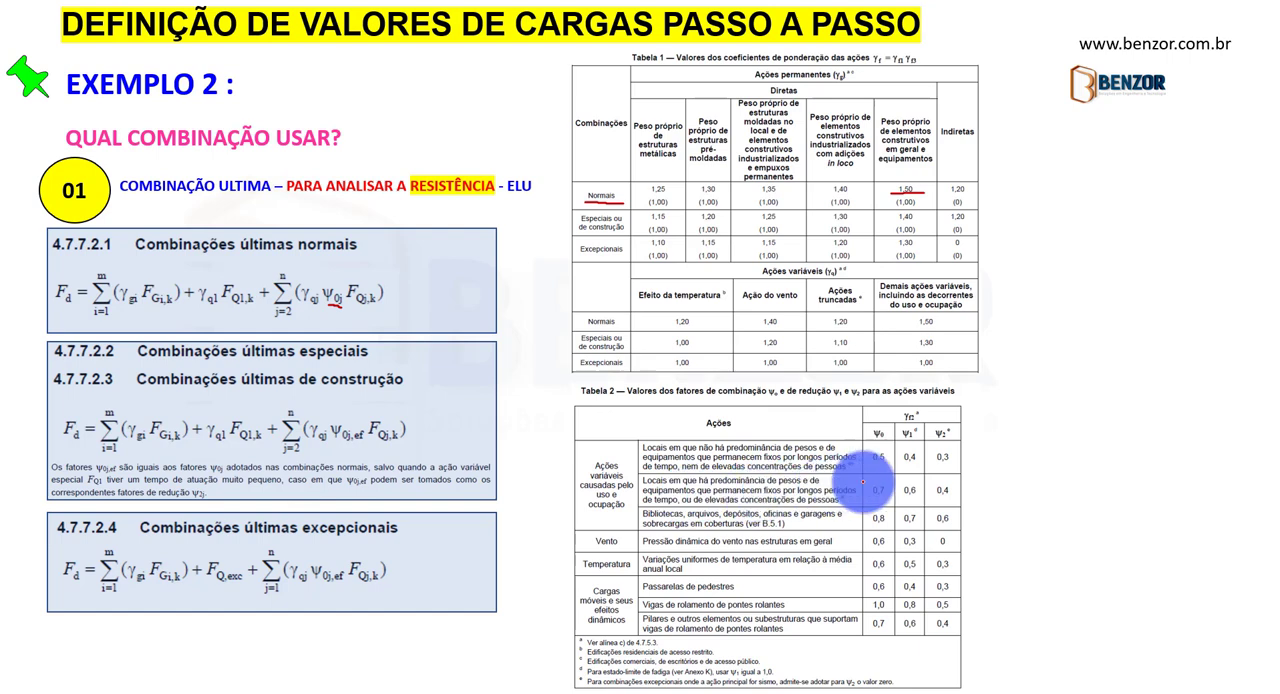
{"action": "mouse_move", "coordinate": [861, 474]}
{"action": "left_mouse_down"}
{"action": "mouse_move", "coordinate": [862, 503]}
{"action": "mouse_move", "coordinate": [894, 506]}
{"action": "mouse_move", "coordinate": [893, 475]}
{"action": "mouse_move", "coordinate": [862, 474]}
{"action": "left_mouse_up"}
{"action": "mouse_move", "coordinate": [879, 423]}
{"action": "left_mouse_down"}
{"action": "mouse_move", "coordinate": [870, 436]}
{"action": "mouse_move", "coordinate": [886, 422]}
{"action": "left_mouse_up"}
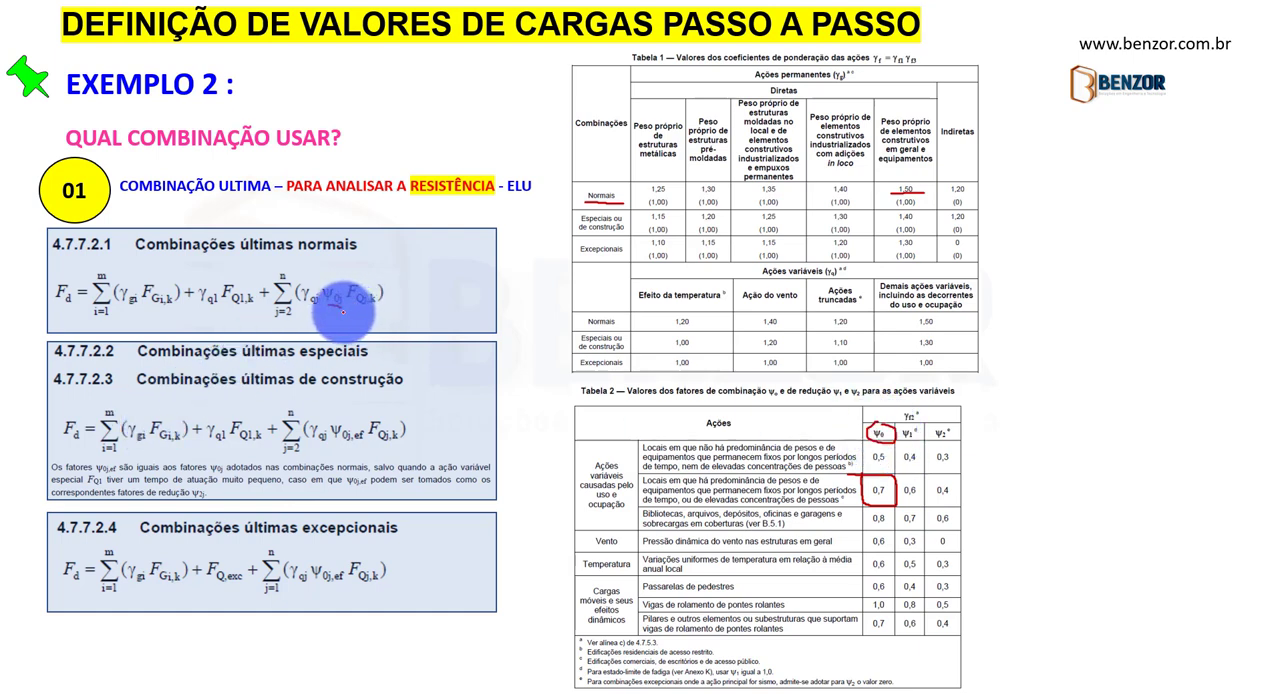
{"action": "key", "text": "alt+Tab"}
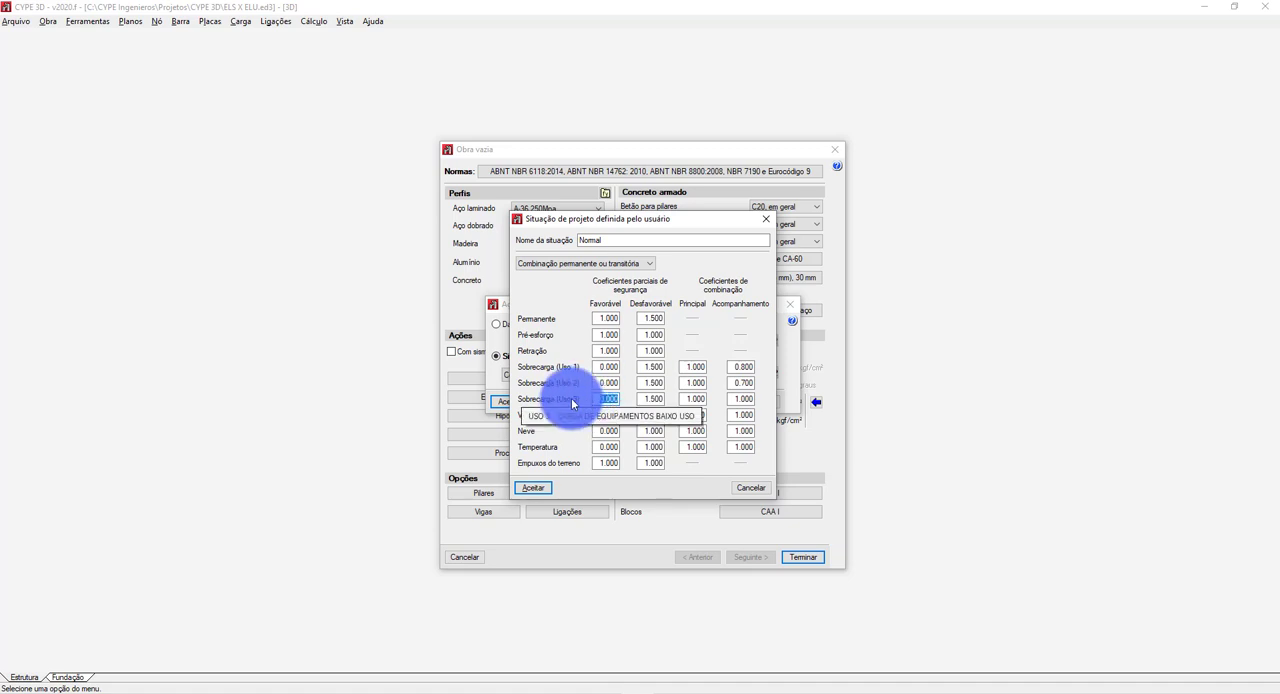
Set the Acompanhamento coefficient for Sobrecarga (Uso 3) to 0.5 and switch back to the slide with the coefficient tables.
{"action": "left_click", "coordinate": [744, 401]}
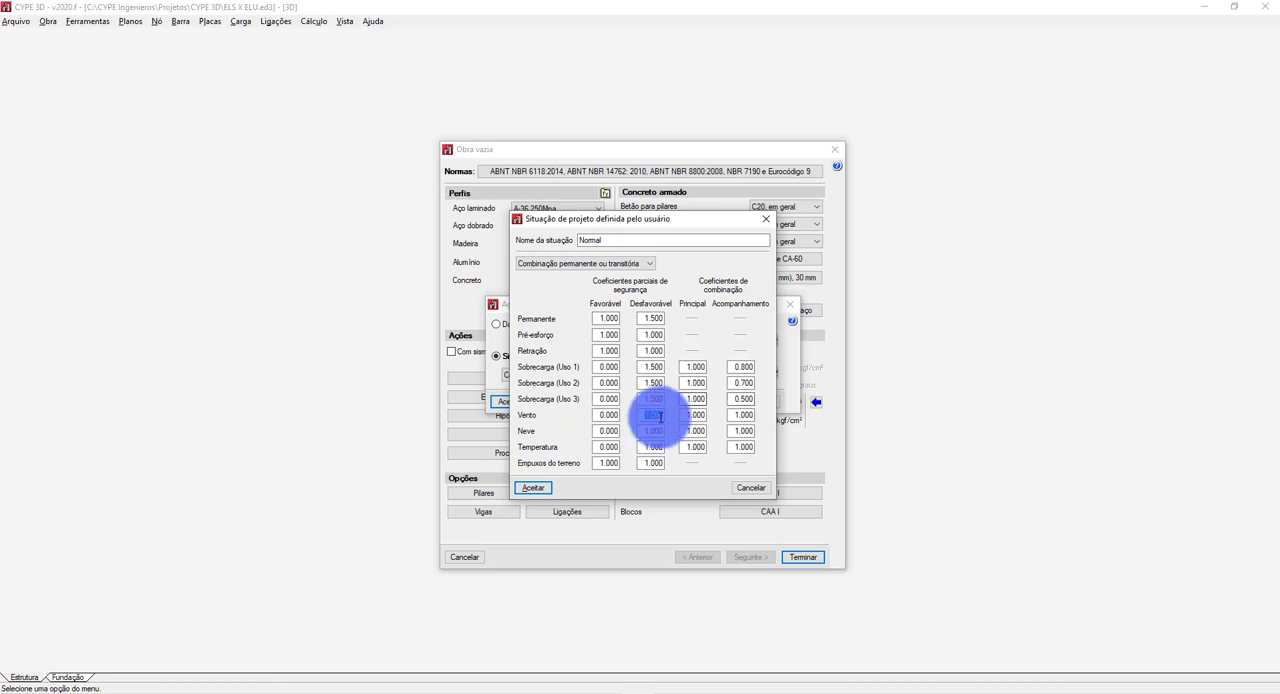
{"action": "key", "text": "alt+Tab"}
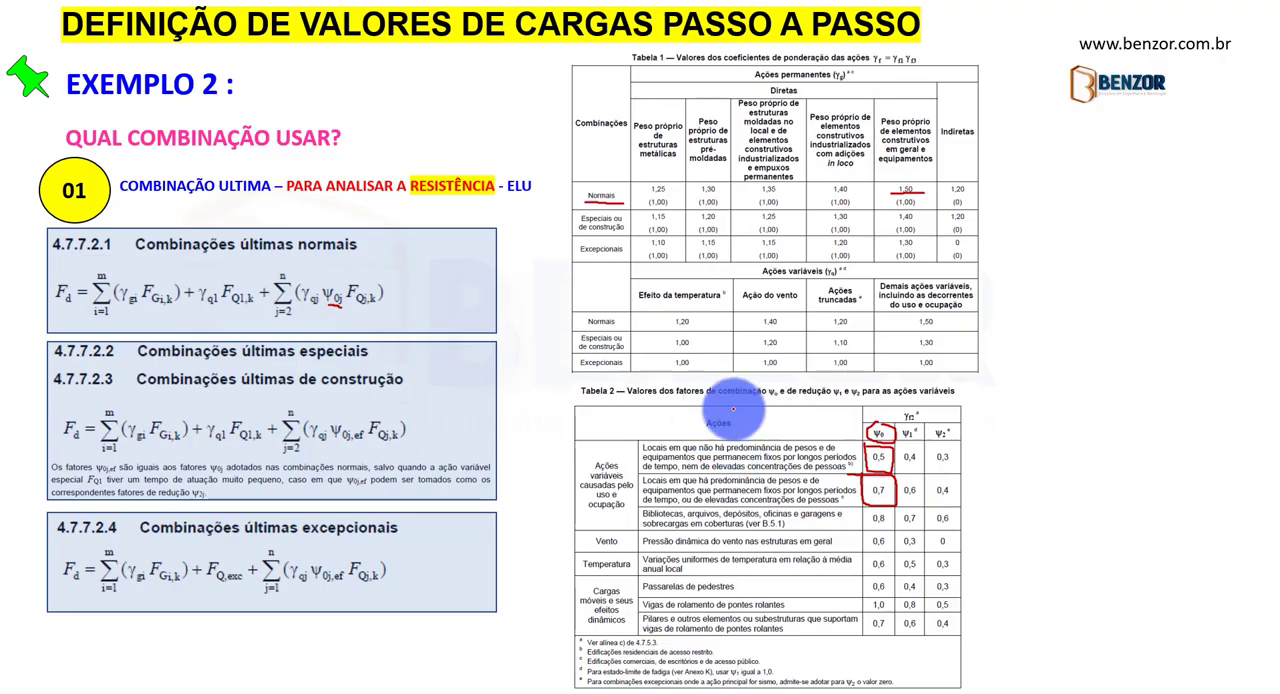
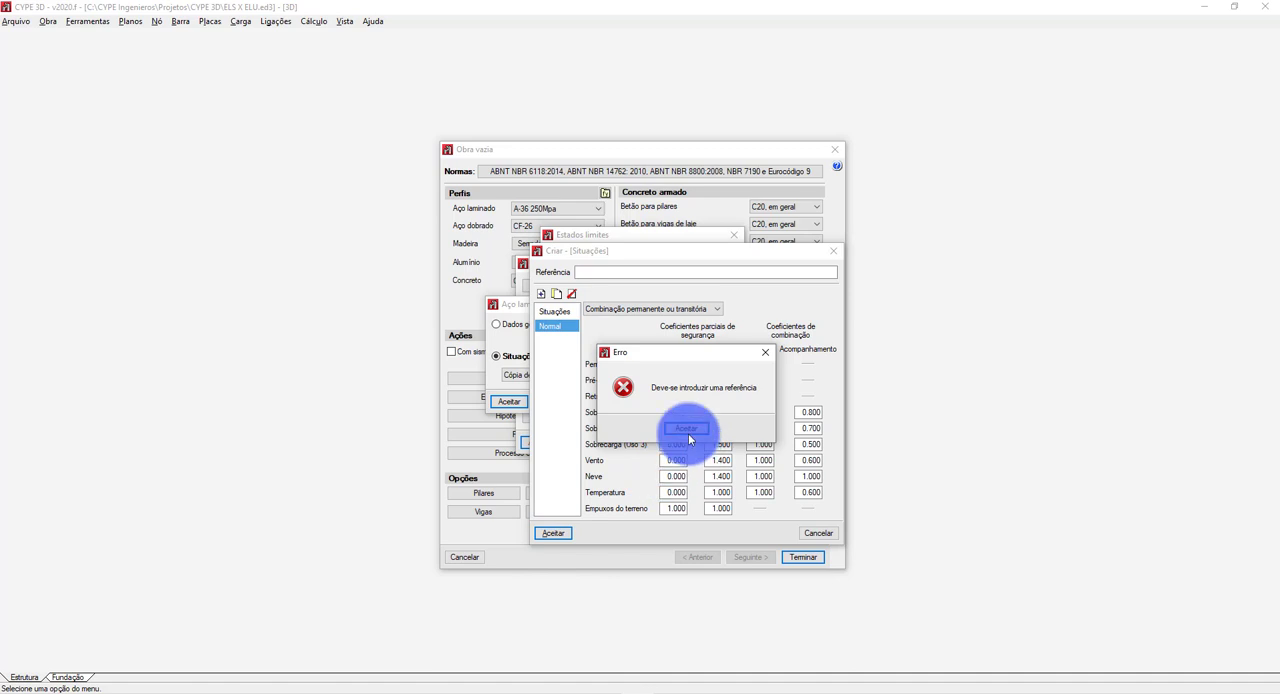
Name the situation set "BENZOR - AÇO LAMINADO NBR 8800 2008 - ELU" and accept it as the Aço laminado combinations.
{"action": "left_click", "coordinate": [684, 428]}
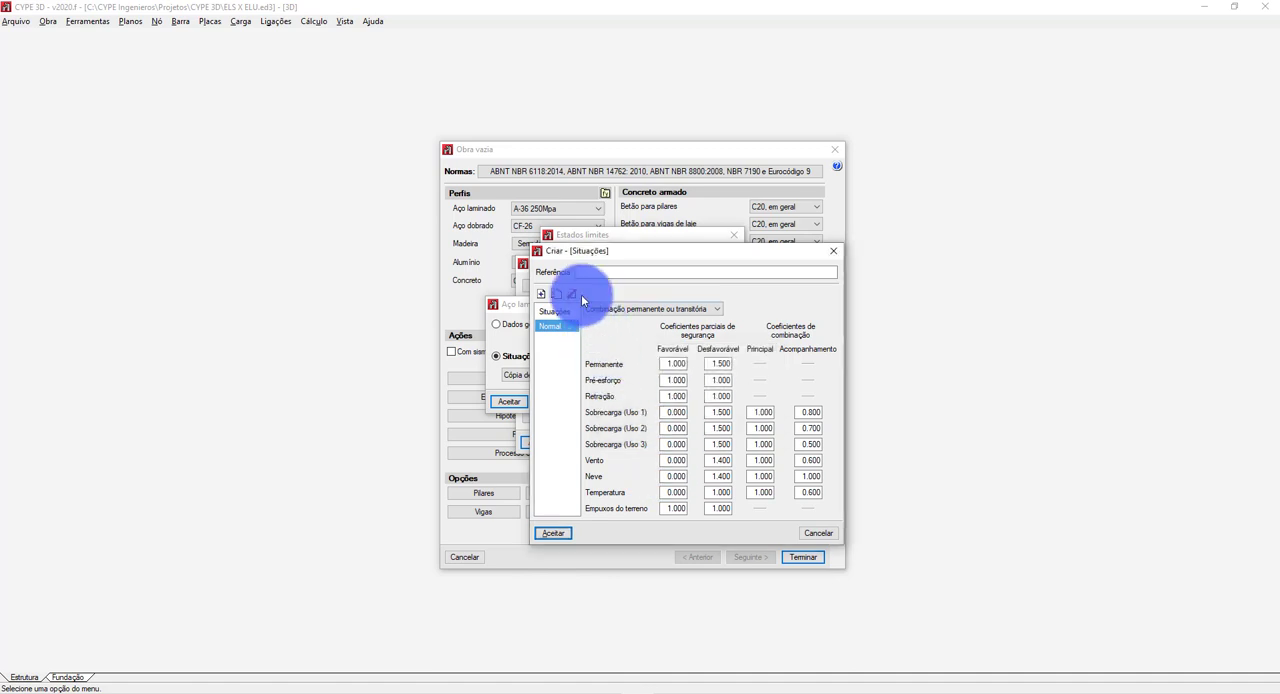
{"action": "left_click", "coordinate": [656, 270]}
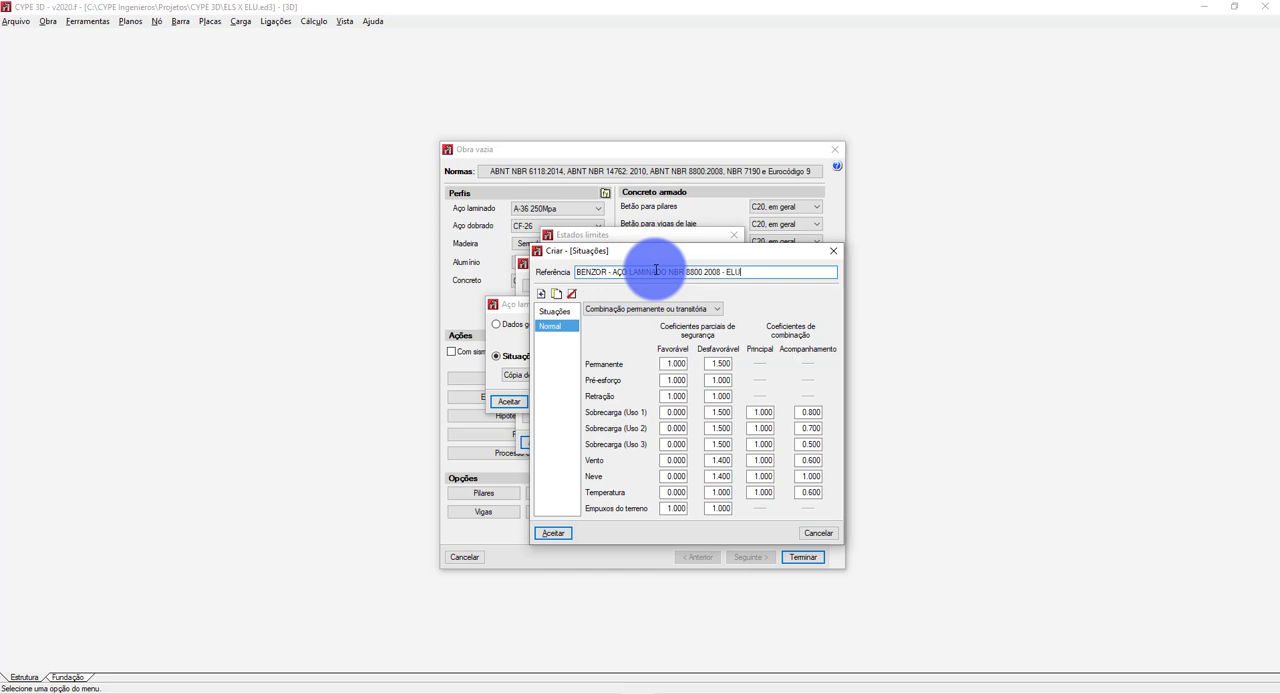
{"action": "left_click", "coordinate": [553, 533]}
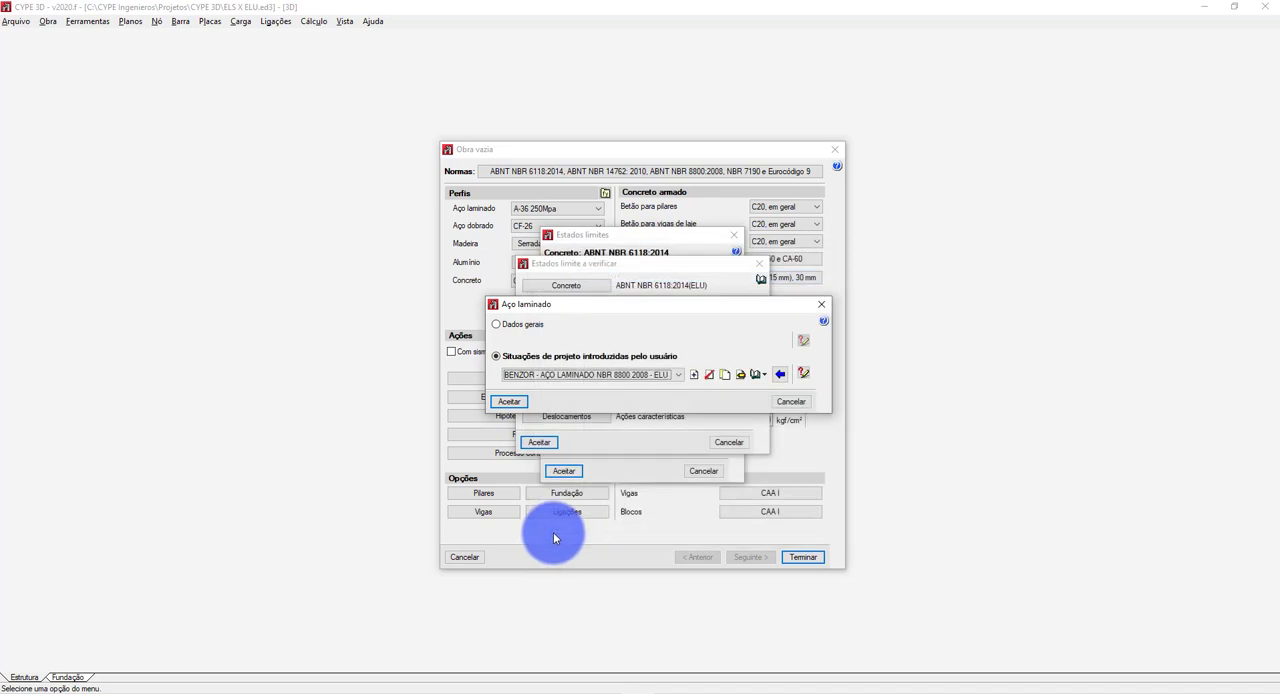
{"action": "left_click", "coordinate": [508, 402]}
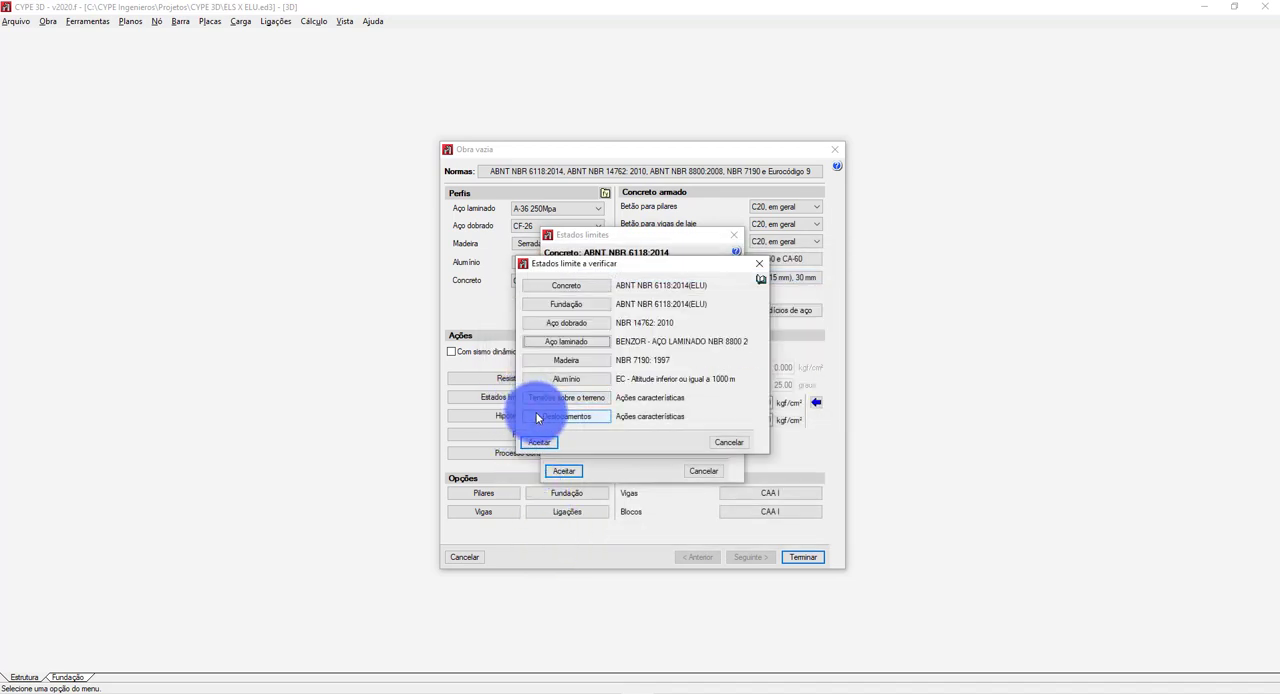
Open the Deslocamentos limit state and set it to use user-defined project situations.
{"action": "left_click", "coordinate": [537, 417]}
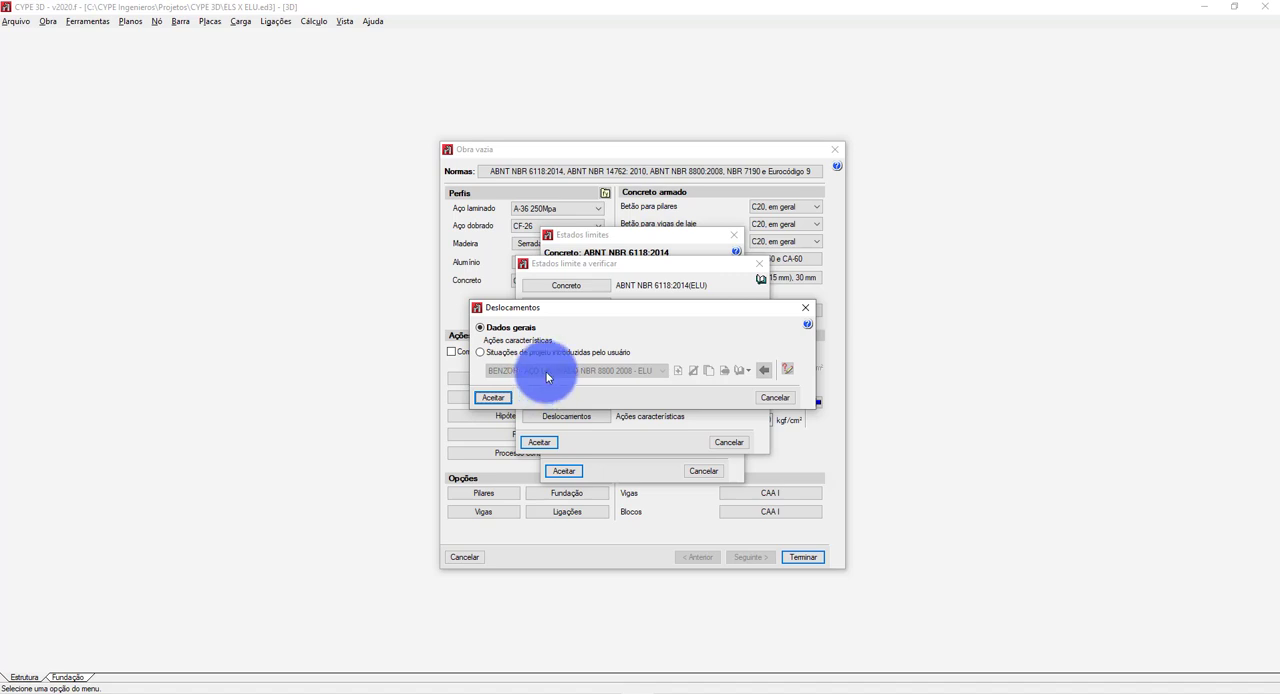
{"action": "left_click", "coordinate": [520, 356]}
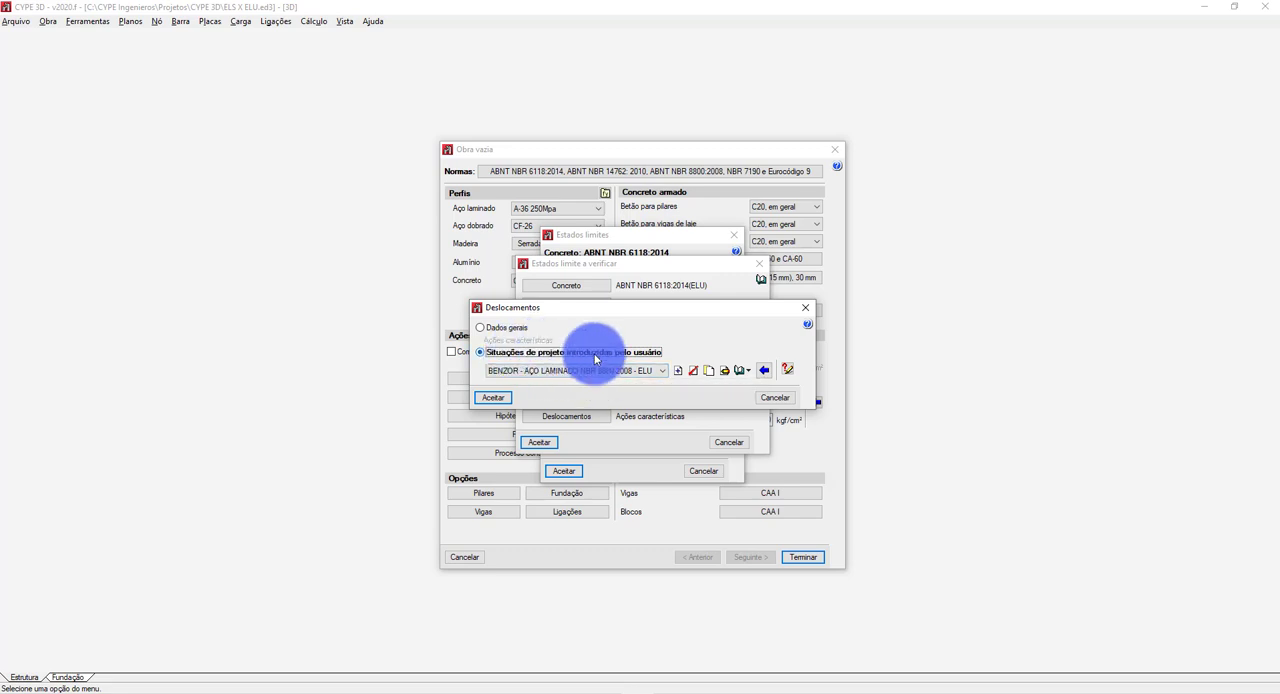
{"action": "left_click", "coordinate": [527, 371]}
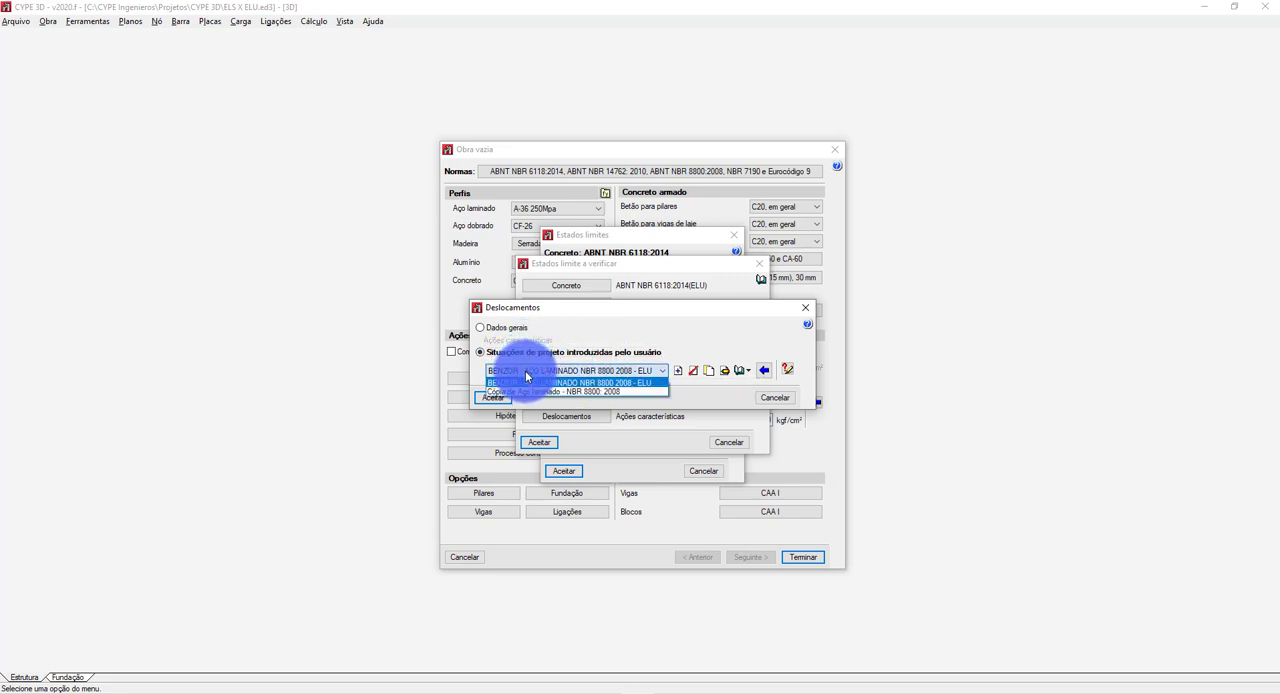
{"action": "left_click", "coordinate": [526, 374]}
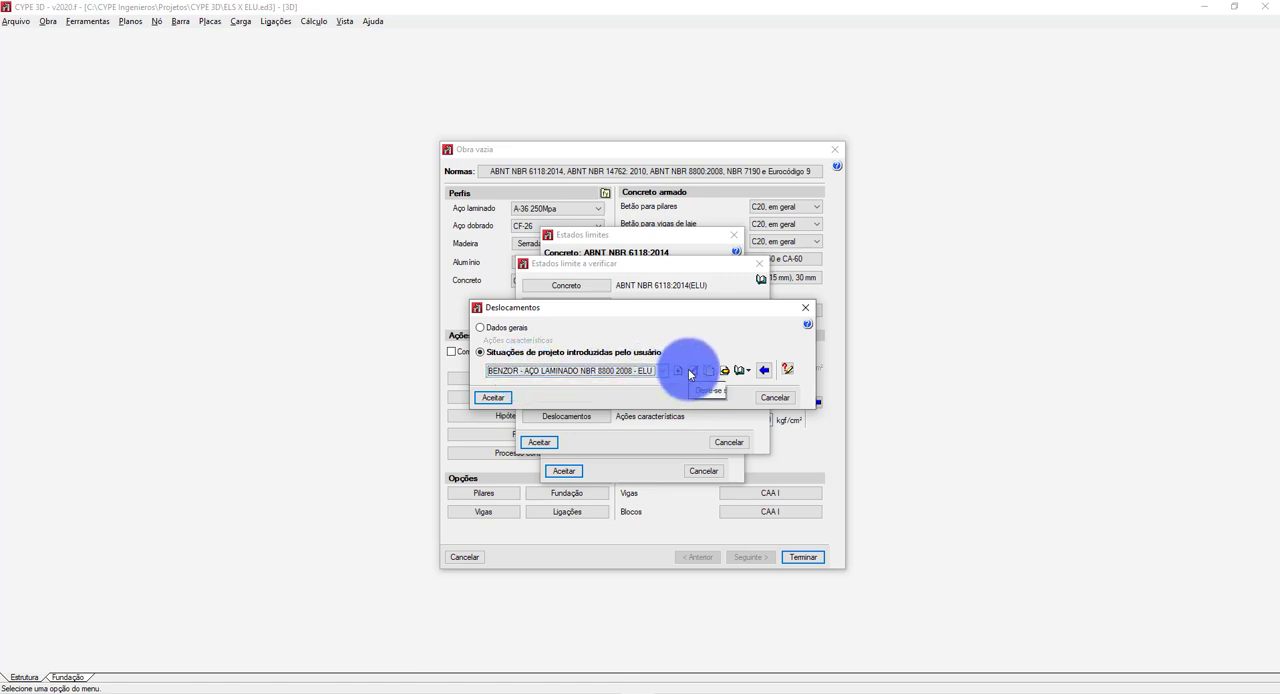
{"action": "left_click", "coordinate": [648, 370]}
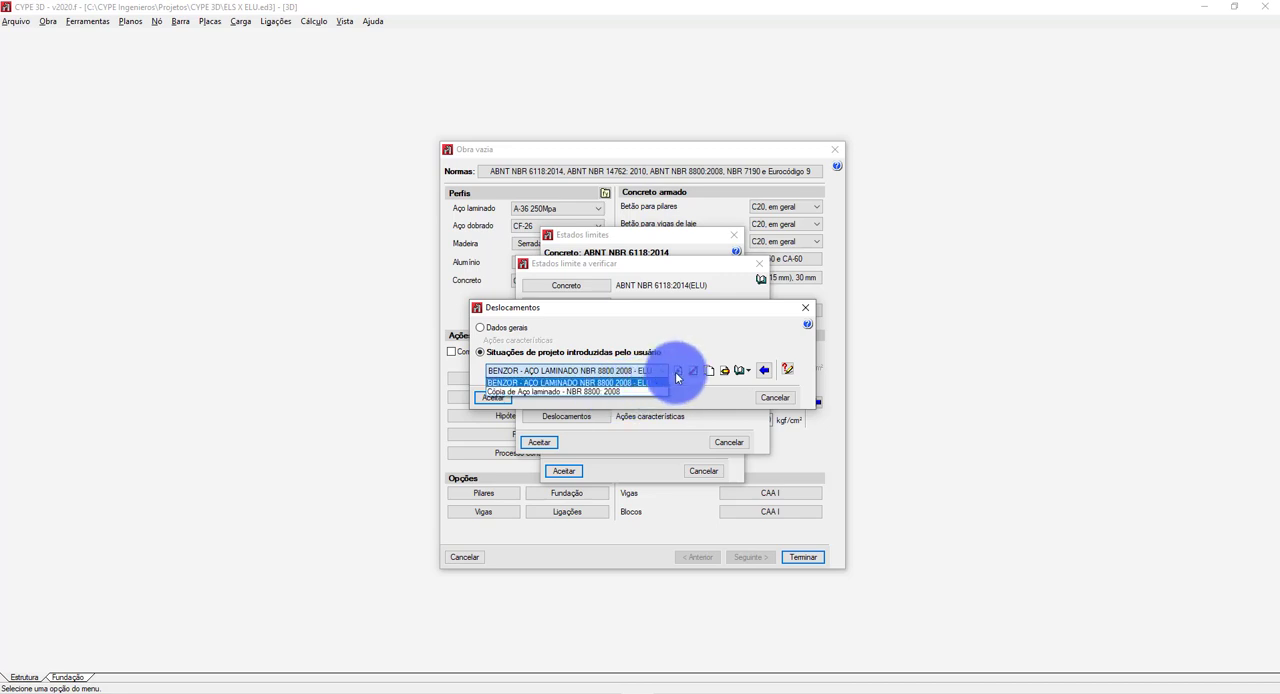
{"action": "left_click", "coordinate": [642, 373]}
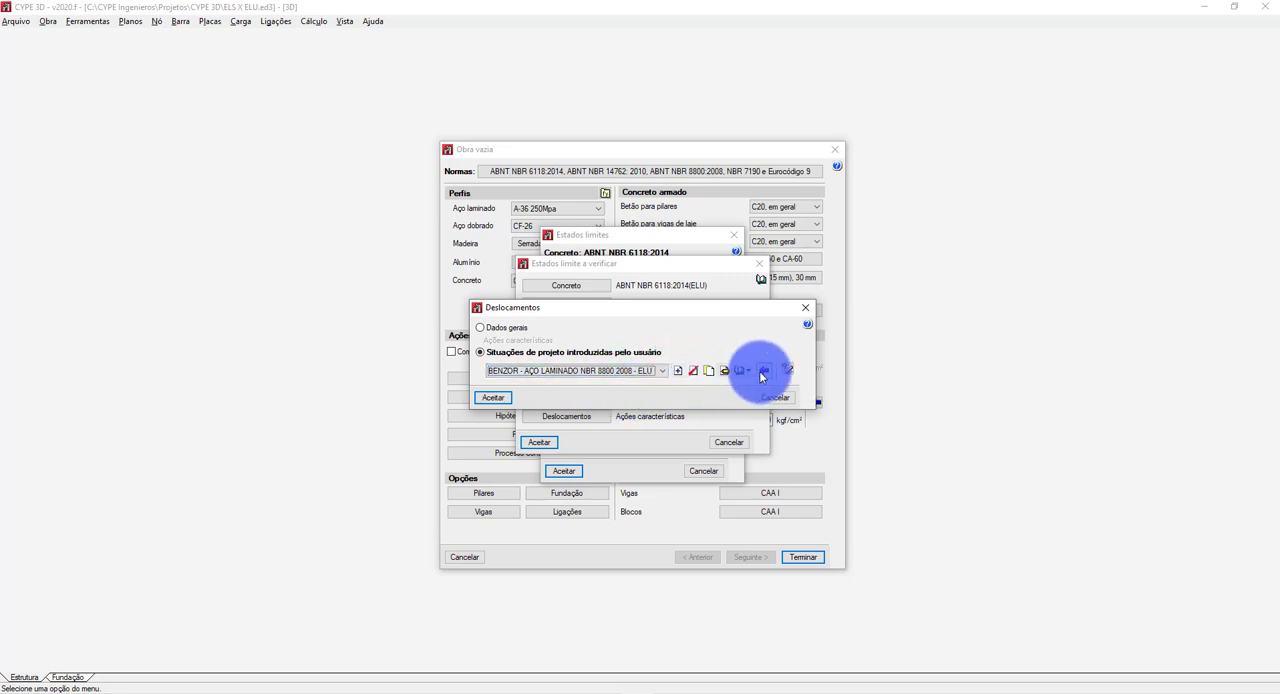
Open a copy of the default Deslocamentos characteristic actions and examine its partial safety coefficients.
{"action": "left_click", "coordinate": [760, 373]}
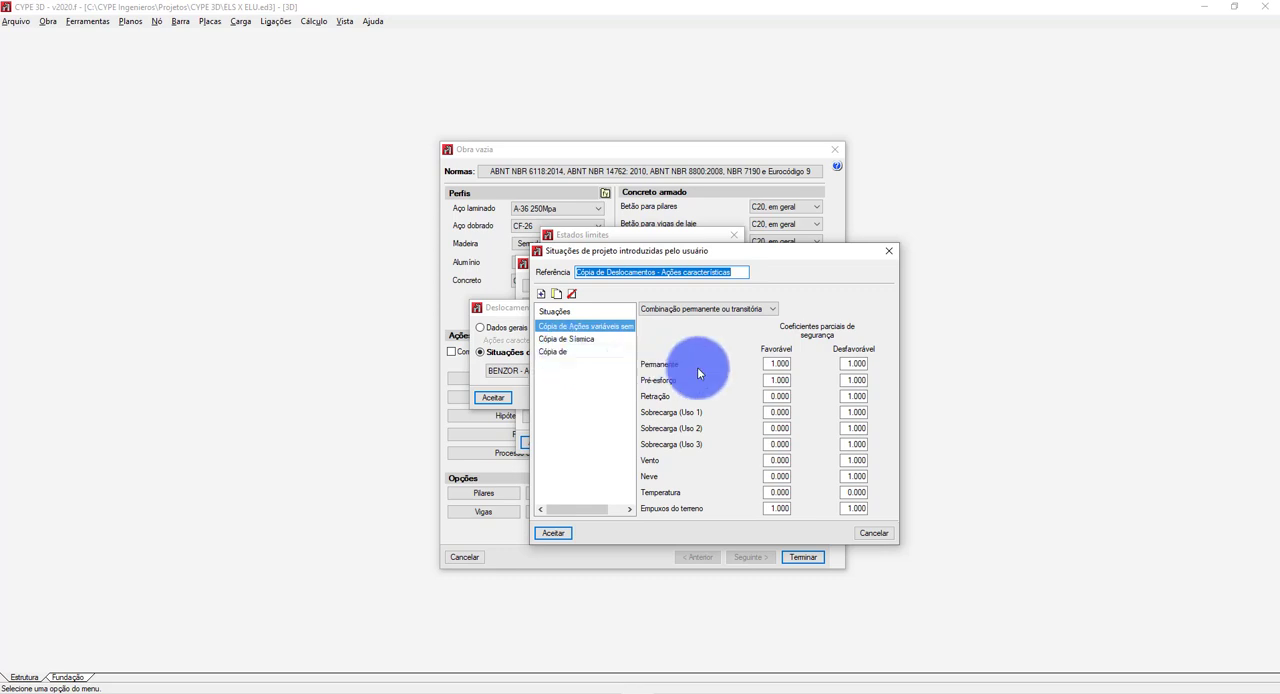
{"action": "left_click", "coordinate": [771, 362]}
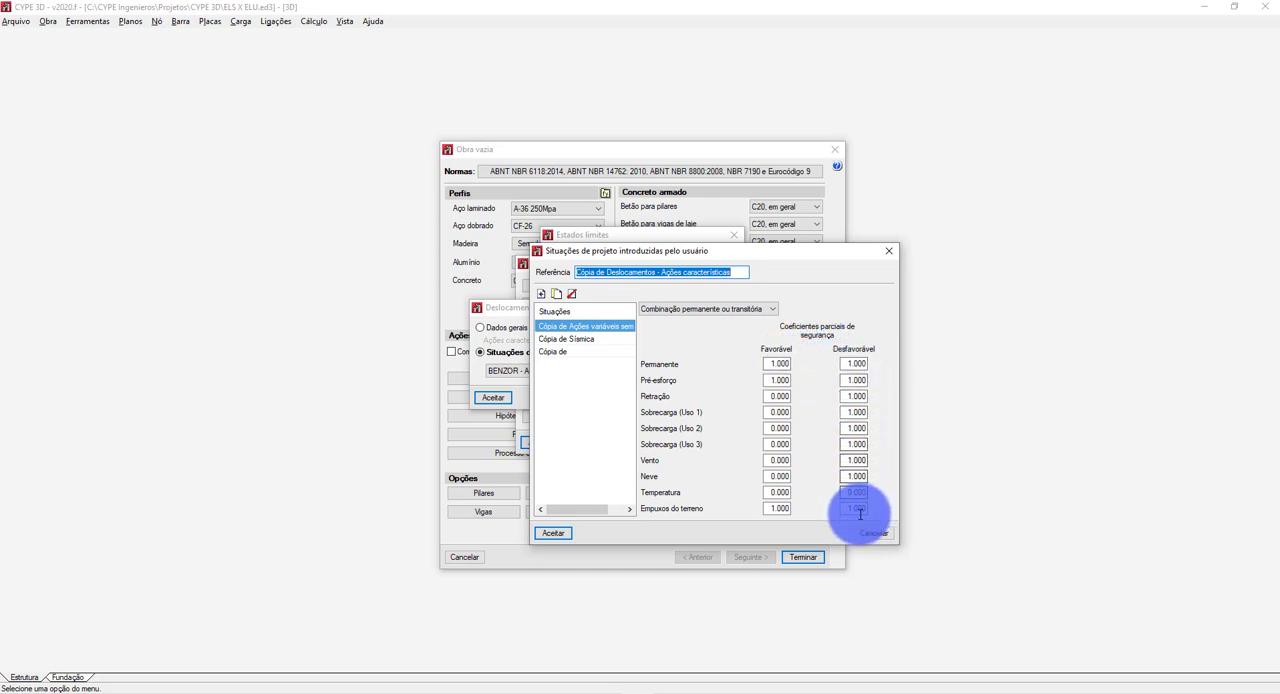
{"action": "key", "text": "alt+Tab"}
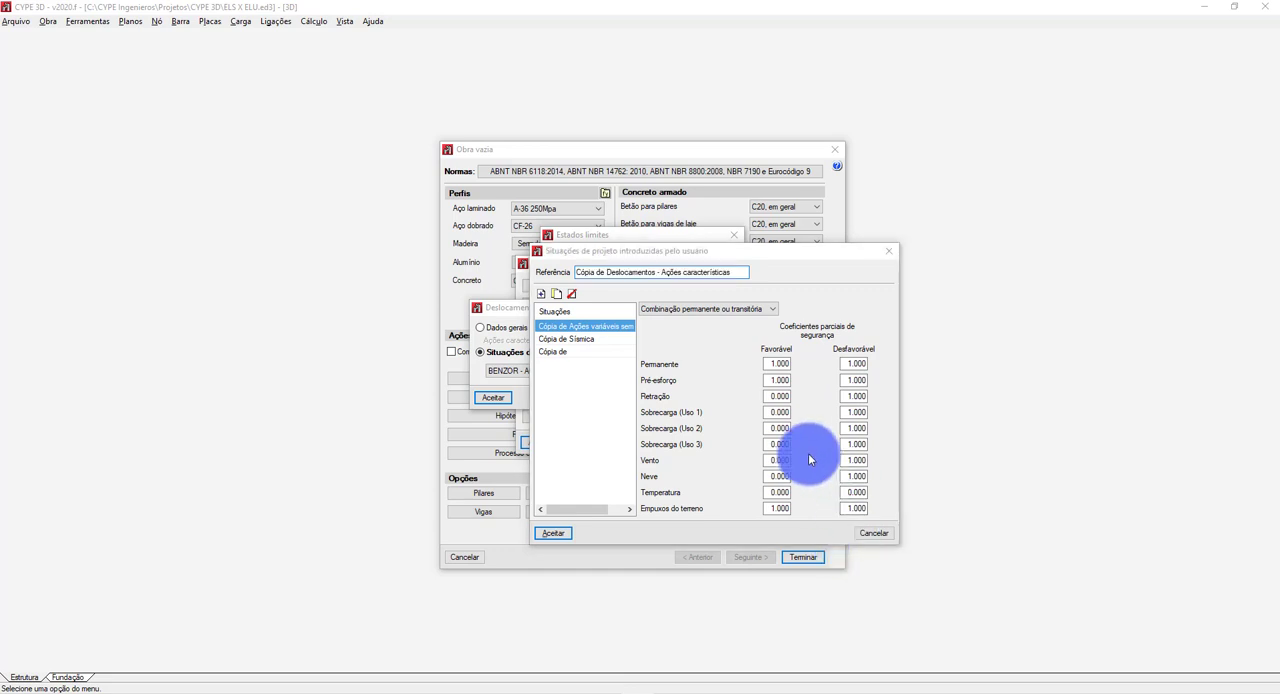
Switch to the slides, review the ELS service combination formulas and coefficient tables, and return to CYPE 3D.
{"action": "key", "text": "alt+Tab"}
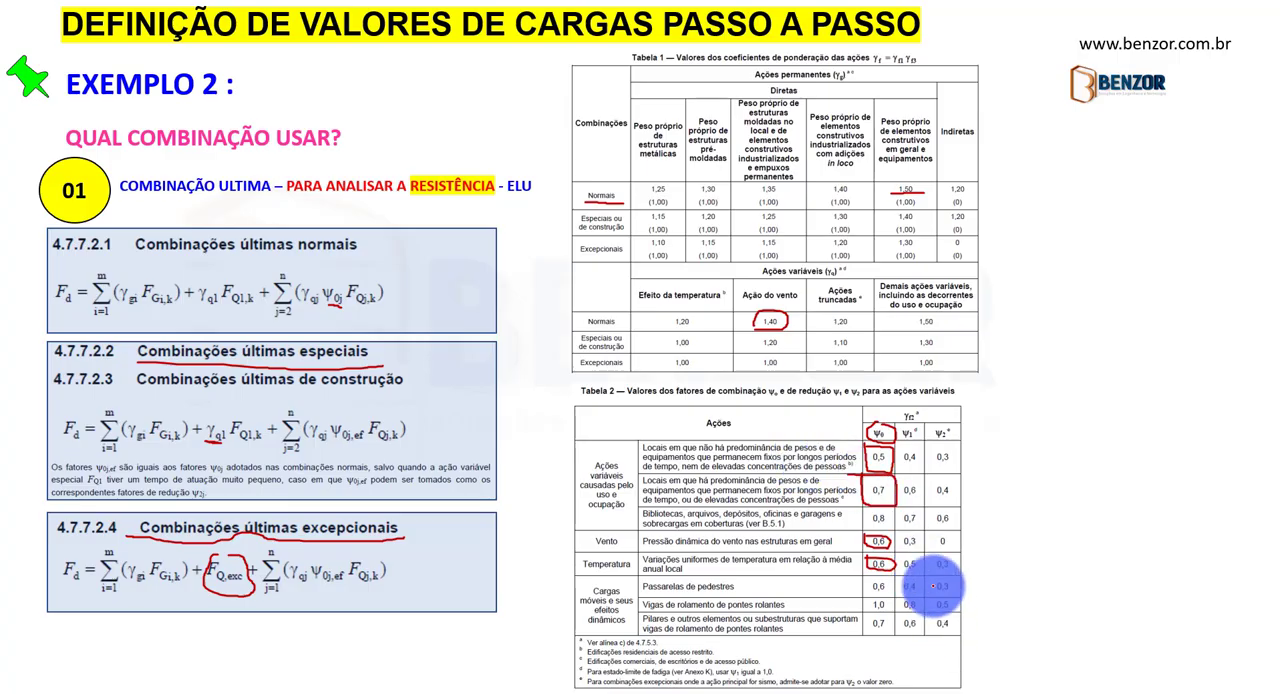
{"action": "key", "text": "Right"}
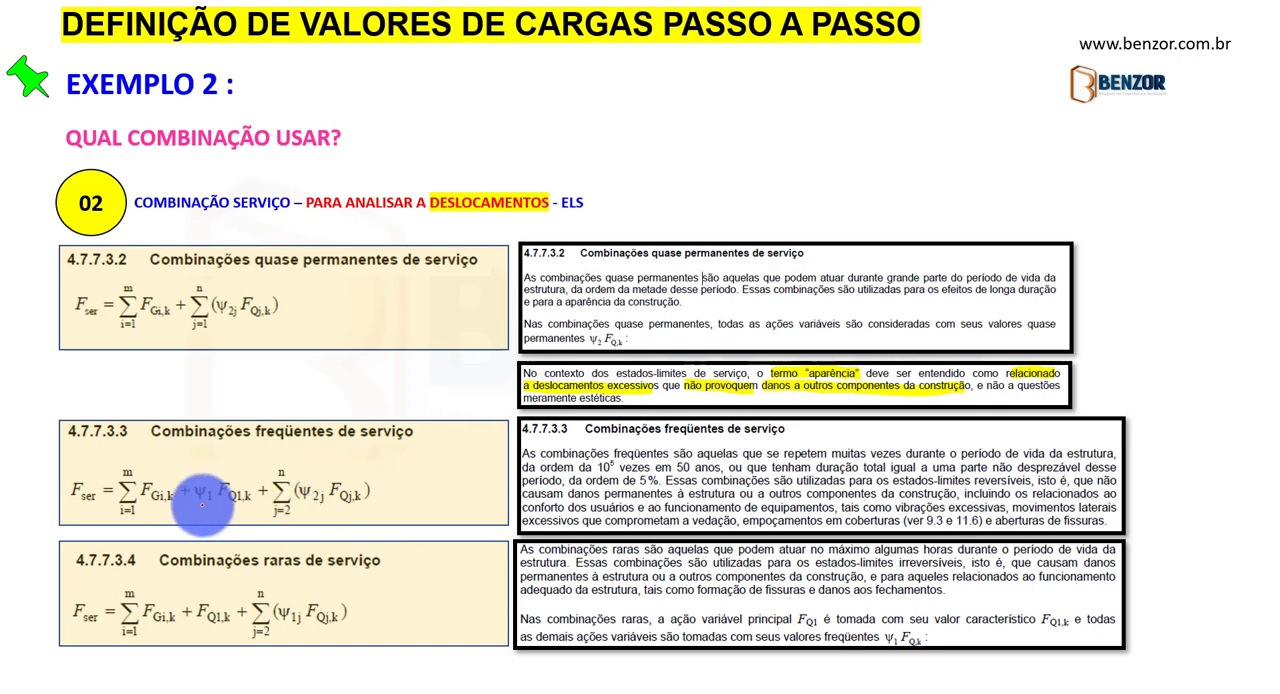
{"action": "left_click", "coordinate": [573, 519]}
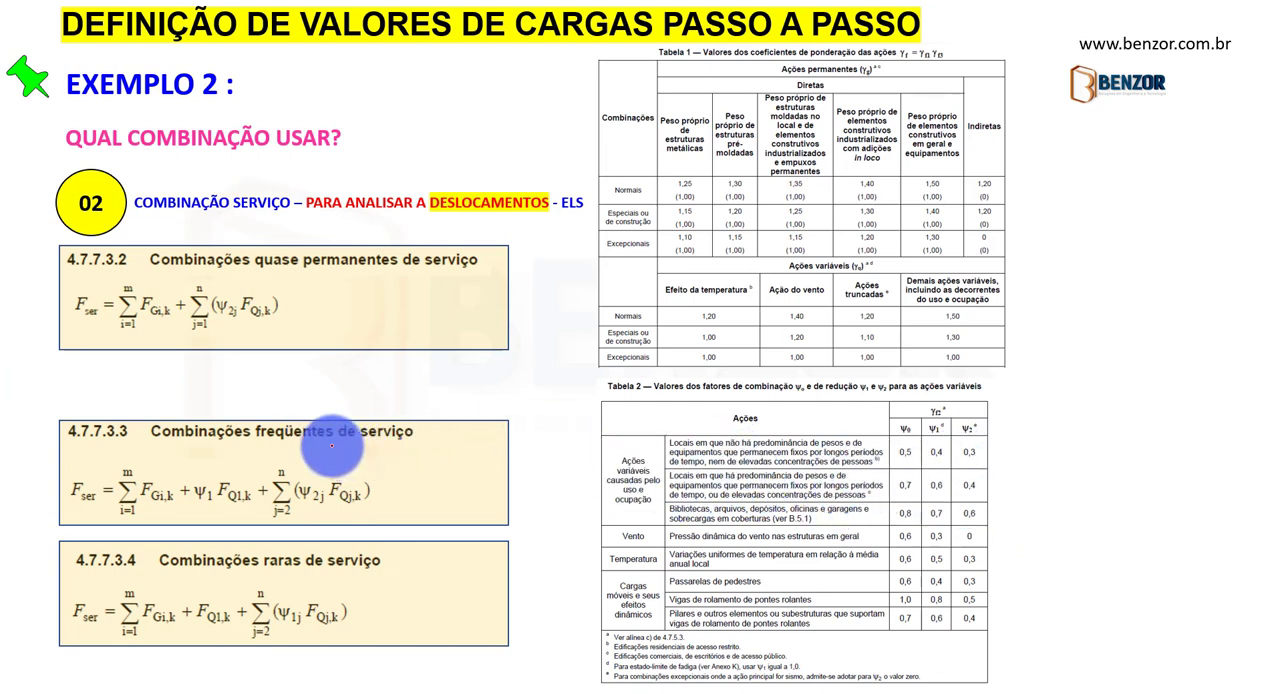
{"action": "key", "text": "alt+Tab"}
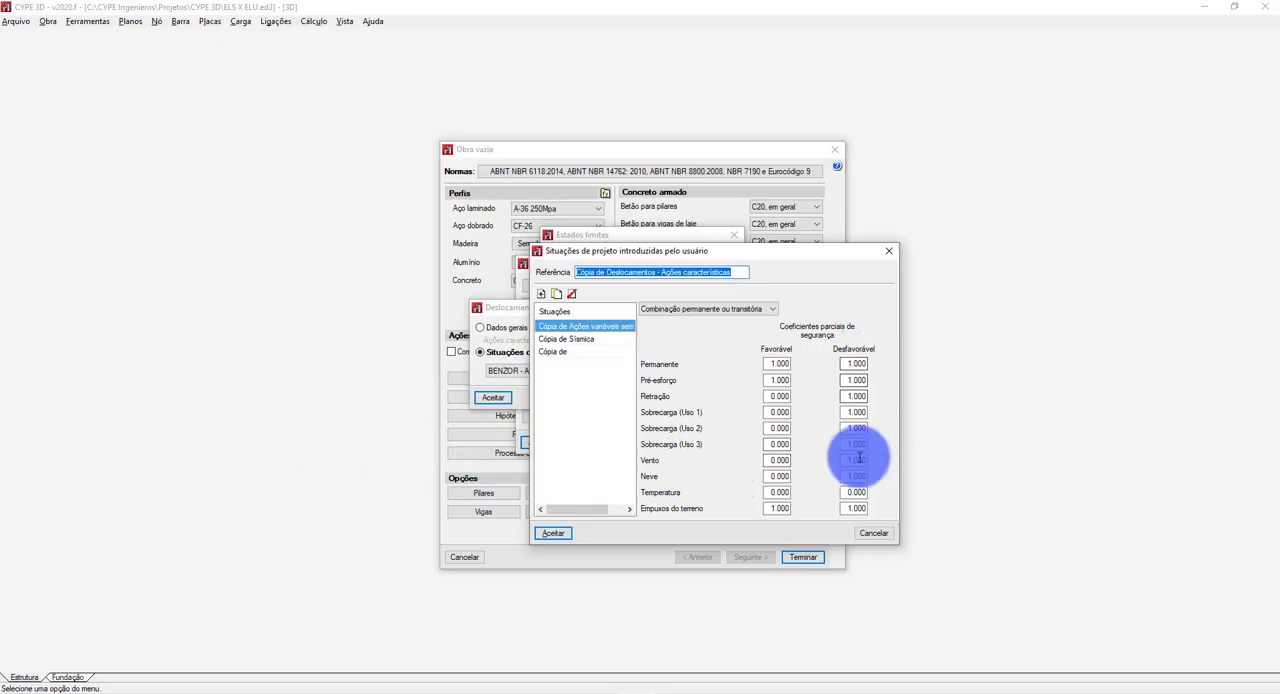
{"action": "left_click", "coordinate": [540, 293]}
{"action": "left_click", "coordinate": [827, 526]}
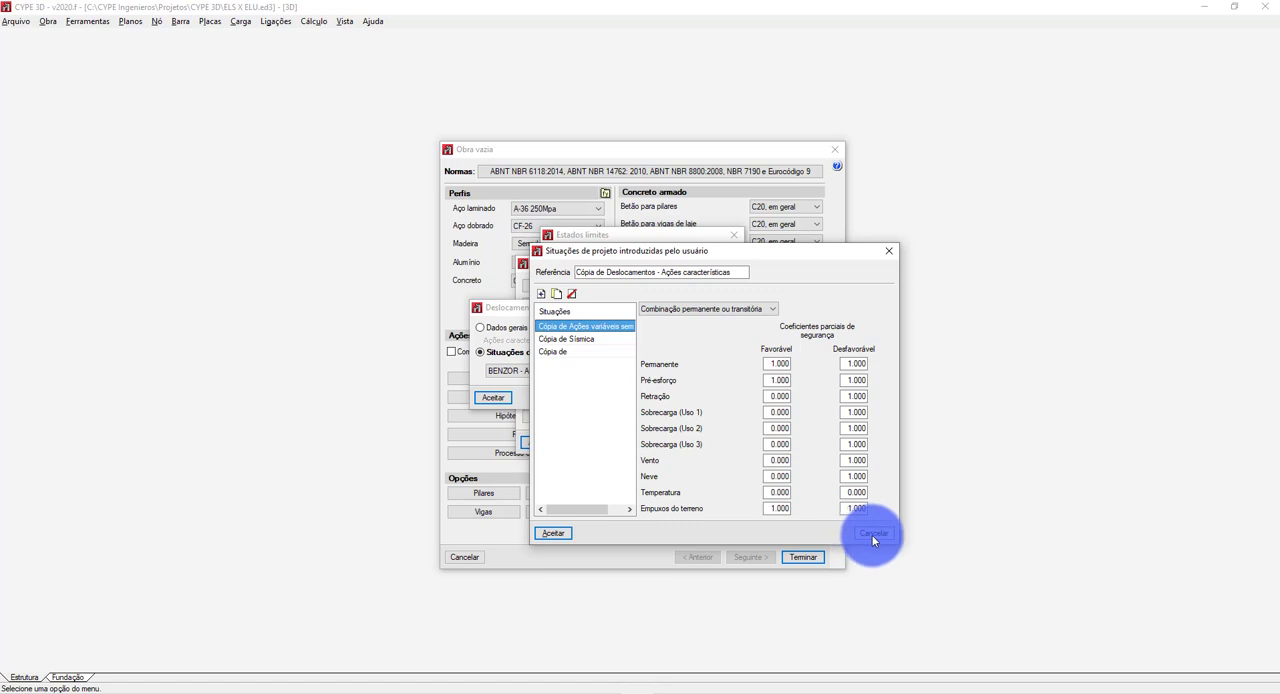
{"action": "left_click", "coordinate": [867, 535]}
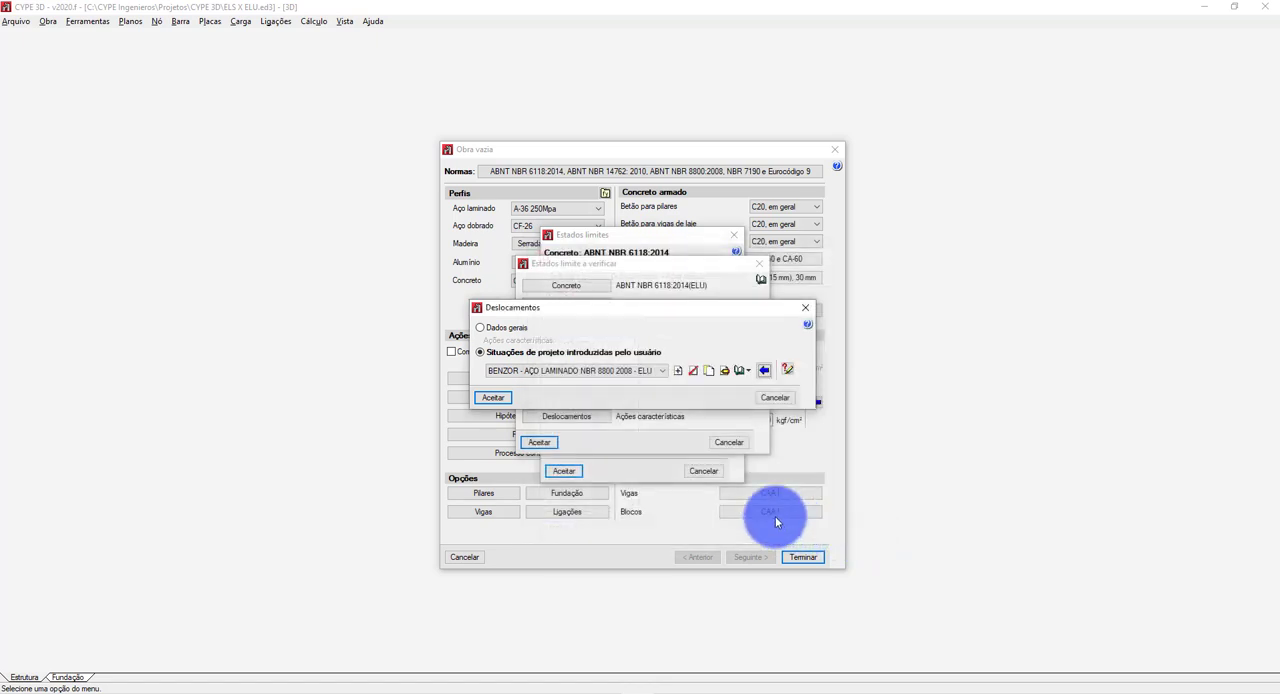
{"action": "left_click", "coordinate": [678, 369]}
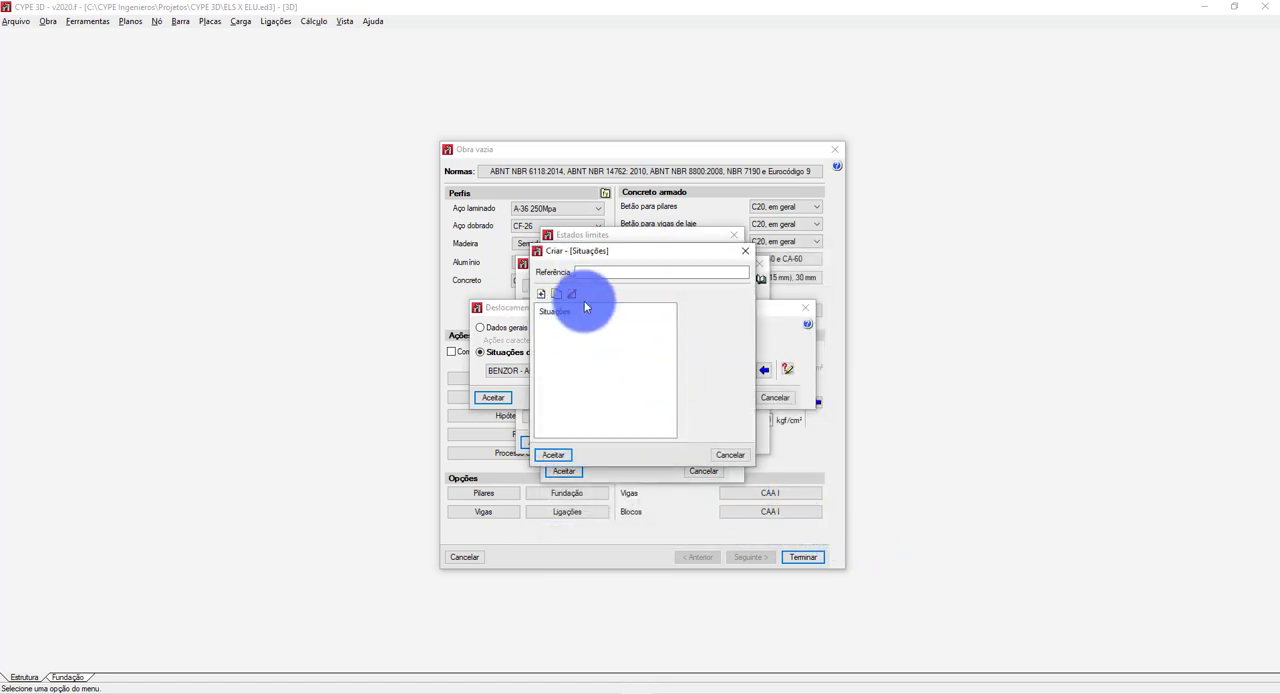
{"action": "left_click", "coordinate": [744, 251]}
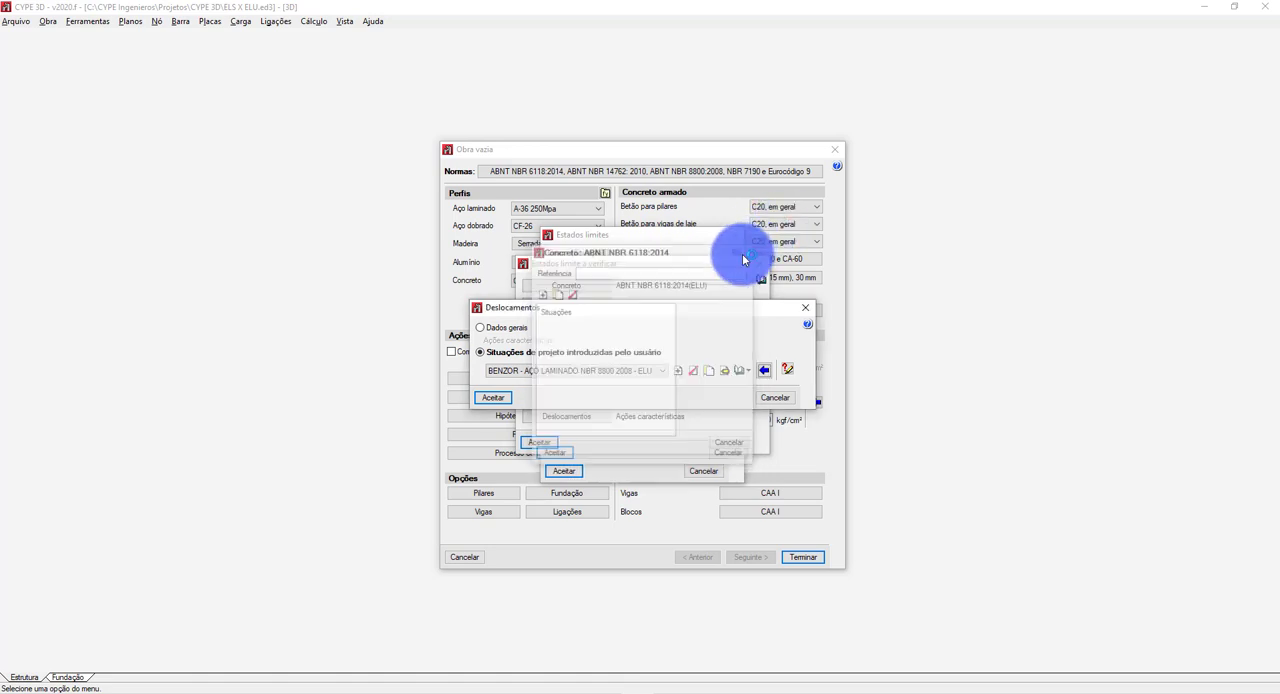
{"action": "left_click", "coordinate": [740, 376]}
{"action": "left_click", "coordinate": [736, 377]}
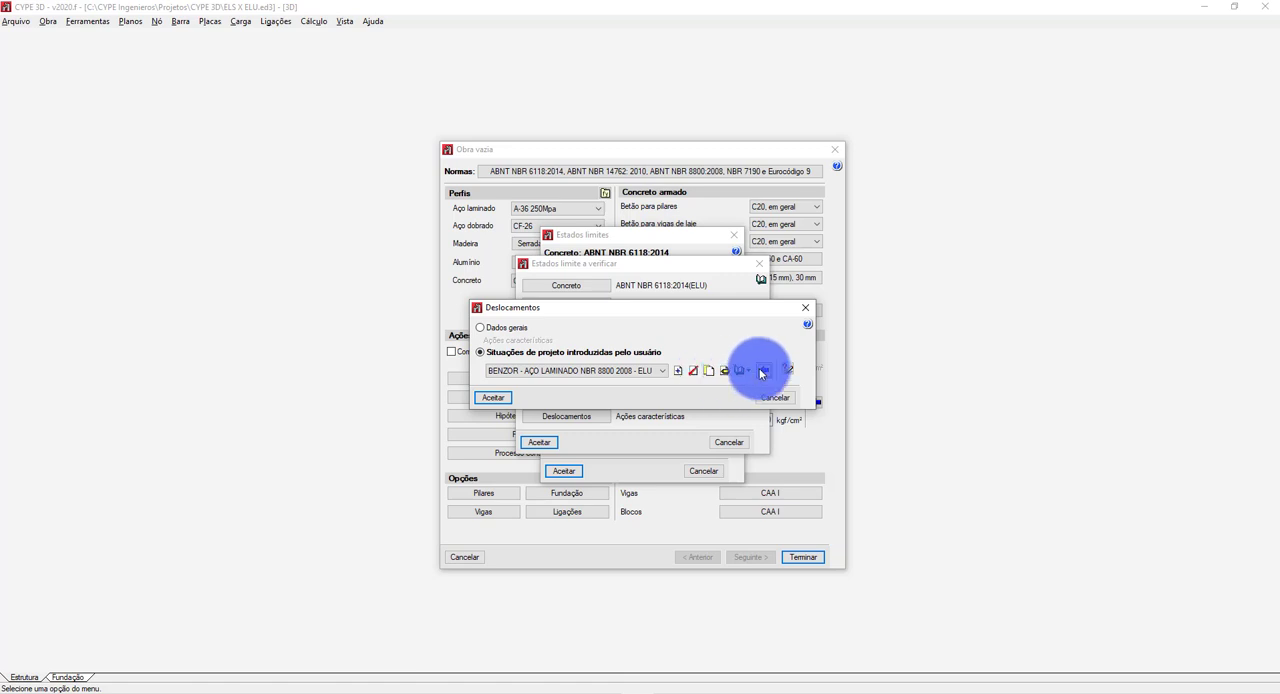
{"action": "left_click", "coordinate": [726, 371]}
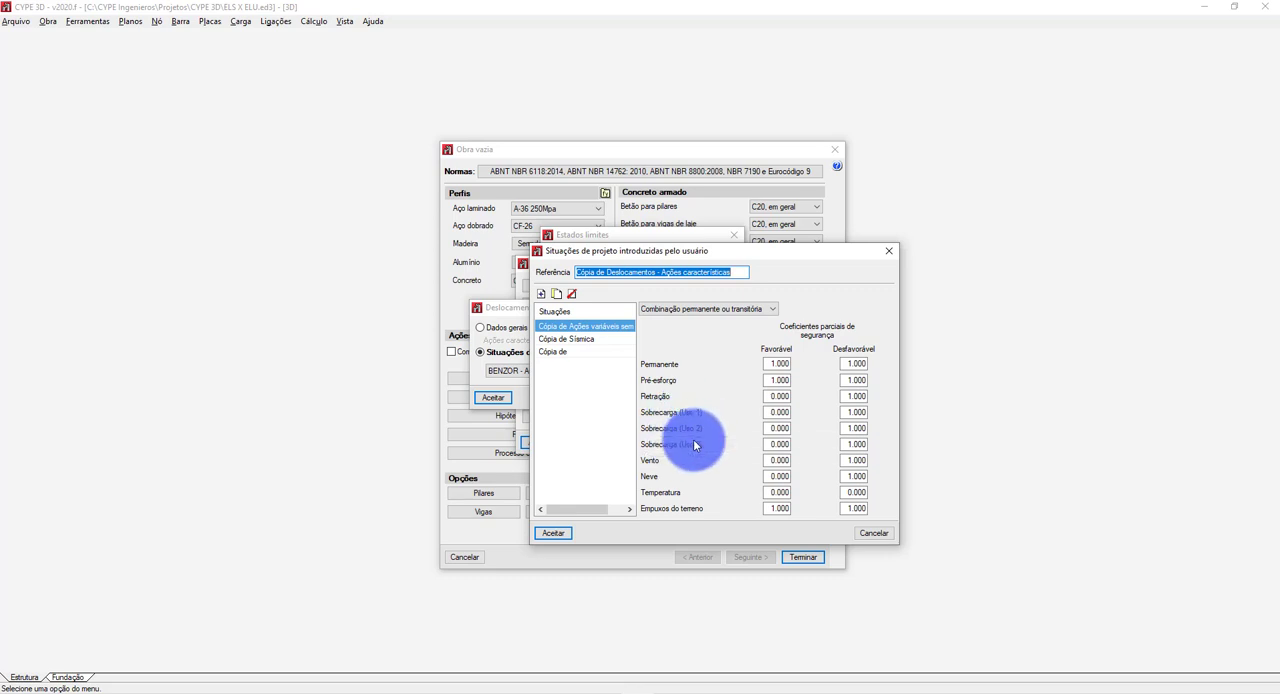
{"action": "left_click", "coordinate": [723, 308]}
{"action": "left_click", "coordinate": [690, 325]}
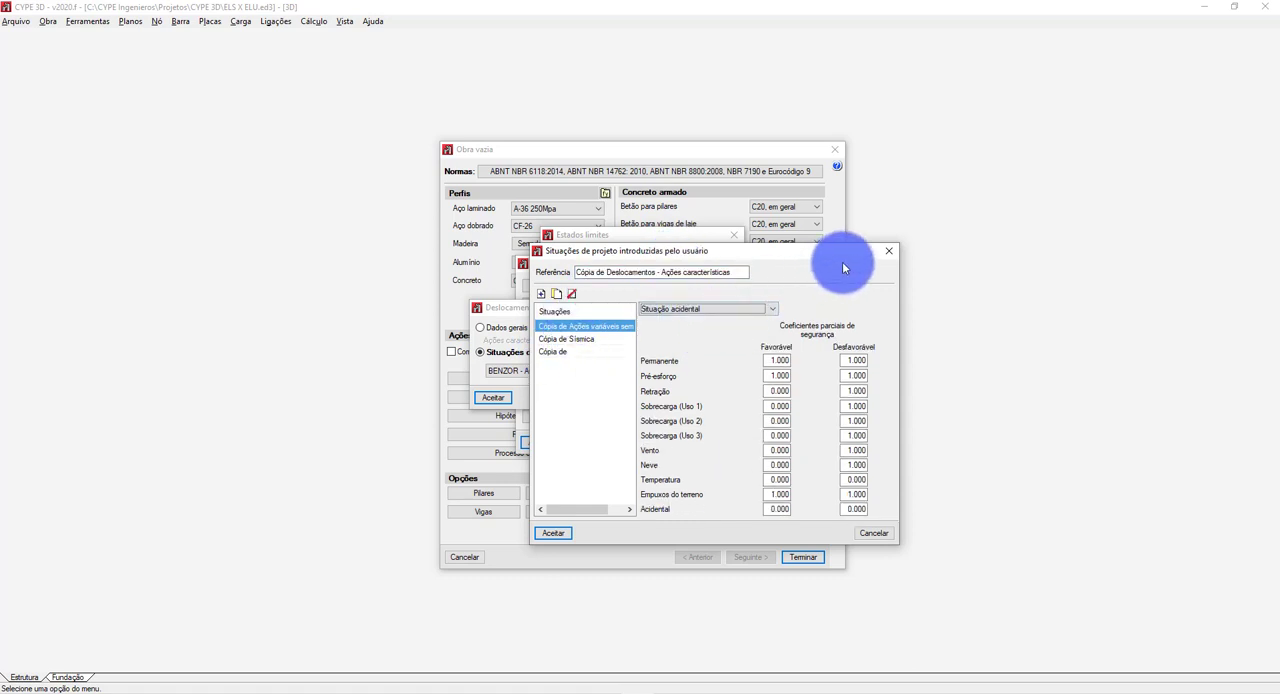
{"action": "left_click", "coordinate": [887, 252]}
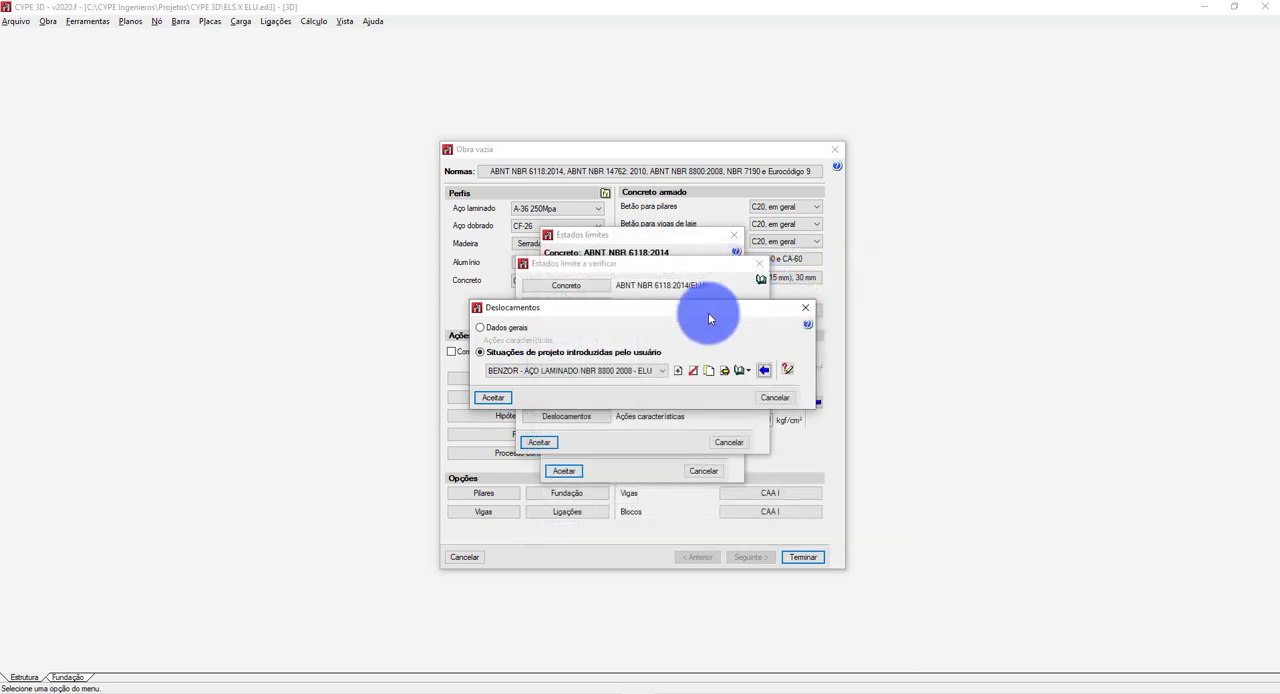
Create a displacement situation set and add a situation with majoração and combinação coefficients, using the already defined use categories.
{"action": "left_click", "coordinate": [681, 374]}
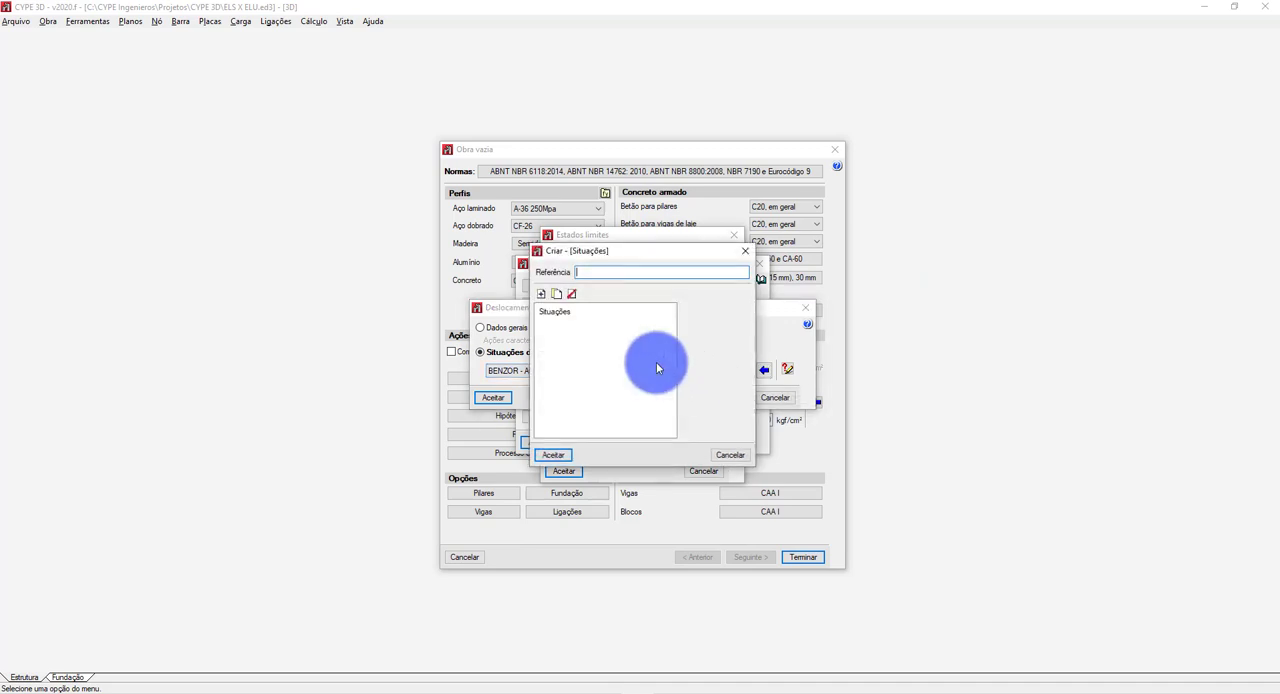
{"action": "left_click", "coordinate": [540, 296]}
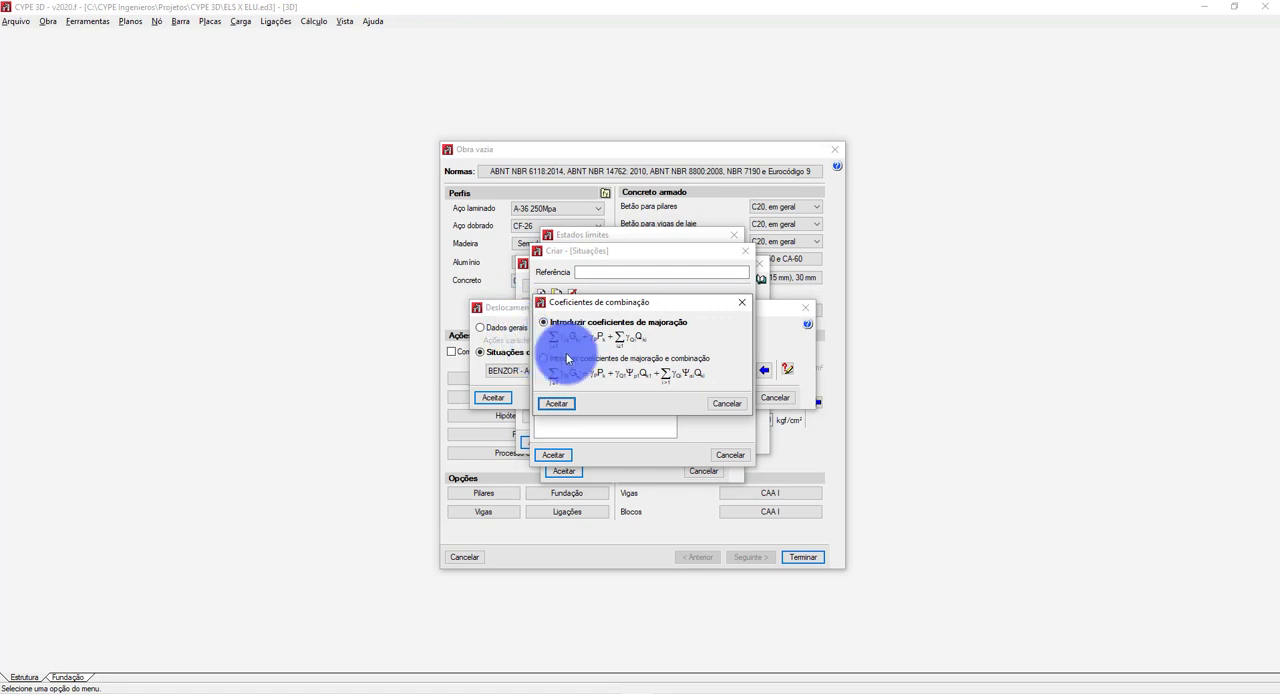
{"action": "left_click", "coordinate": [584, 360]}
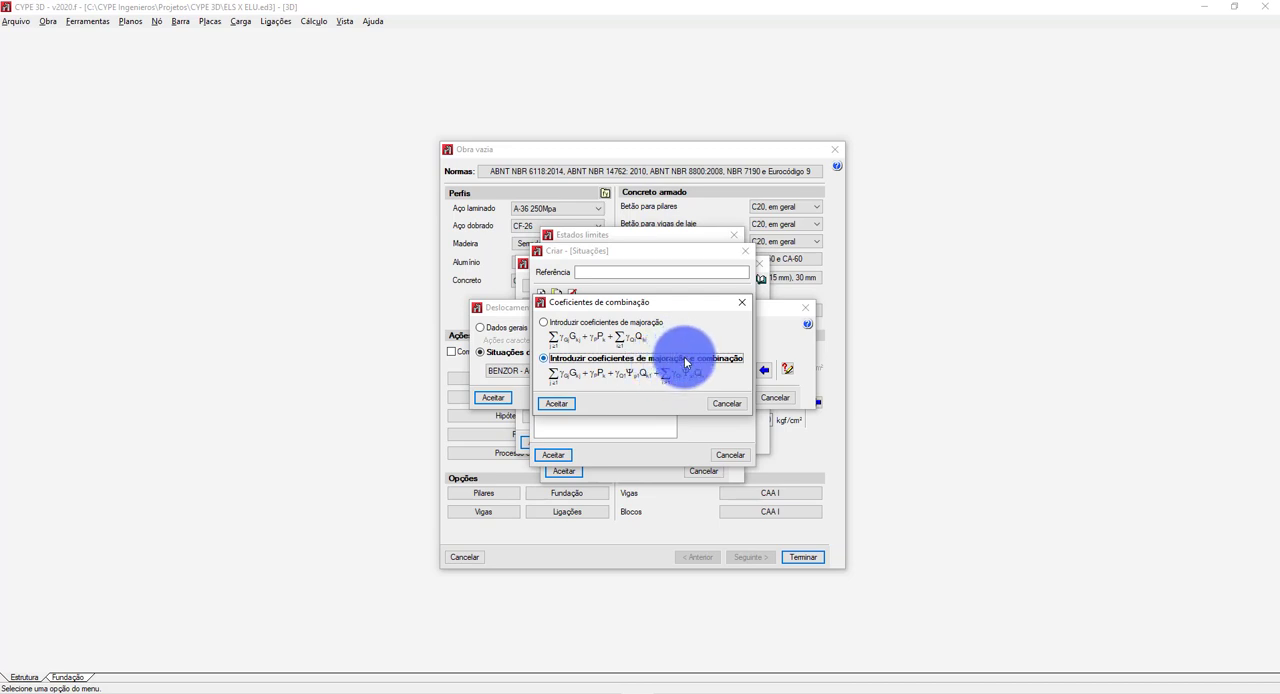
{"action": "left_click", "coordinate": [553, 403]}
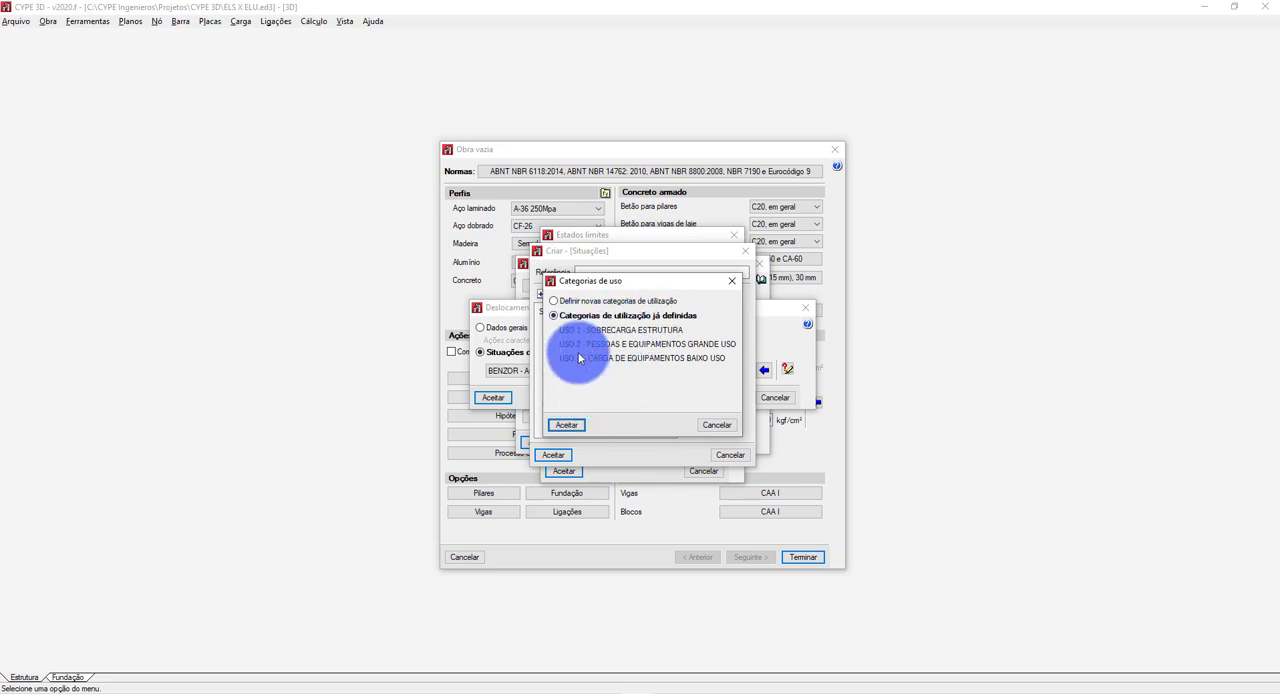
{"action": "left_click", "coordinate": [566, 424]}
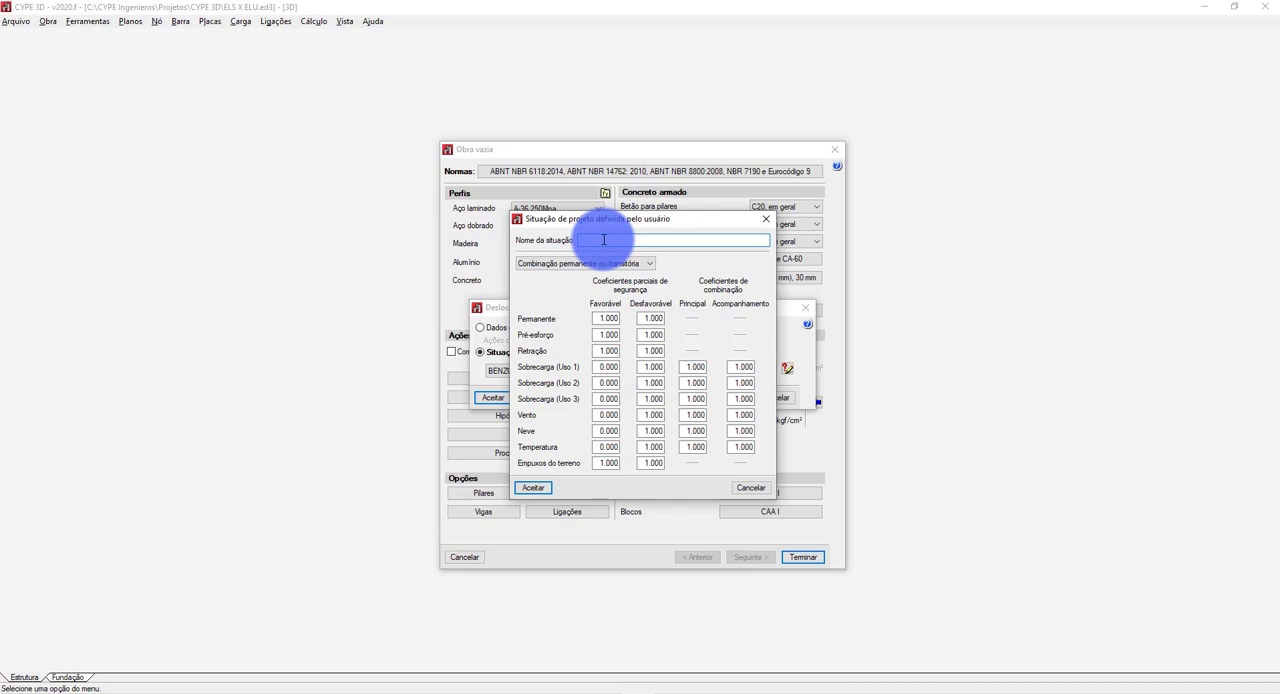
Switch to the slides and compare the service combination formulas with the worked ELU and ELS combination examples.
{"action": "key", "text": "alt+Tab"}
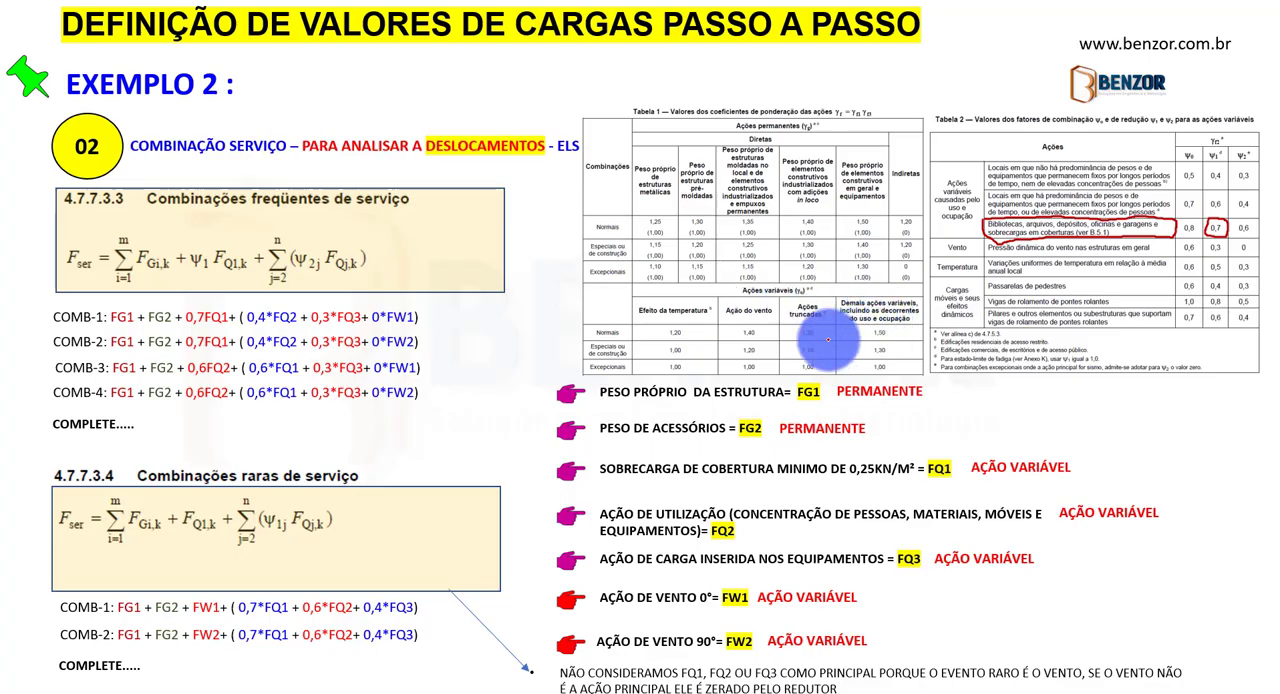
{"action": "key", "text": "Left"}
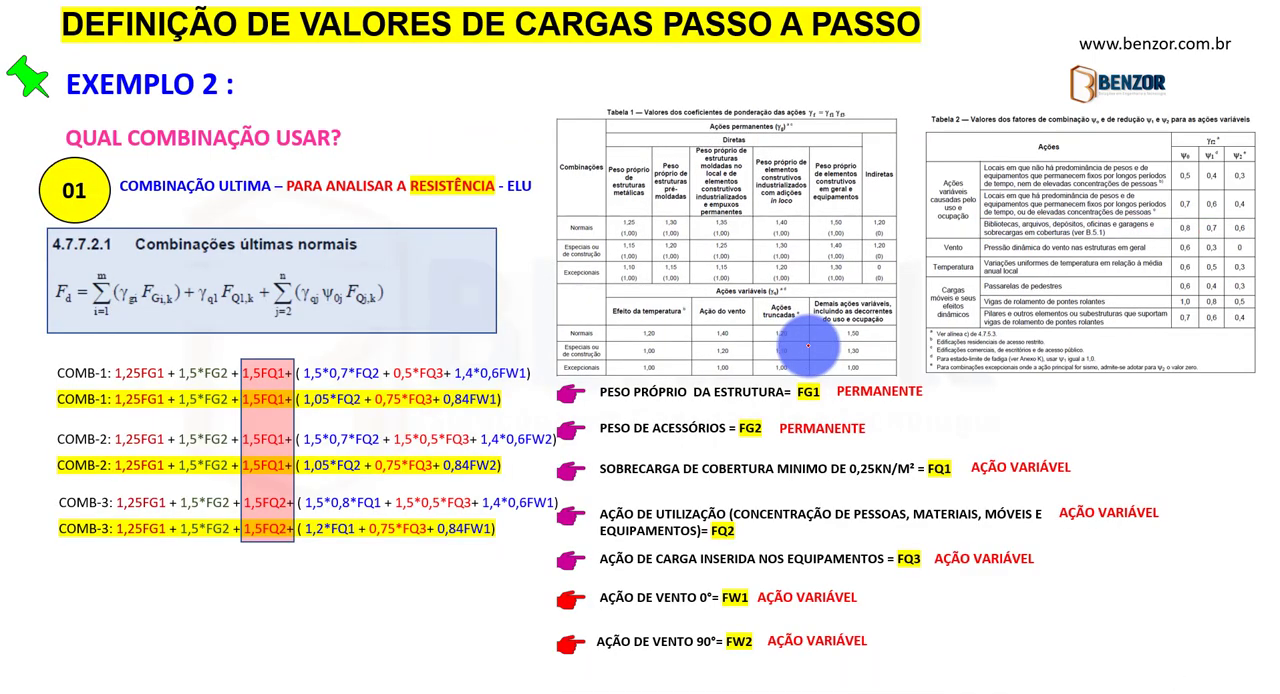
{"action": "key", "text": "Right"}
{"action": "key", "text": "Right"}
{"action": "key", "text": "Left"}
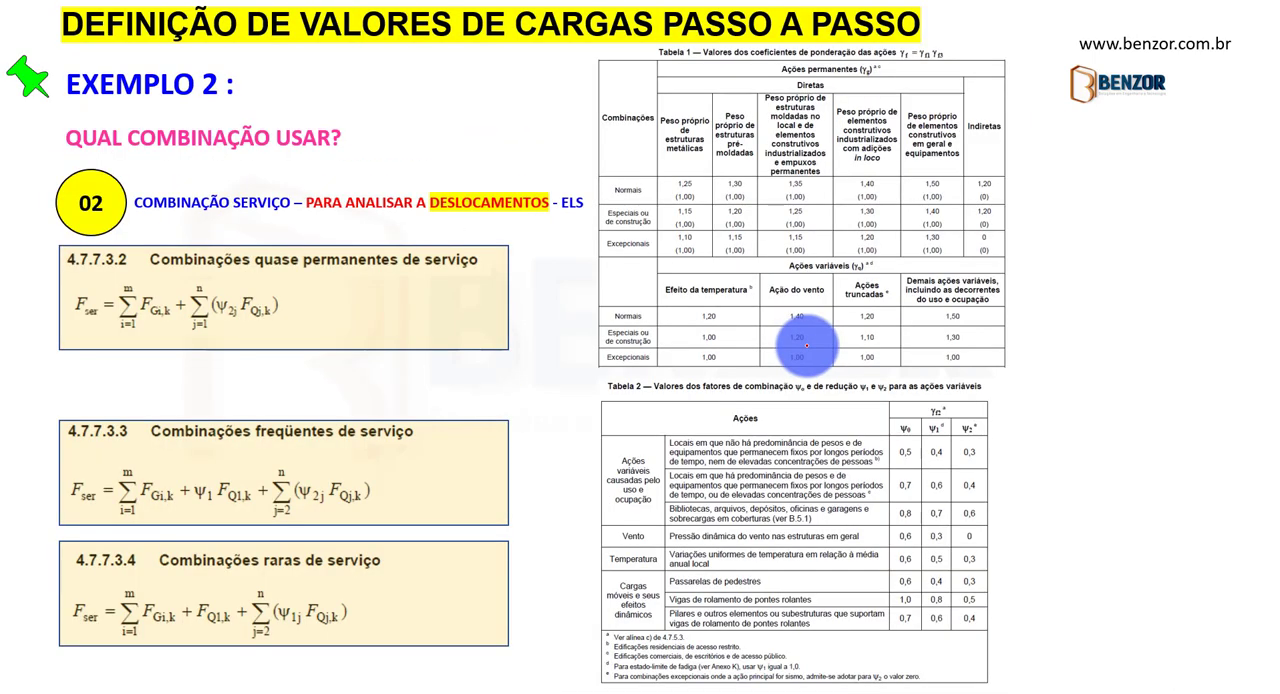
{"action": "key", "text": "Right"}
{"action": "key", "text": "Right"}
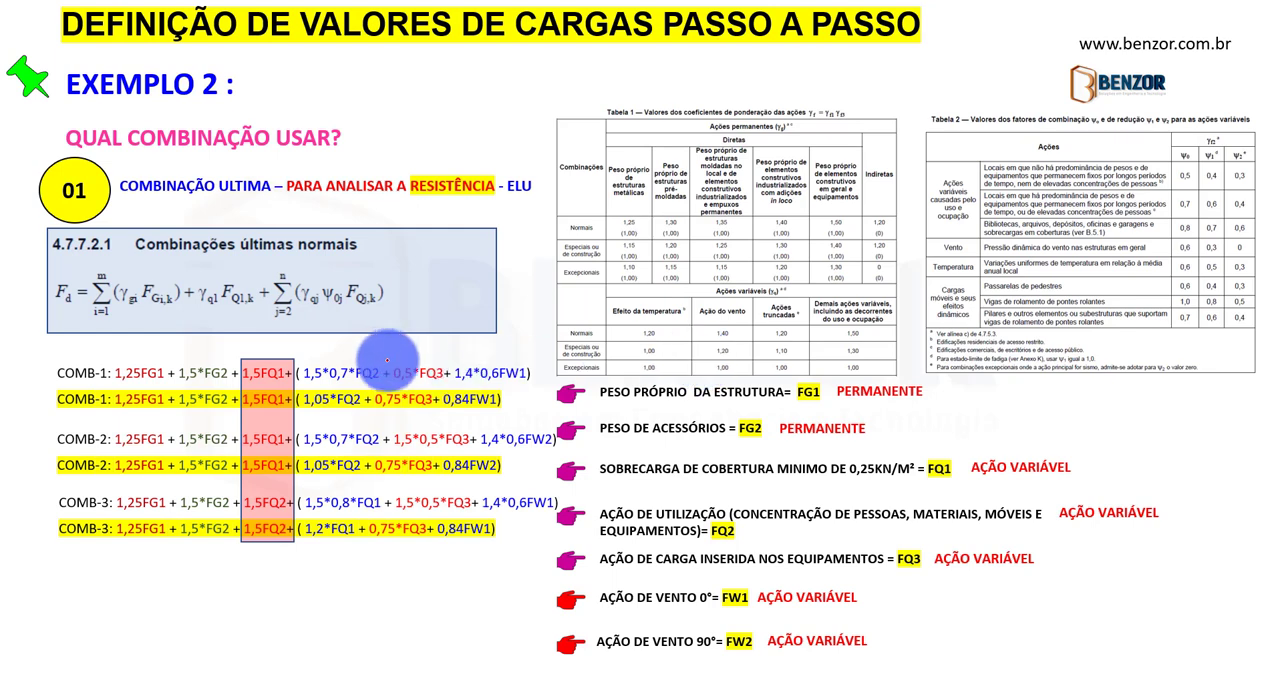
{"action": "key", "text": "Right"}
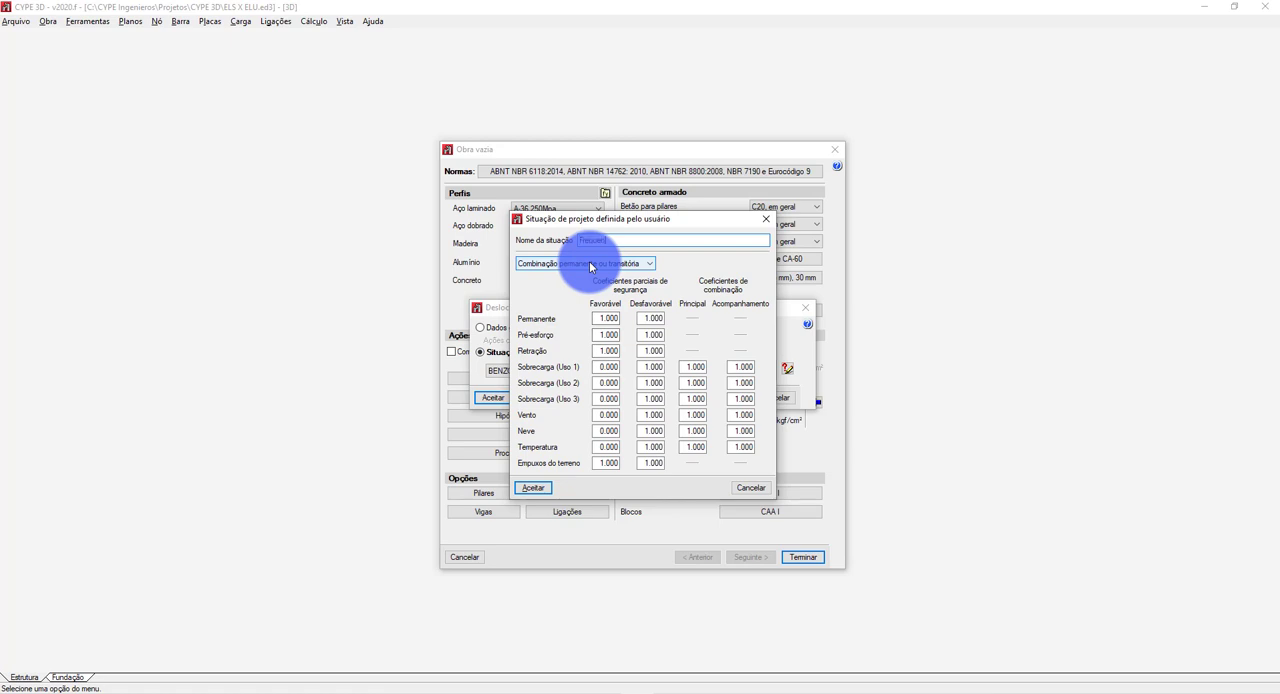
Name the new project situation Frequente de Serviço.
{"action": "type", "text": "Serviço"}
{"action": "left_click", "coordinate": [652, 318]}
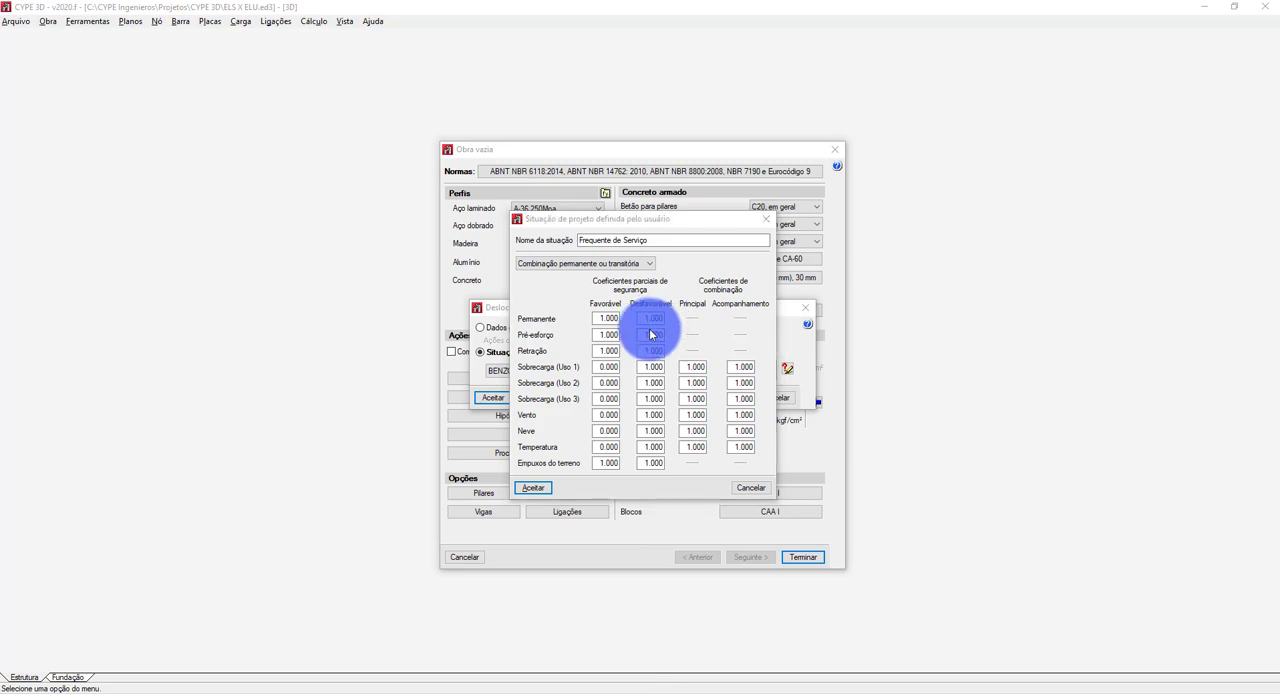
Compare the situation's unfavourable safety coefficients and principal combination coefficients for the variable loads with the frequent service combination formula on the slides.
{"action": "key", "text": "alt+Tab"}
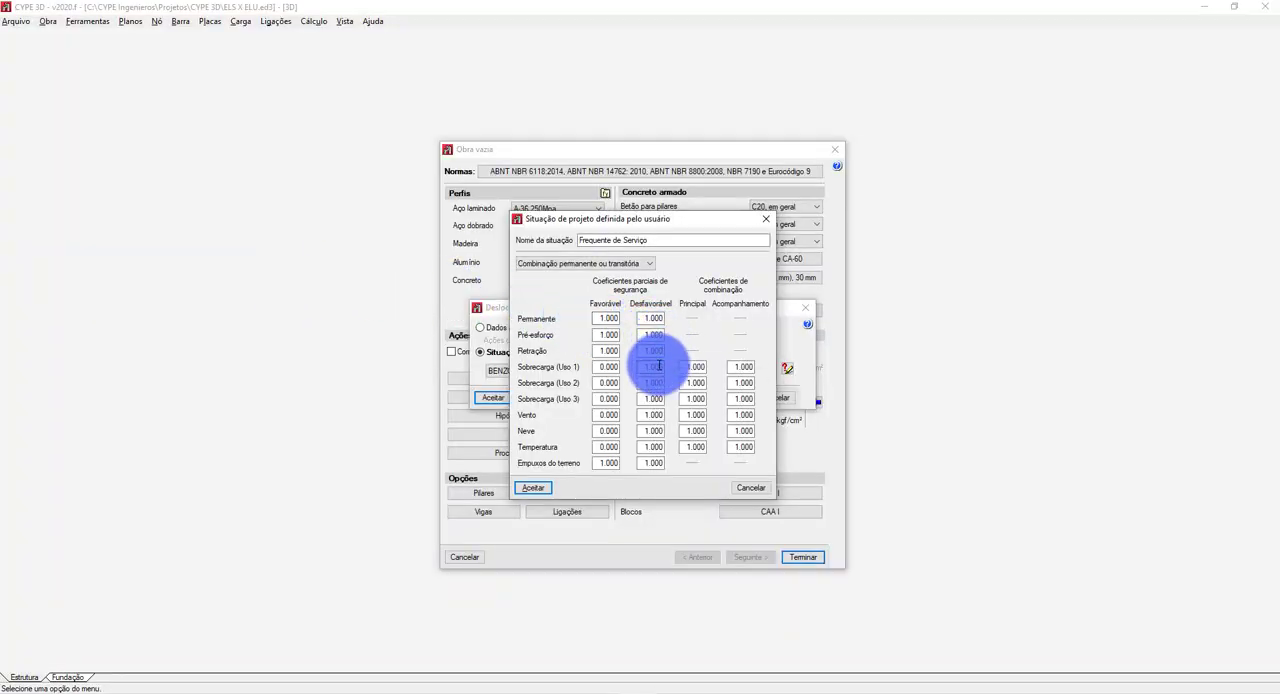
{"action": "left_click", "coordinate": [659, 366]}
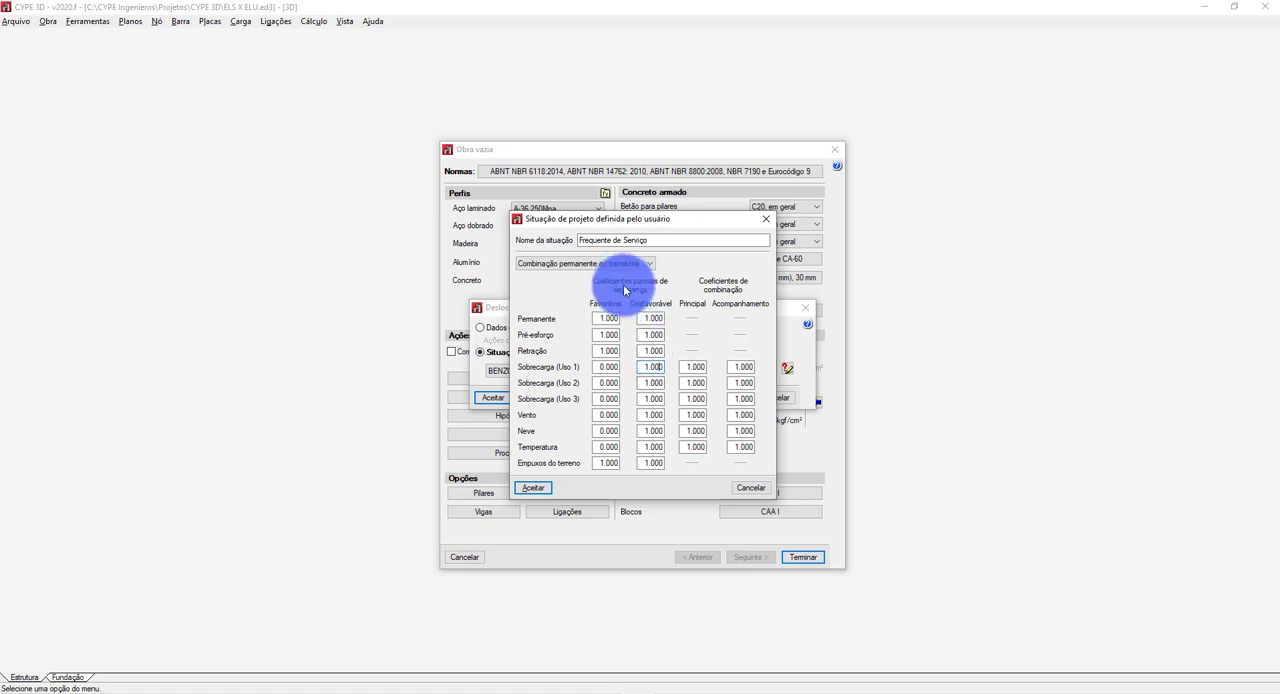
{"action": "left_click", "coordinate": [658, 384]}
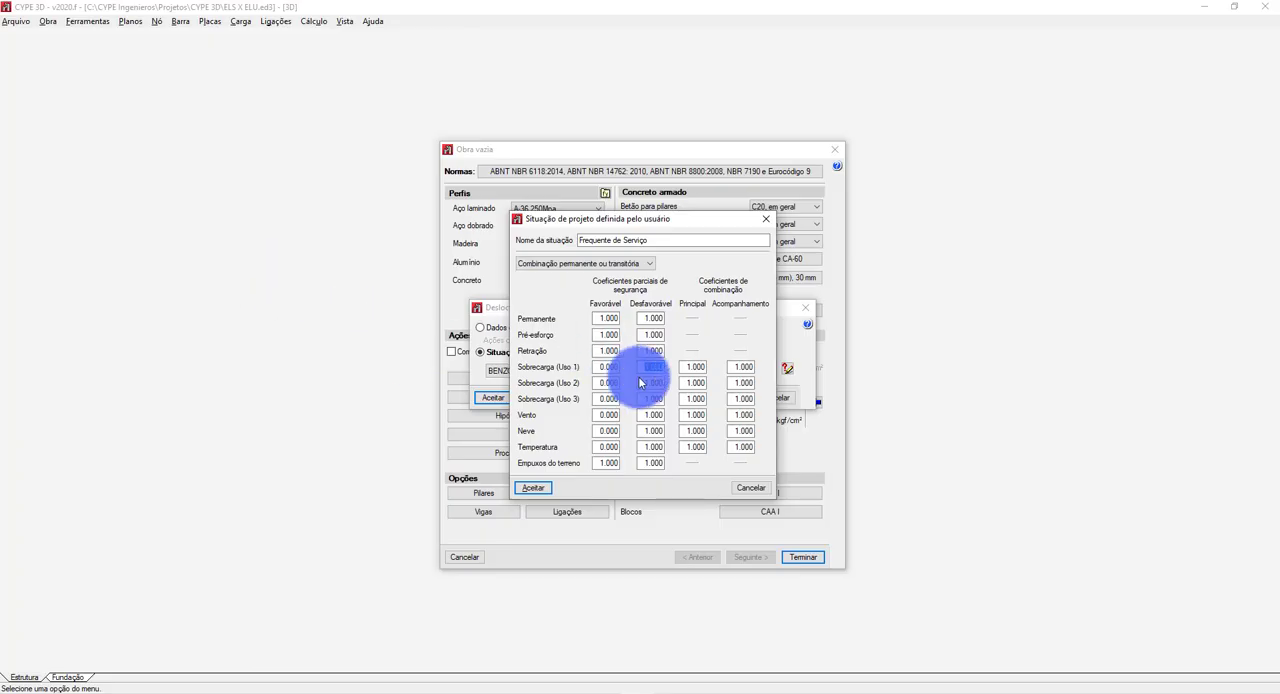
{"action": "double_click", "coordinate": [649, 368]}
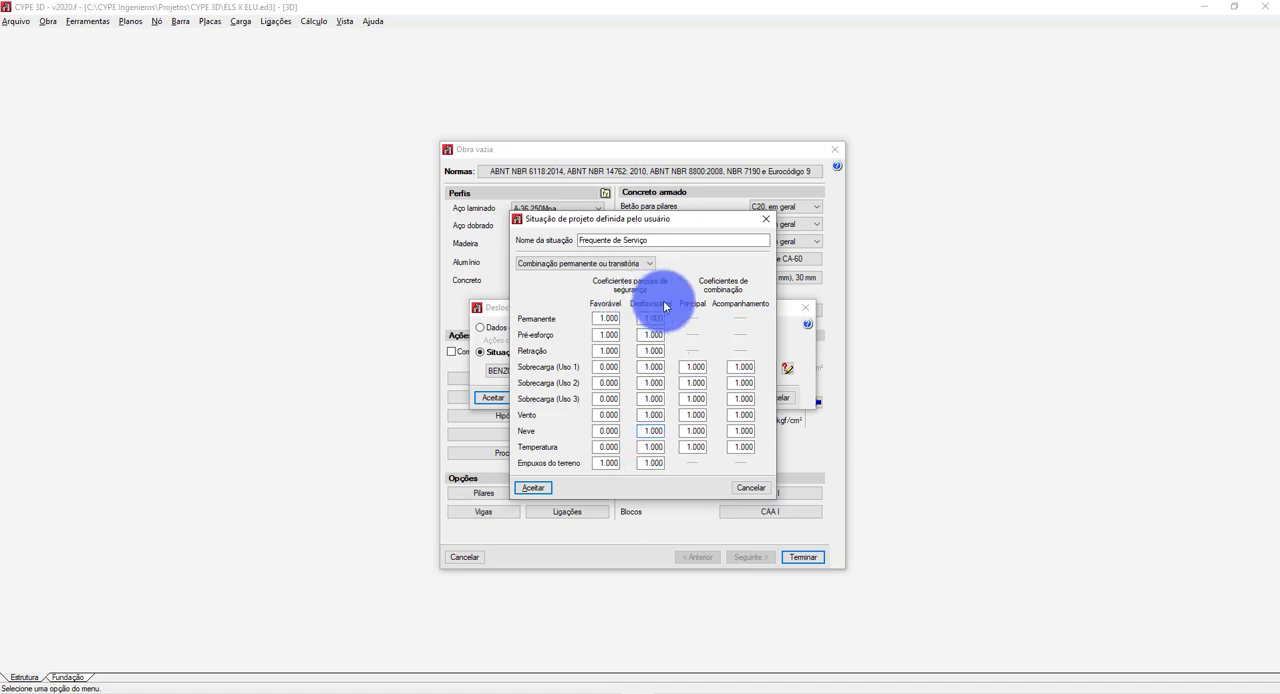
{"action": "double_click", "coordinate": [695, 367]}
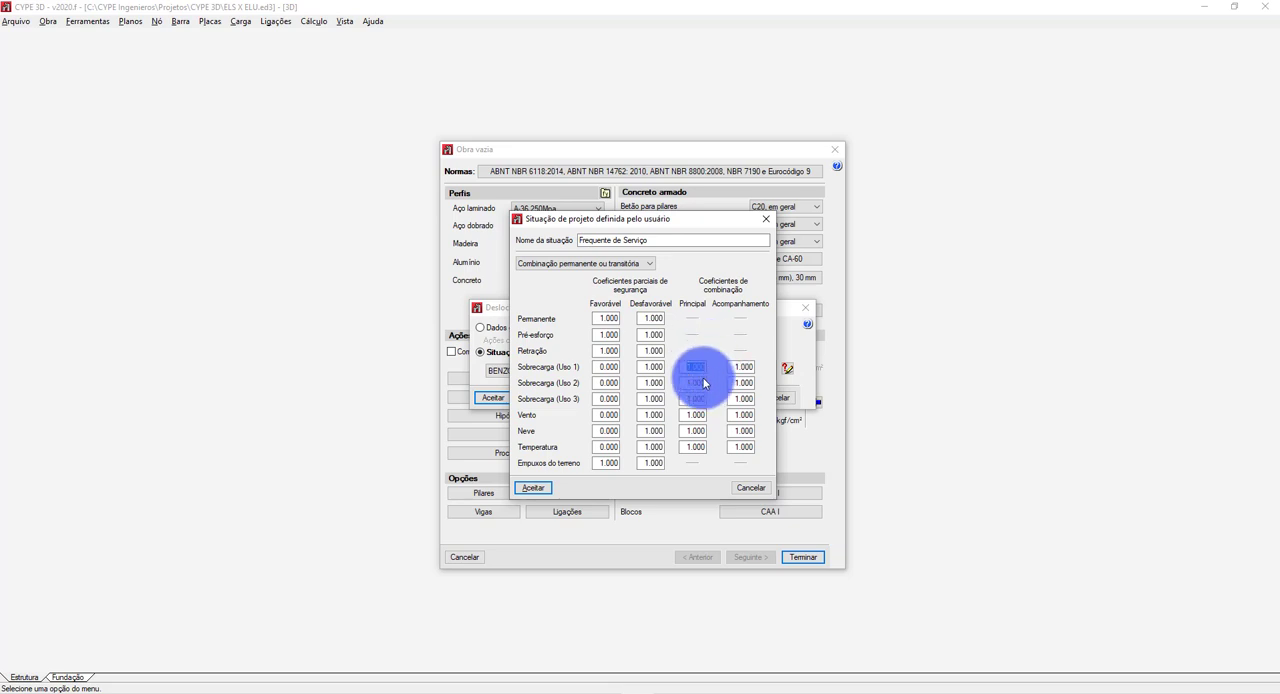
{"action": "left_click", "coordinate": [704, 399]}
{"action": "left_click", "coordinate": [704, 416]}
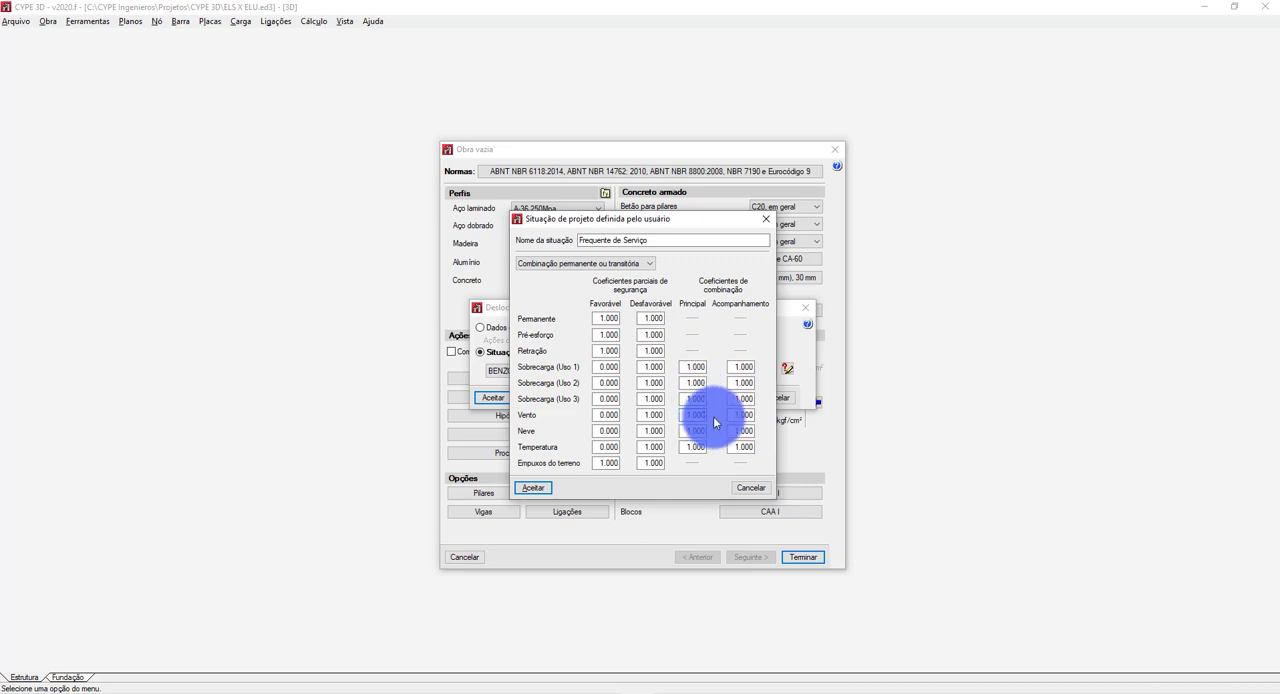
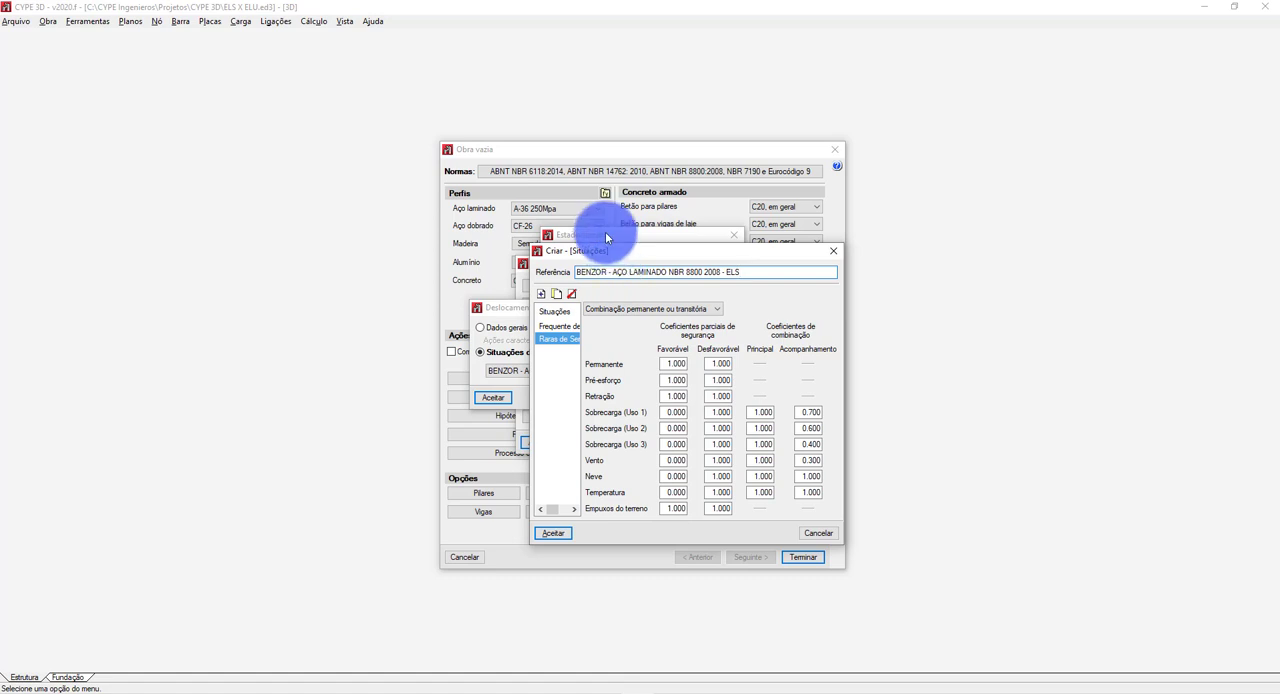
Save the displacement situations, assign the BENZOR - AÇO LAMINADO NBR 8800 2008 - ELS set to displacements, and accept the limit state settings.
{"action": "left_click", "coordinate": [551, 533]}
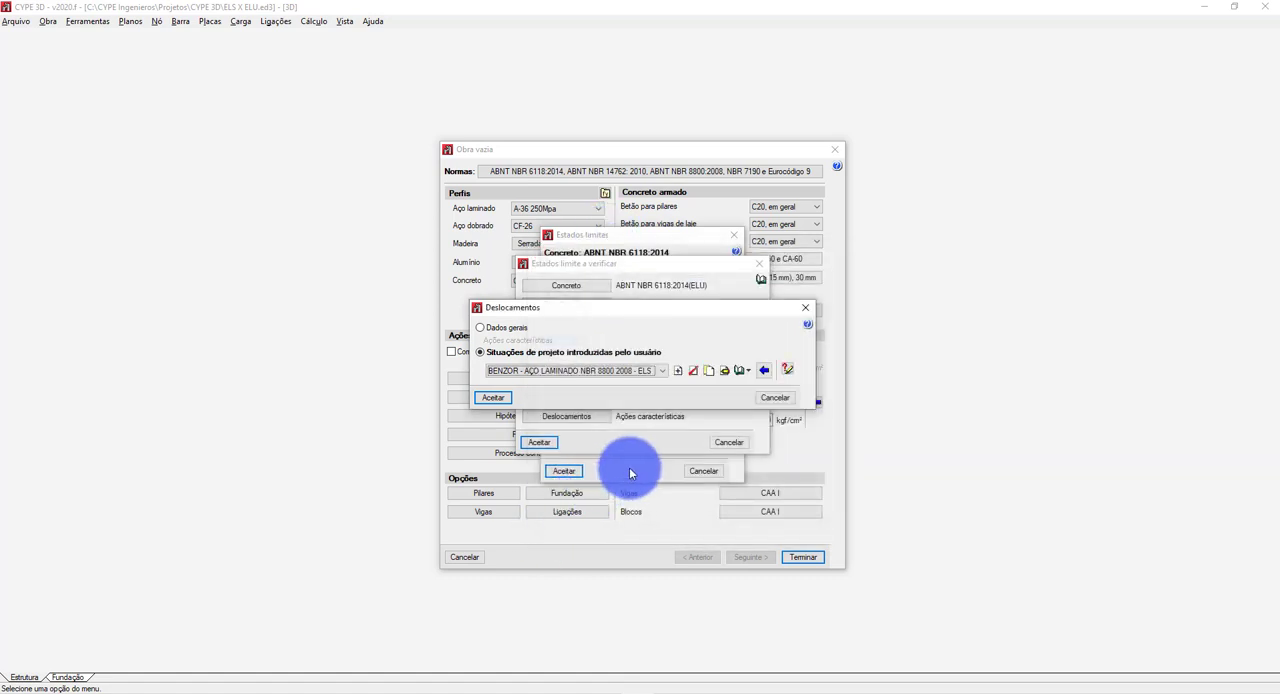
{"action": "left_click", "coordinate": [506, 371]}
{"action": "left_click", "coordinate": [513, 383]}
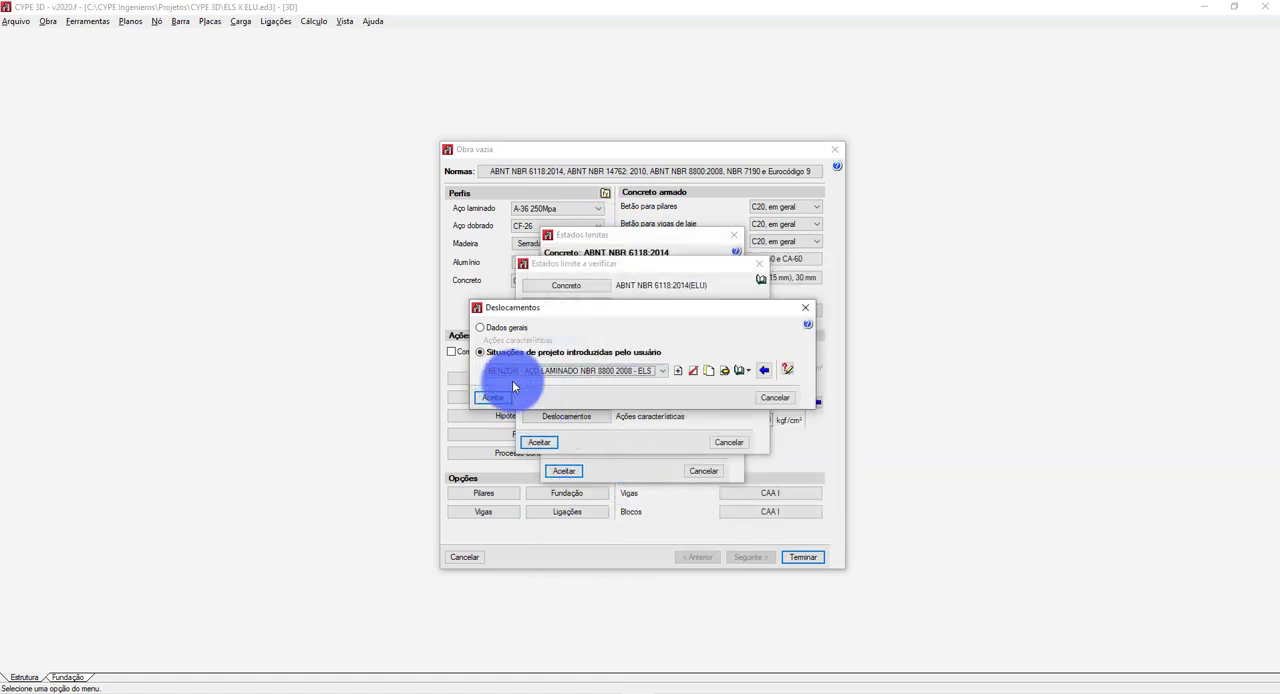
{"action": "left_click", "coordinate": [641, 371]}
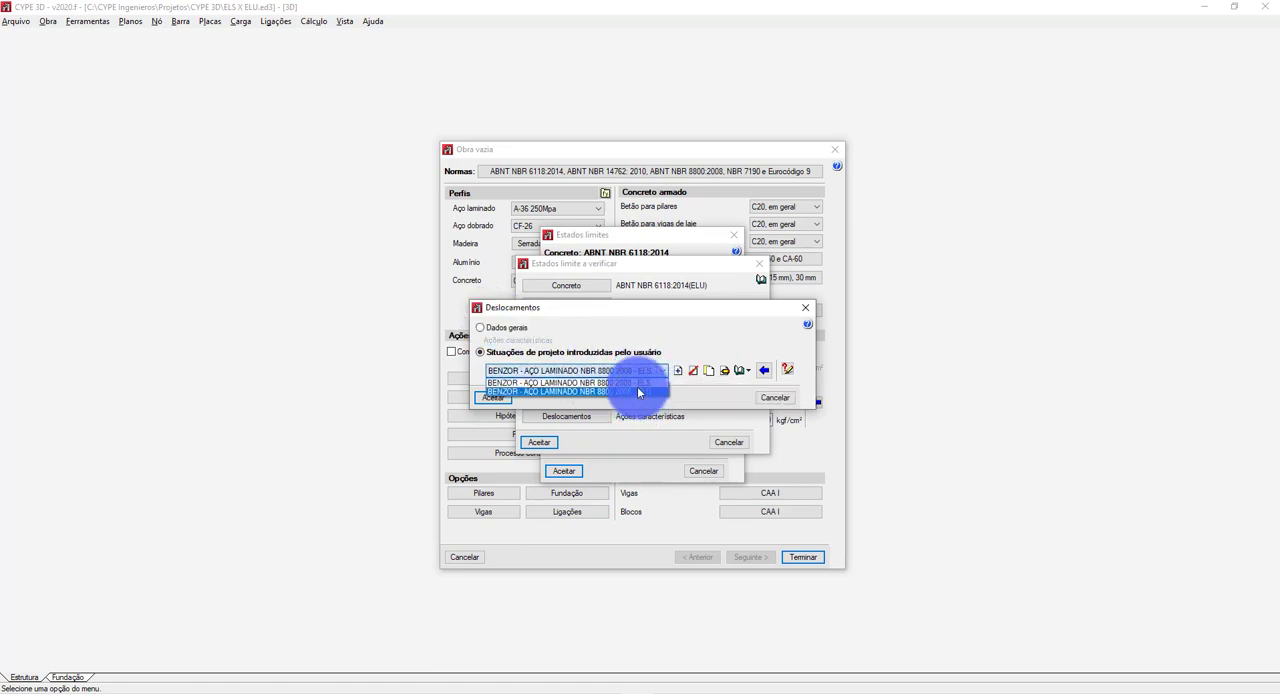
{"action": "left_click", "coordinate": [634, 390]}
{"action": "left_click", "coordinate": [629, 371]}
{"action": "left_click", "coordinate": [629, 391]}
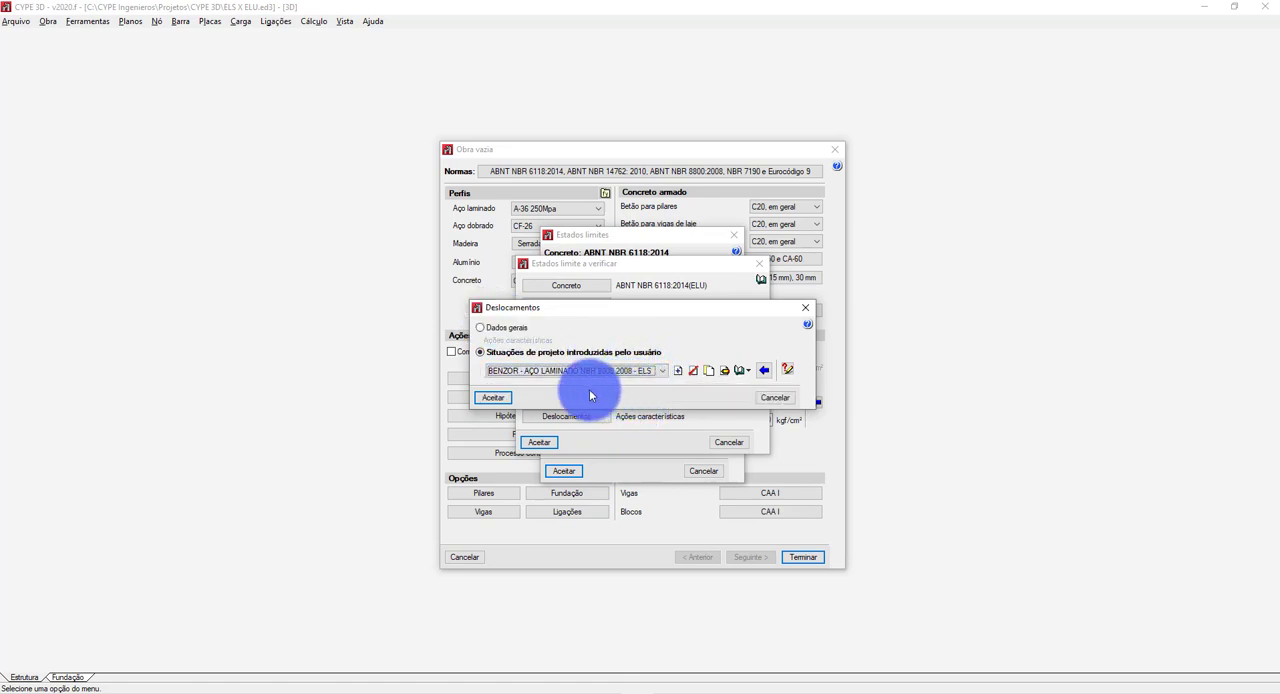
{"action": "left_click", "coordinate": [494, 398]}
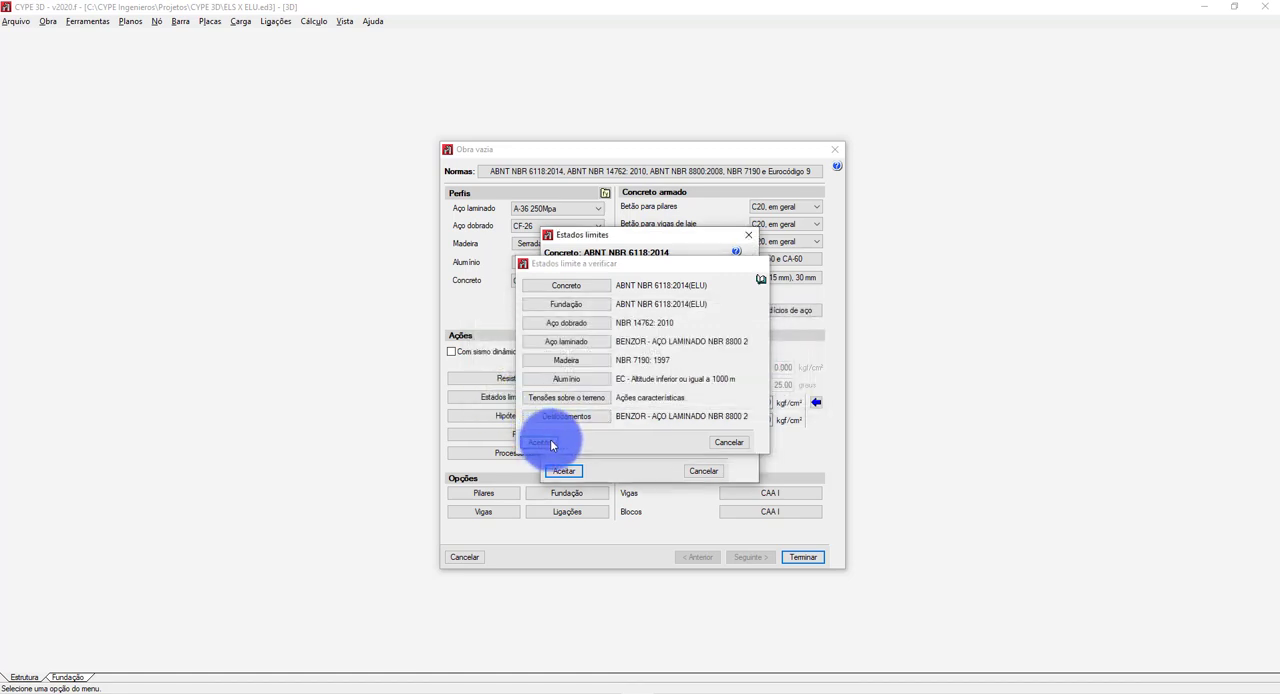
{"action": "left_click", "coordinate": [547, 441]}
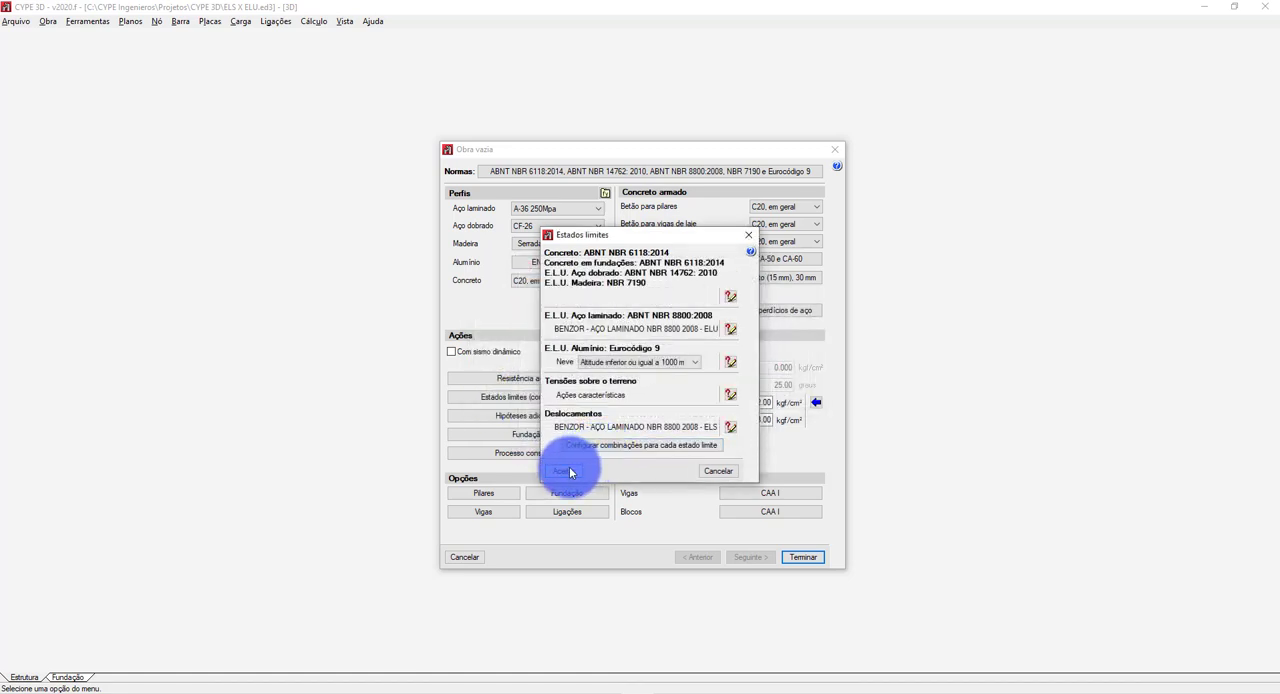
{"action": "left_click", "coordinate": [572, 470]}
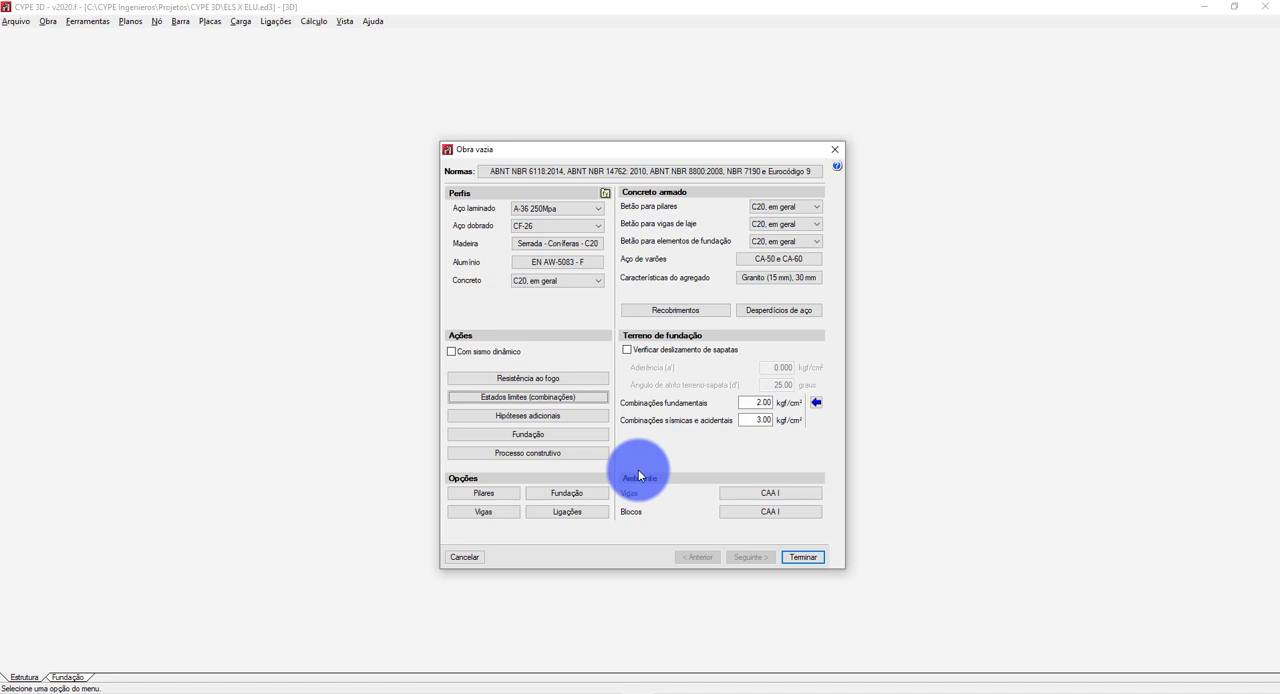
Add an additional permanent load hypothesis with the reference FG1 and accept the permanent loads.
{"action": "left_click", "coordinate": [532, 416]}
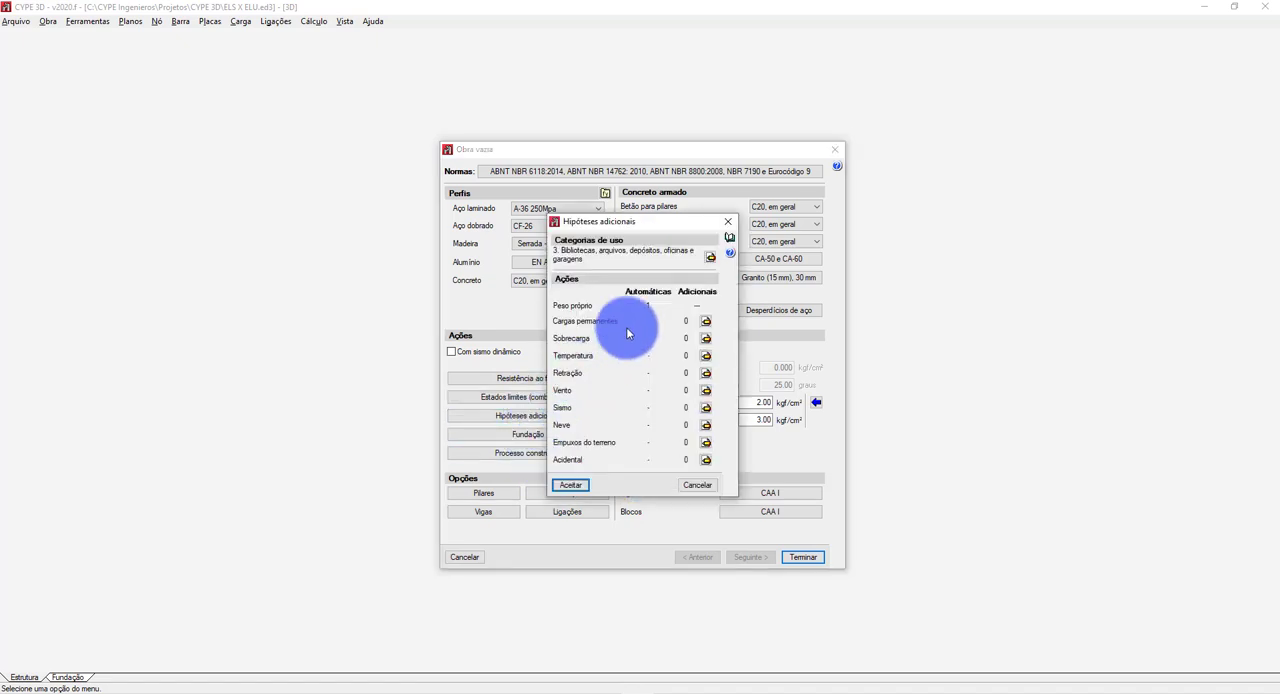
{"action": "left_click", "coordinate": [705, 321]}
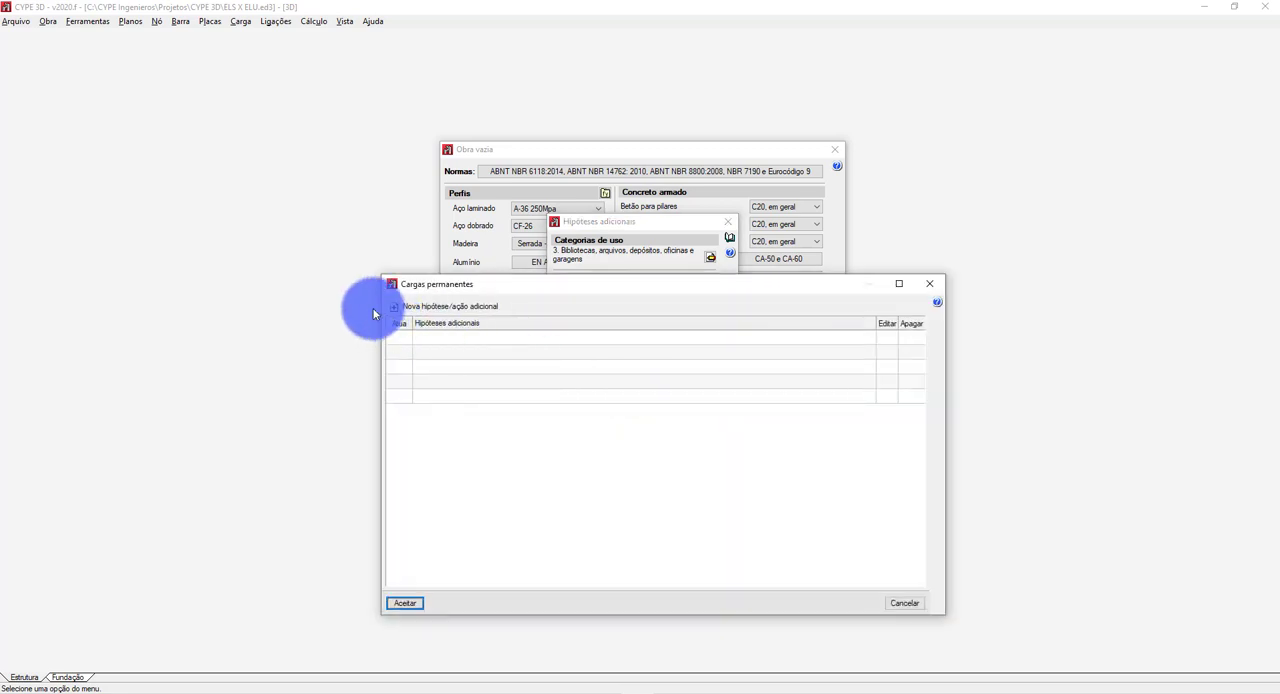
{"action": "left_click", "coordinate": [430, 307]}
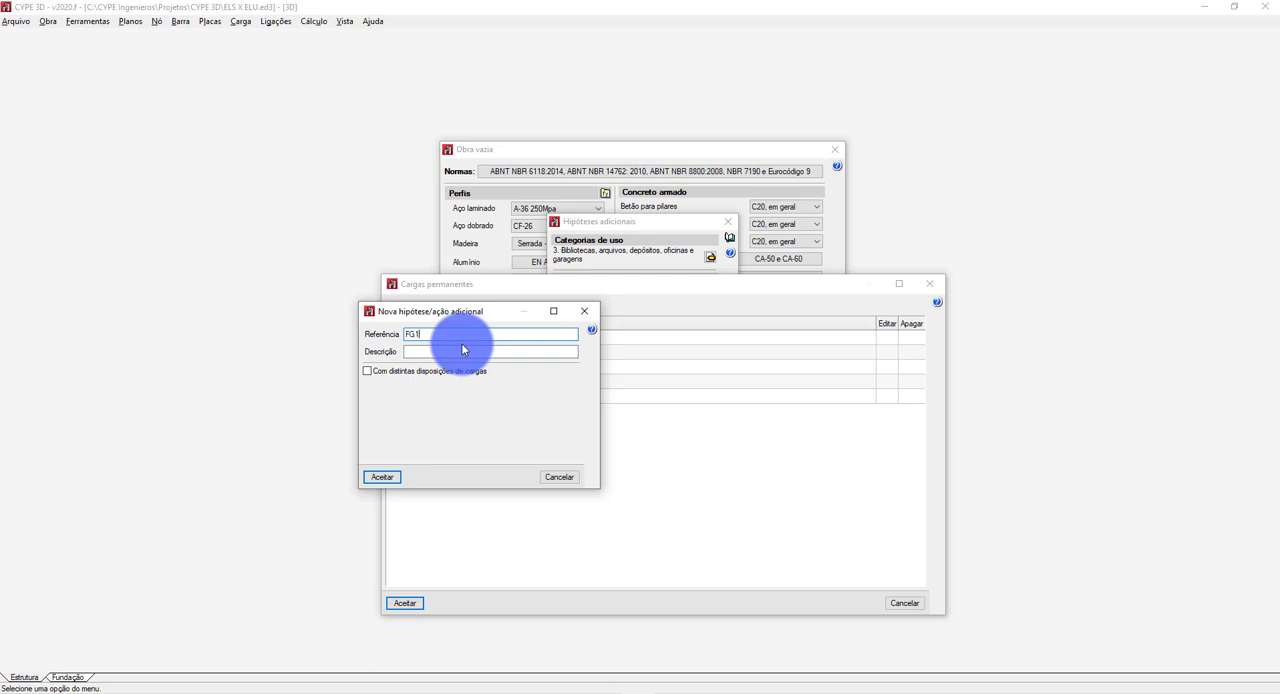
{"action": "type", "text": "FG1"}
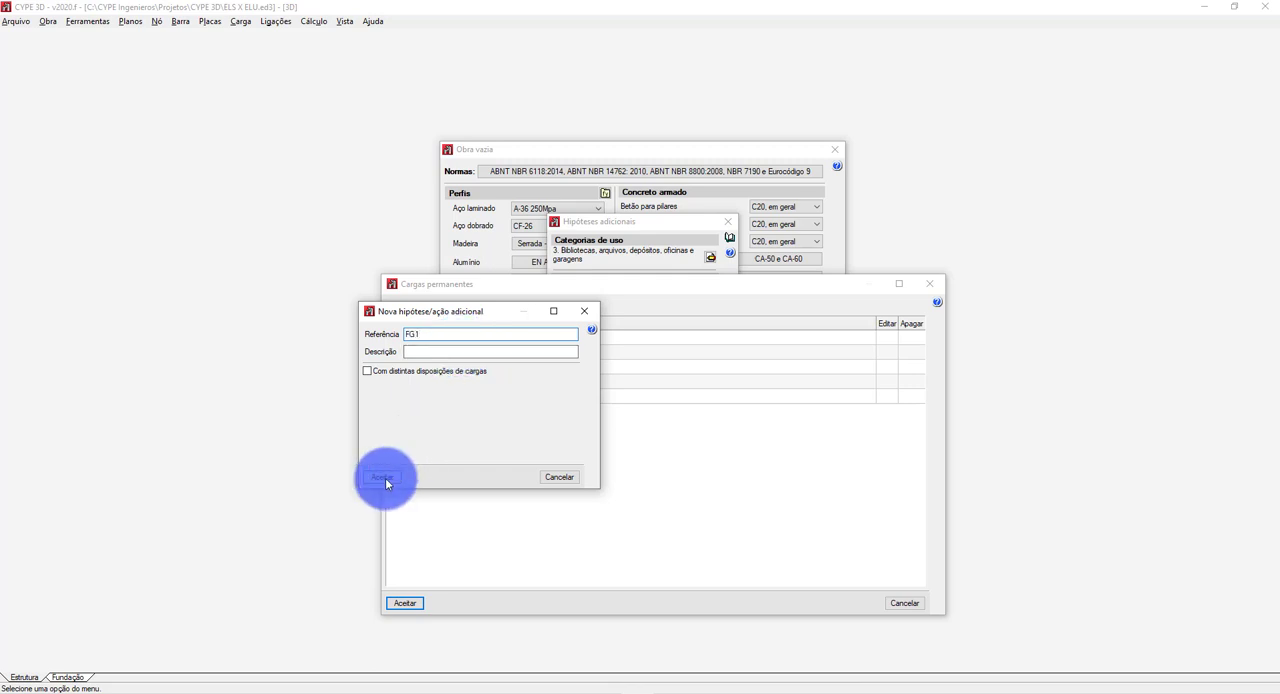
{"action": "left_click", "coordinate": [385, 477]}
{"action": "left_click", "coordinate": [405, 603]}
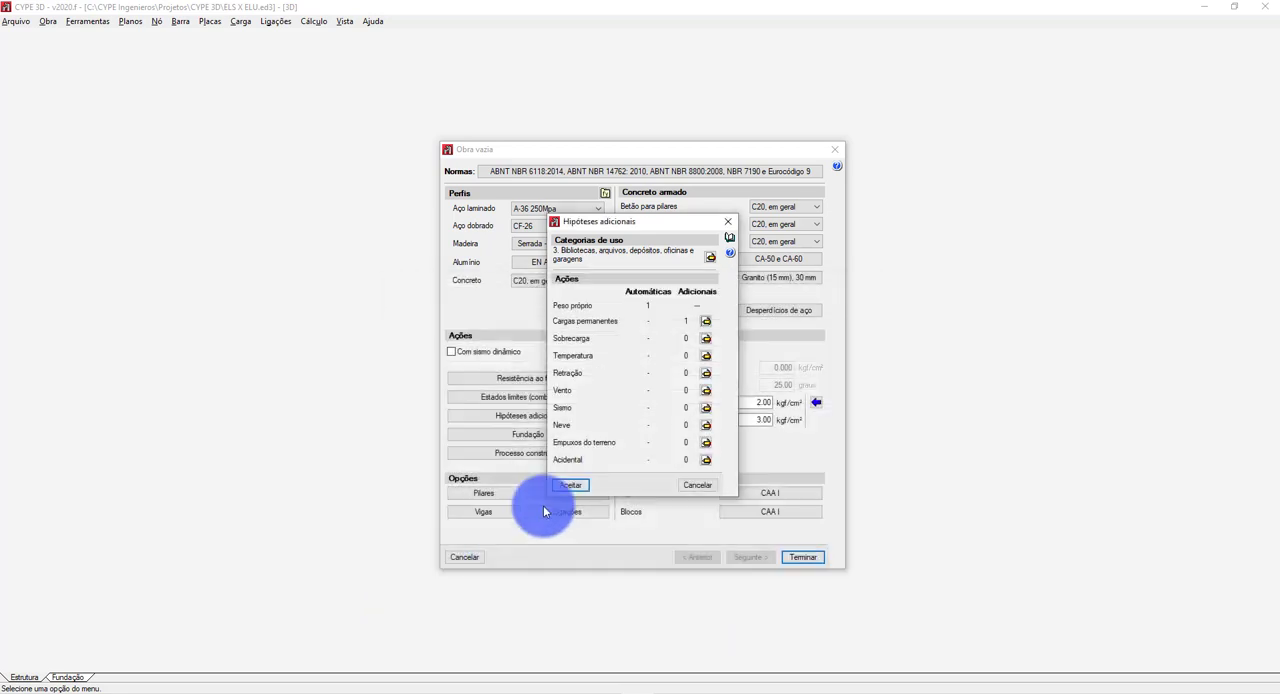
Add three additional live load (Sobrecarga) hypotheses with the references FQ1, FQ2 and FQ3.
{"action": "left_click", "coordinate": [706, 338]}
{"action": "left_click", "coordinate": [420, 305]}
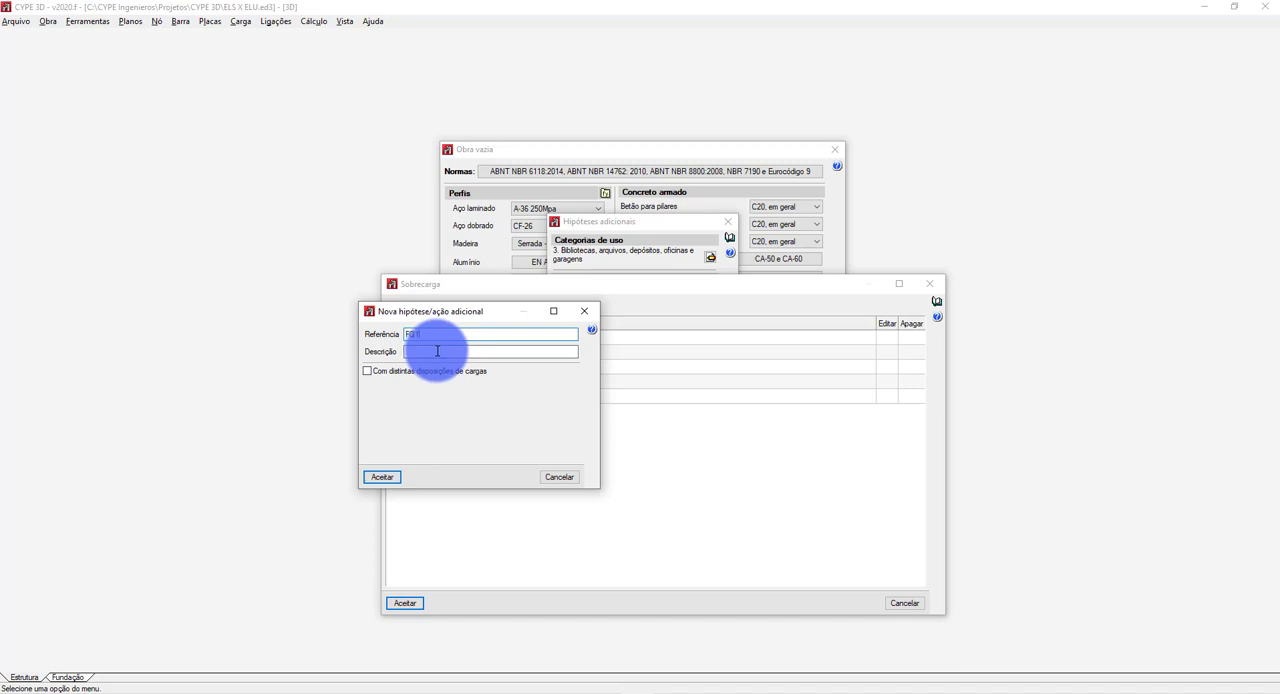
{"action": "left_click", "coordinate": [380, 478]}
{"action": "left_click", "coordinate": [390, 304]}
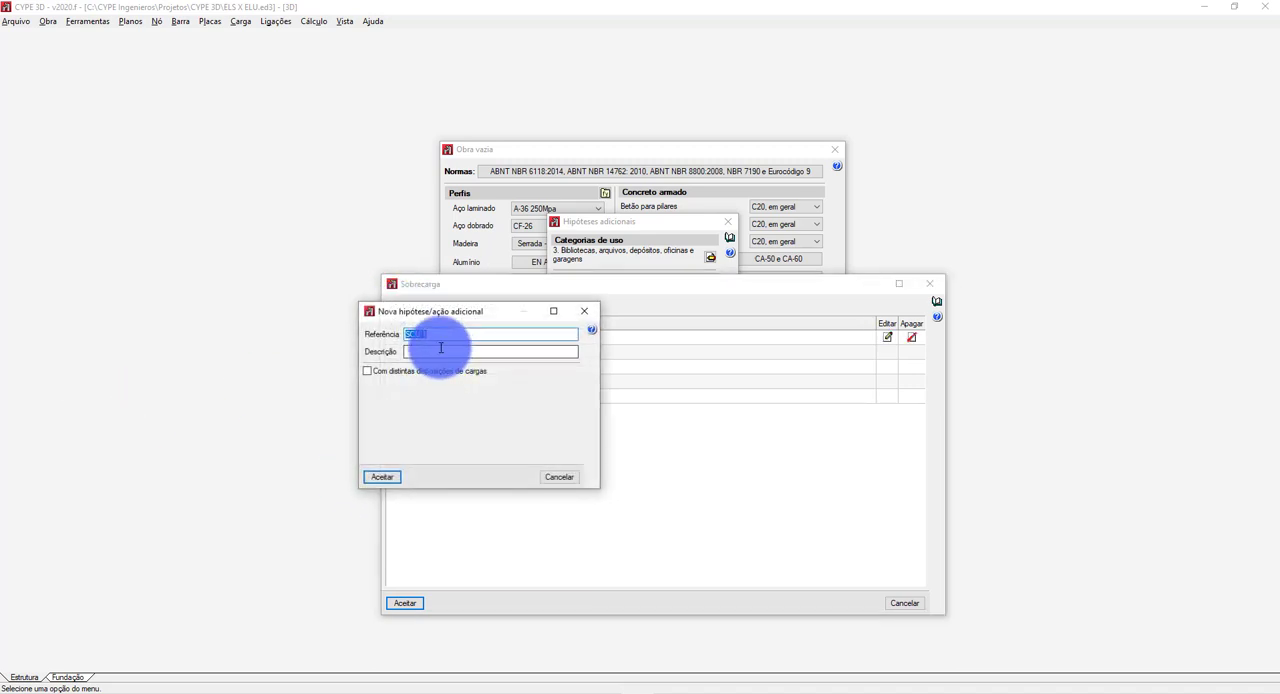
{"action": "mouse_move", "coordinate": [453, 334]}
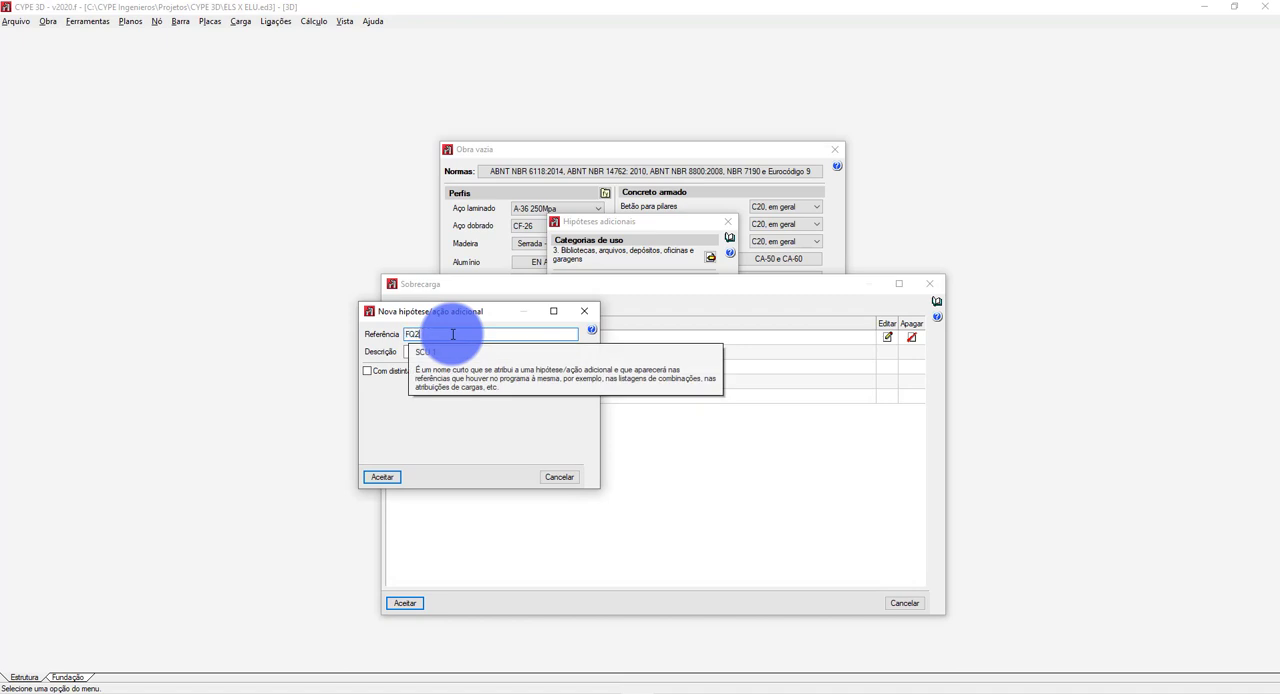
{"action": "left_click", "coordinate": [395, 476]}
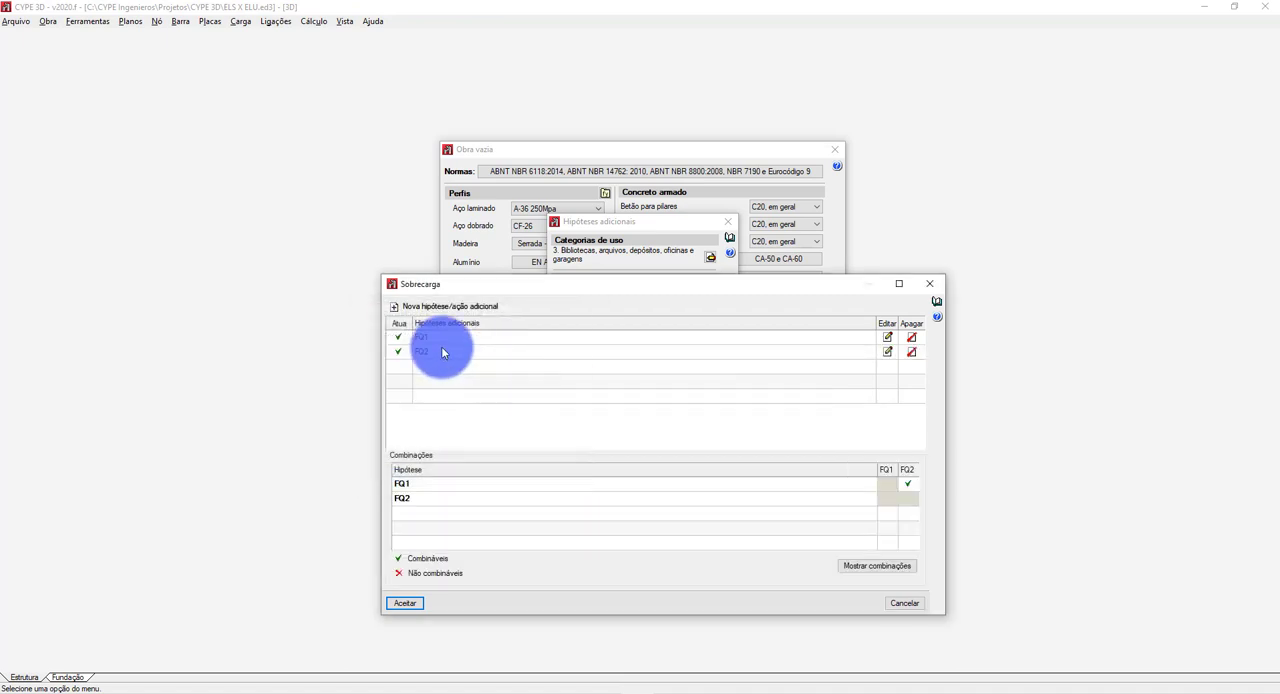
{"action": "left_click", "coordinate": [412, 305]}
{"action": "mouse_move", "coordinate": [570, 333]}
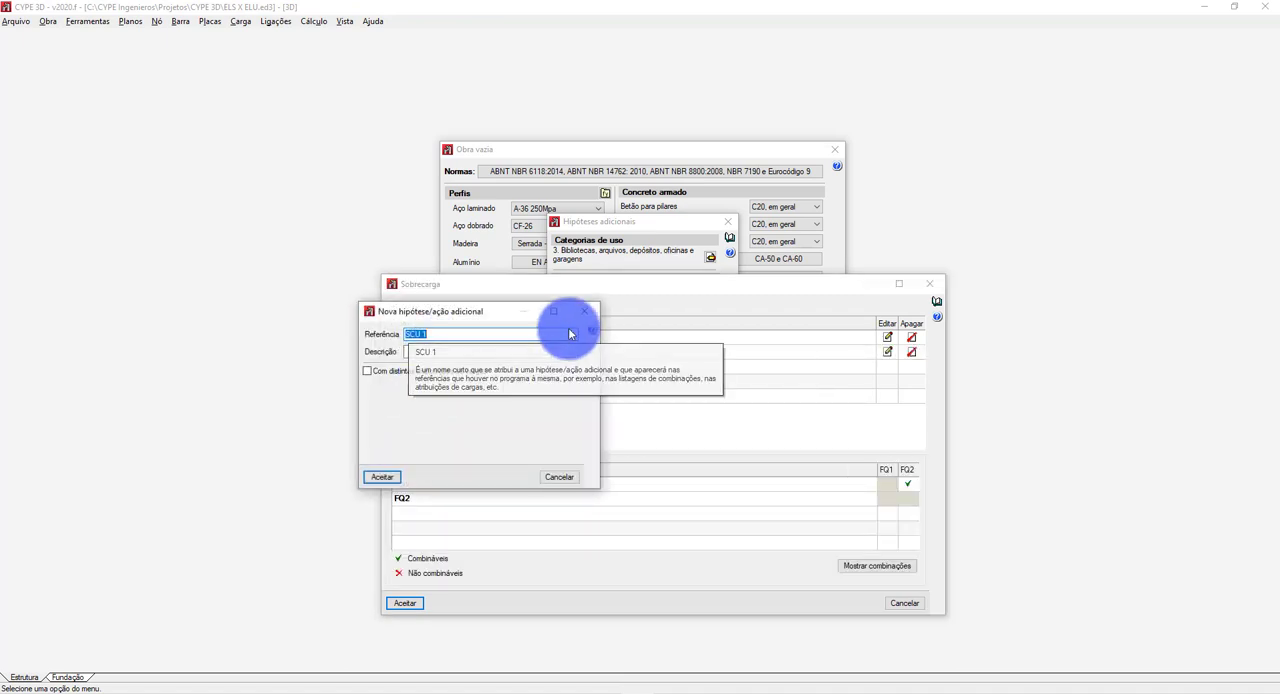
{"action": "type", "text": "FQ3"}
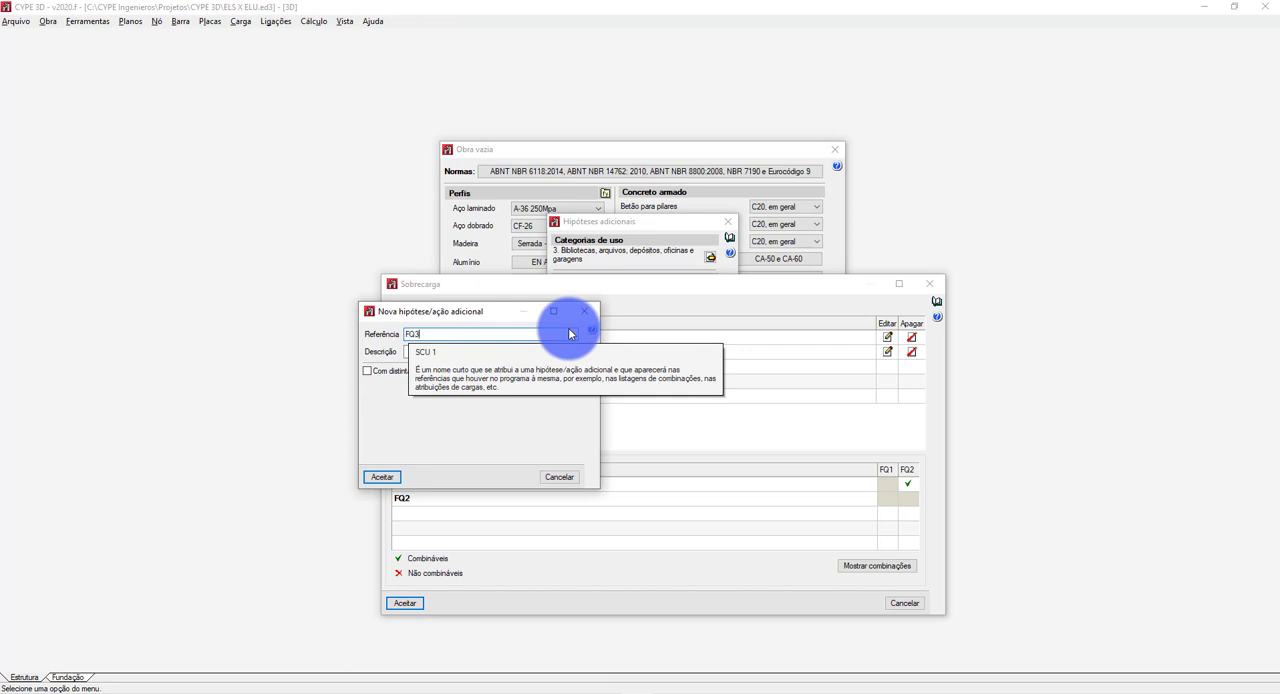
{"action": "left_click", "coordinate": [381, 477]}
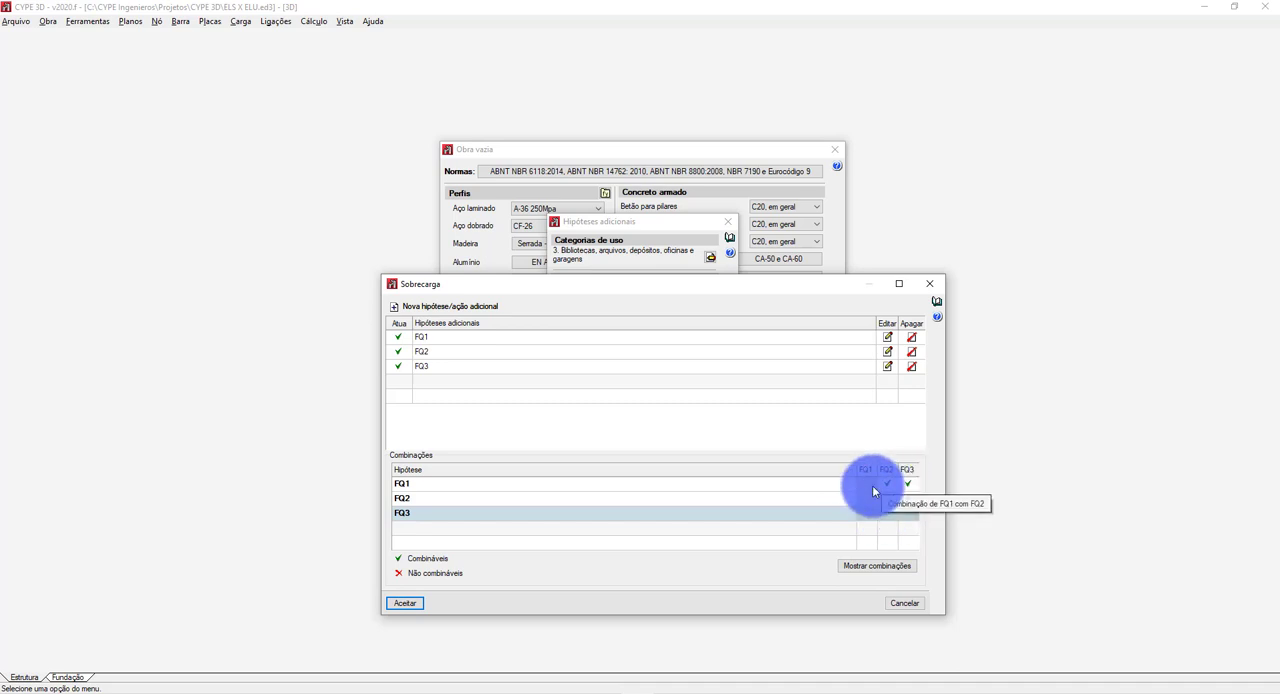
Keep FQ1 and FQ2 combinable, review the list of live load combinations, and accept the live load hypotheses.
{"action": "left_click", "coordinate": [884, 487]}
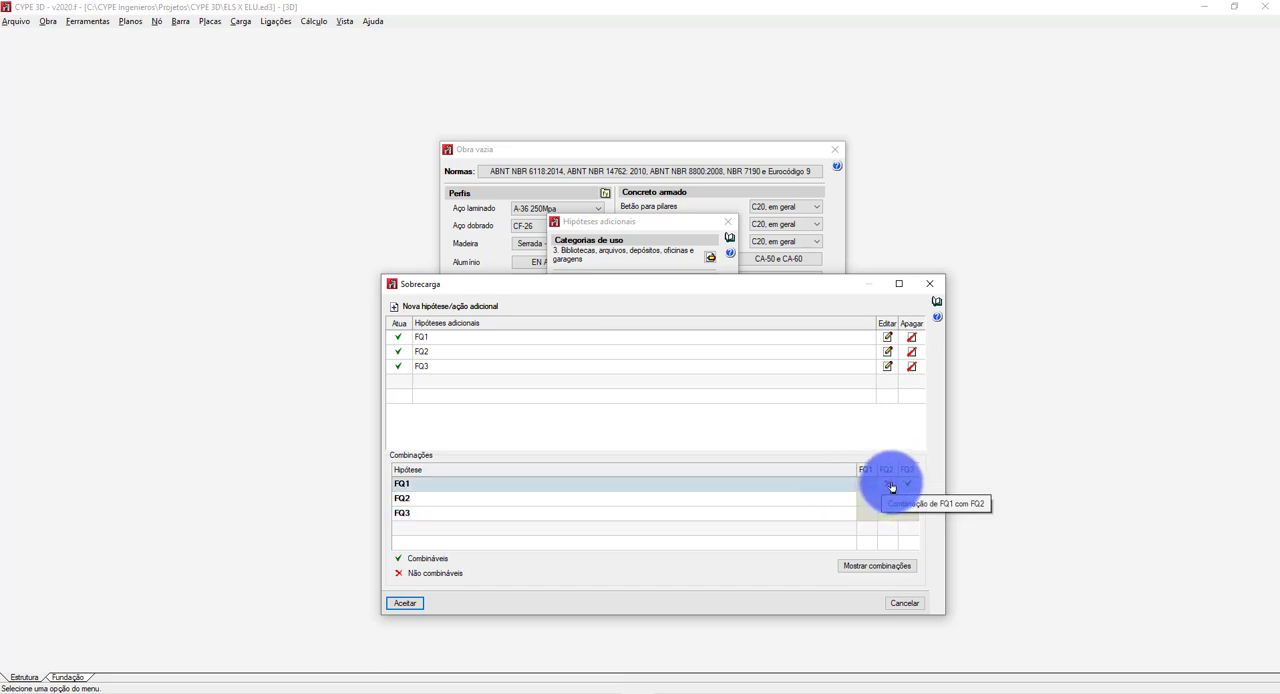
{"action": "left_click", "coordinate": [889, 487]}
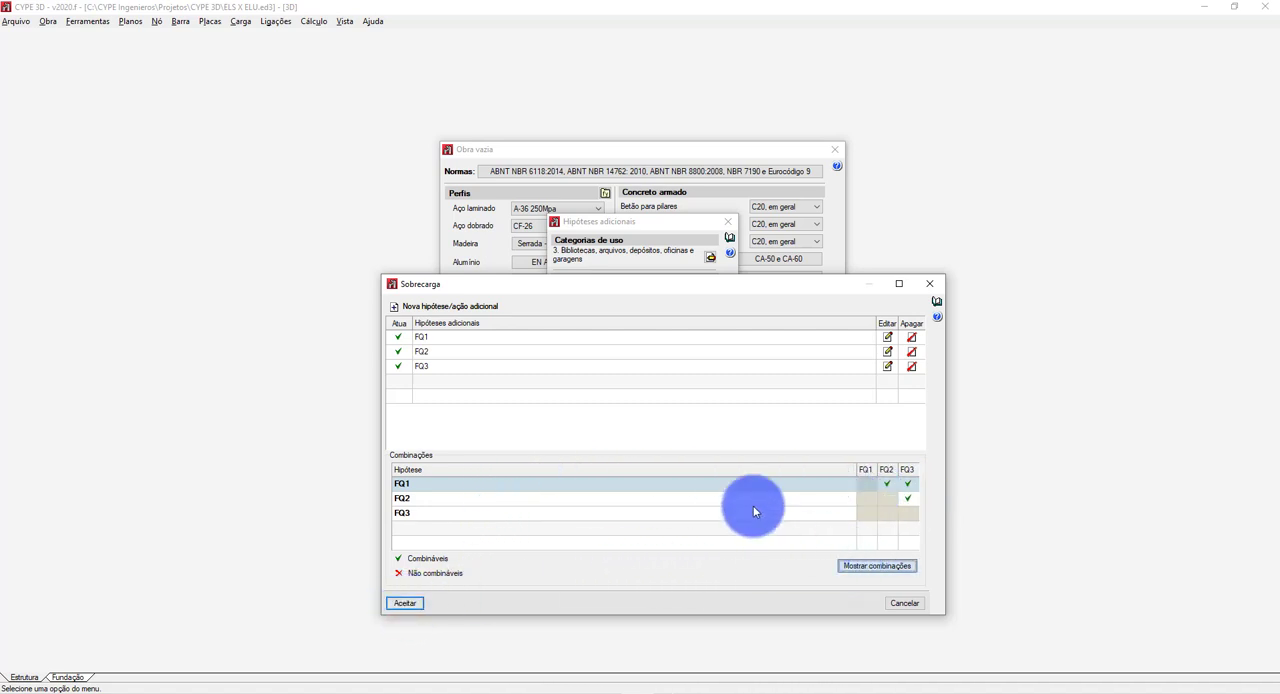
{"action": "left_click", "coordinate": [877, 565]}
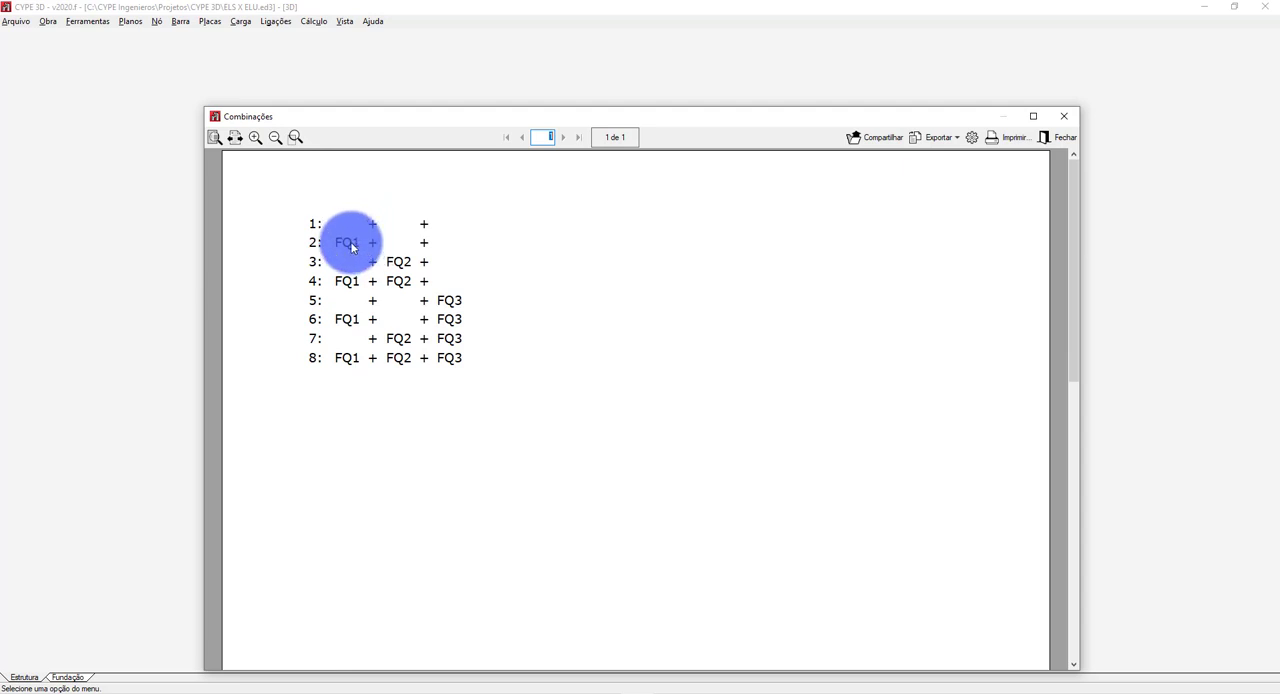
{"action": "left_click", "coordinate": [1054, 119]}
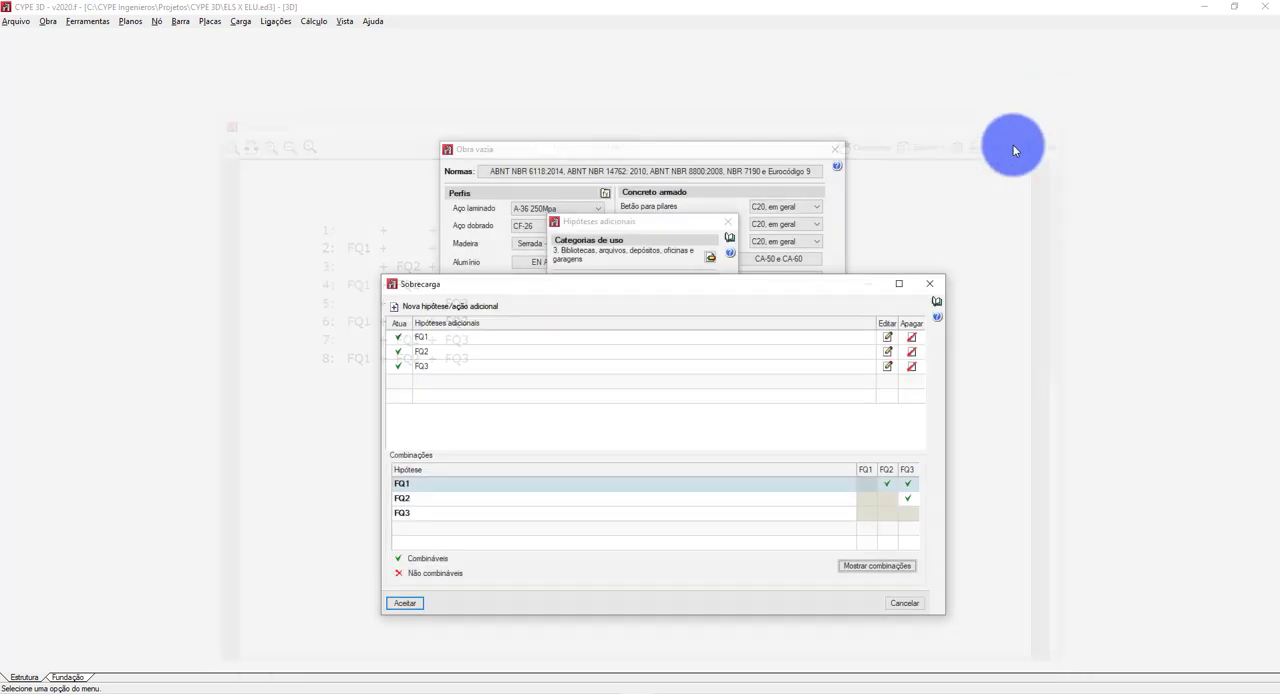
{"action": "left_click", "coordinate": [404, 603]}
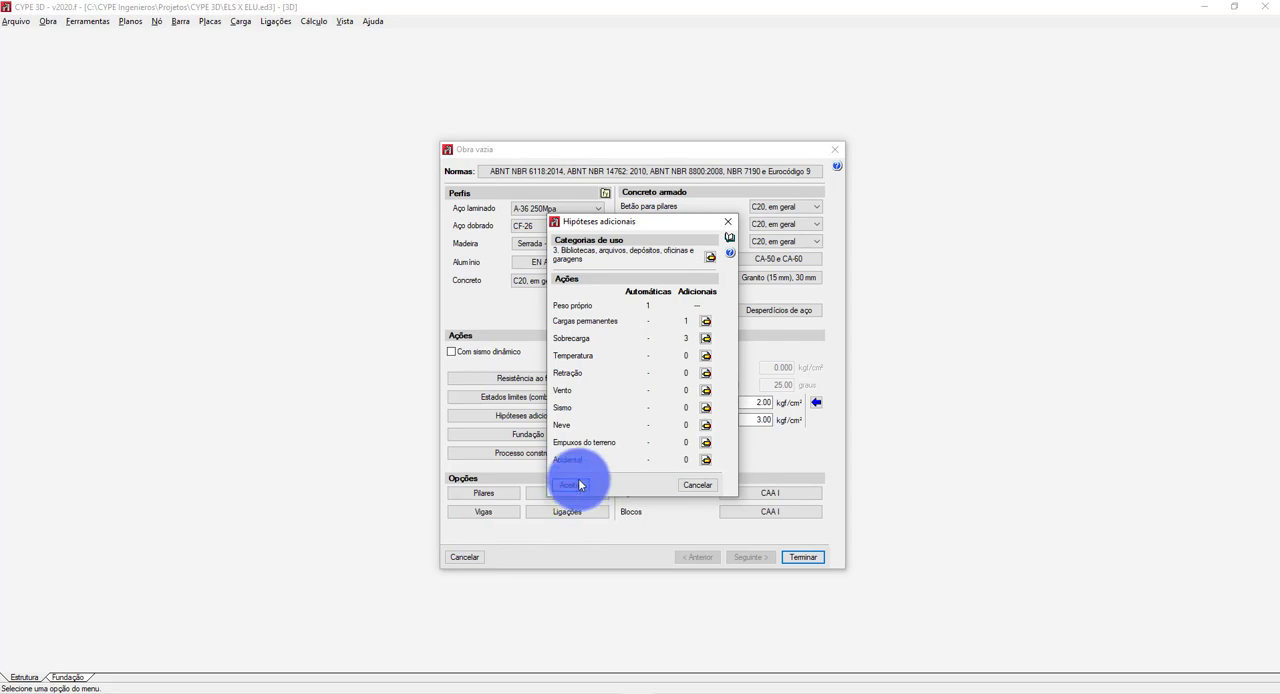
Add two additional wind (Vento) hypotheses with the references V0 and V90.
{"action": "left_click", "coordinate": [706, 390]}
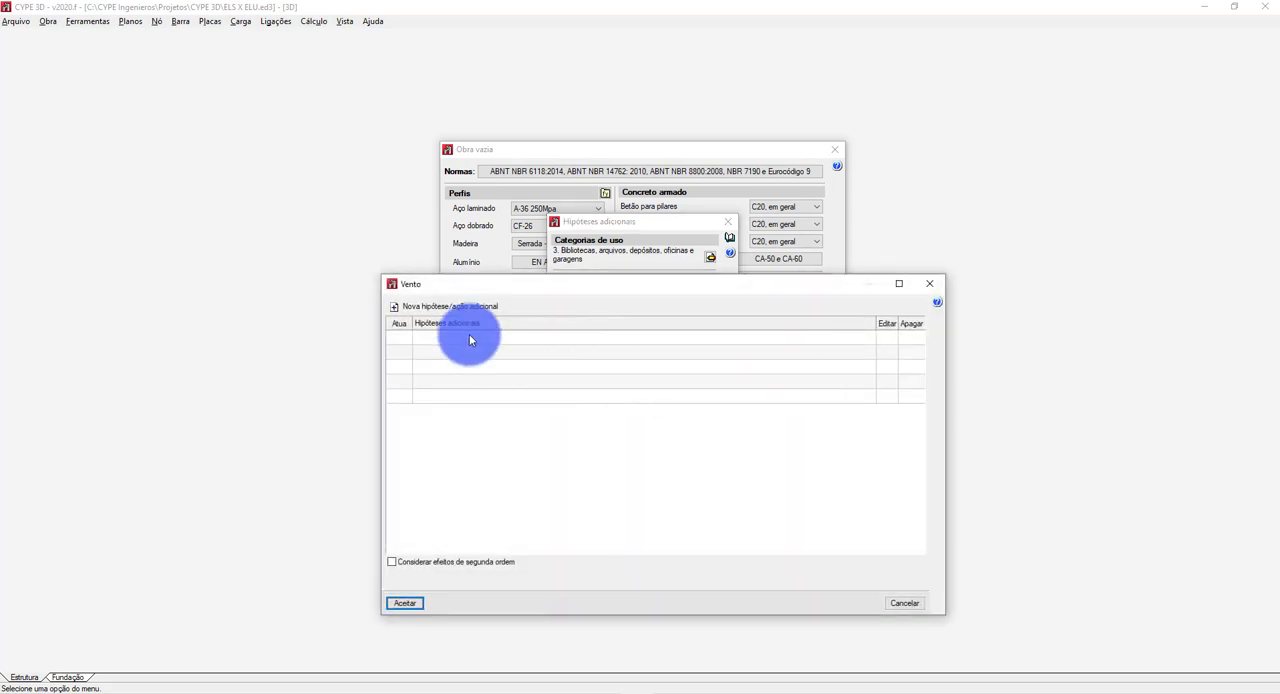
{"action": "left_click", "coordinate": [455, 306]}
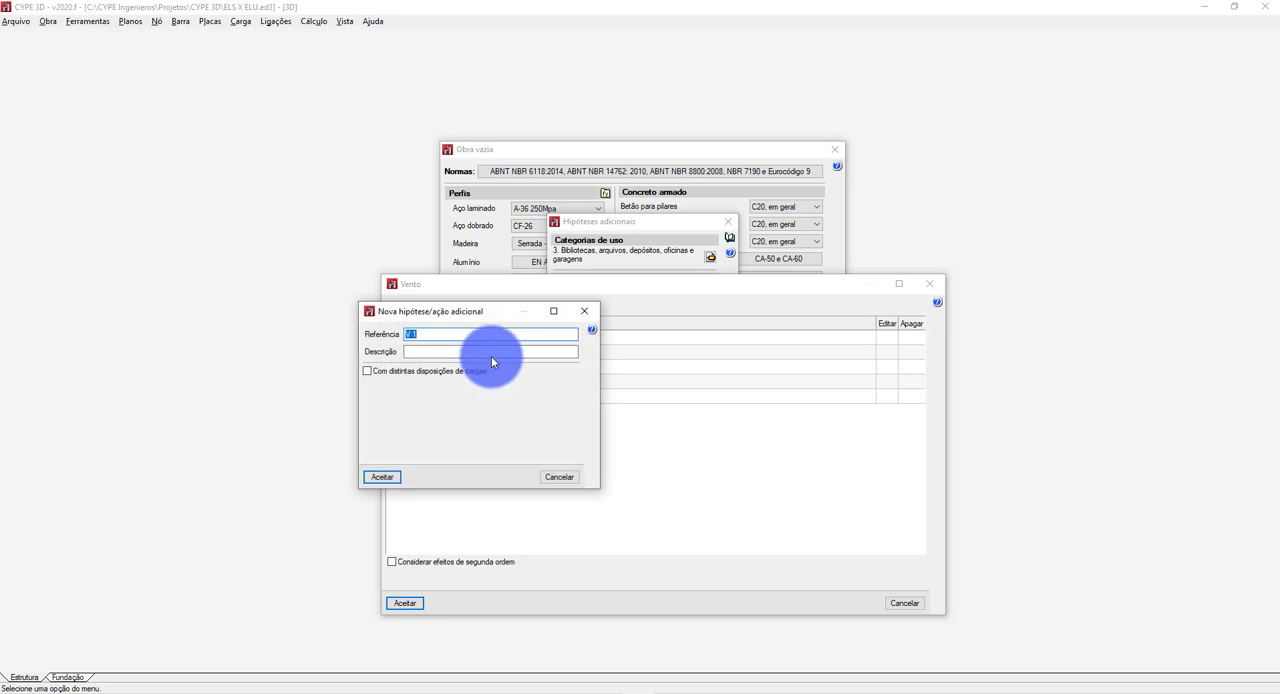
{"action": "type", "text": "V0"}
{"action": "left_click", "coordinate": [376, 476]}
{"action": "left_click", "coordinate": [430, 306]}
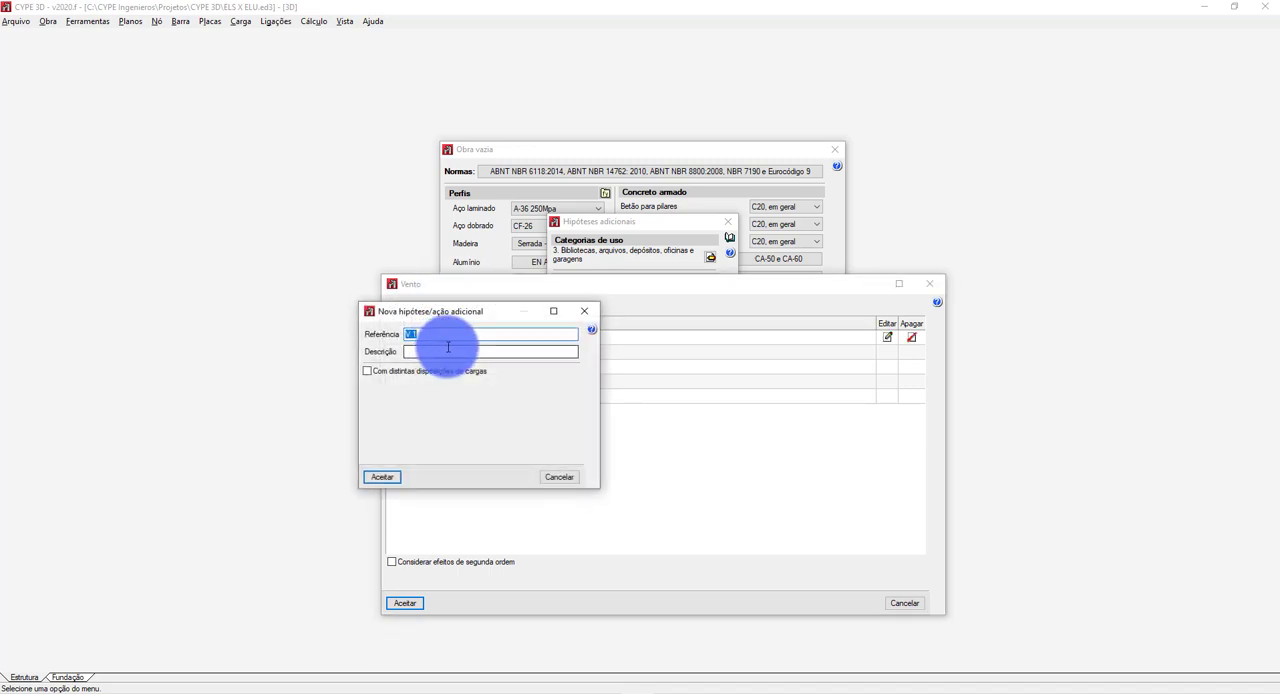
{"action": "type", "text": "V90"}
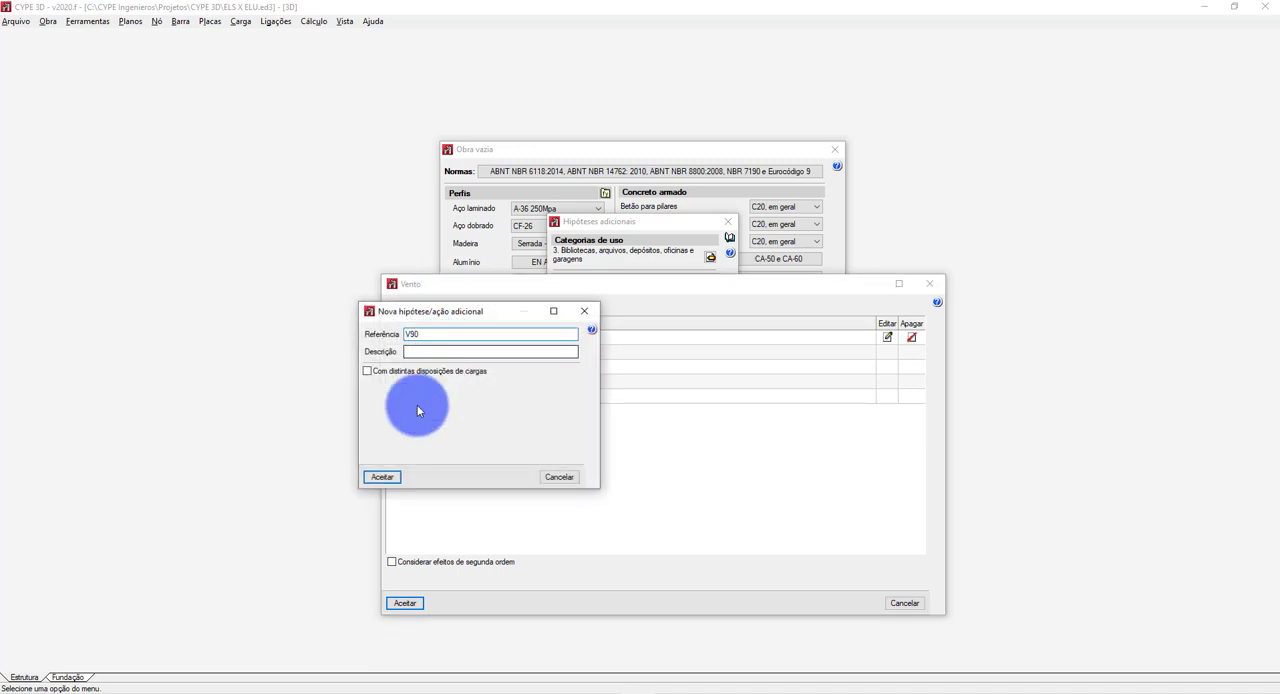
{"action": "left_click", "coordinate": [382, 476]}
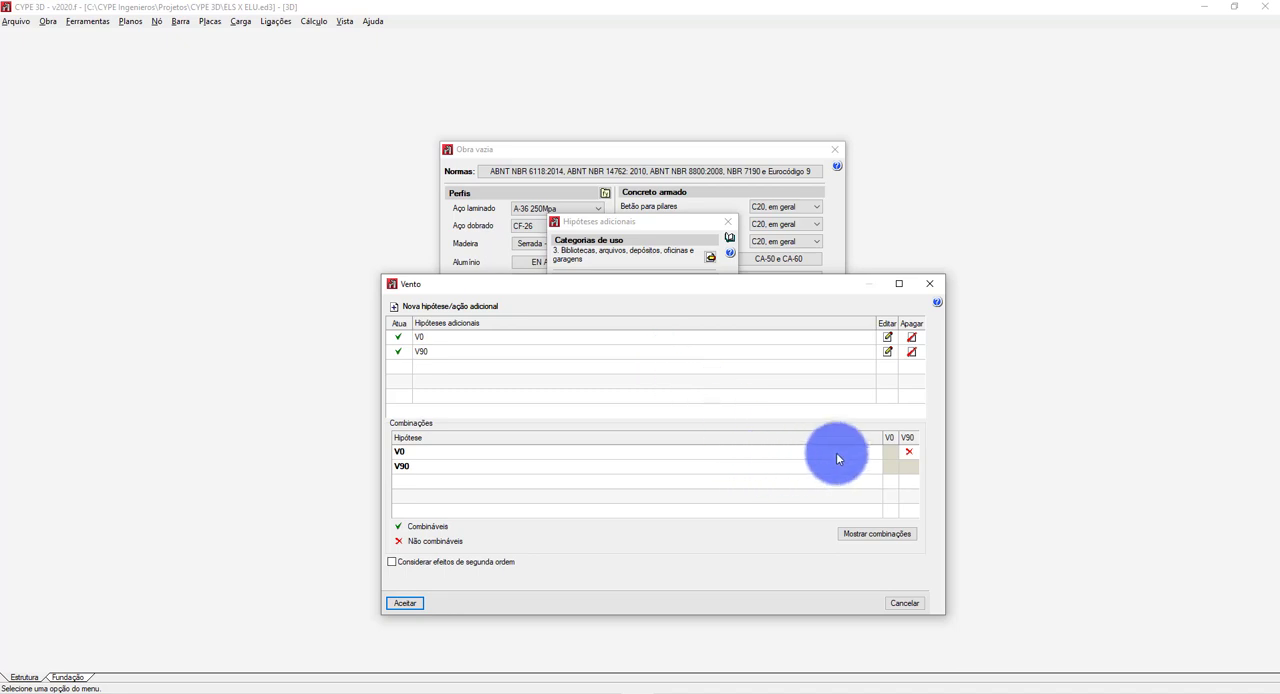
Keep V0 and V90 non-combinable, review the wind combinations list, and accept the wind and additional hypotheses settings.
{"action": "left_click", "coordinate": [909, 454]}
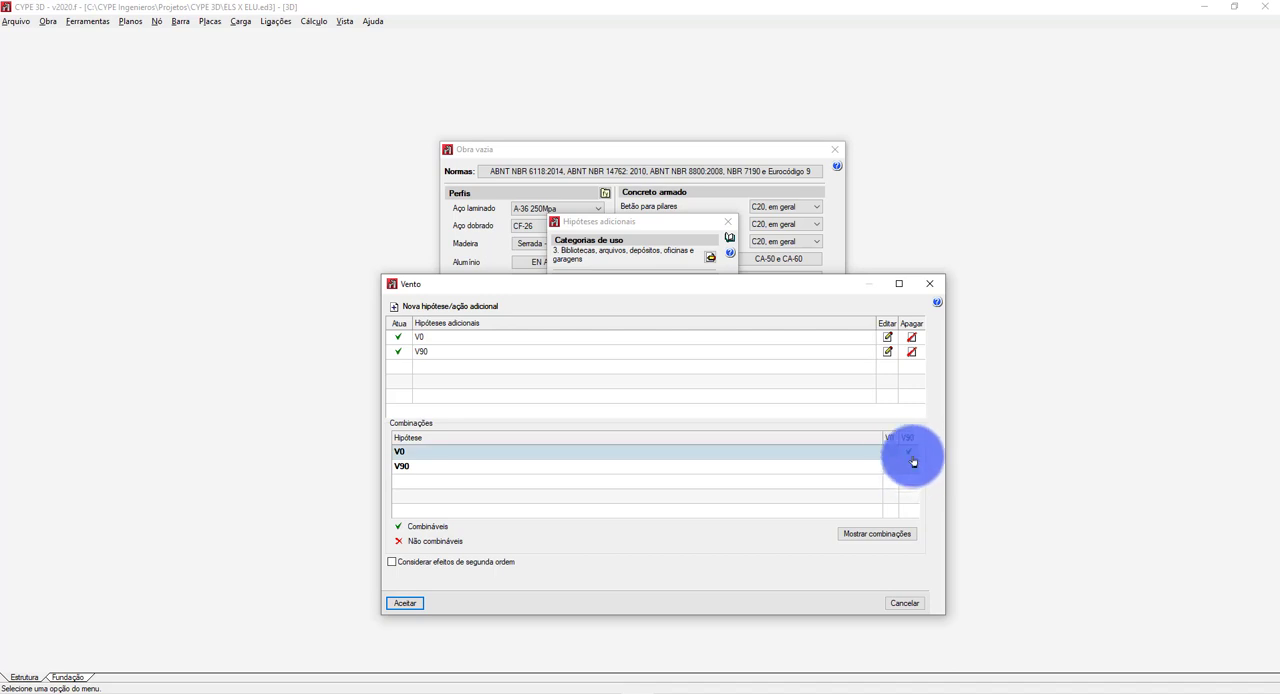
{"action": "left_click", "coordinate": [909, 453]}
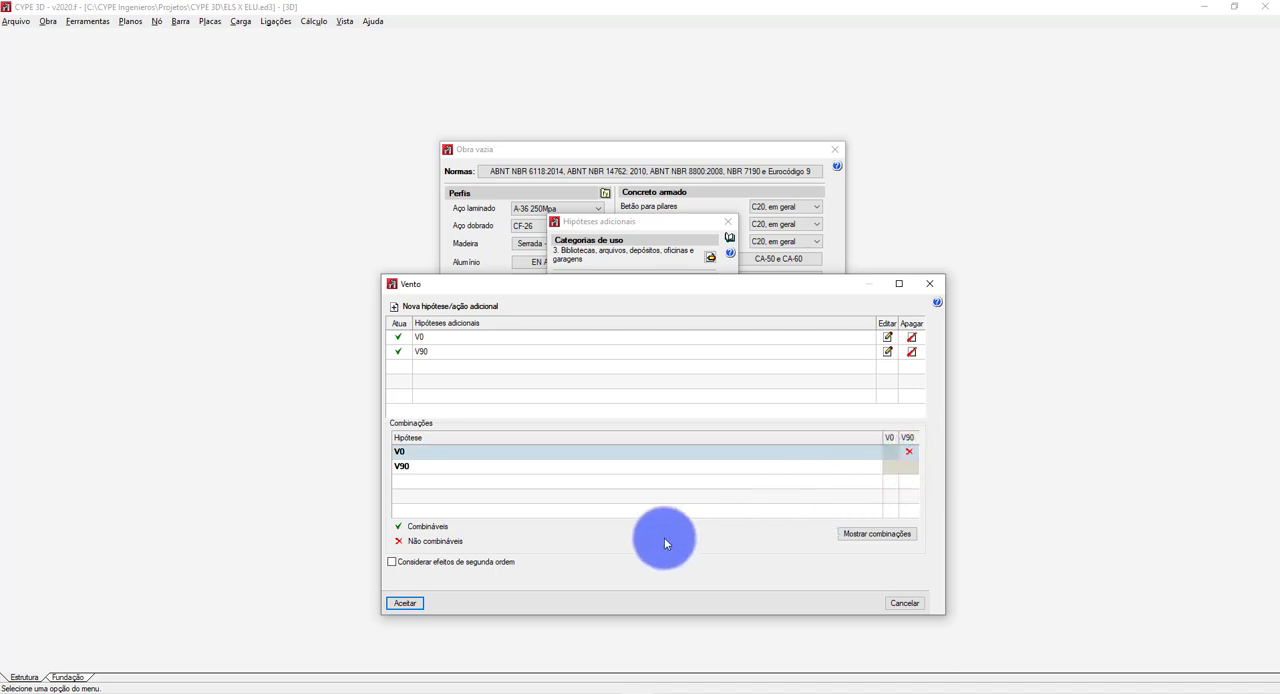
{"action": "left_click", "coordinate": [857, 533]}
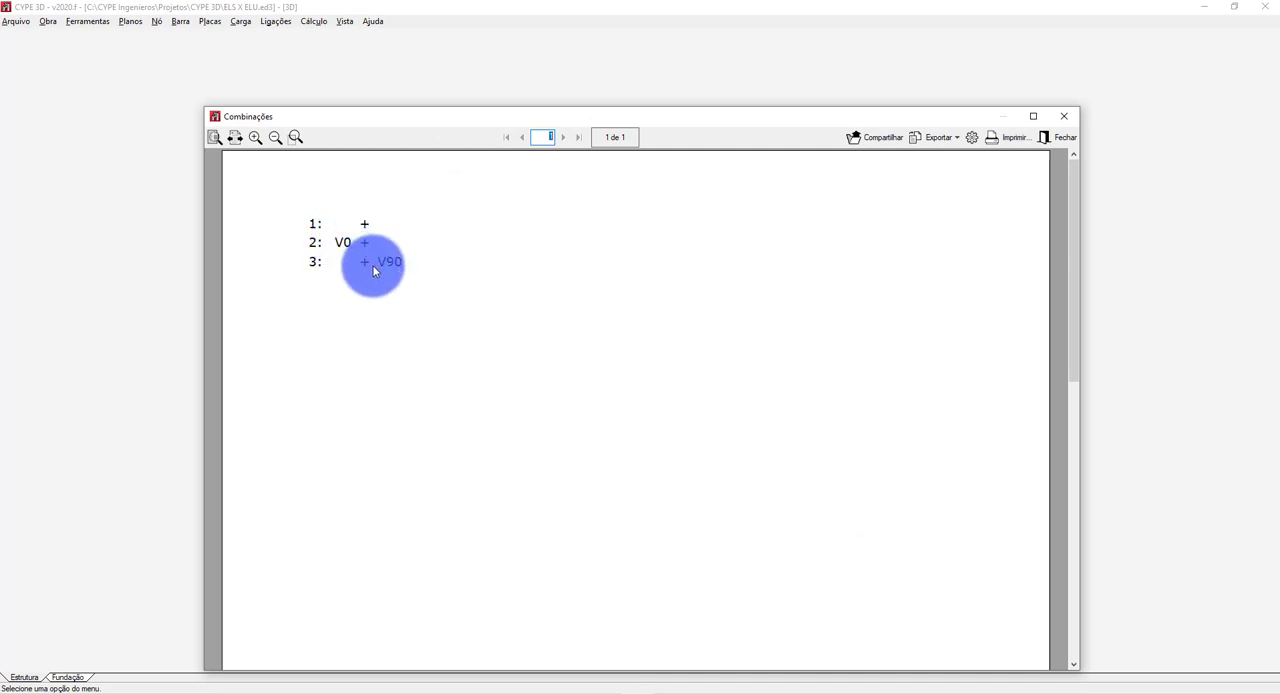
{"action": "left_click", "coordinate": [1063, 117]}
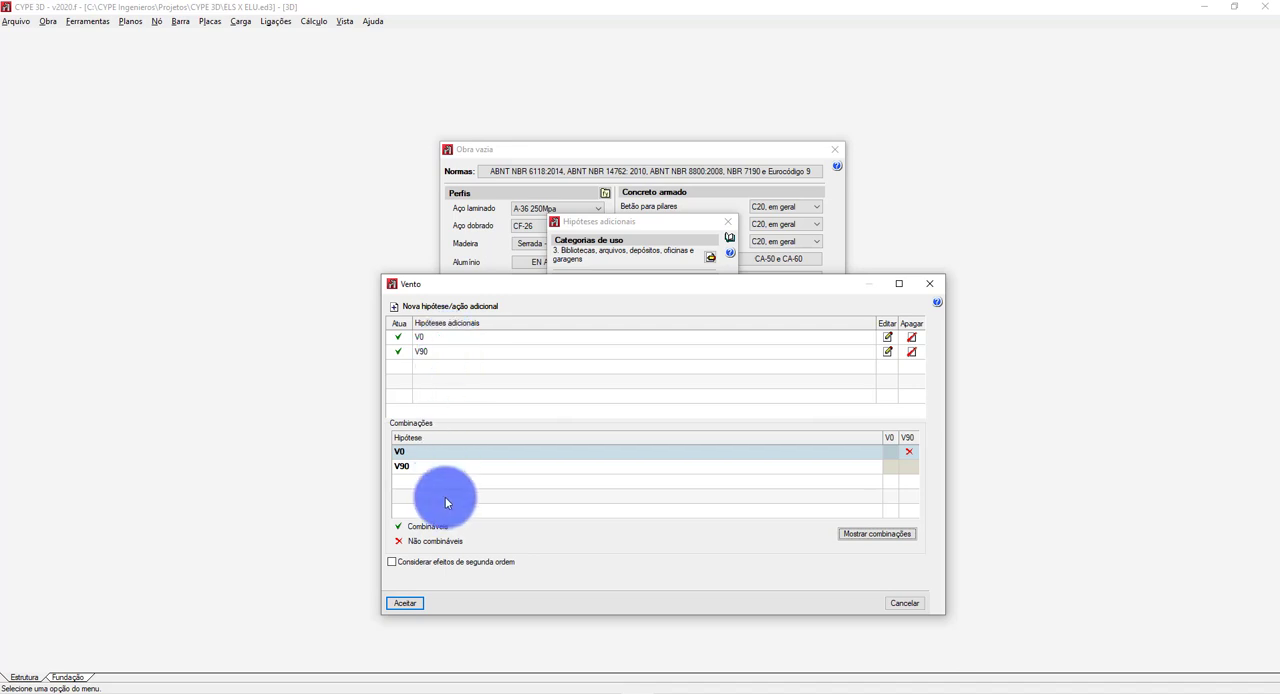
{"action": "left_click", "coordinate": [405, 604]}
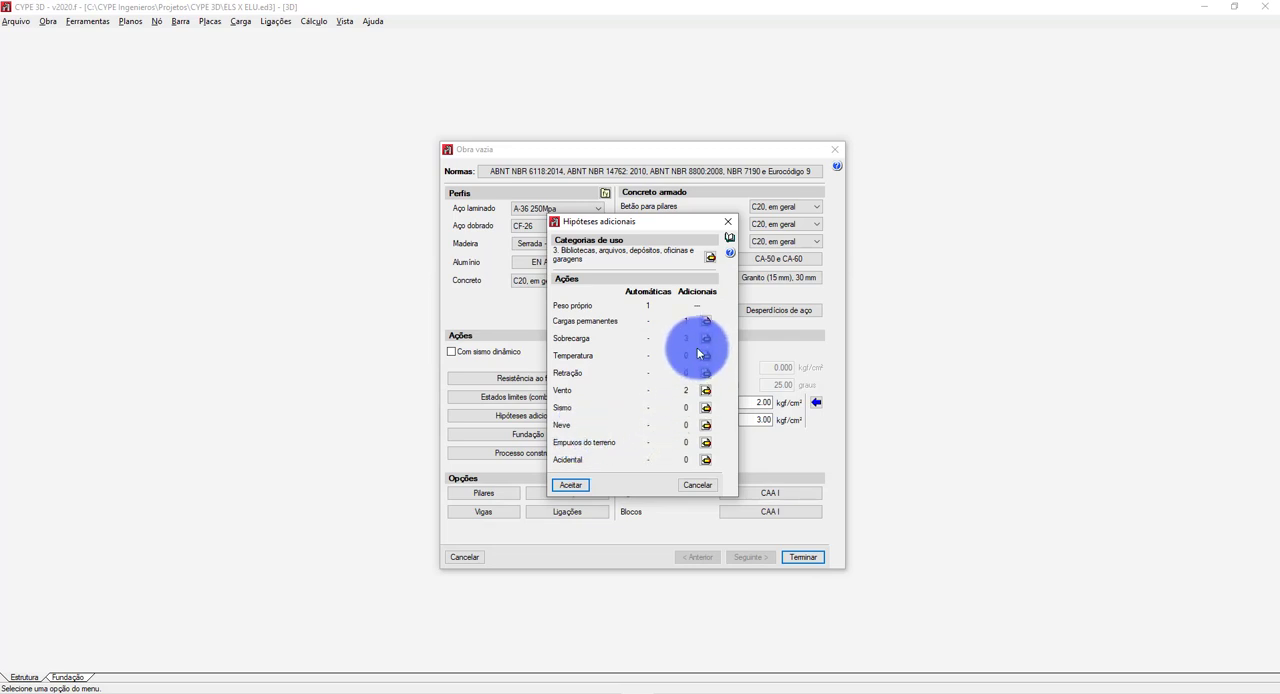
{"action": "left_click", "coordinate": [572, 487]}
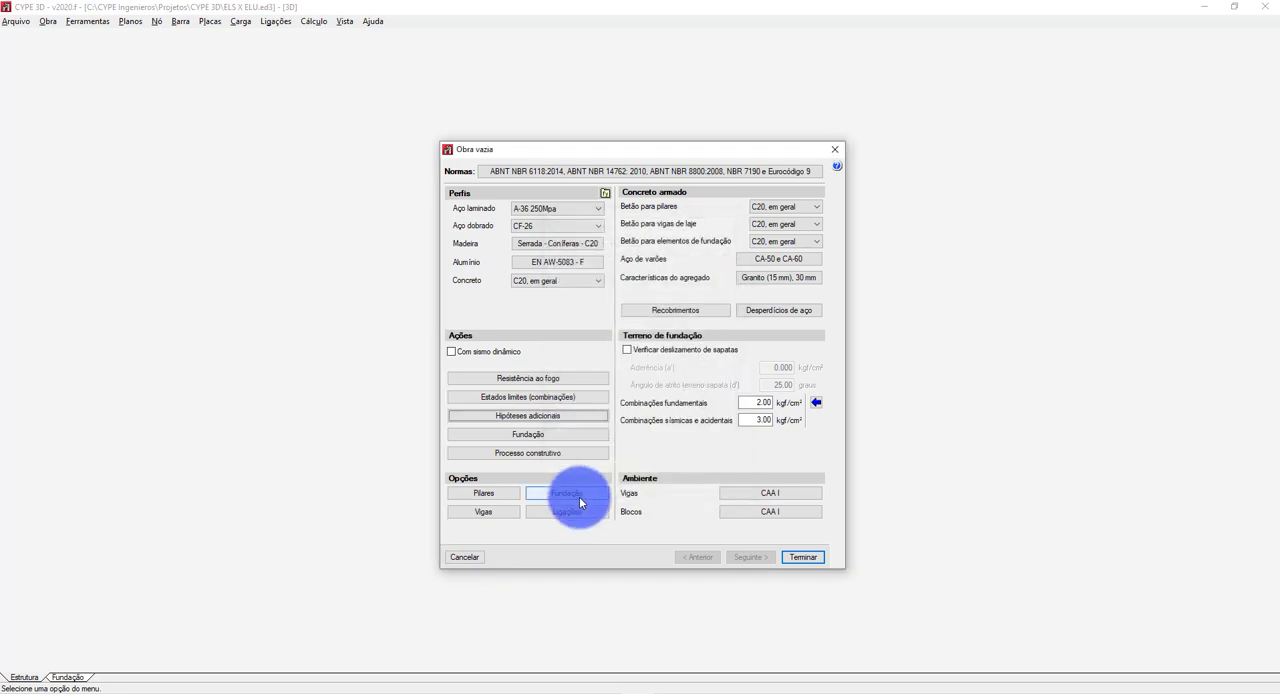
Finish the general project data, accept the notice, and keep USO 1 - SOBRECARGA ESTRUTURA as the existing use category's rolled steel option.
{"action": "left_click", "coordinate": [796, 557]}
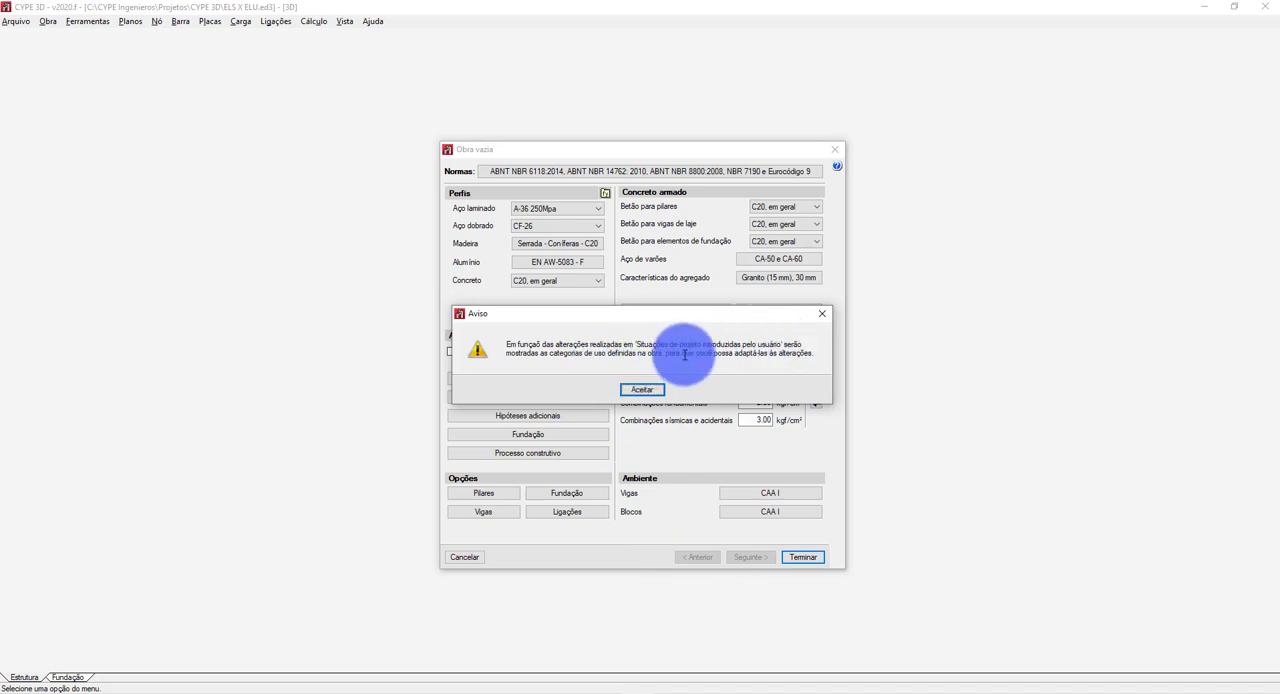
{"action": "left_click", "coordinate": [645, 389]}
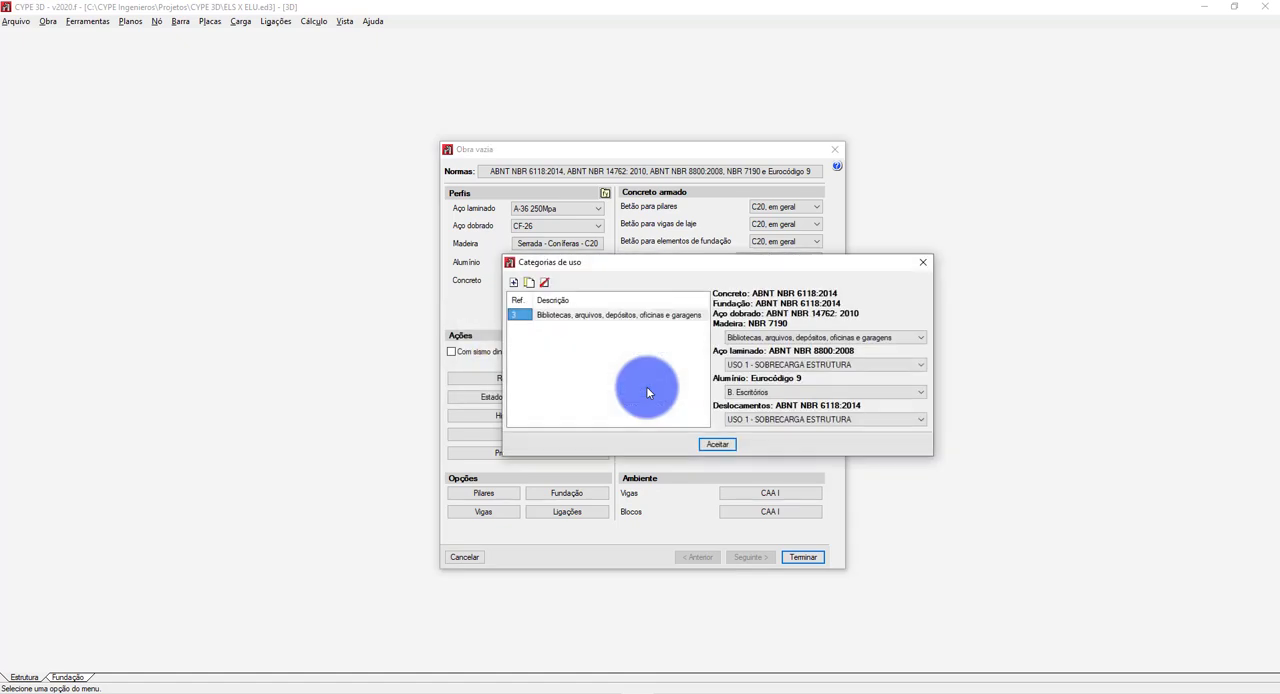
{"action": "left_click", "coordinate": [781, 365]}
{"action": "left_click", "coordinate": [782, 369]}
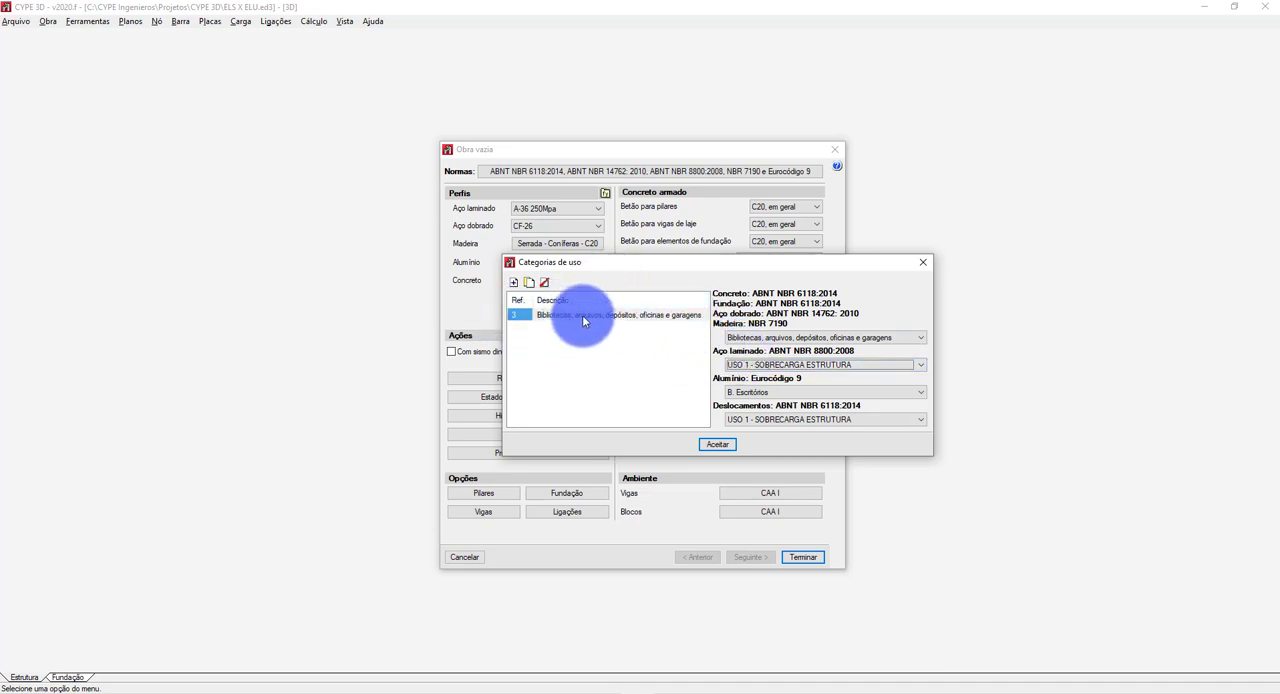
Add an Edificações residenciais use category with USO 1 - SOBRECARGA ESTRUTURA for rolled steel.
{"action": "left_click", "coordinate": [514, 282]}
{"action": "left_click", "coordinate": [657, 357]}
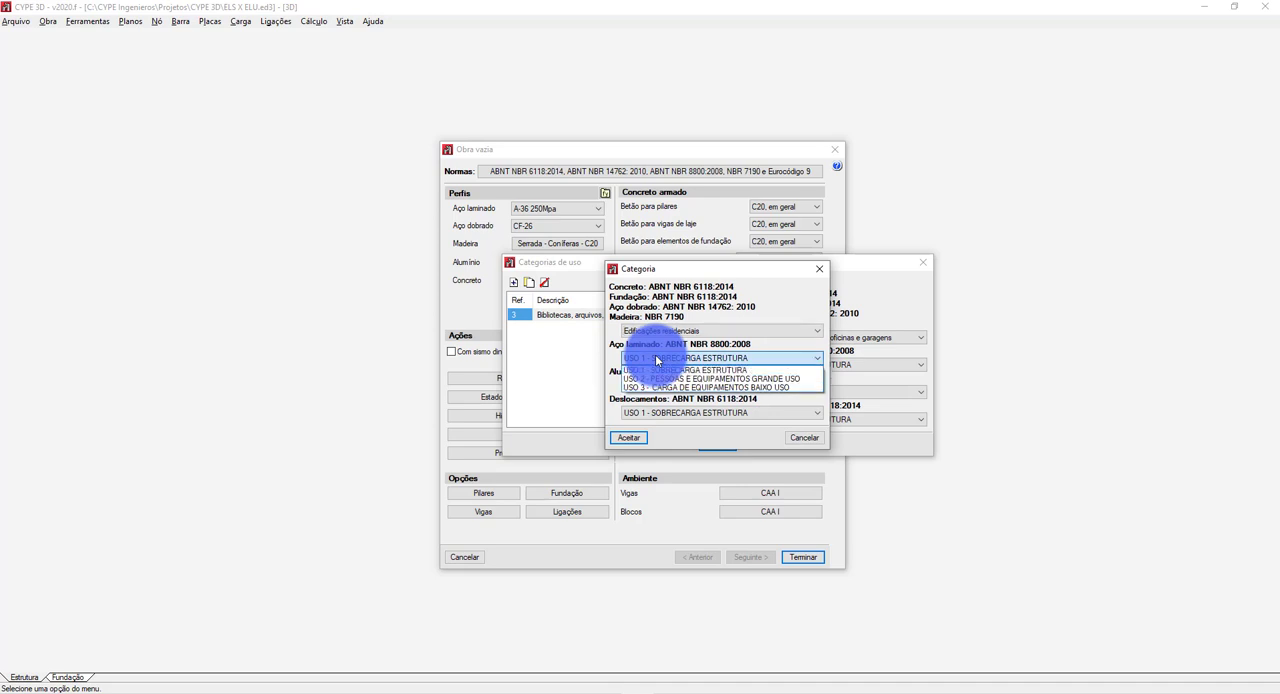
{"action": "left_click", "coordinate": [657, 357]}
{"action": "left_click", "coordinate": [648, 358]}
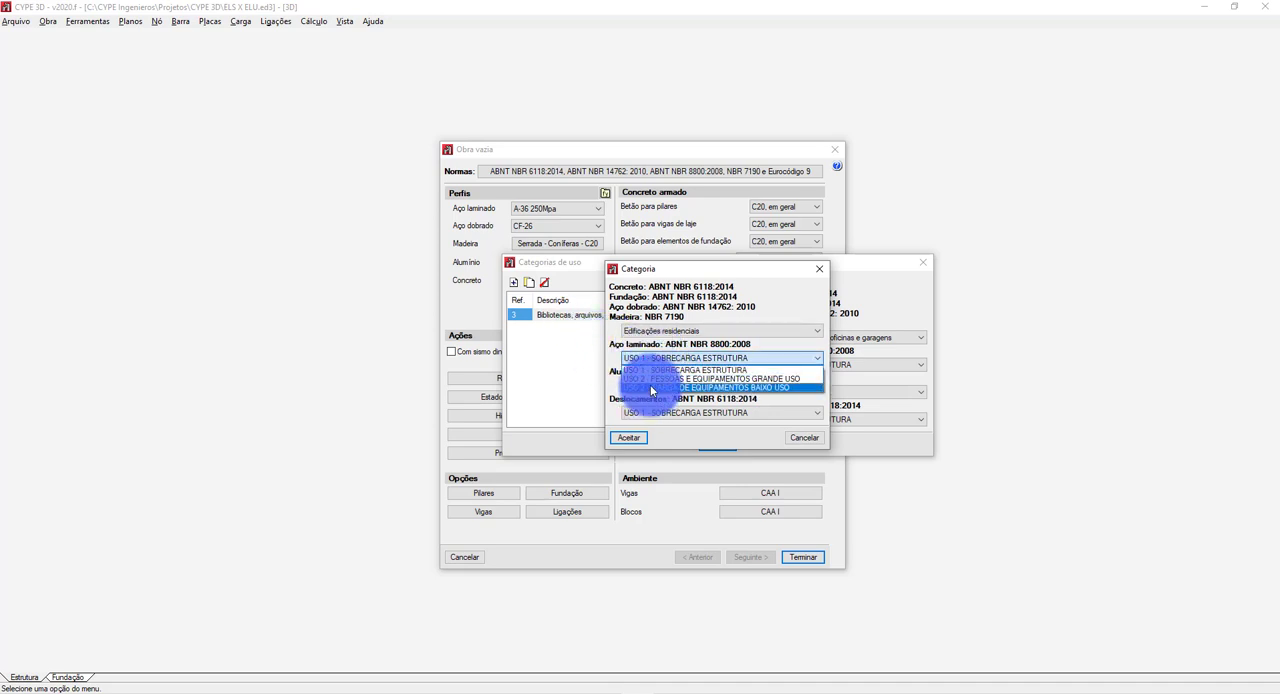
{"action": "left_click", "coordinate": [650, 370]}
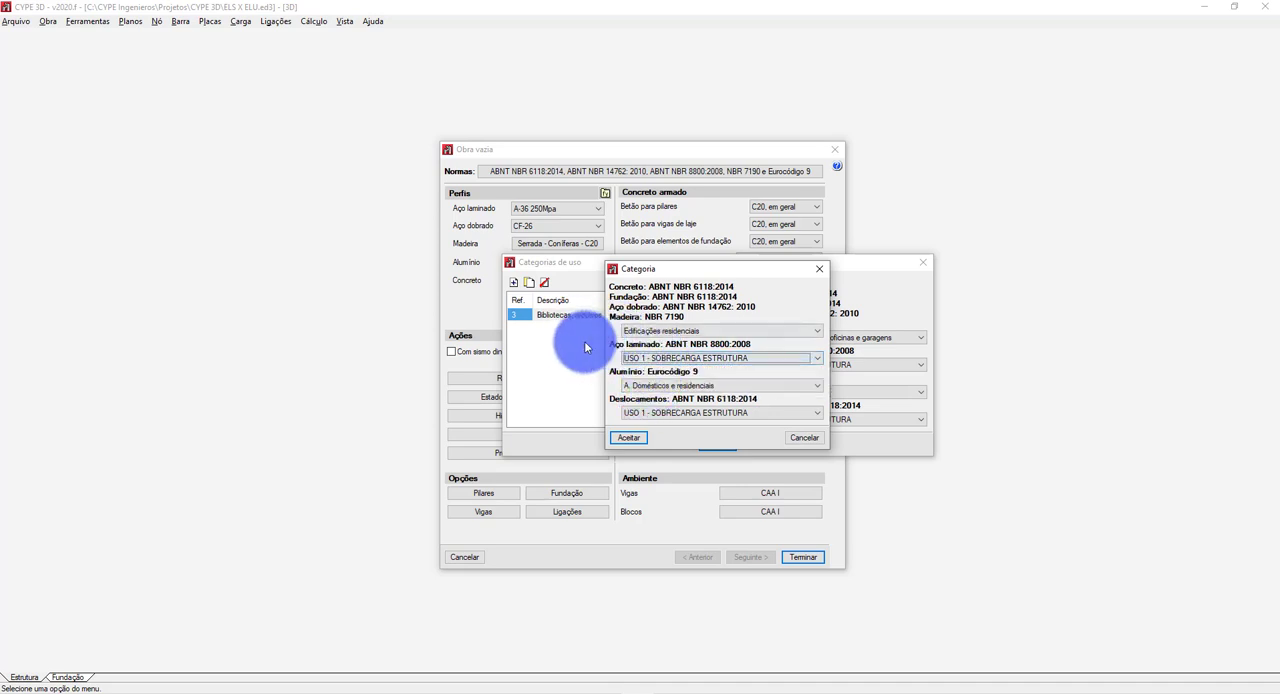
{"action": "left_click", "coordinate": [630, 438]}
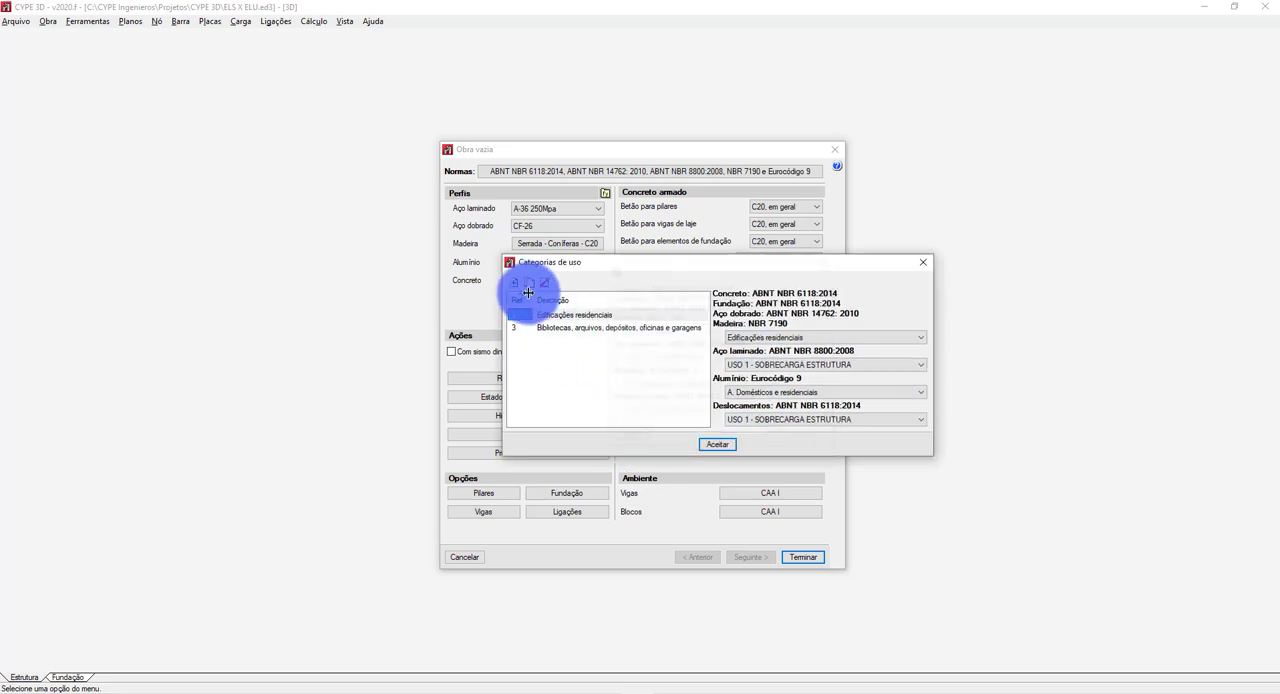
Add another Edificações residenciais category with USO 2 - PESSOAS E EQUIPAMENTOS GRANDE USO for rolled steel and displacements.
{"action": "left_click", "coordinate": [514, 285]}
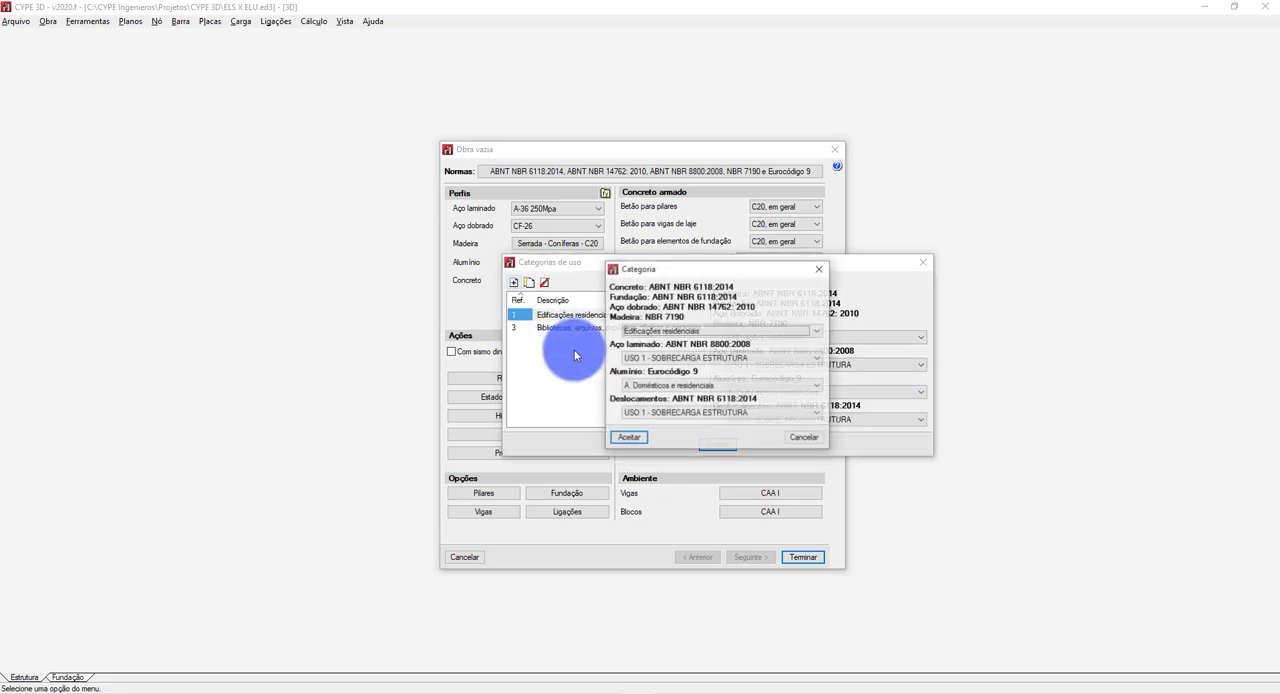
{"action": "left_click", "coordinate": [655, 358]}
{"action": "left_click", "coordinate": [659, 378]}
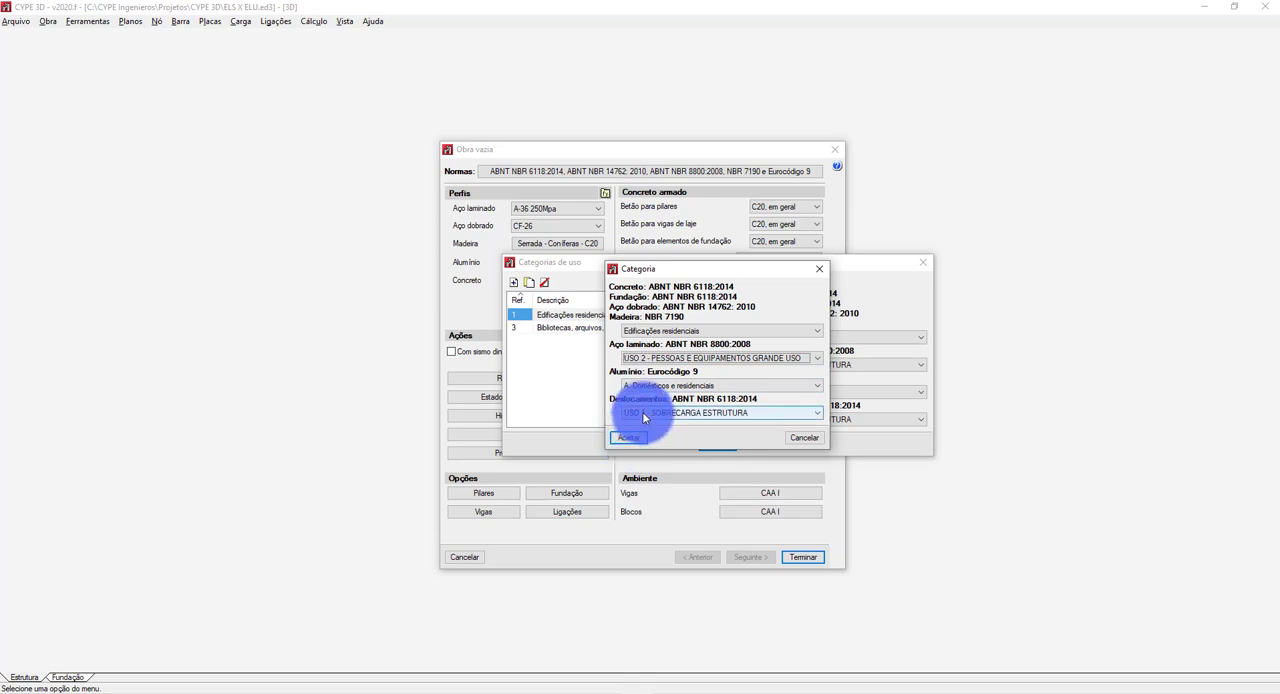
{"action": "left_click", "coordinate": [642, 413]}
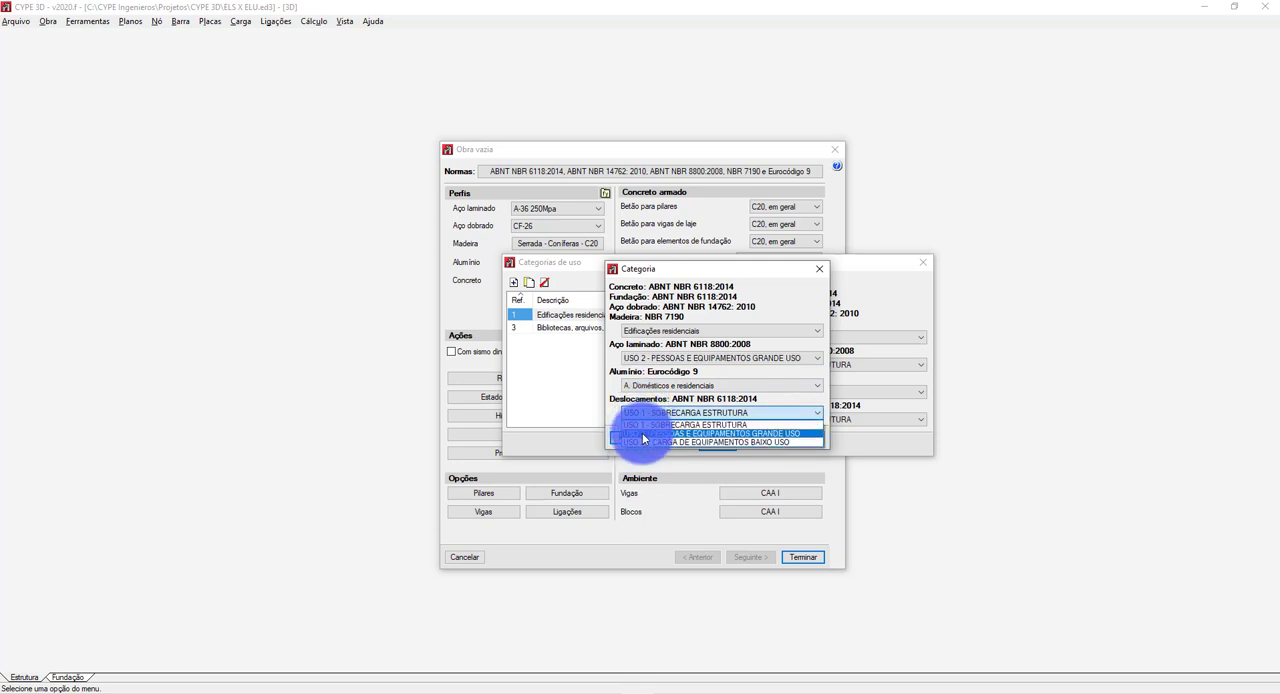
{"action": "left_click", "coordinate": [643, 433]}
{"action": "left_click", "coordinate": [621, 439]}
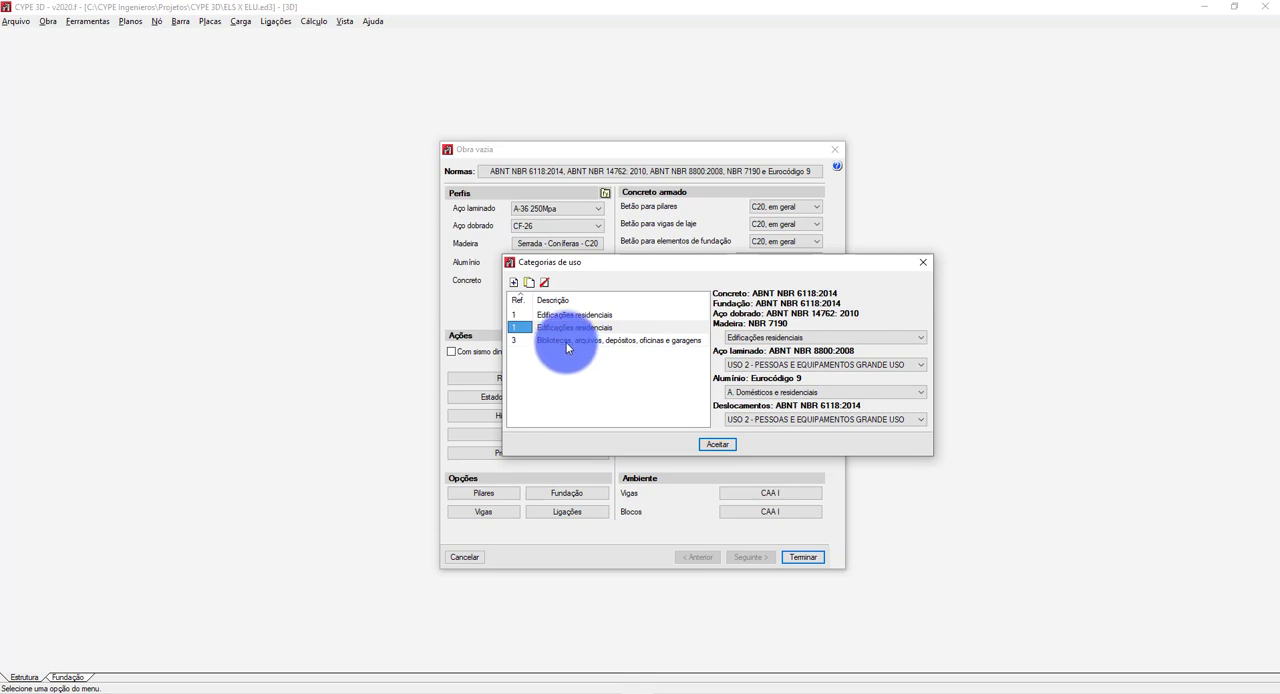
Rename the category assigned to high-use people and equipment as USO 2 and set its reference to 2.
{"action": "left_click", "coordinate": [543, 331]}
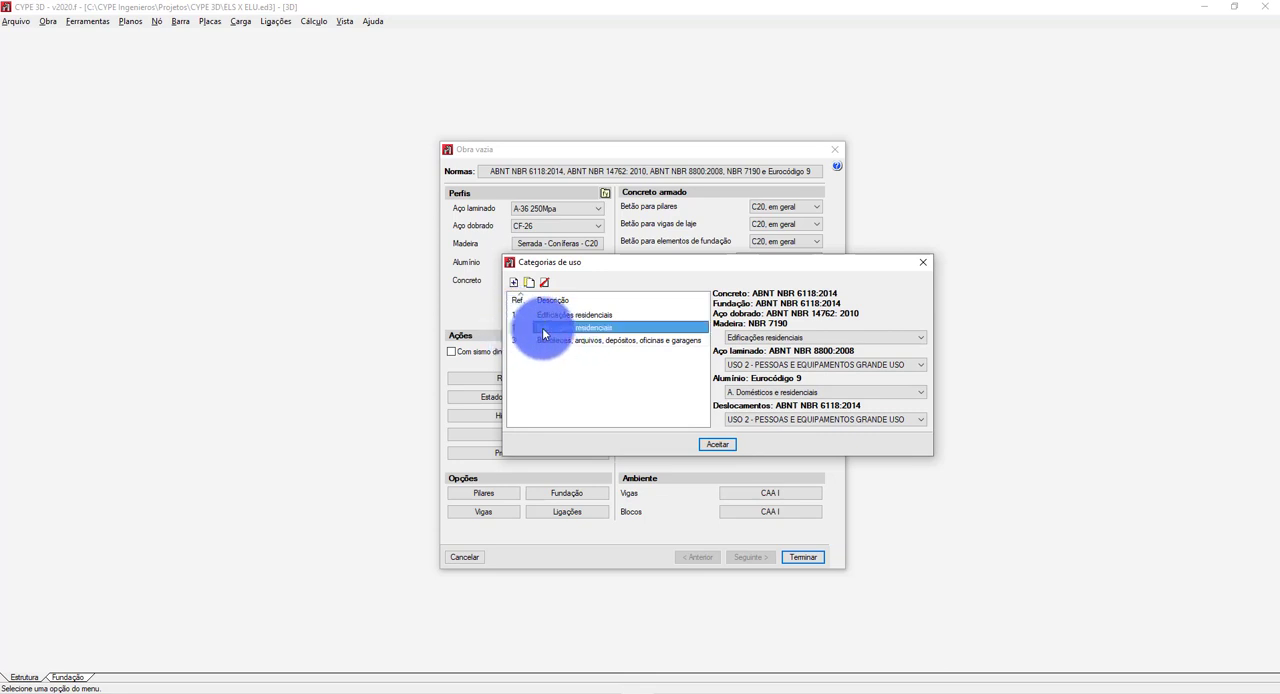
{"action": "double_click", "coordinate": [543, 331]}
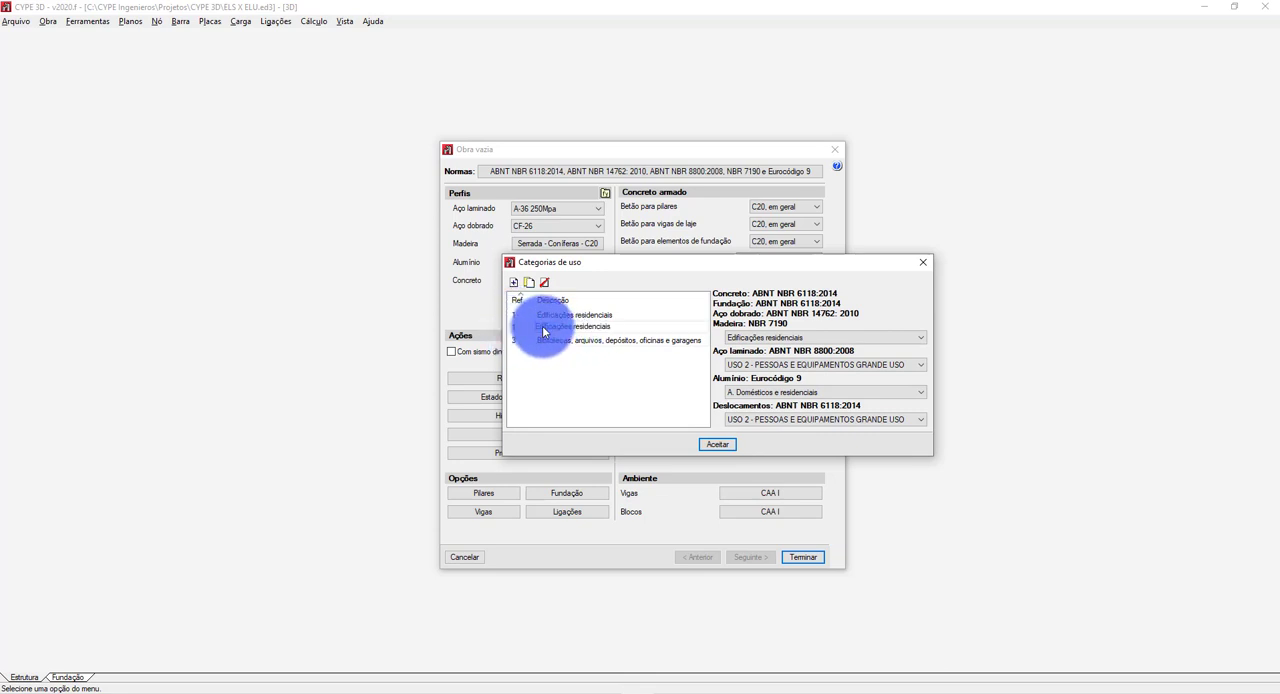
{"action": "double_click", "coordinate": [543, 331]}
{"action": "double_click", "coordinate": [626, 329]}
{"action": "left_click", "coordinate": [626, 329]}
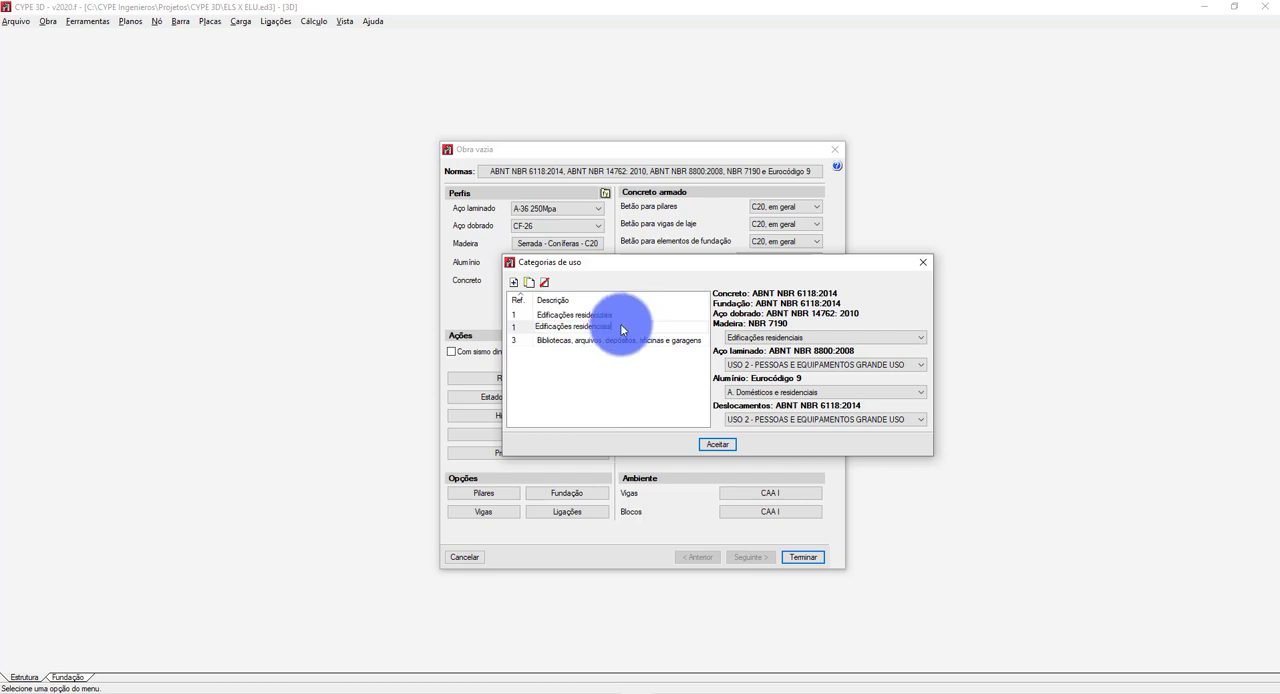
{"action": "key", "text": "BackSpace"}
{"action": "key", "text": "BackSpace"}
{"action": "key", "text": "BackSpace"}
{"action": "key", "text": "BackSpace"}
{"action": "key", "text": "BackSpace"}
{"action": "key", "text": "BackSpace"}
{"action": "key", "text": "BackSpace"}
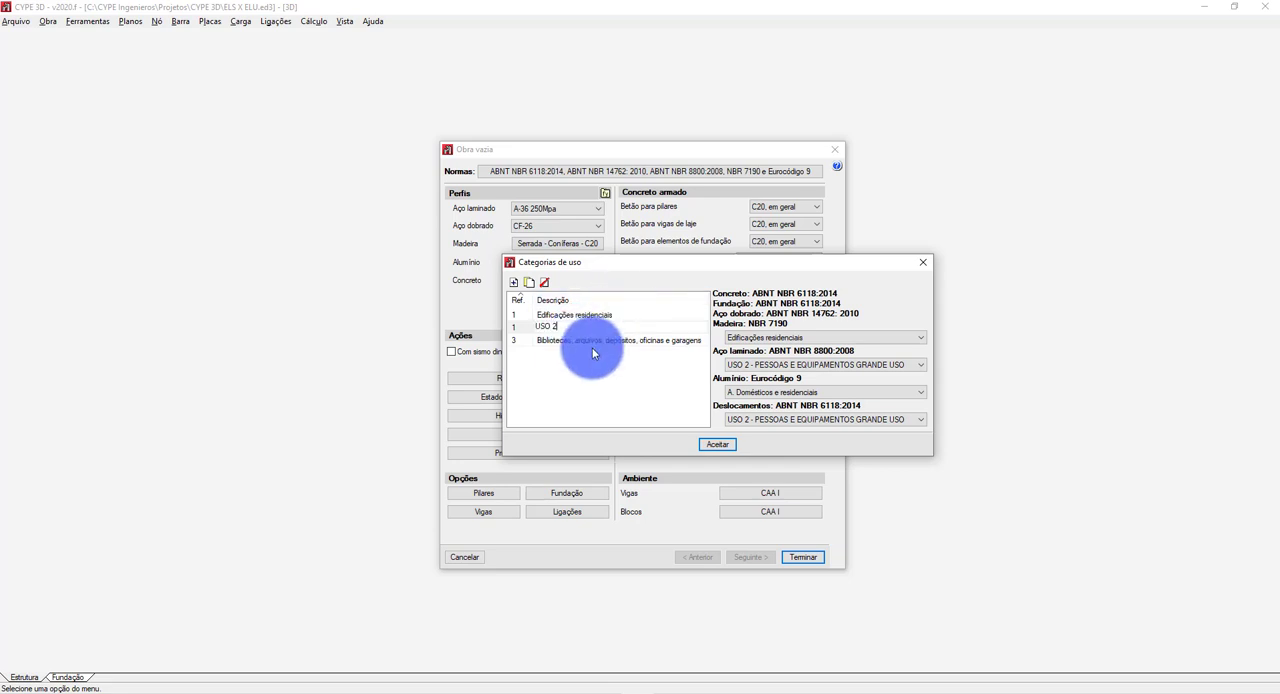
{"action": "left_click", "coordinate": [591, 346]}
{"action": "left_click", "coordinate": [519, 331]}
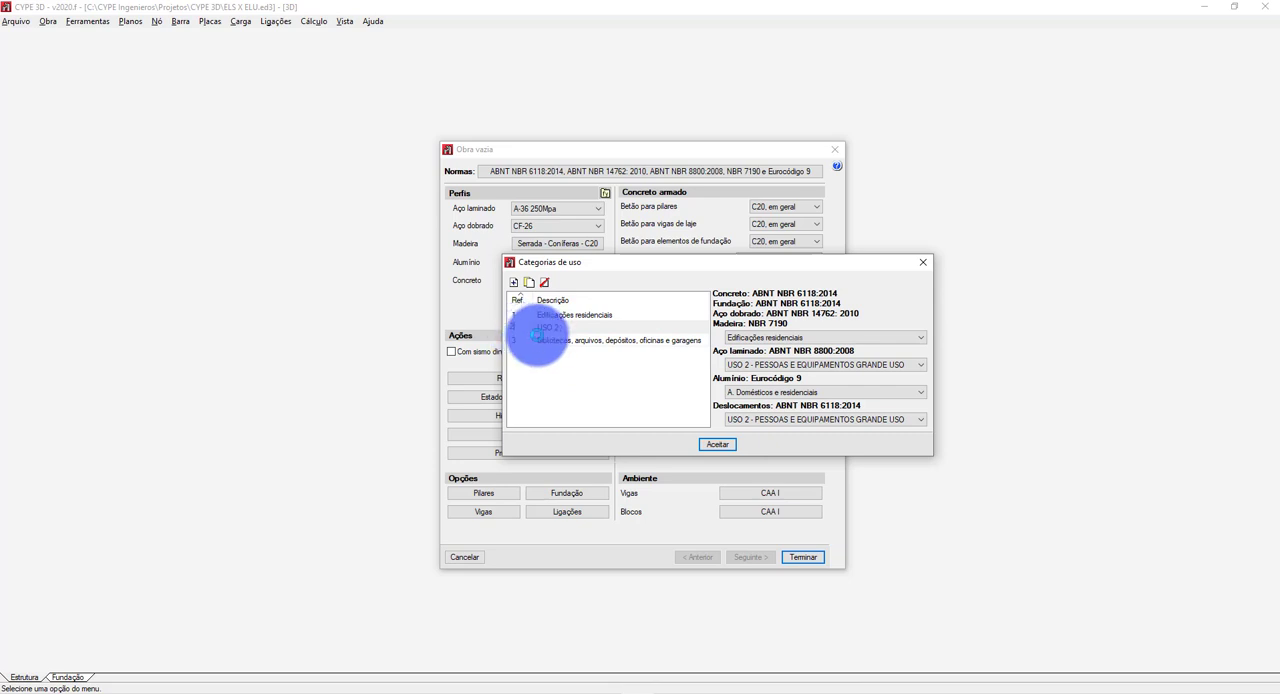
Set the reference of the Bibliotecas, arquivos, depósitos, oficinas e garagens category to 1 and rename it USO 1.
{"action": "left_click", "coordinate": [558, 341]}
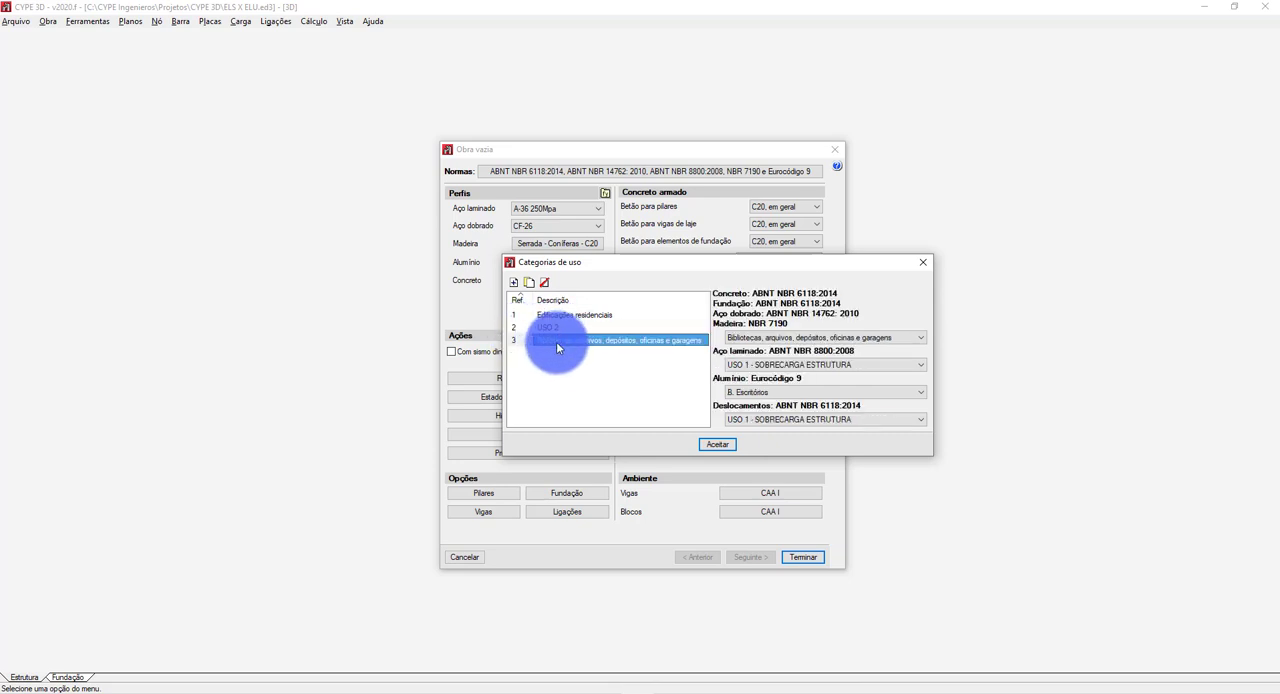
{"action": "left_click", "coordinate": [557, 343]}
{"action": "left_click", "coordinate": [557, 343]}
{"action": "double_click", "coordinate": [557, 340]}
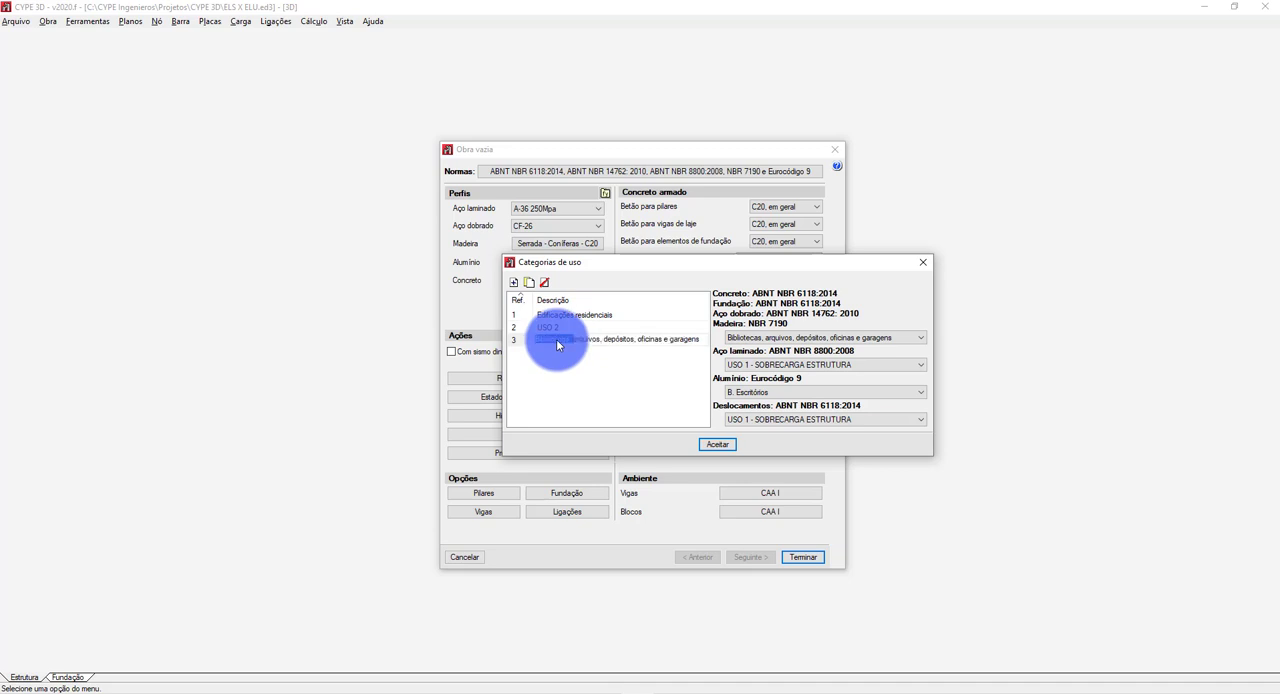
{"action": "left_click", "coordinate": [521, 340]}
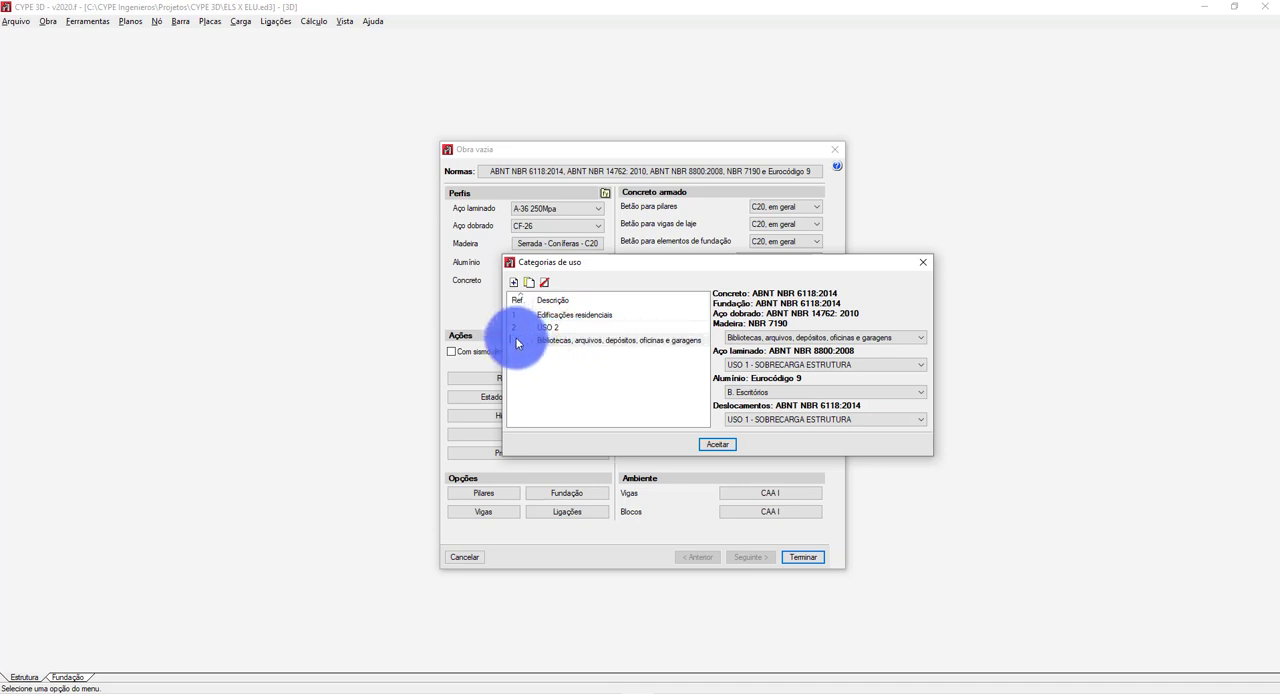
{"action": "left_click_drag", "start_coordinate": [517, 343], "coordinate": [533, 300]}
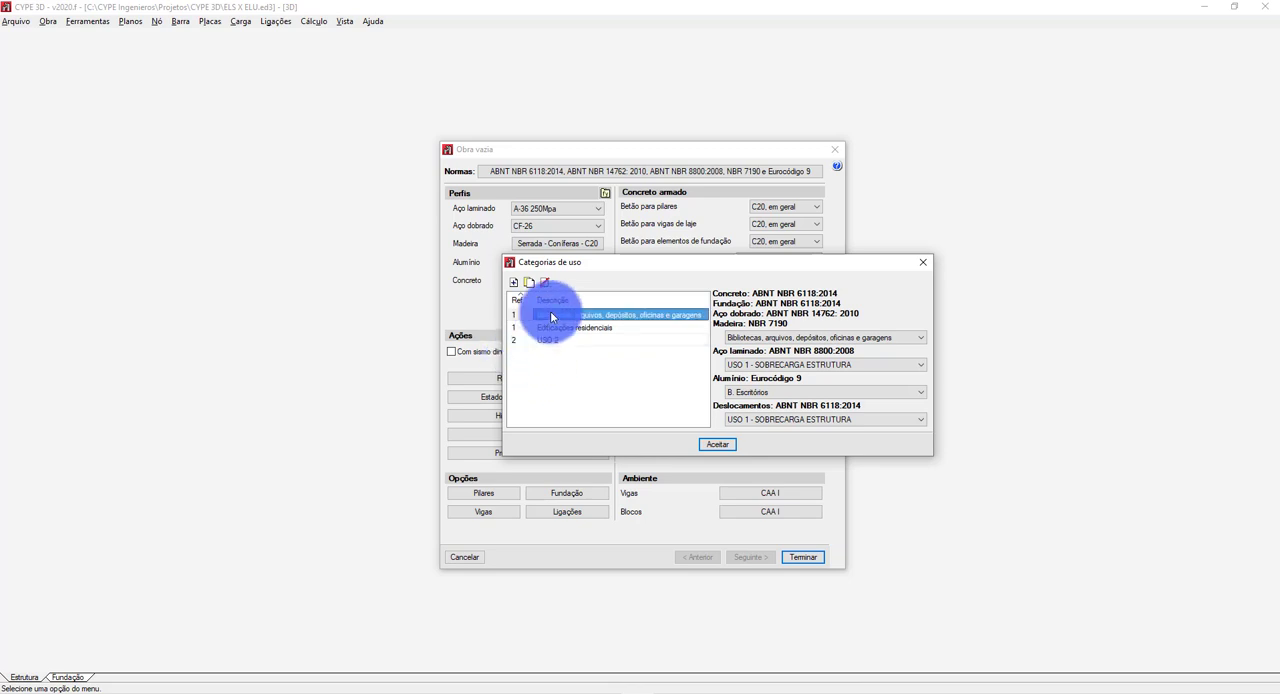
{"action": "left_click", "coordinate": [551, 317]}
{"action": "left_click", "coordinate": [551, 317]}
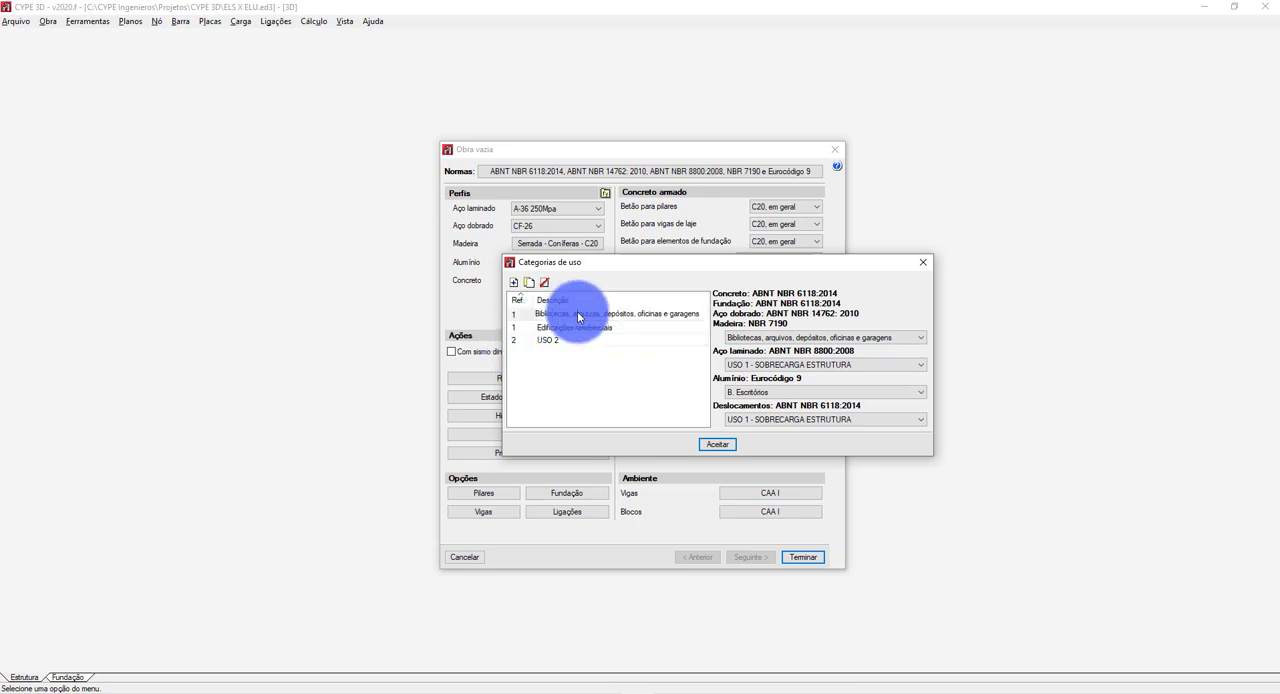
{"action": "key", "text": "Delete"}
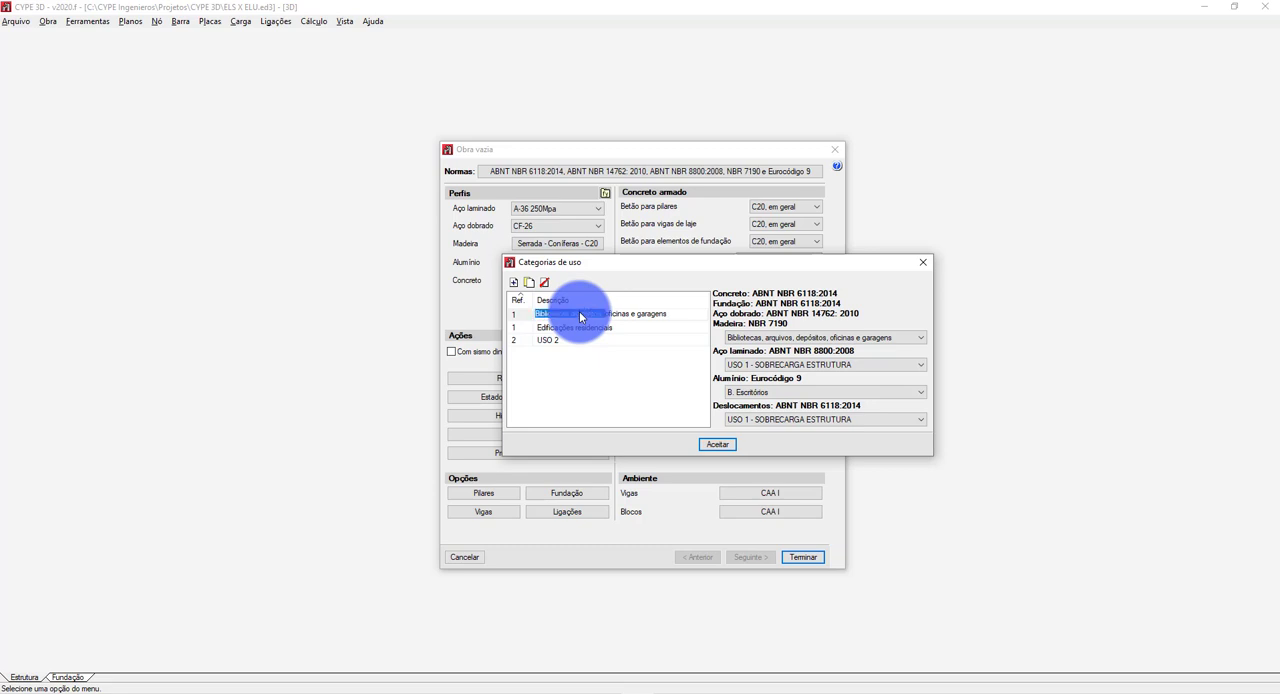
{"action": "key", "text": "Delete"}
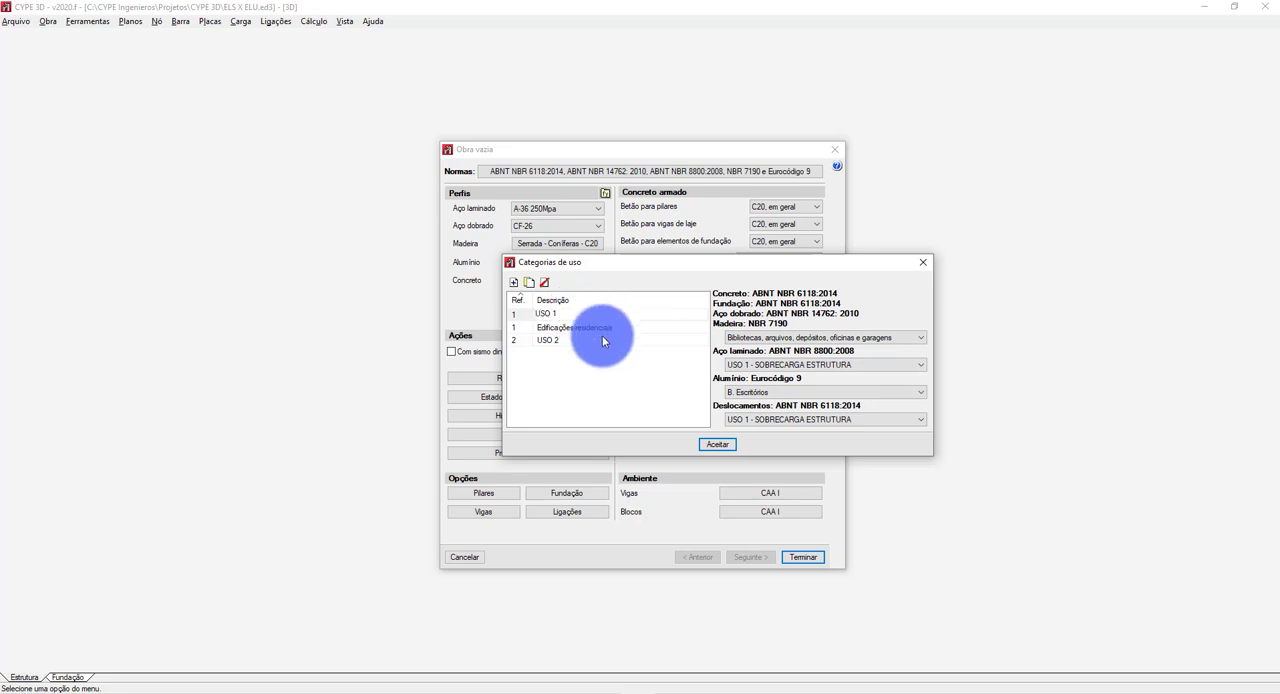
Assign USO 3 - CARGA DE EQUIPAMENTOS BAIXO USO to rolled steel and displacements in the remaining Edificações residenciais category.
{"action": "left_click", "coordinate": [592, 331]}
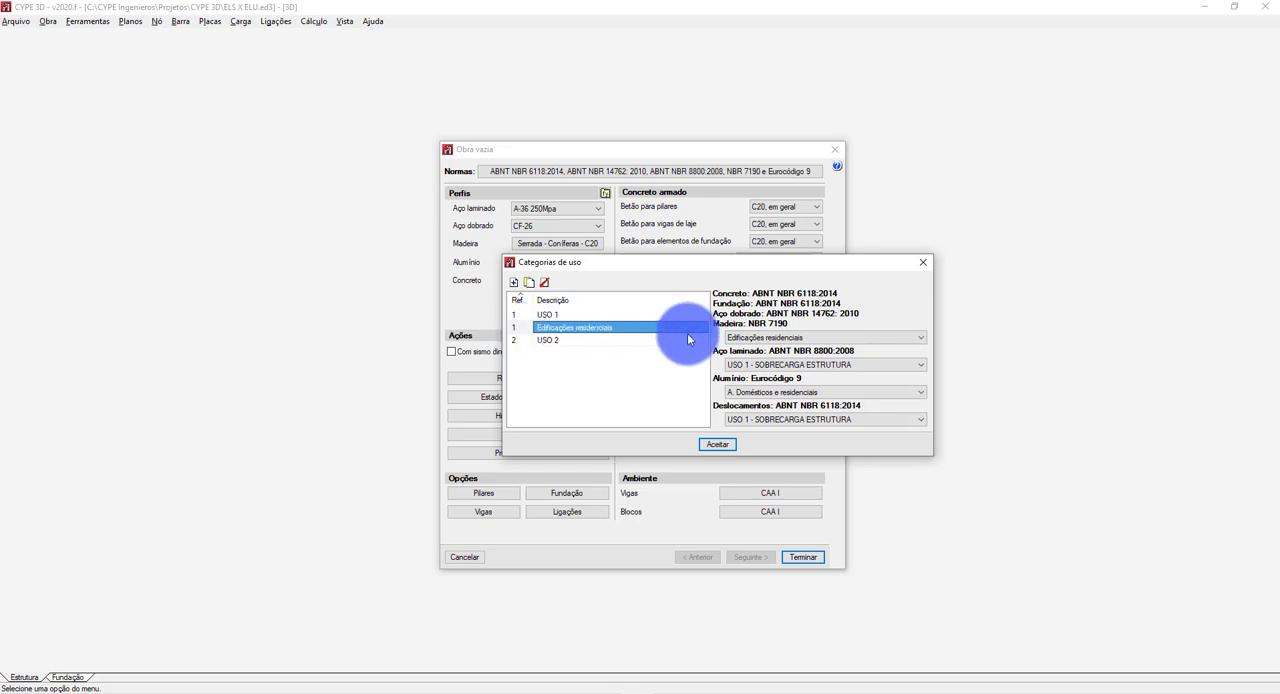
{"action": "left_click", "coordinate": [740, 365]}
{"action": "left_click", "coordinate": [750, 392]}
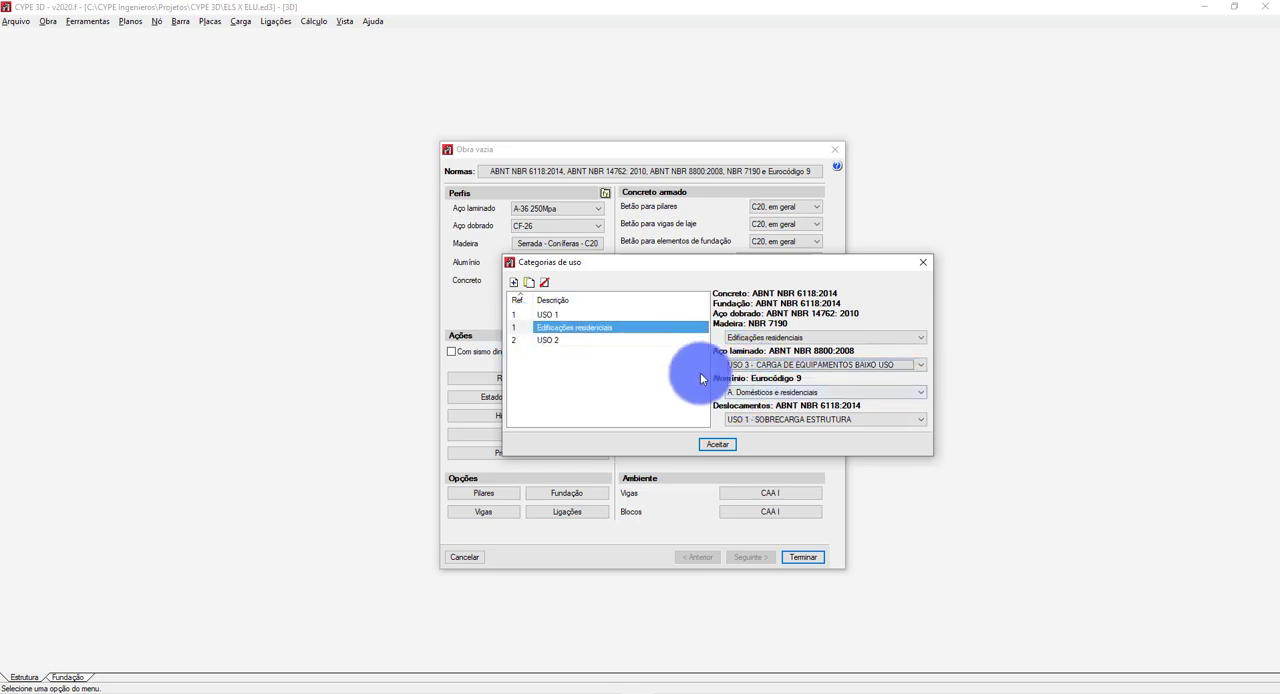
{"action": "left_click", "coordinate": [766, 419]}
{"action": "left_click", "coordinate": [758, 455]}
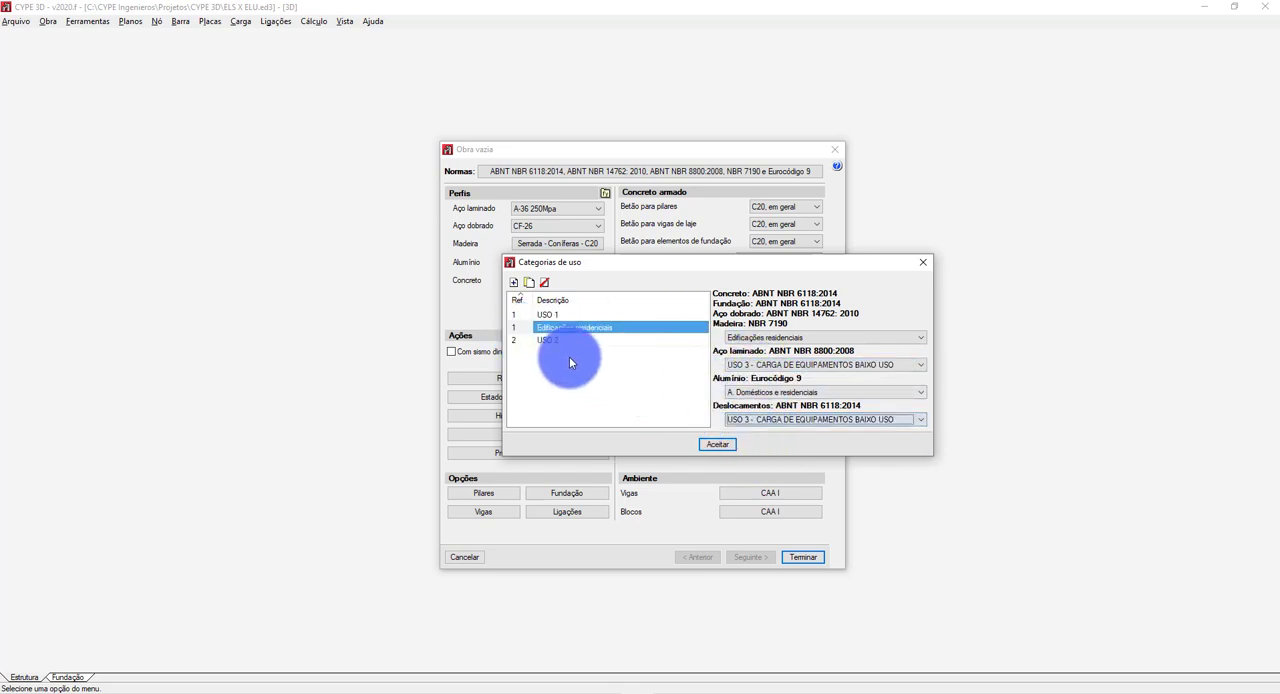
Rename the remaining Edificações residenciais category as USO 3 and set its reference to 3.
{"action": "left_click", "coordinate": [545, 330]}
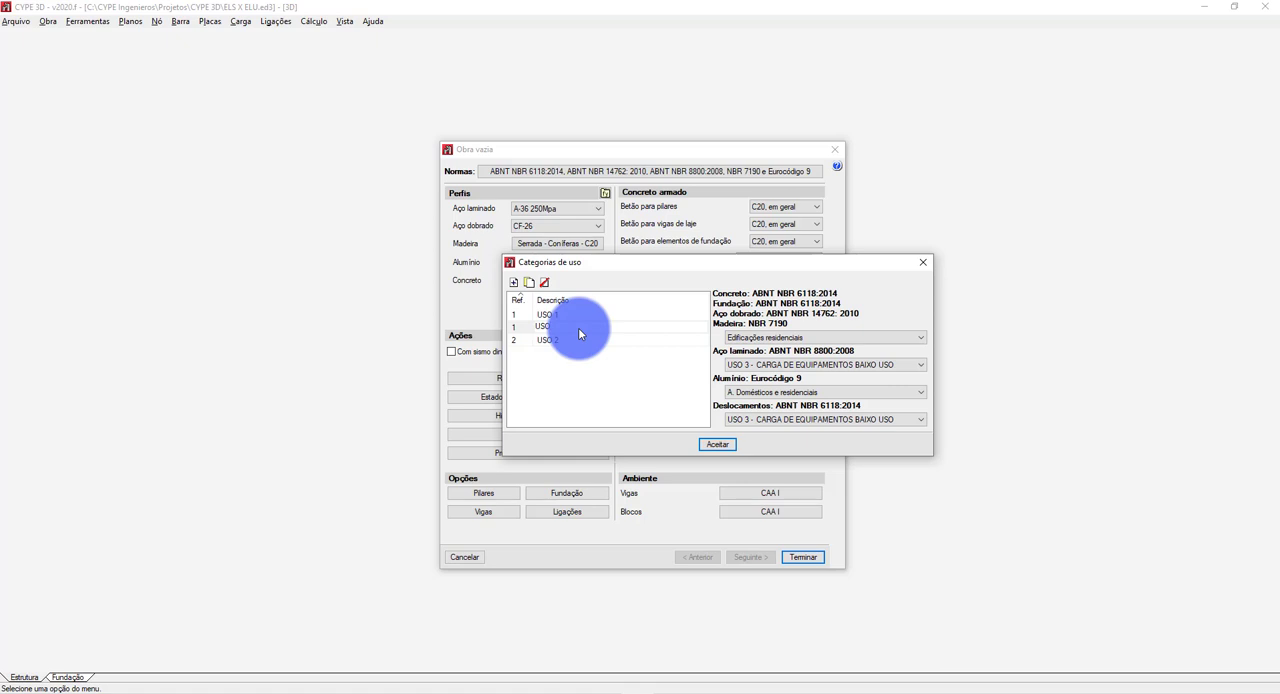
{"action": "left_click", "coordinate": [557, 350]}
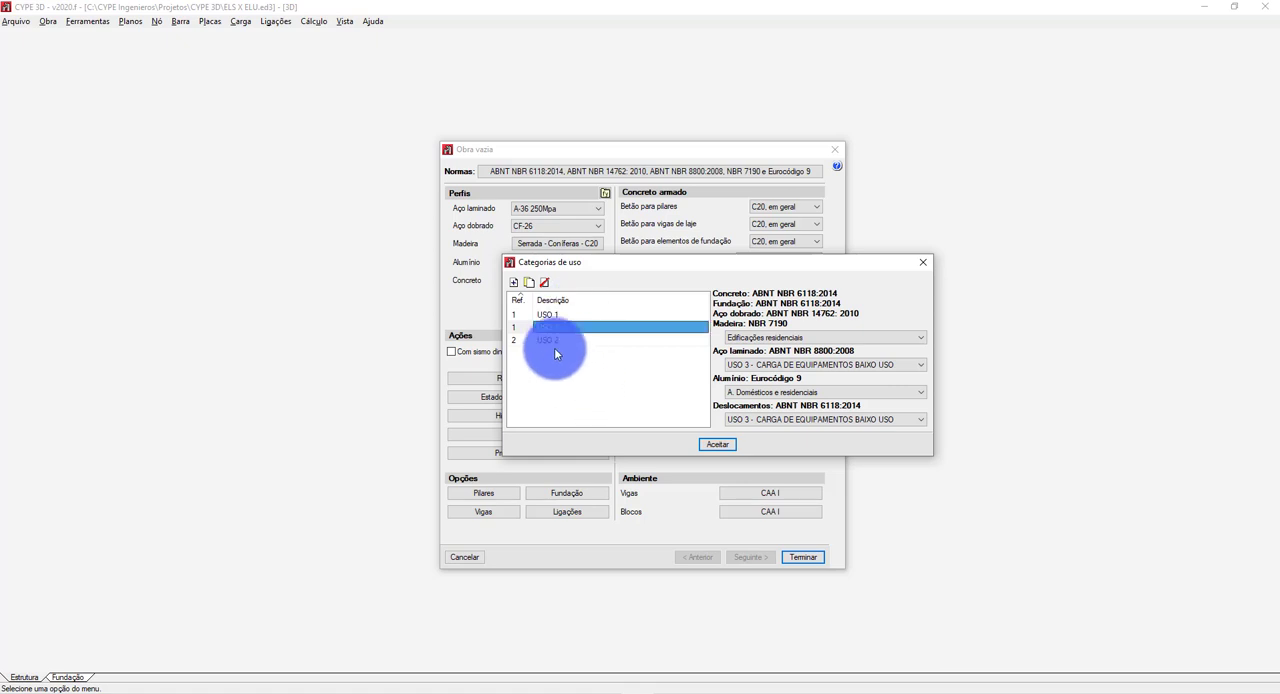
{"action": "left_click", "coordinate": [522, 329]}
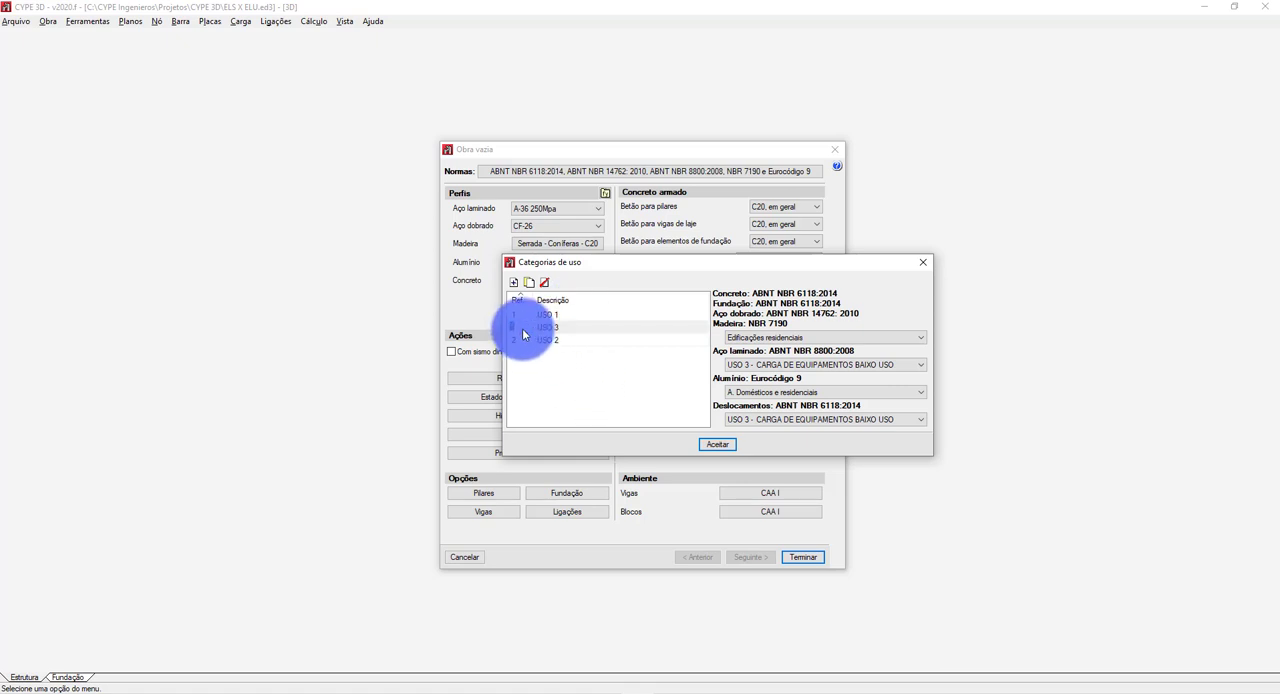
{"action": "left_click", "coordinate": [530, 360]}
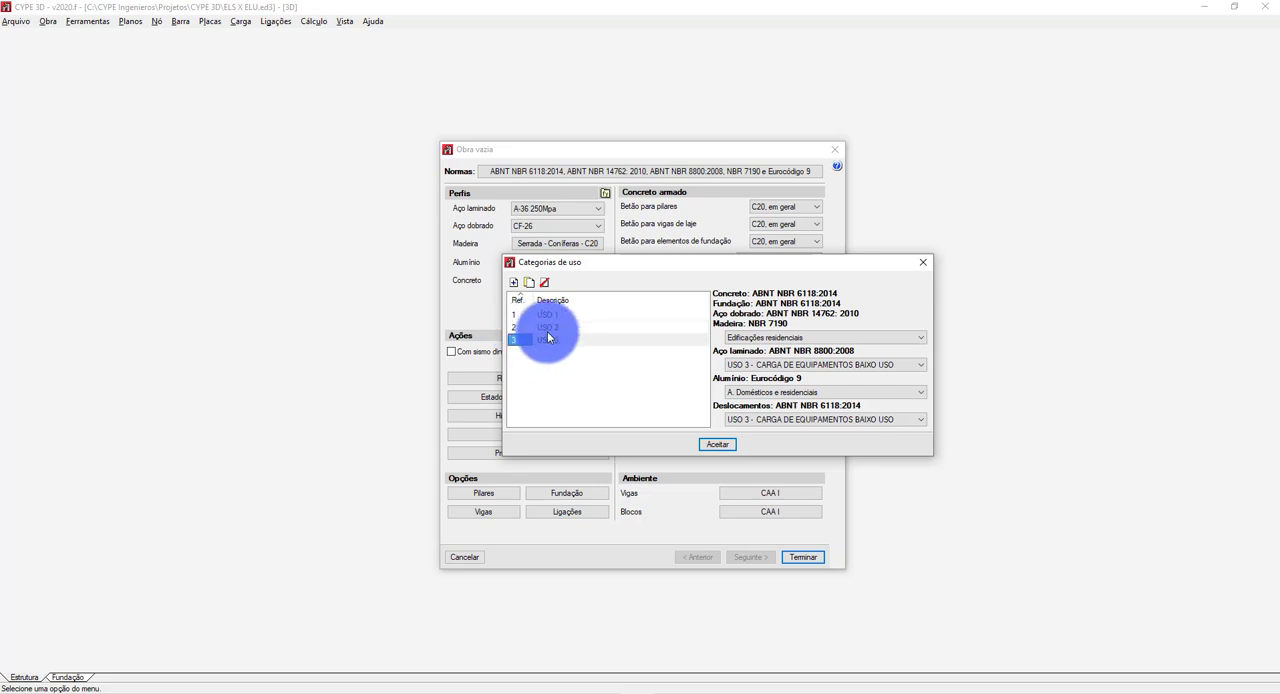
Check the rolled steel and displacement assignments of USO 1, USO 2 and USO 3, and accept the use categories.
{"action": "left_click", "coordinate": [557, 314]}
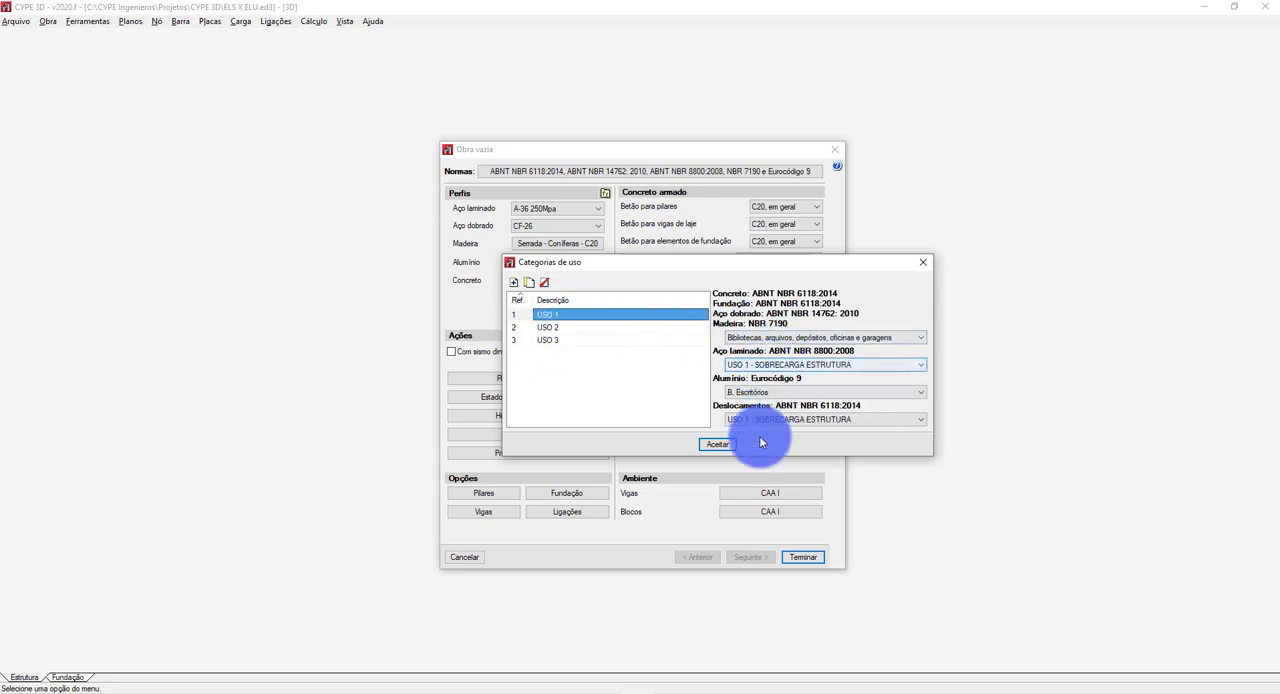
{"action": "left_click", "coordinate": [600, 328]}
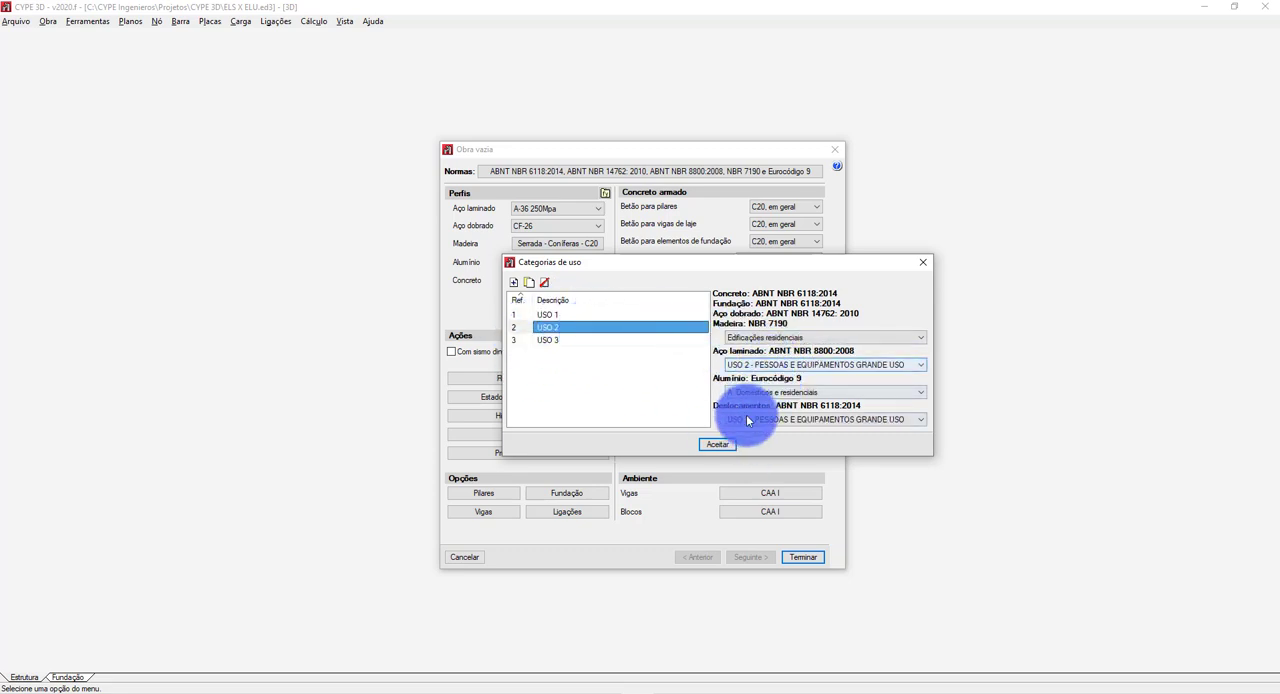
{"action": "left_click", "coordinate": [628, 340]}
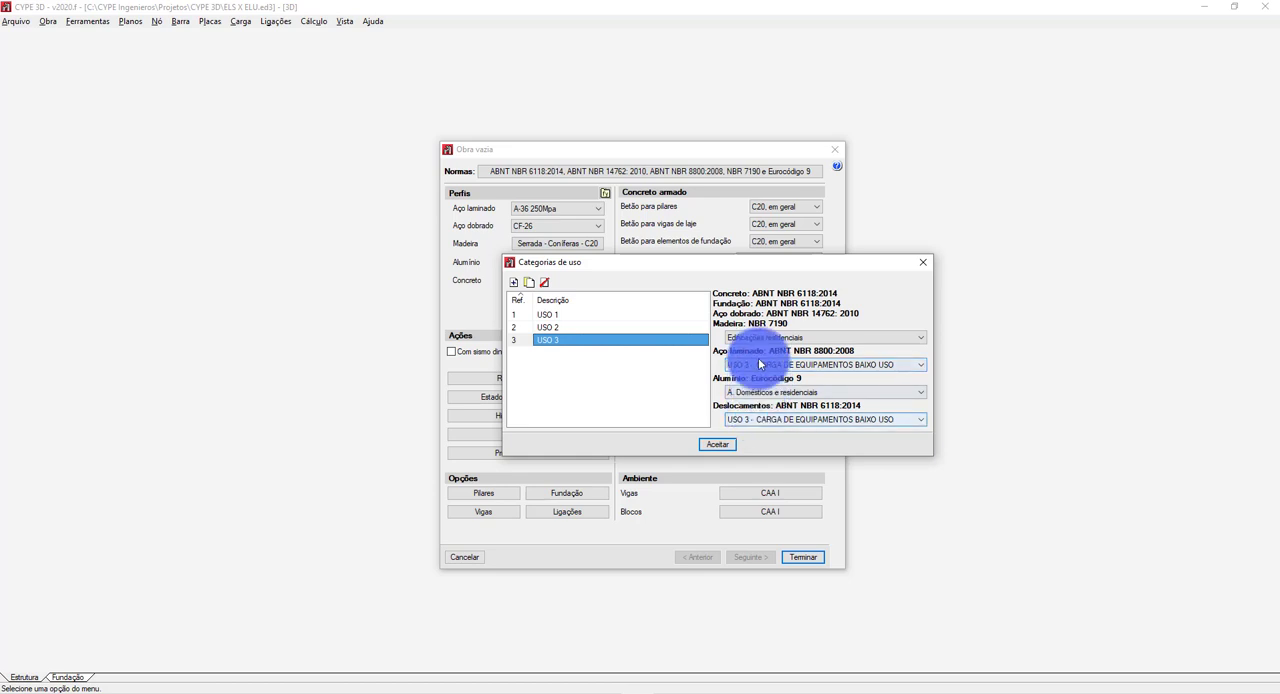
{"action": "left_click", "coordinate": [575, 315]}
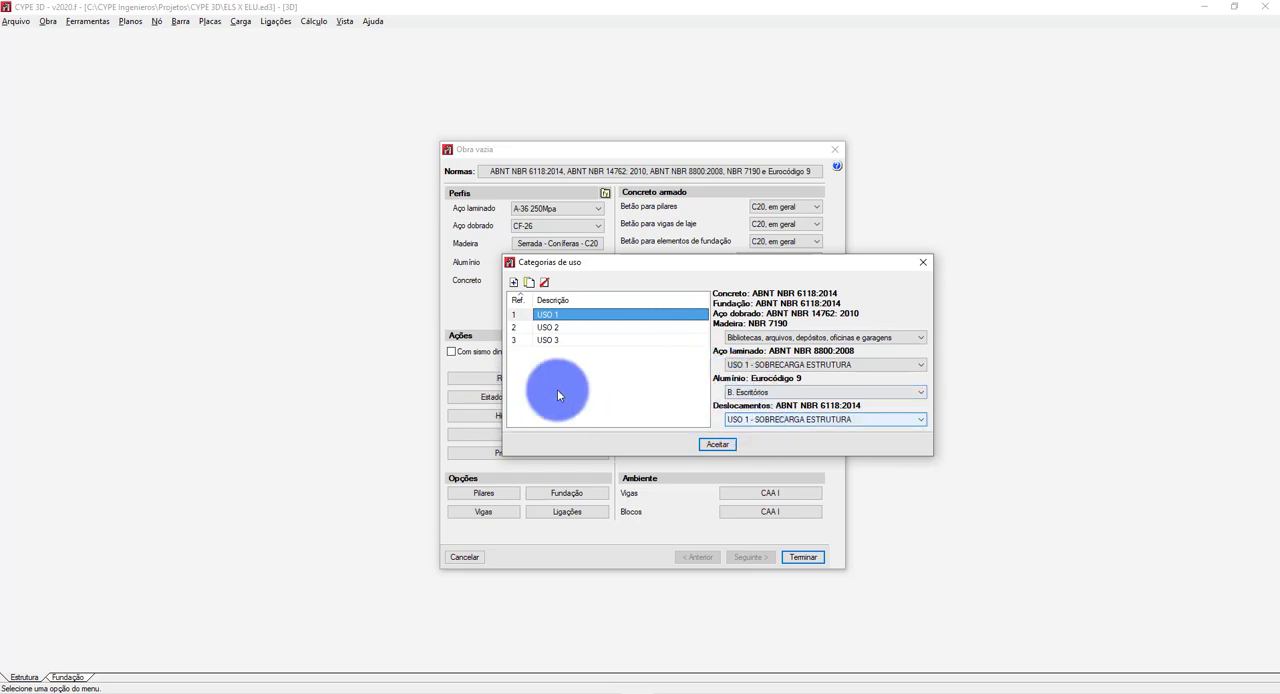
{"action": "left_click", "coordinate": [717, 444]}
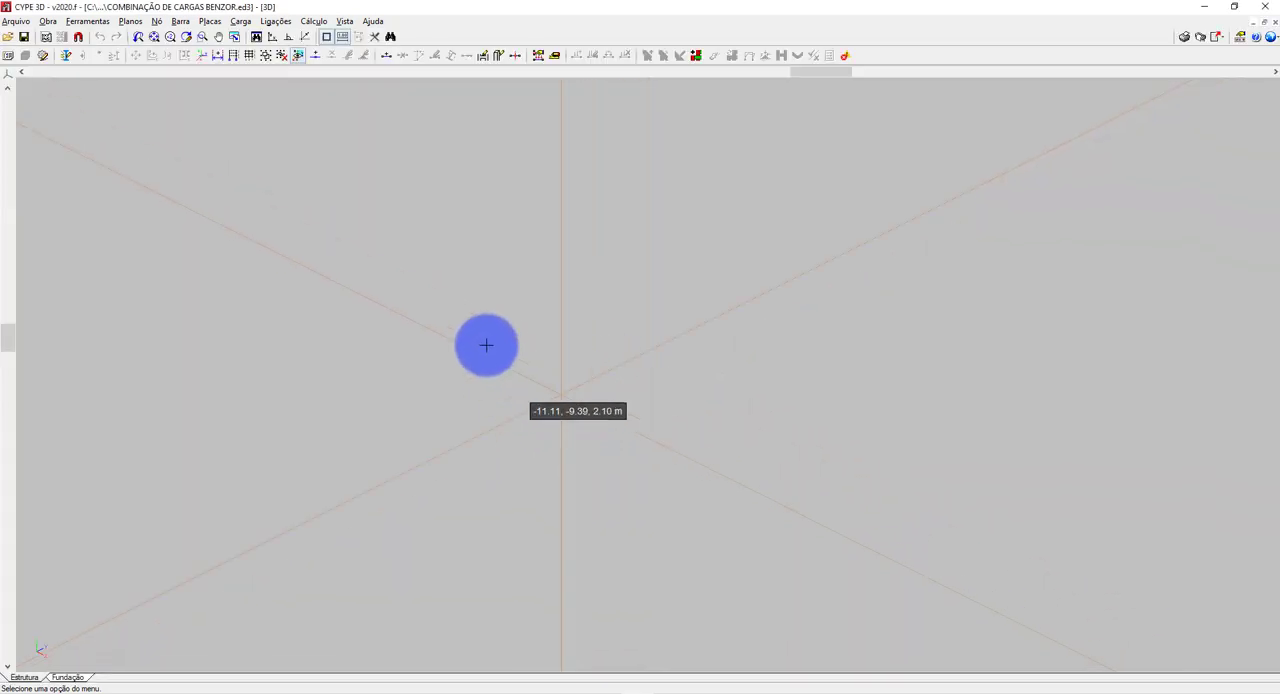
Start a new bar and set its profile to a simple IPE 200.
{"action": "left_click", "coordinate": [243, 21]}
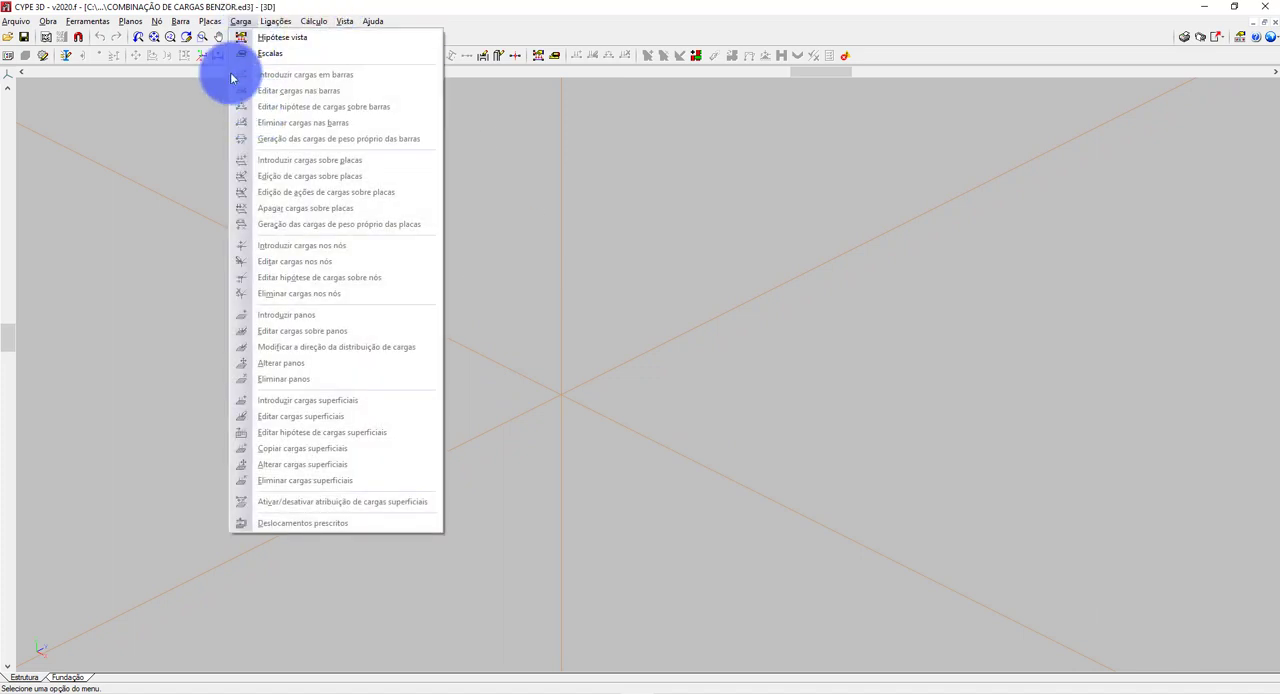
{"action": "mouse_move", "coordinate": [212, 21]}
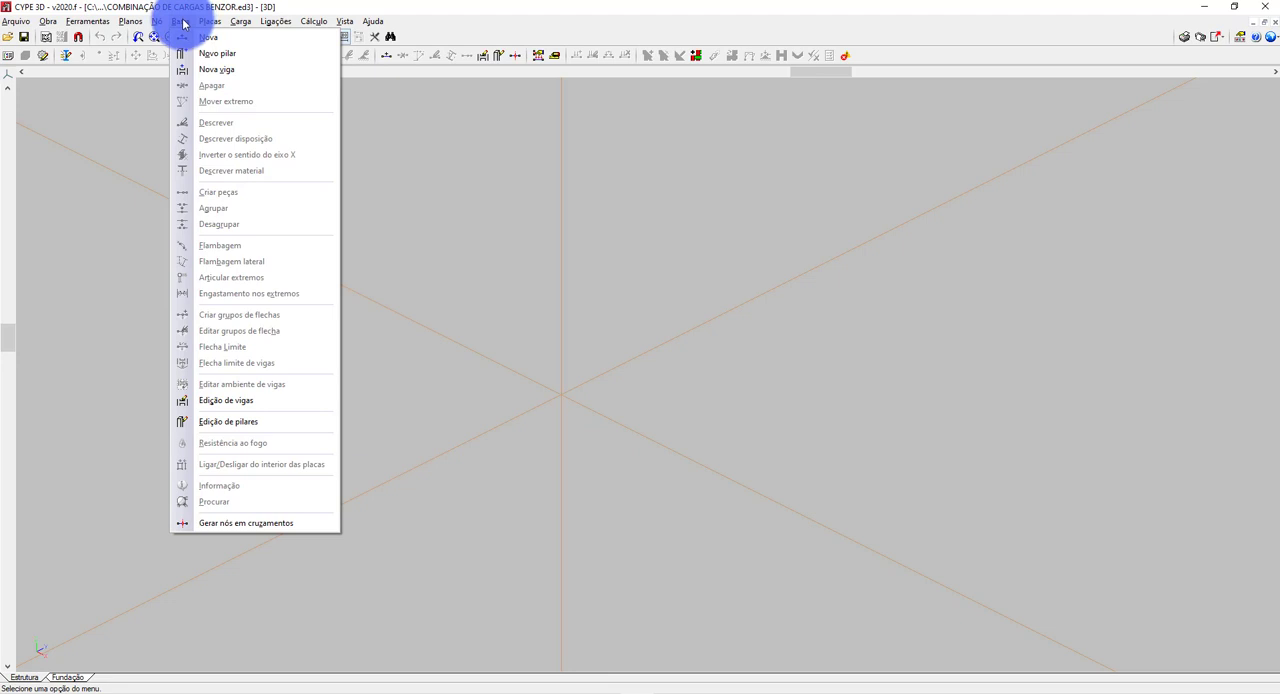
{"action": "left_click", "coordinate": [207, 37]}
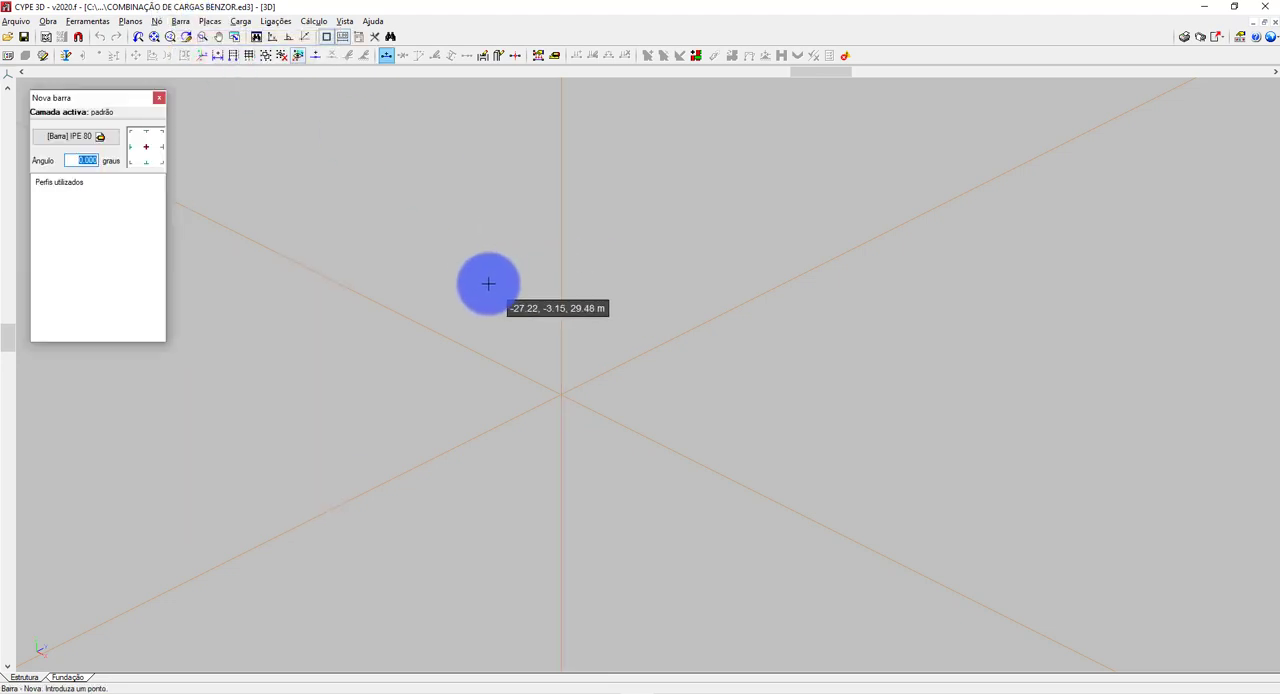
{"action": "left_click", "coordinate": [106, 137]}
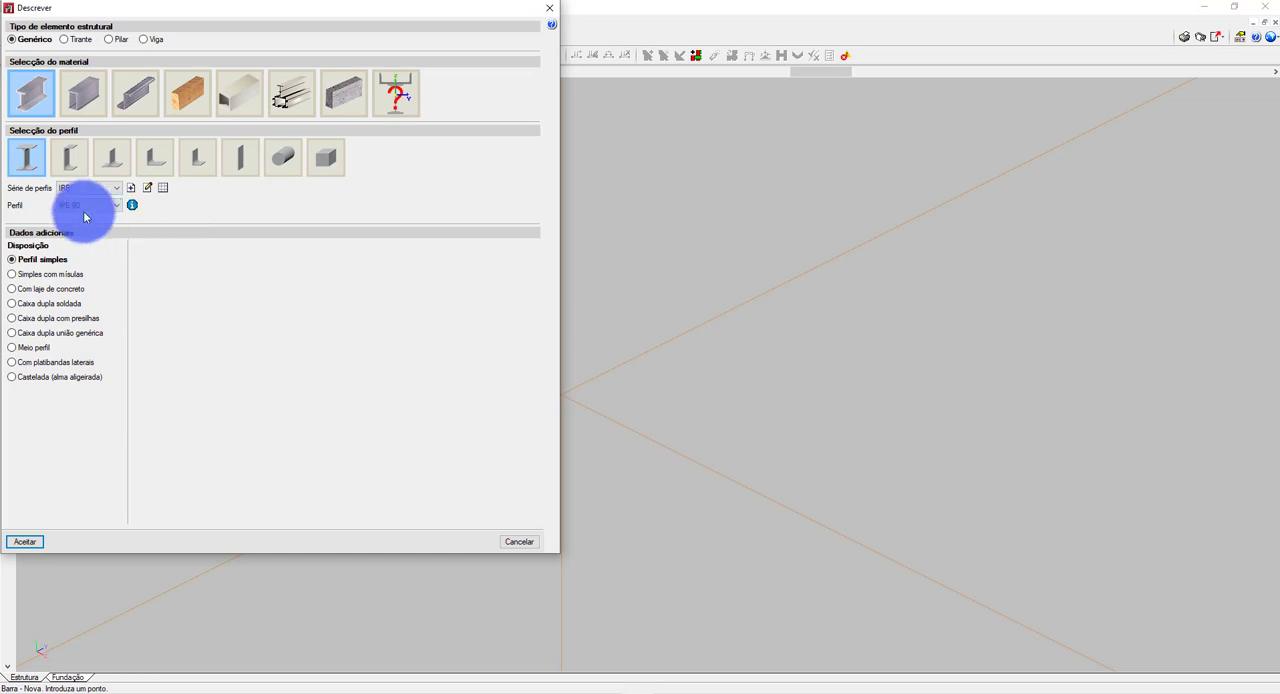
{"action": "left_click", "coordinate": [89, 205]}
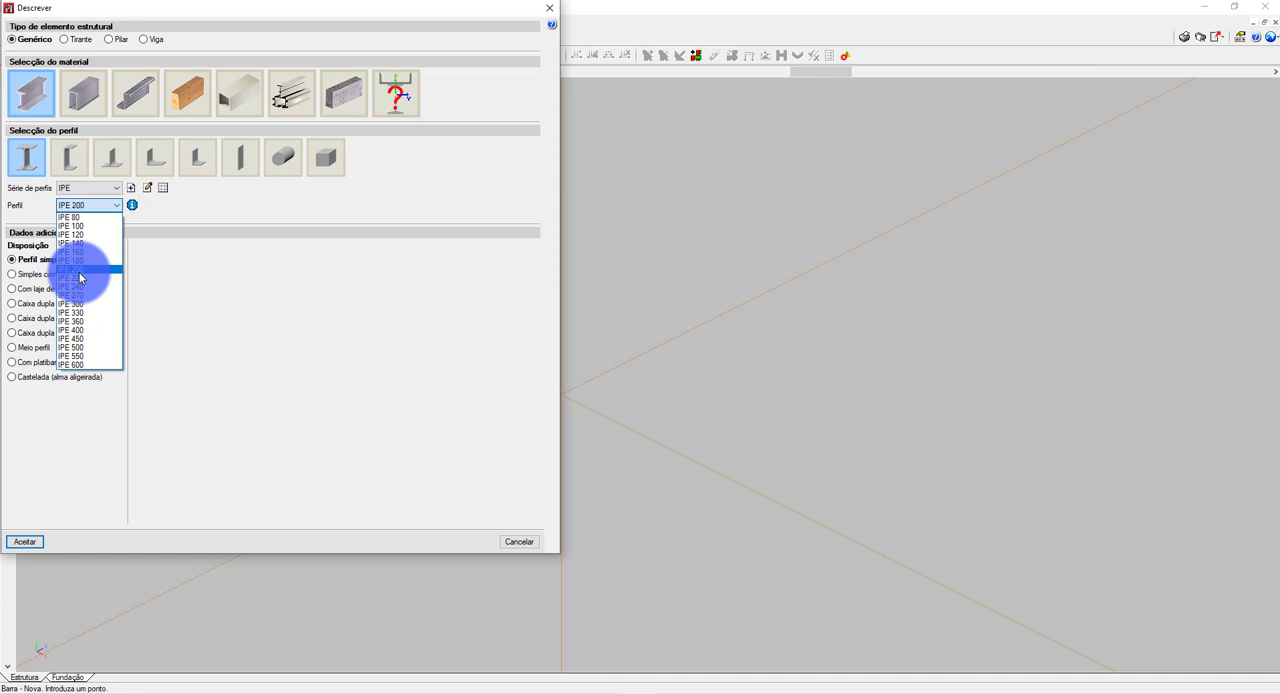
{"action": "left_click", "coordinate": [80, 270]}
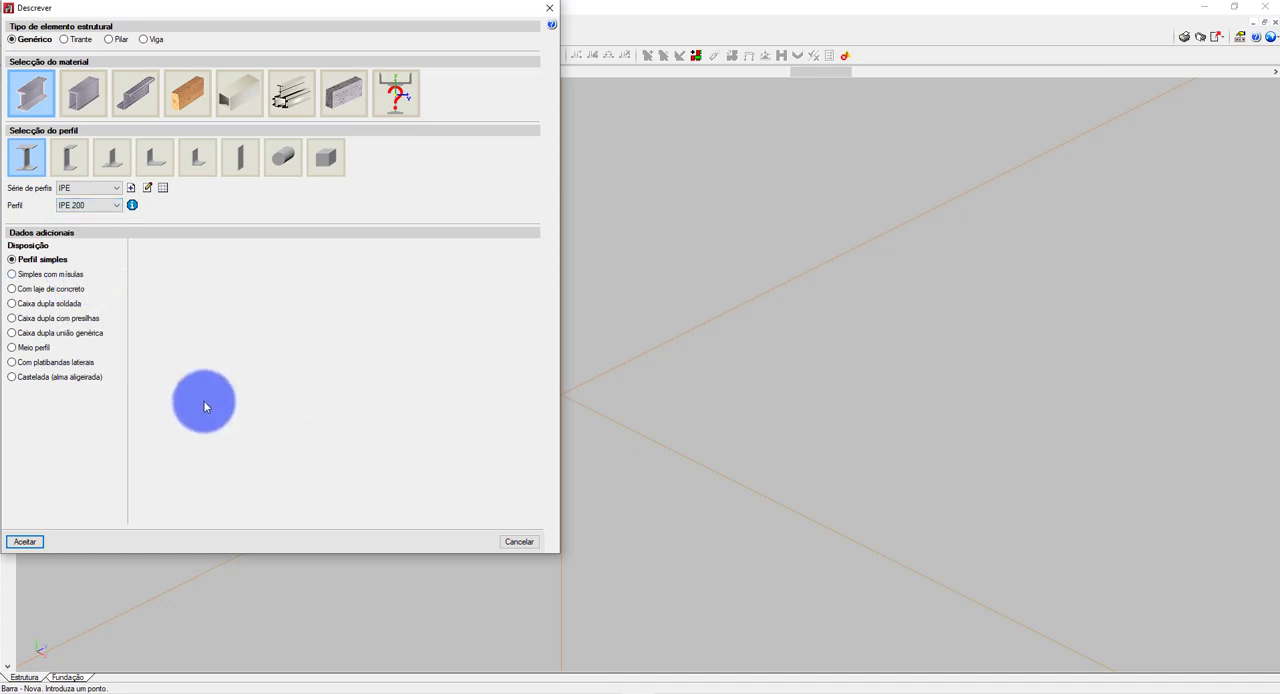
{"action": "left_click", "coordinate": [45, 540]}
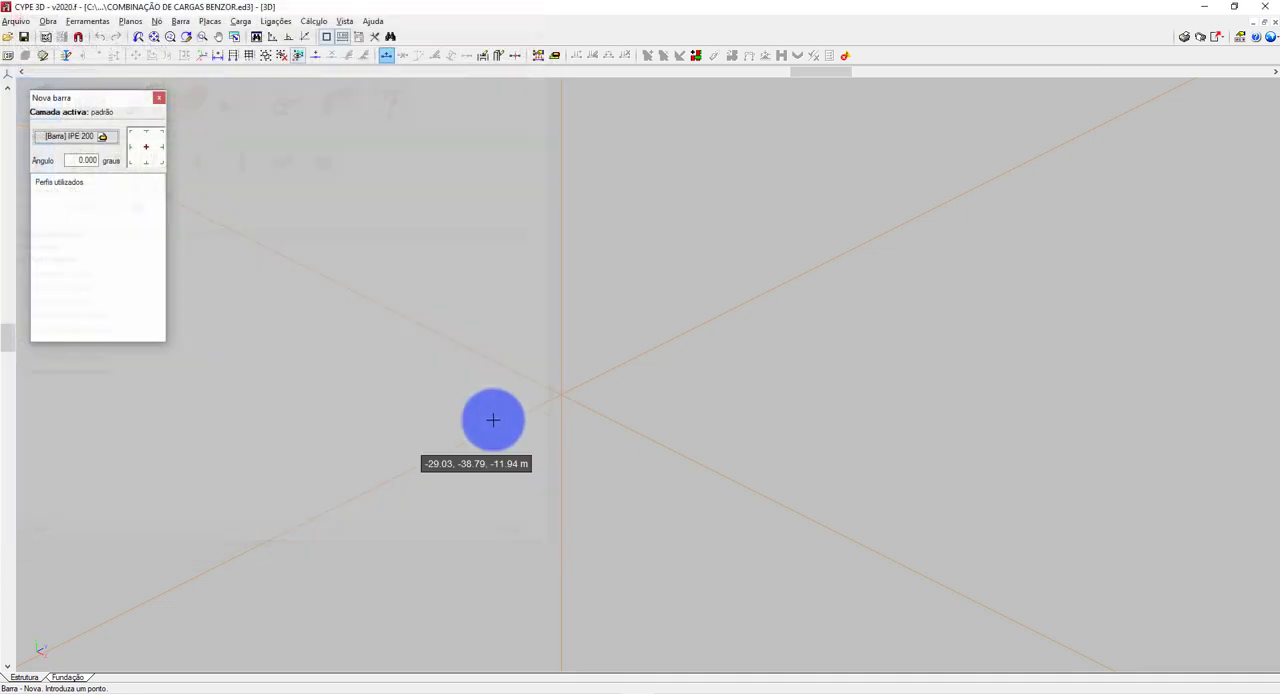
Draw a vertical 3 m column upward from the origin.
{"action": "left_click", "coordinate": [558, 395]}
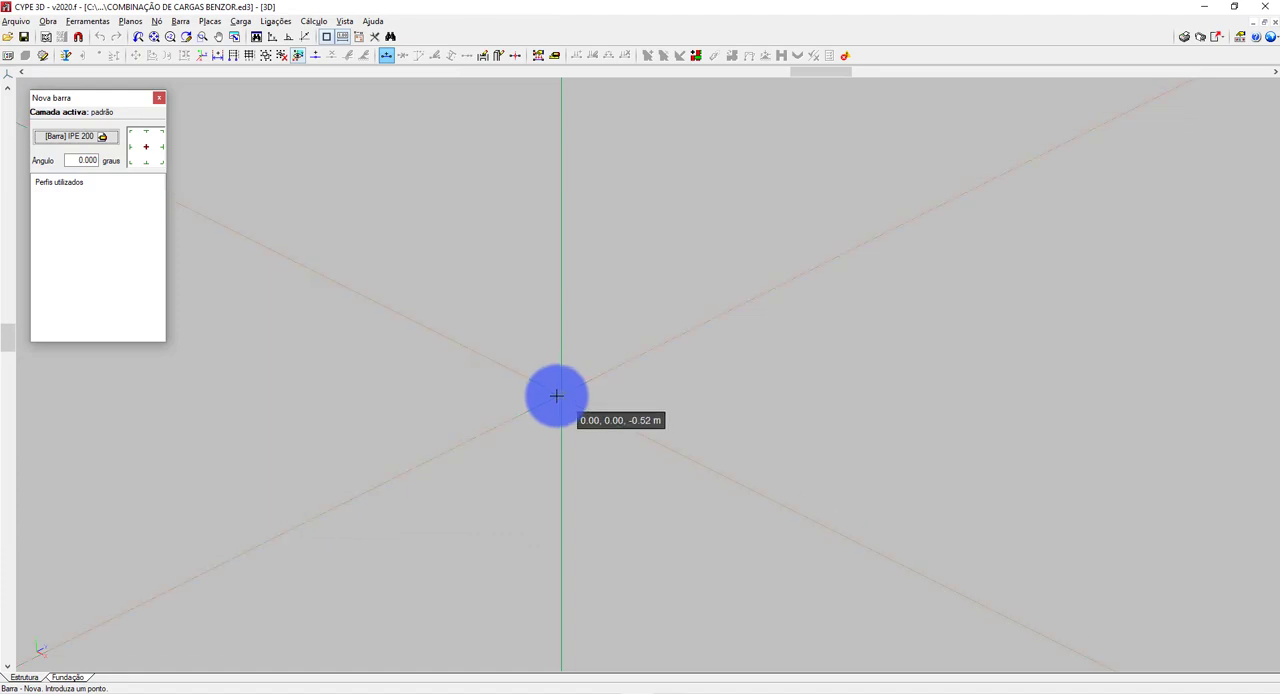
{"action": "left_click", "coordinate": [562, 220]}
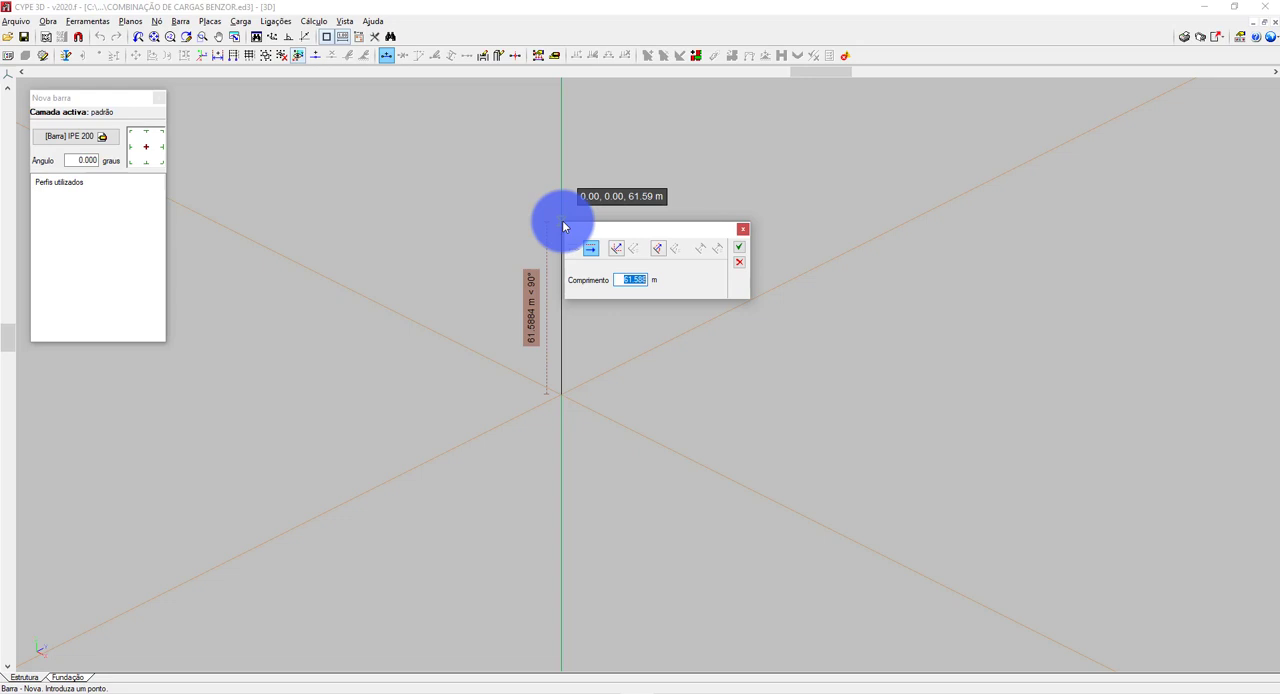
{"action": "left_click", "coordinate": [739, 247]}
Draw a 3 m beam from the column's top along the Y axis and a second column down to the base level at 0, 3, 0.
{"action": "scroll", "coordinate": [551, 399], "scroll_direction": "up", "scroll_amount": 5}
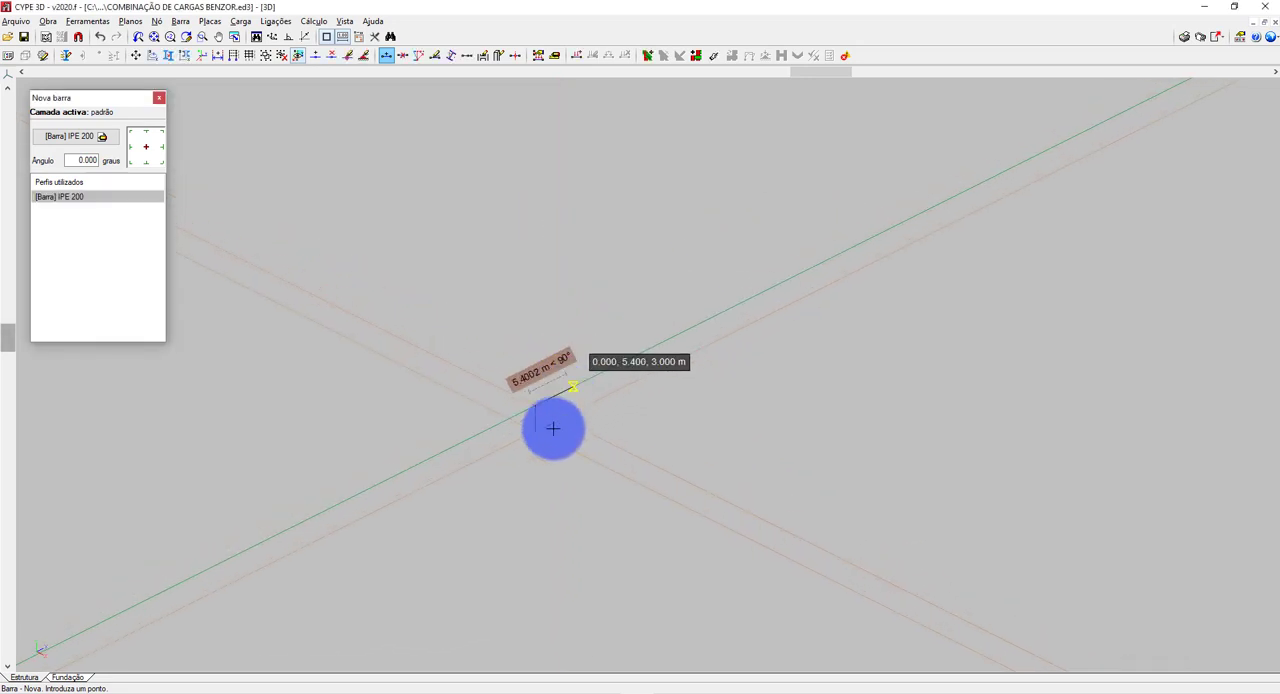
{"action": "scroll", "coordinate": [532, 414], "scroll_direction": "up", "scroll_amount": 3}
{"action": "scroll", "coordinate": [535, 412], "scroll_direction": "up", "scroll_amount": 6}
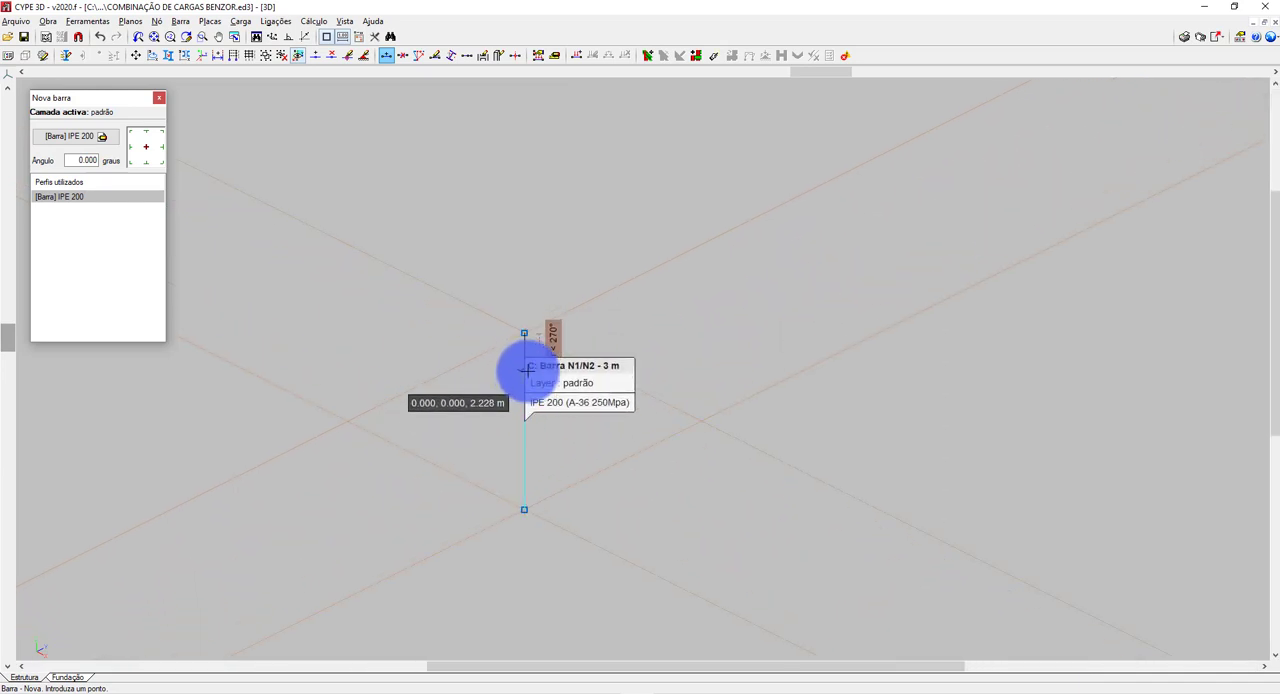
{"action": "left_click", "coordinate": [692, 240]}
{"action": "type", "text": "3"}
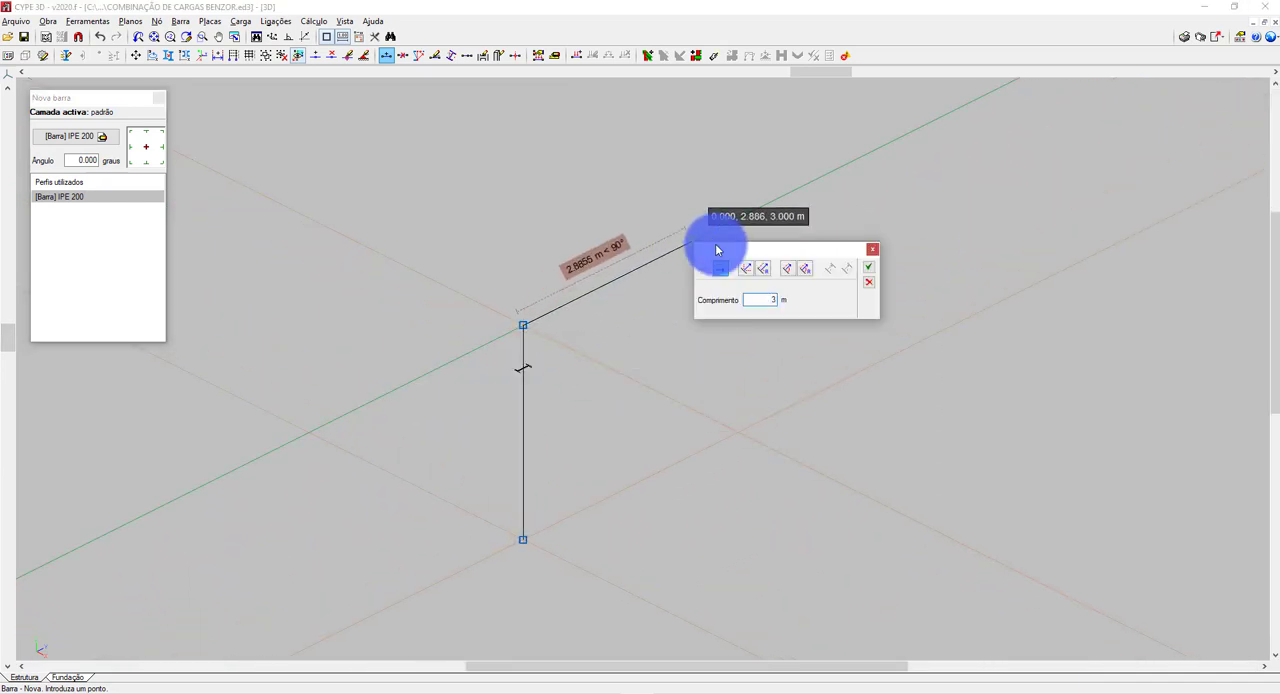
{"action": "left_click", "coordinate": [868, 270]}
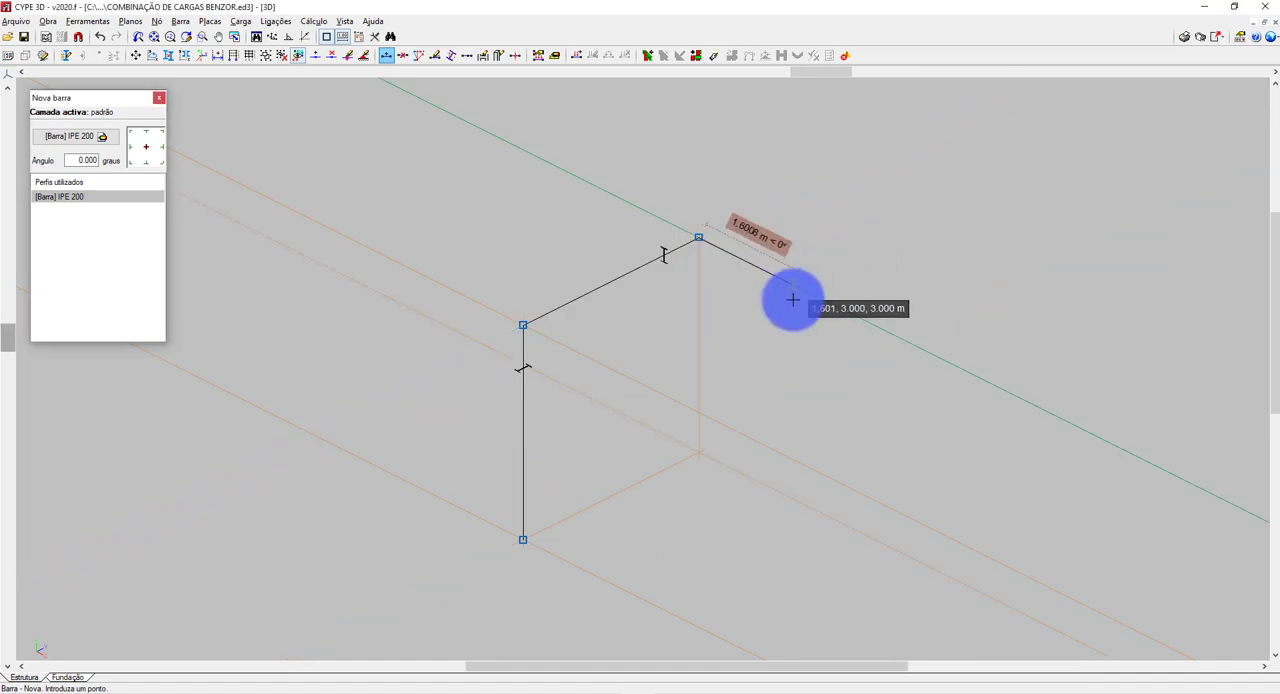
{"action": "left_click", "coordinate": [698, 453]}
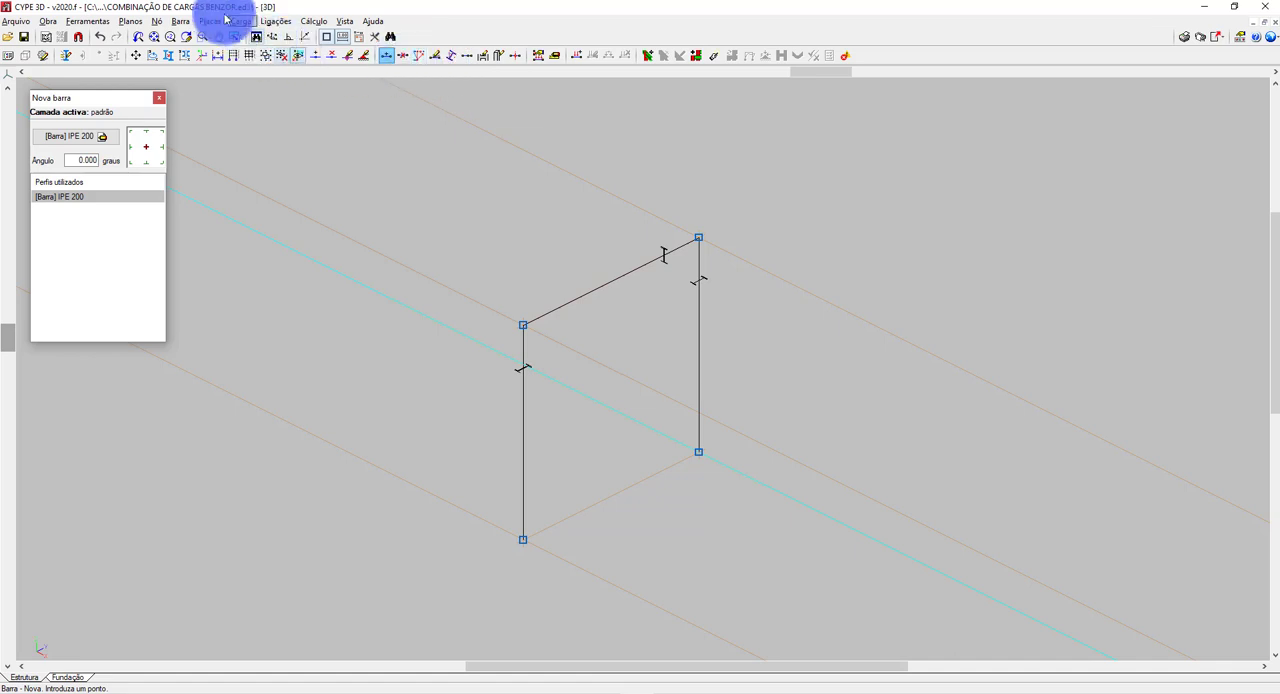
Assign fixed external supports to the base nodes of both columns.
{"action": "left_click", "coordinate": [155, 21]}
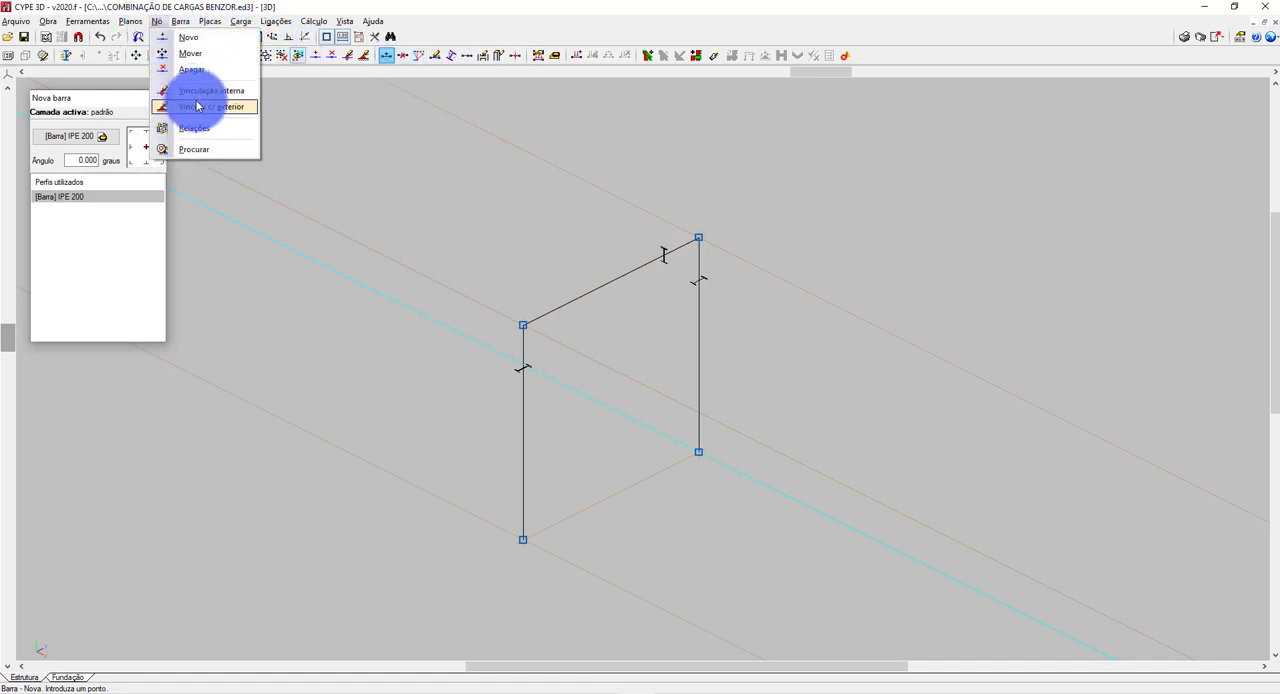
{"action": "left_click", "coordinate": [194, 106]}
{"action": "left_click", "coordinate": [532, 536]}
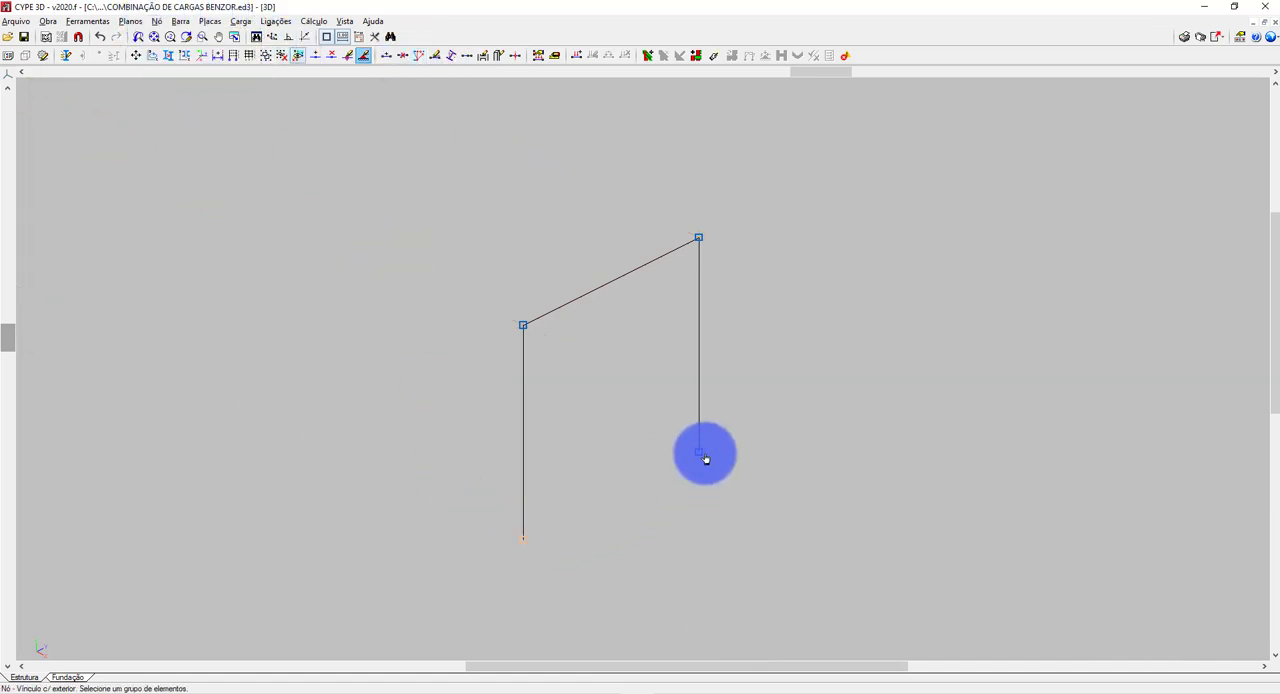
{"action": "right_click", "coordinate": [759, 500]}
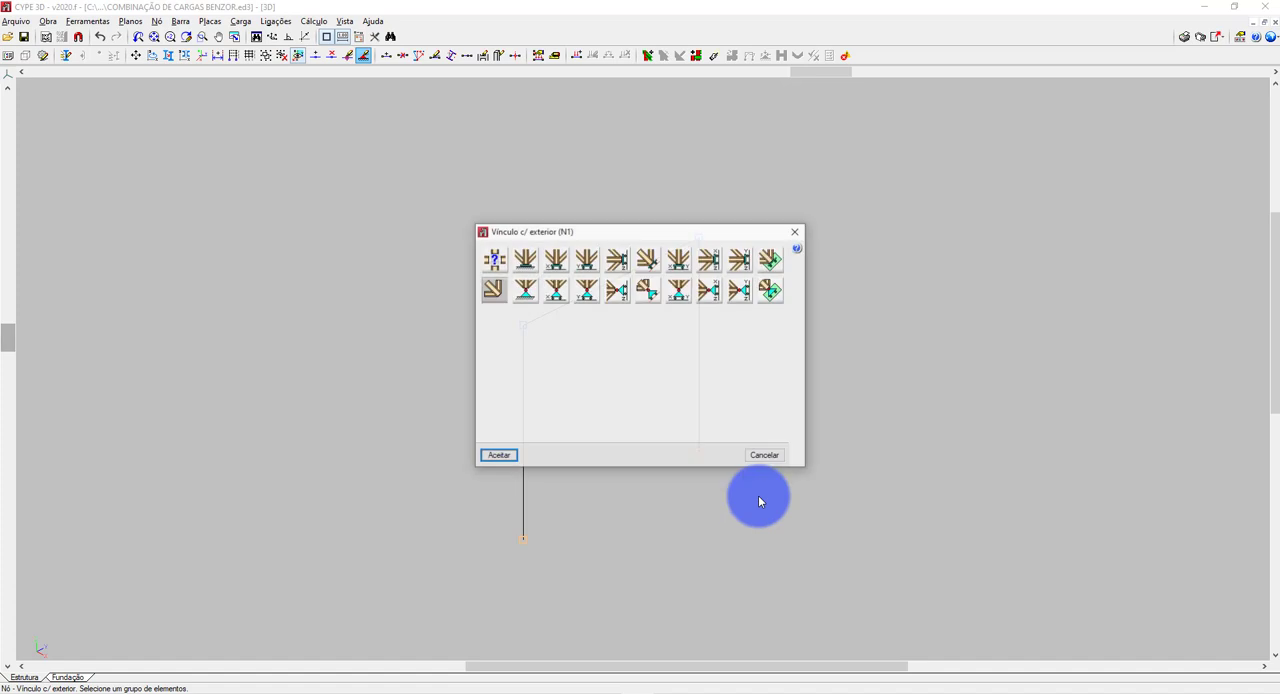
{"action": "left_click", "coordinate": [535, 261]}
{"action": "left_click", "coordinate": [505, 457]}
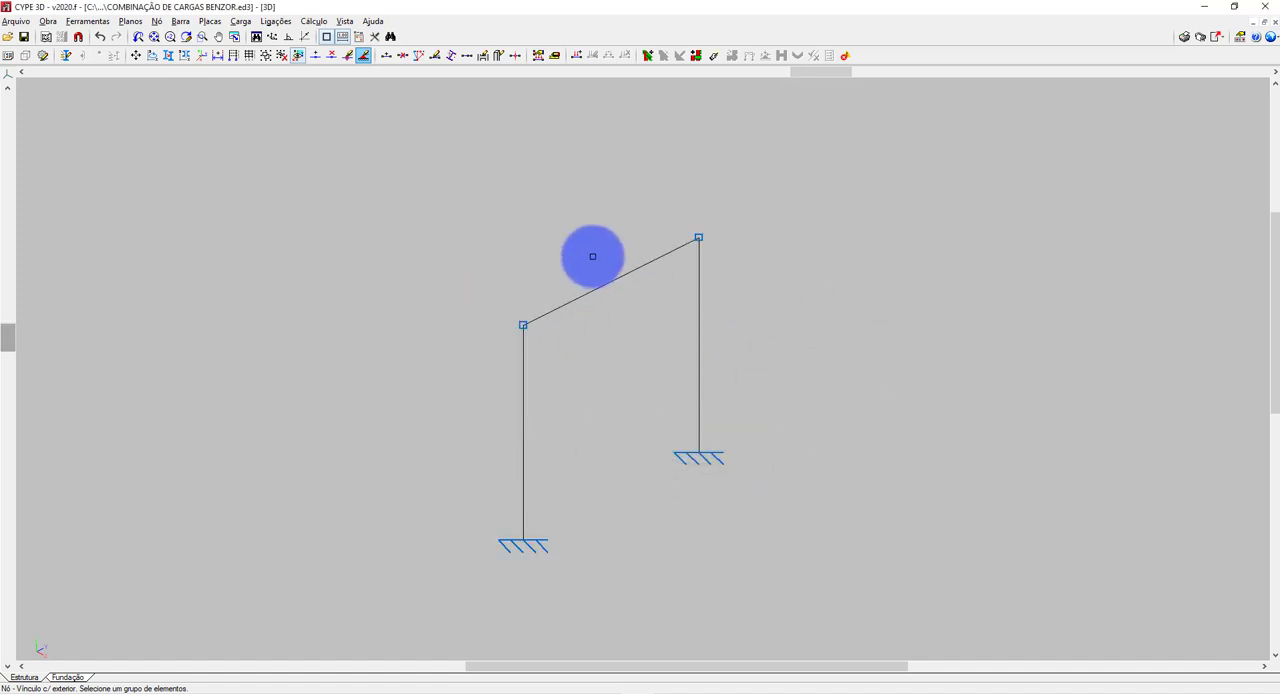
{"action": "left_click", "coordinate": [704, 241]}
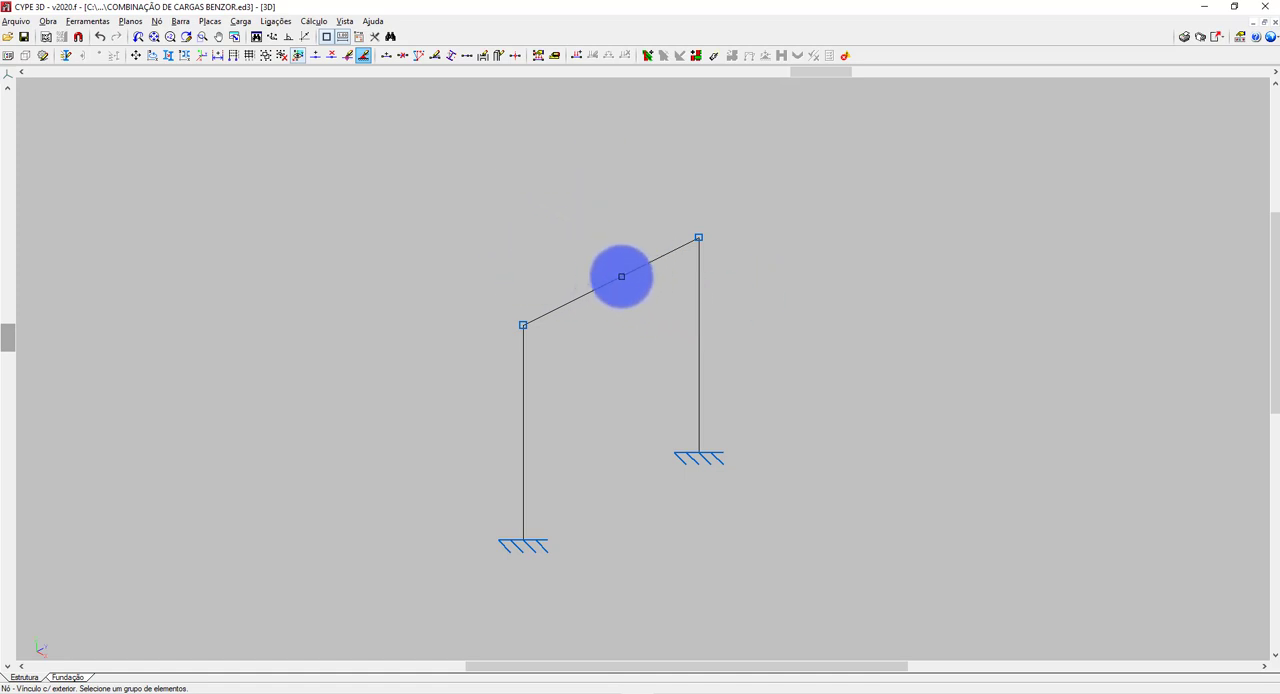
{"action": "left_click", "coordinate": [700, 240]}
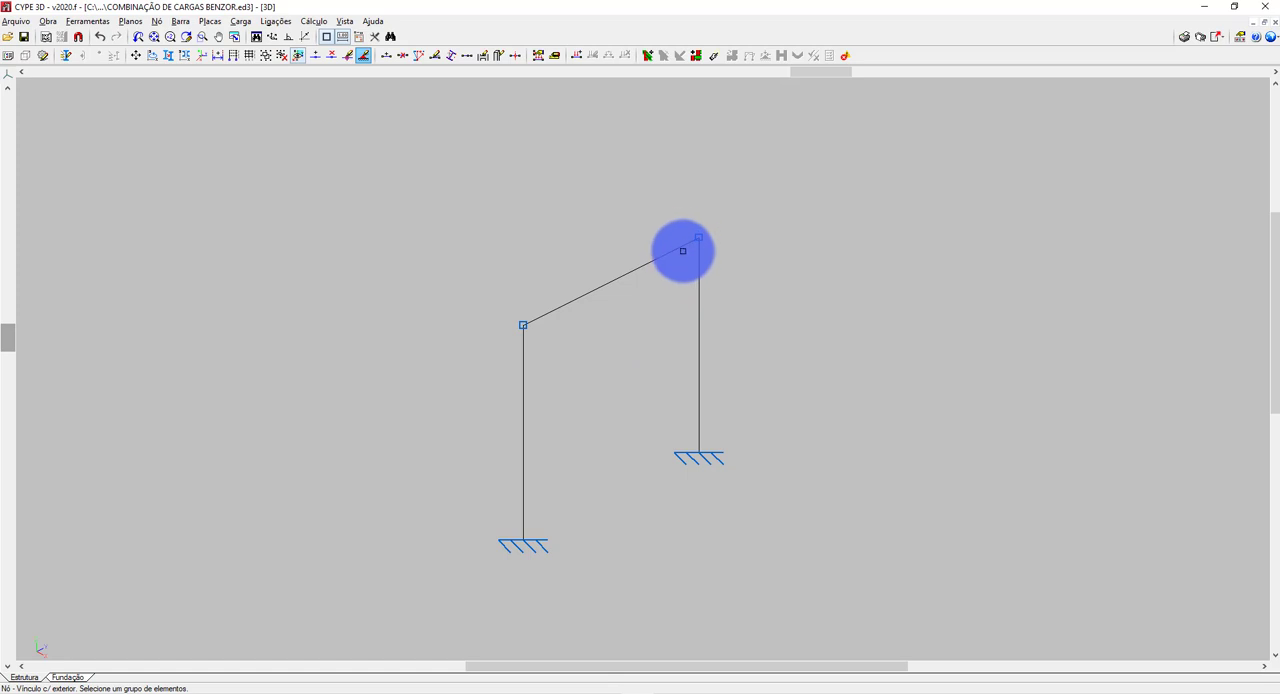
{"action": "left_click", "coordinate": [701, 244]}
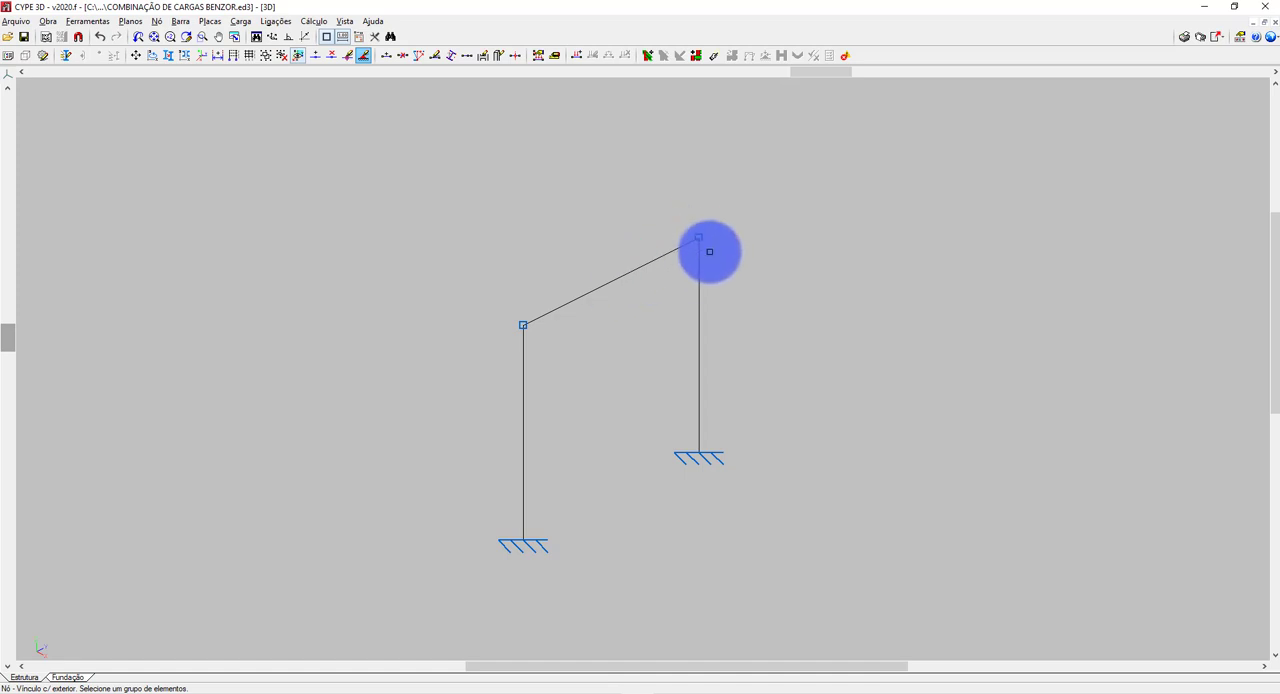
{"action": "left_click", "coordinate": [702, 241]}
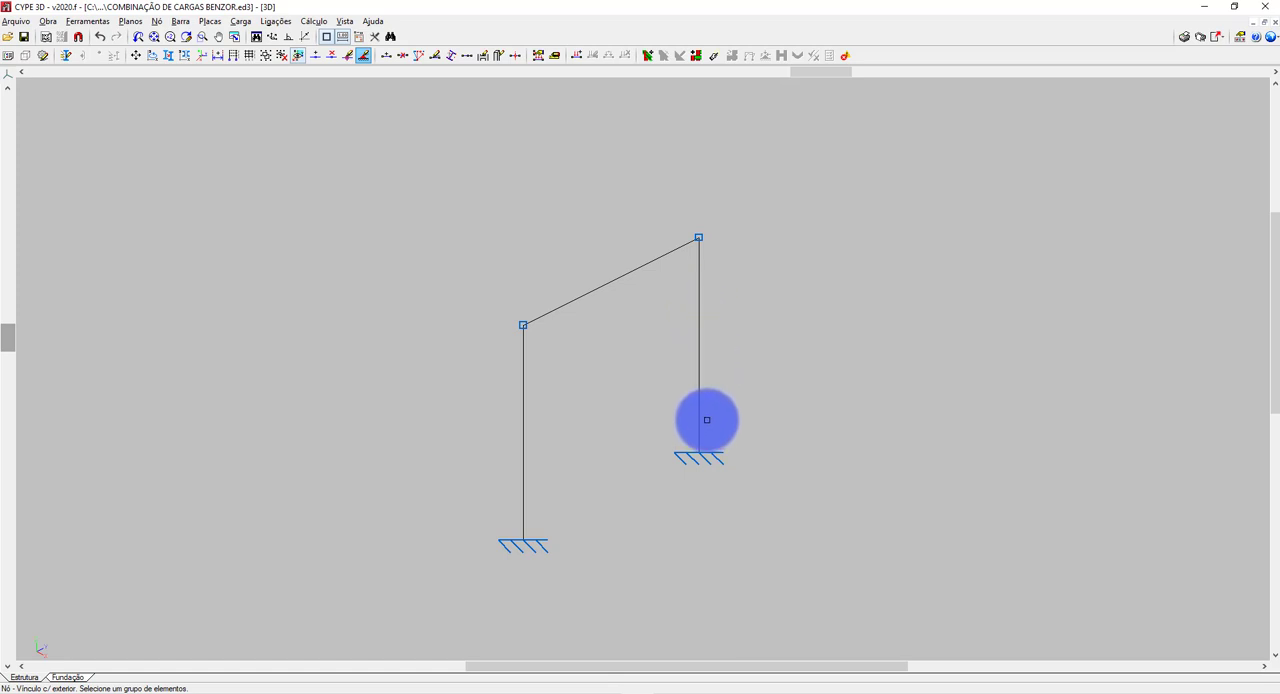
{"action": "left_click", "coordinate": [704, 456]}
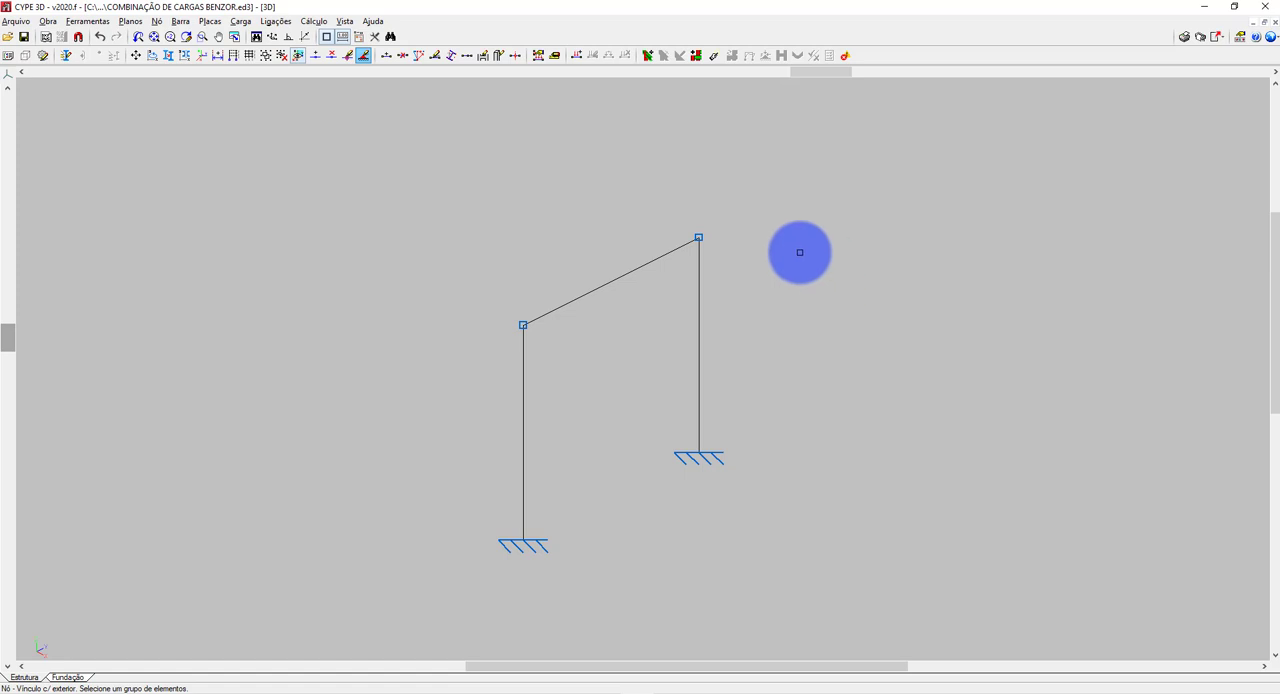
Check which load hypotheses are available for introducing loads on nodes.
{"action": "left_click", "coordinate": [241, 21]}
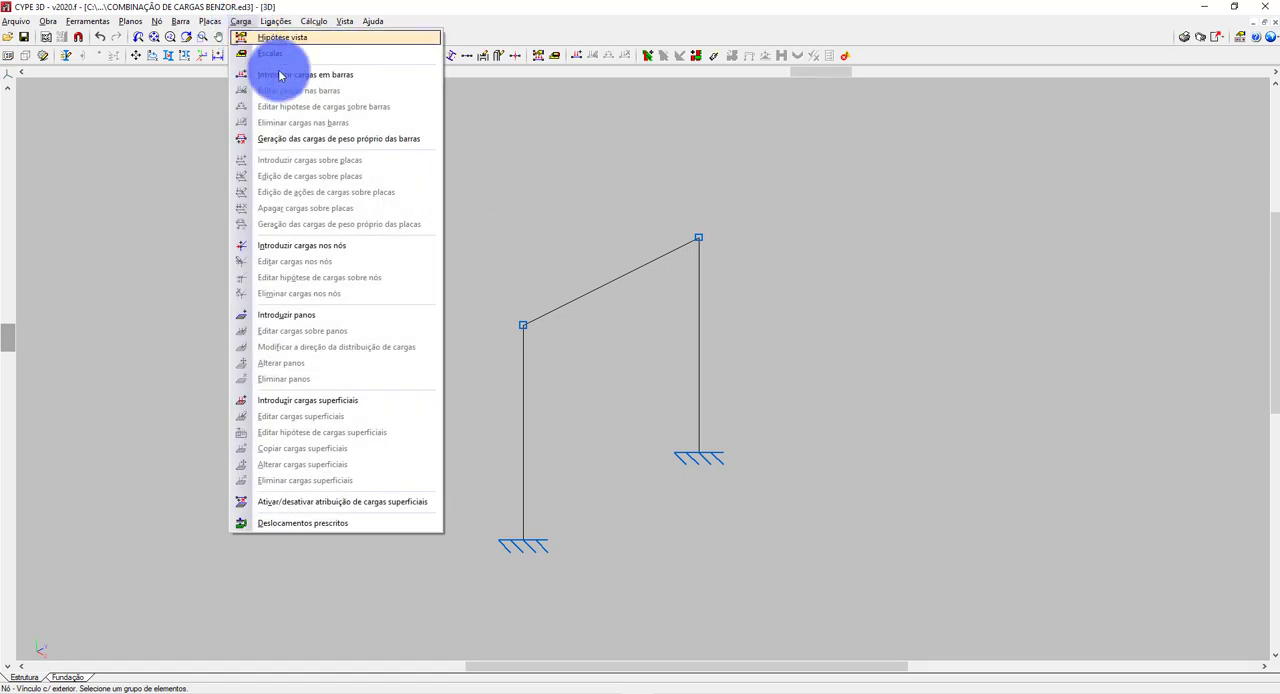
{"action": "left_click", "coordinate": [288, 245]}
{"action": "left_click", "coordinate": [95, 116]}
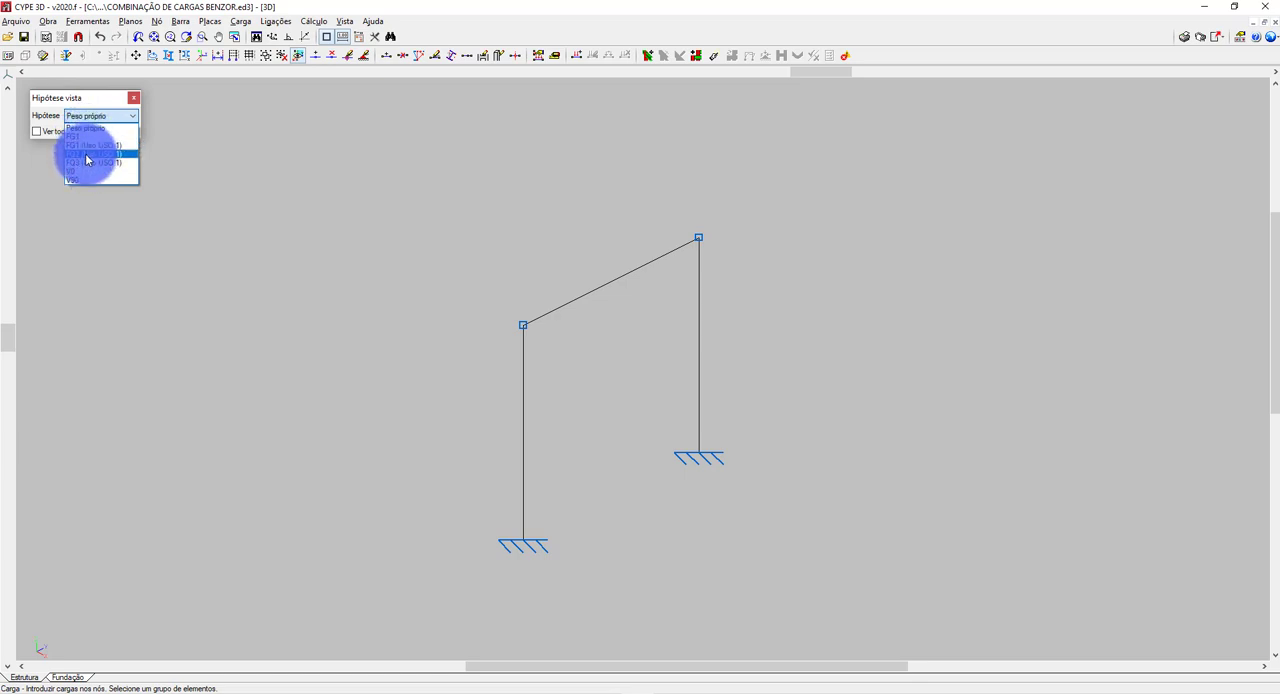
{"action": "left_click", "coordinate": [132, 101]}
{"action": "left_click", "coordinate": [132, 99]}
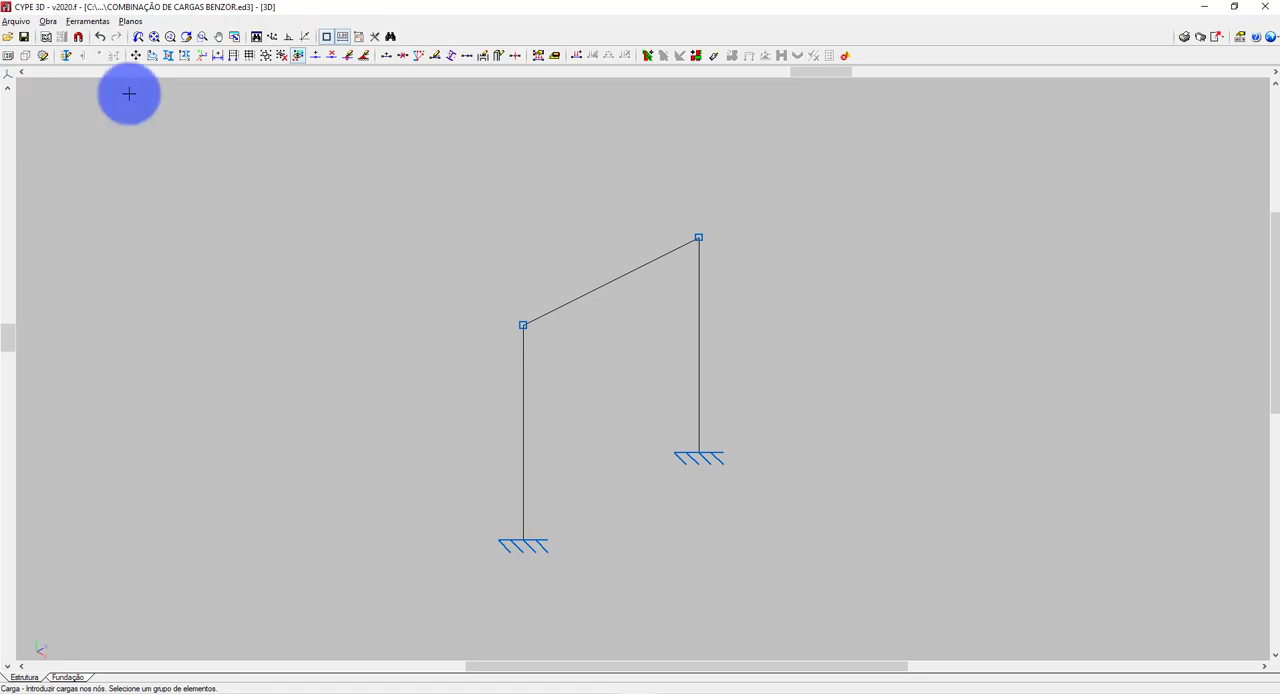
Delete the FQ3 and FQ2 hypotheses from the additional live loads of use category 1 and accept.
{"action": "left_click", "coordinate": [48, 21]}
{"action": "left_click", "coordinate": [71, 37]}
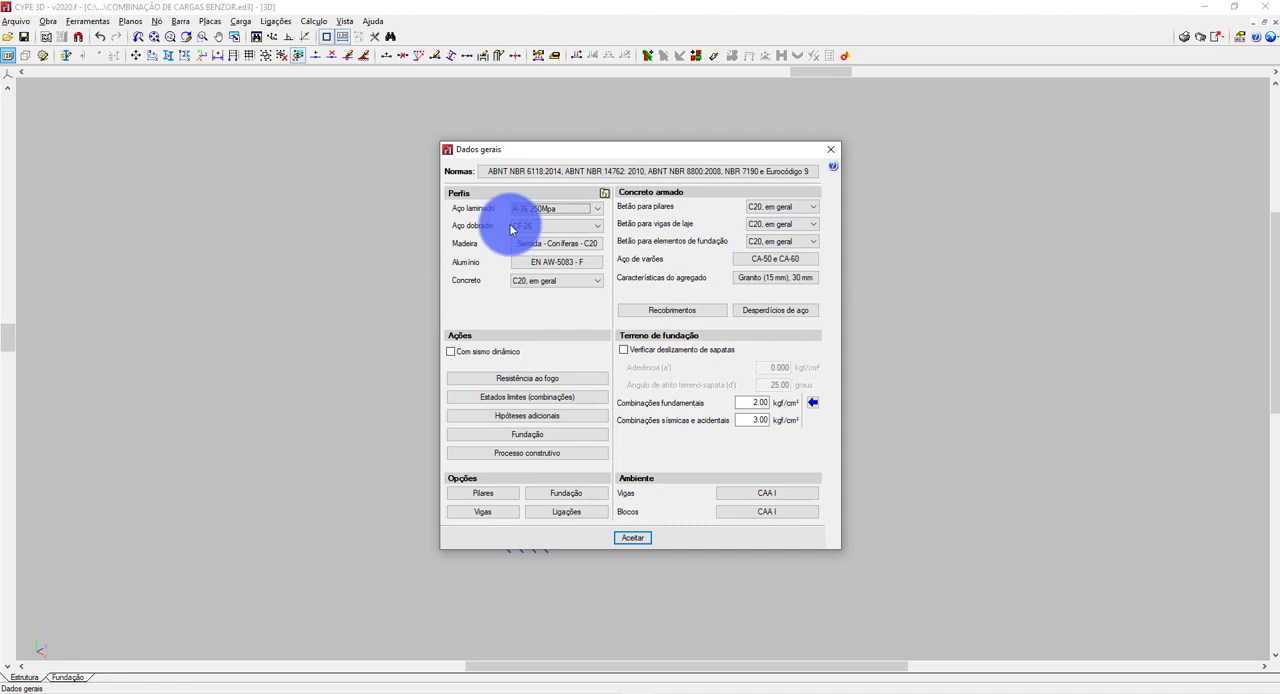
{"action": "left_click", "coordinate": [527, 415]}
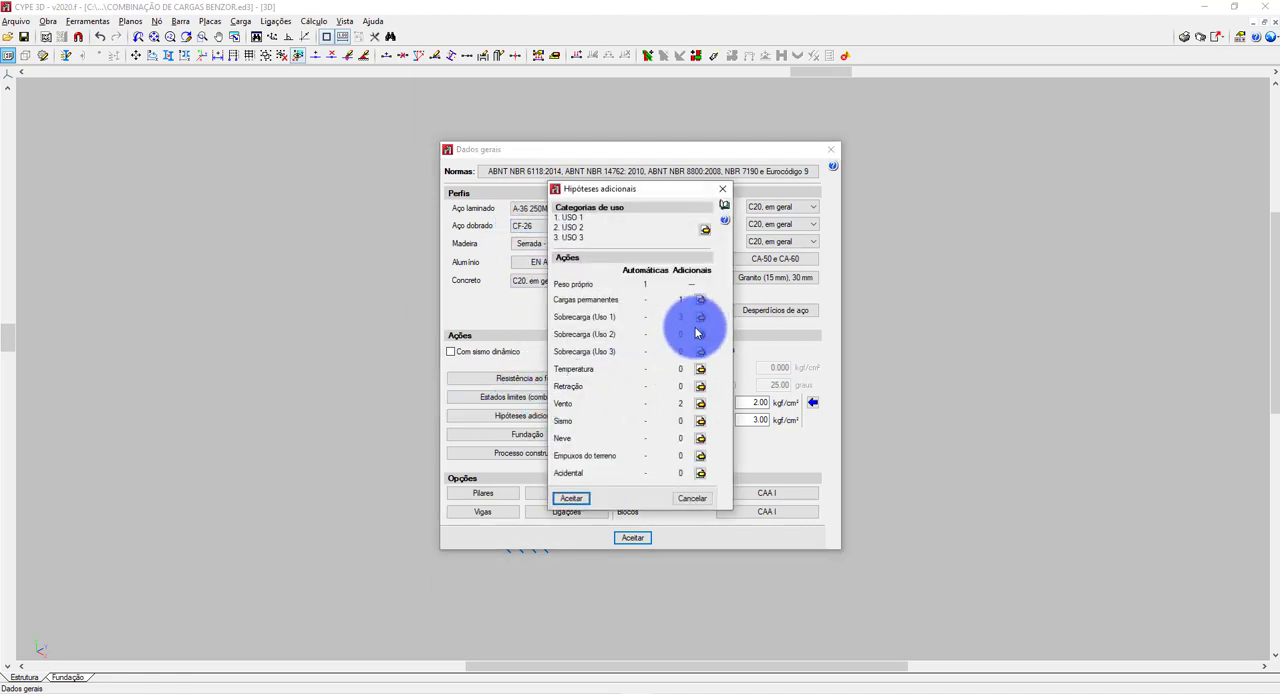
{"action": "left_click", "coordinate": [699, 317]}
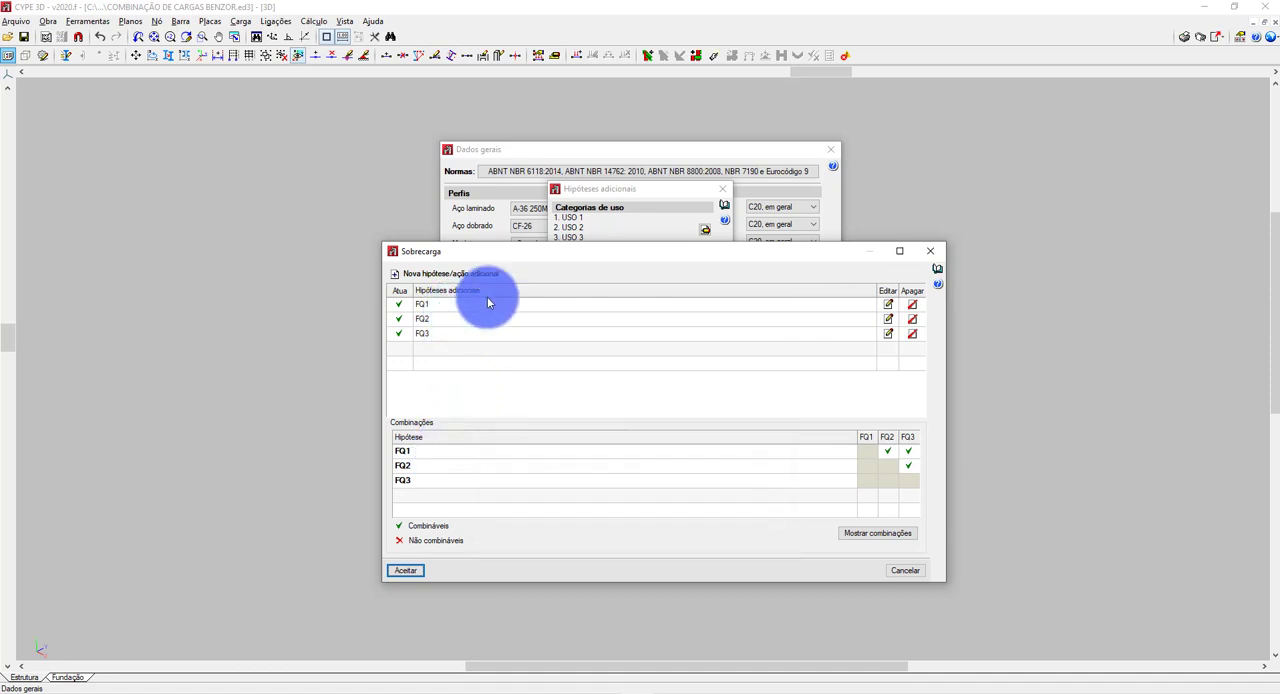
{"action": "left_click", "coordinate": [912, 333]}
{"action": "left_click", "coordinate": [911, 320]}
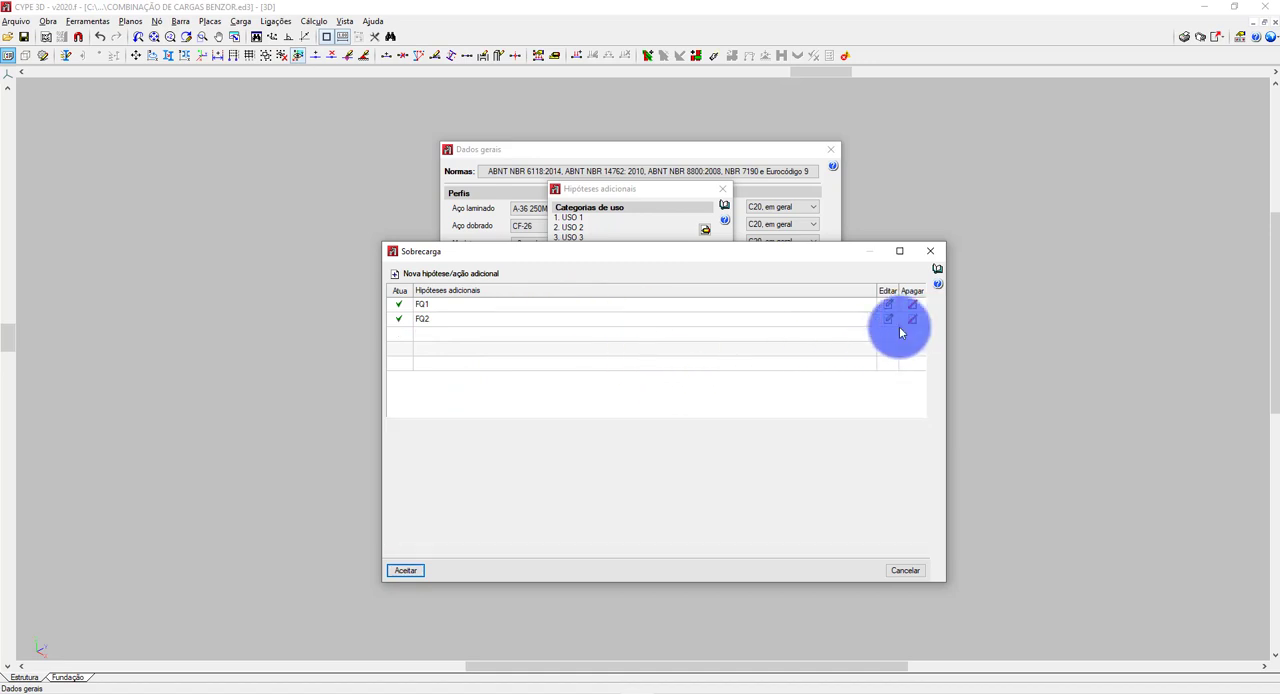
{"action": "left_click", "coordinate": [405, 570]}
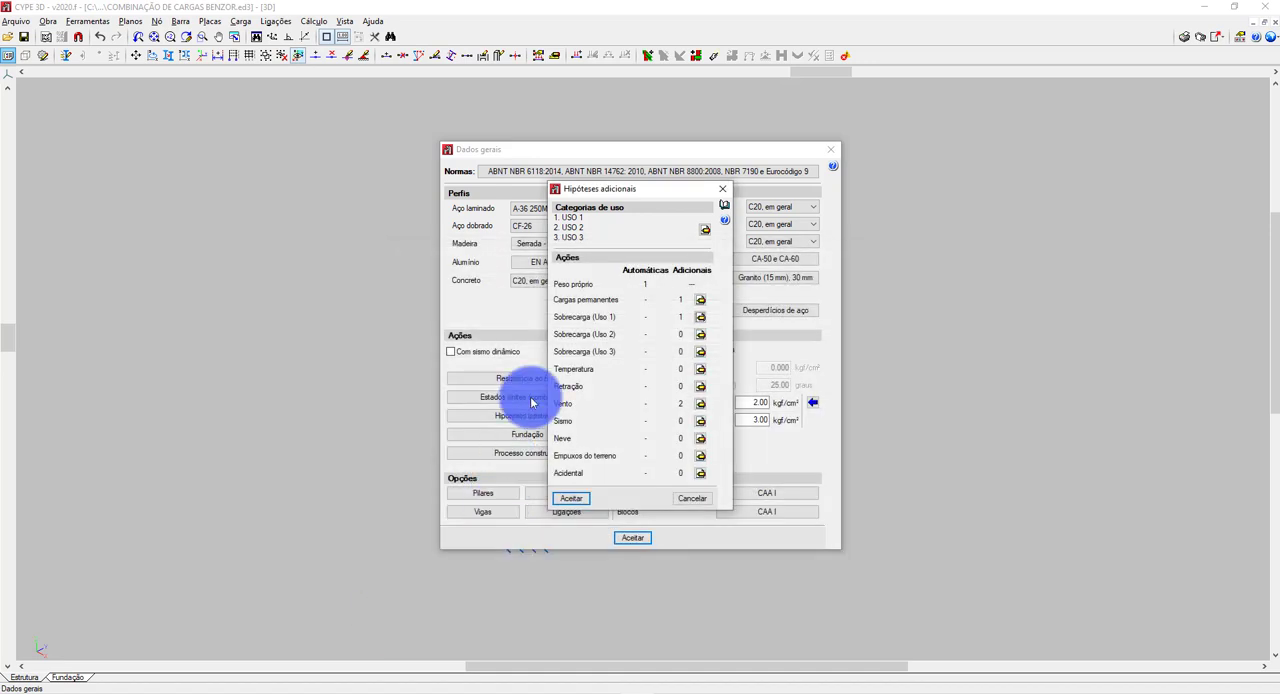
Add a live load hypothesis with reference FQ2 to use category 2.
{"action": "left_click", "coordinate": [700, 334]}
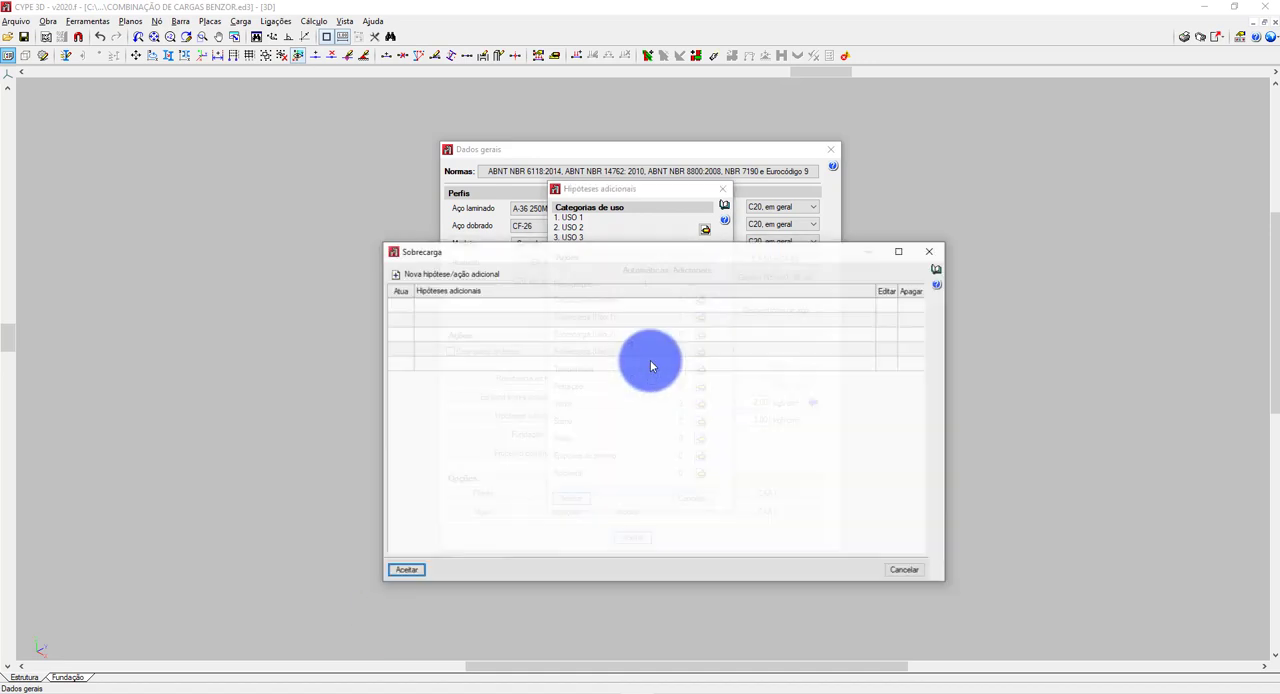
{"action": "left_click", "coordinate": [423, 274]}
{"action": "type", "text": "FQ"}
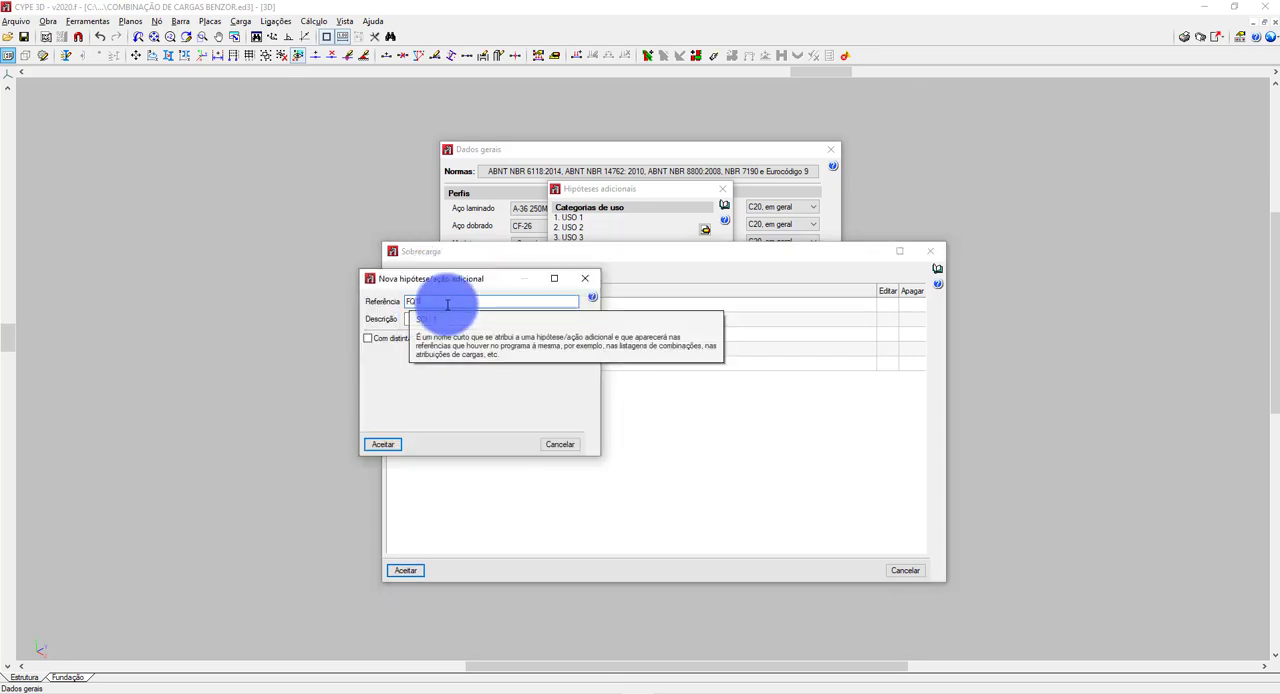
{"action": "type", "text": "2"}
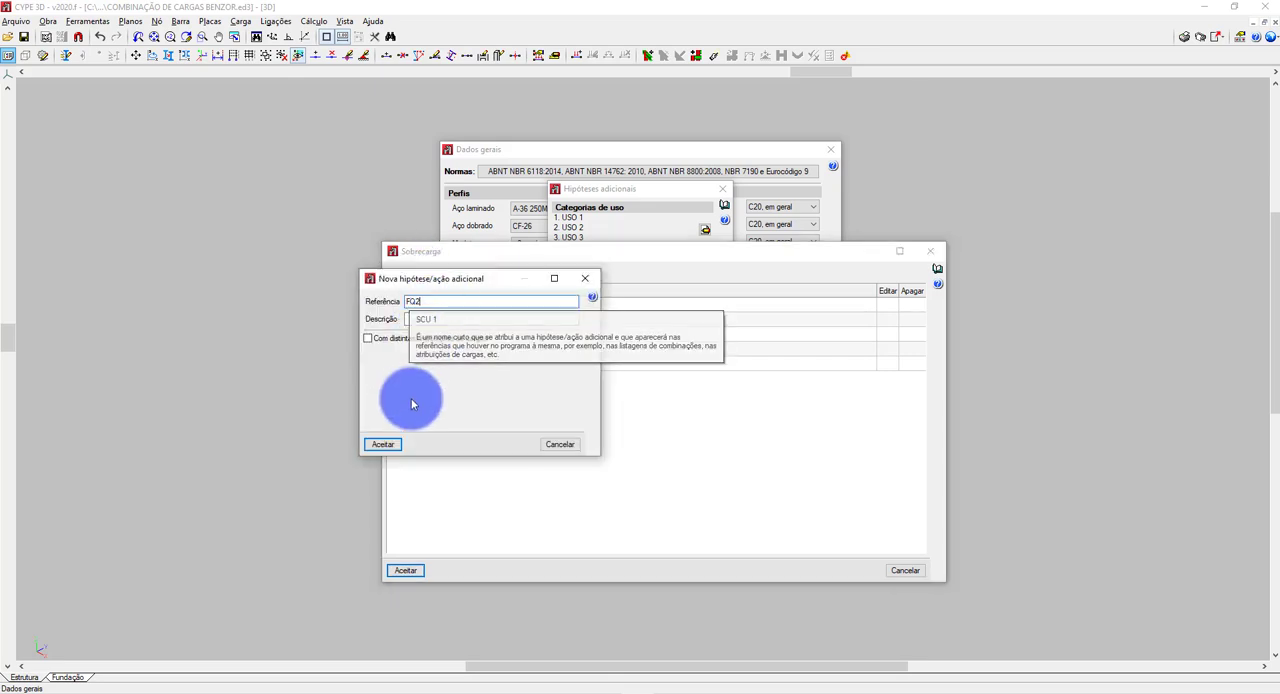
{"action": "left_click", "coordinate": [383, 444]}
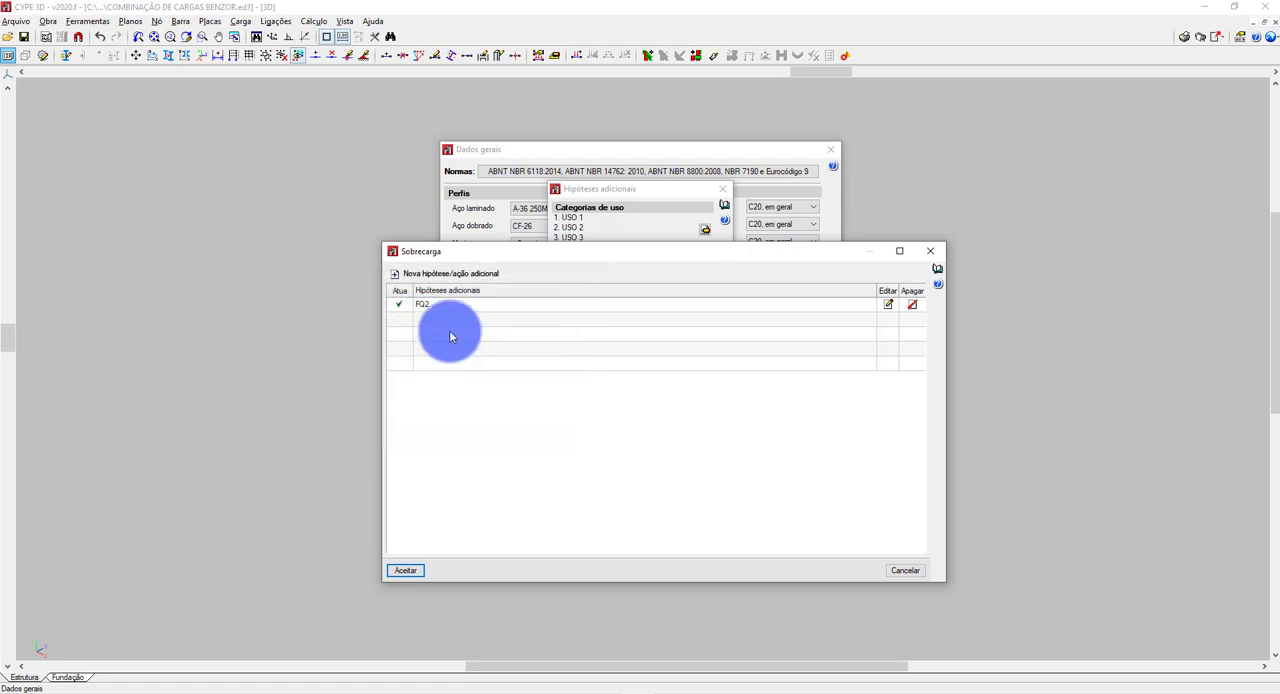
Accept the use category 2 live loads, add a live load hypothesis with reference FQ3 to use category 3, and accept the general data.
{"action": "left_click", "coordinate": [410, 570]}
{"action": "left_click", "coordinate": [699, 352]}
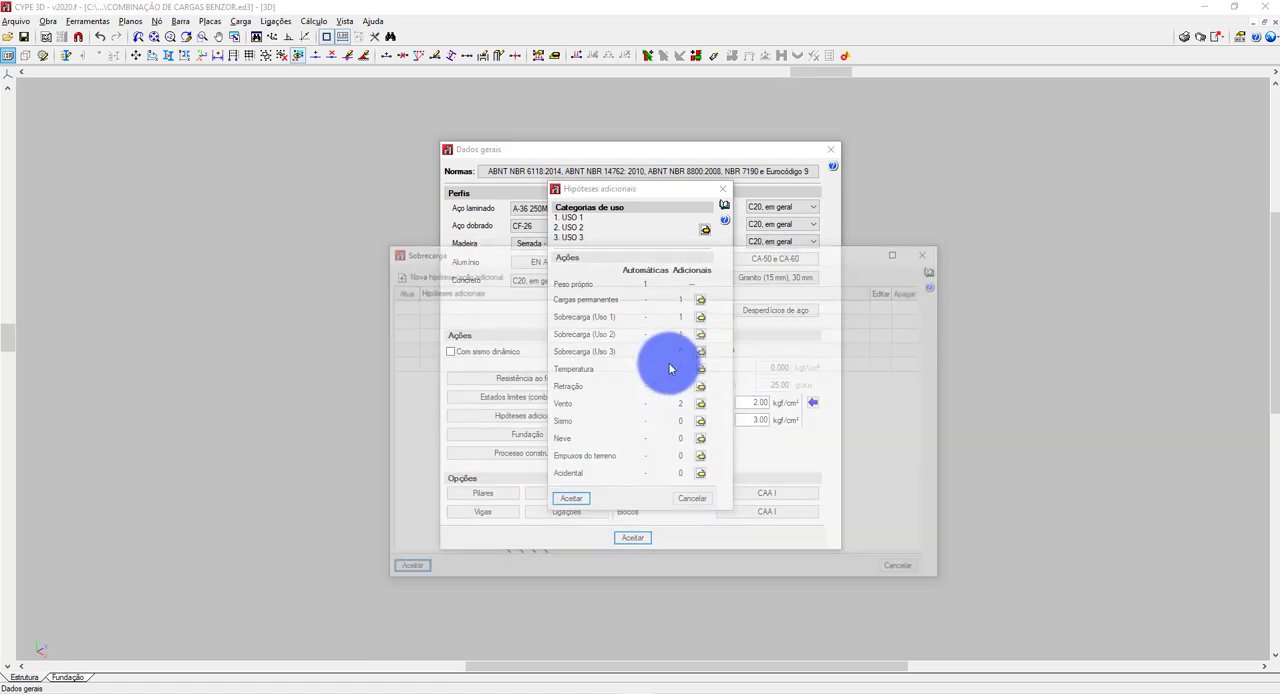
{"action": "left_click", "coordinate": [420, 274]}
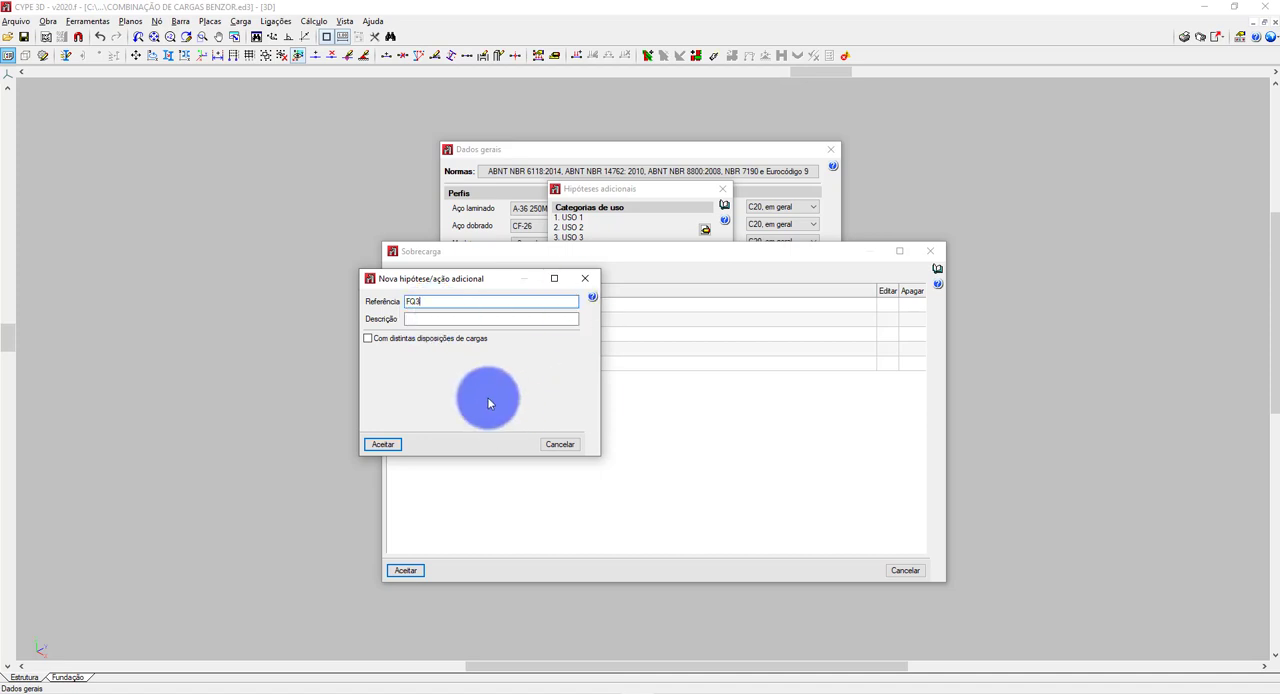
{"action": "left_click", "coordinate": [383, 444]}
{"action": "left_click", "coordinate": [408, 574]}
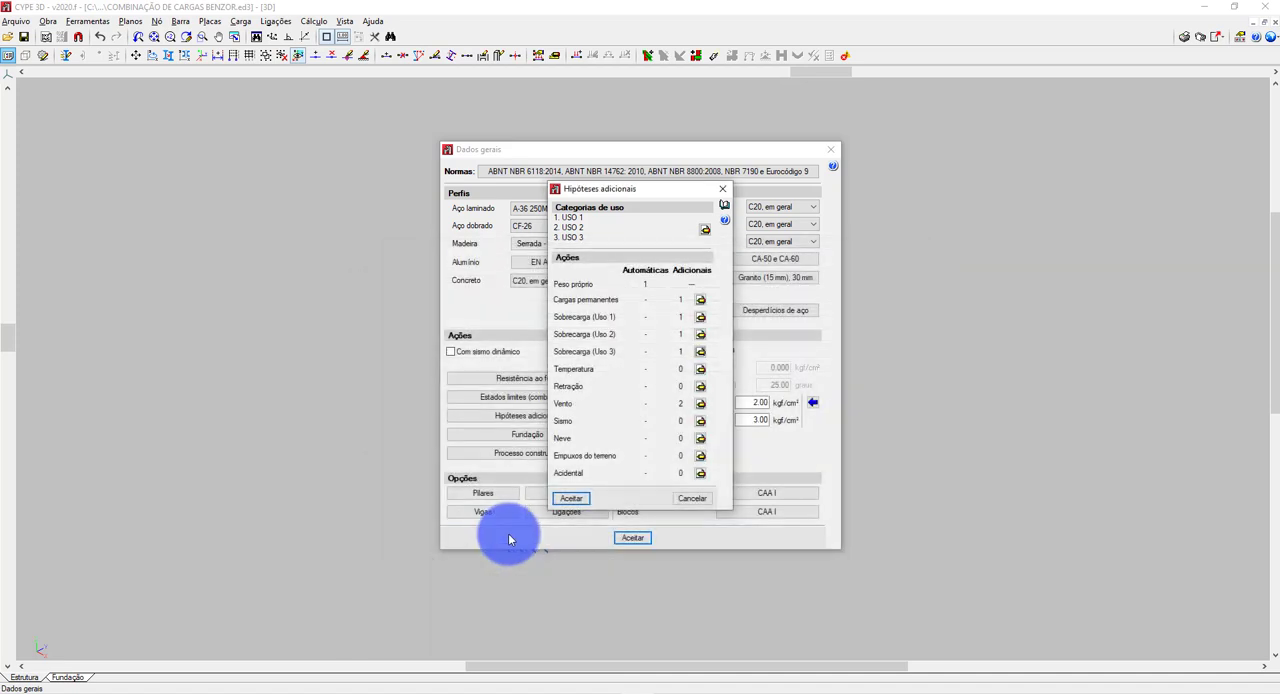
{"action": "left_click", "coordinate": [568, 501]}
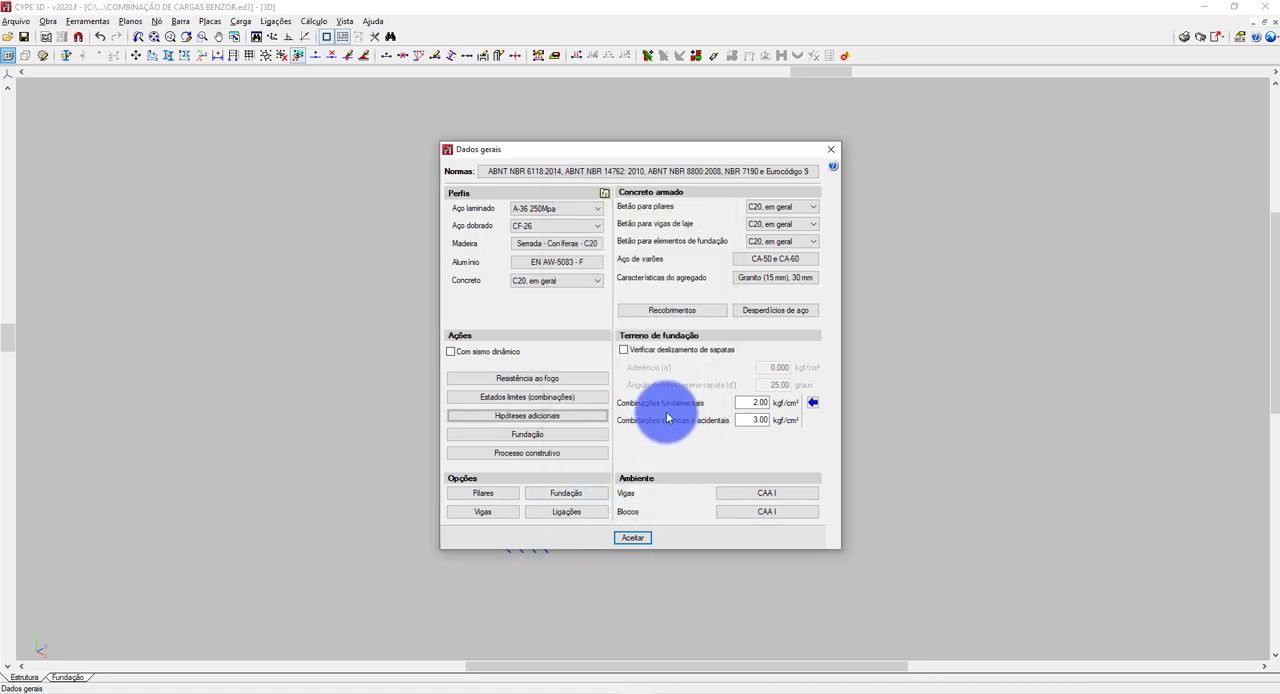
{"action": "left_click", "coordinate": [616, 543]}
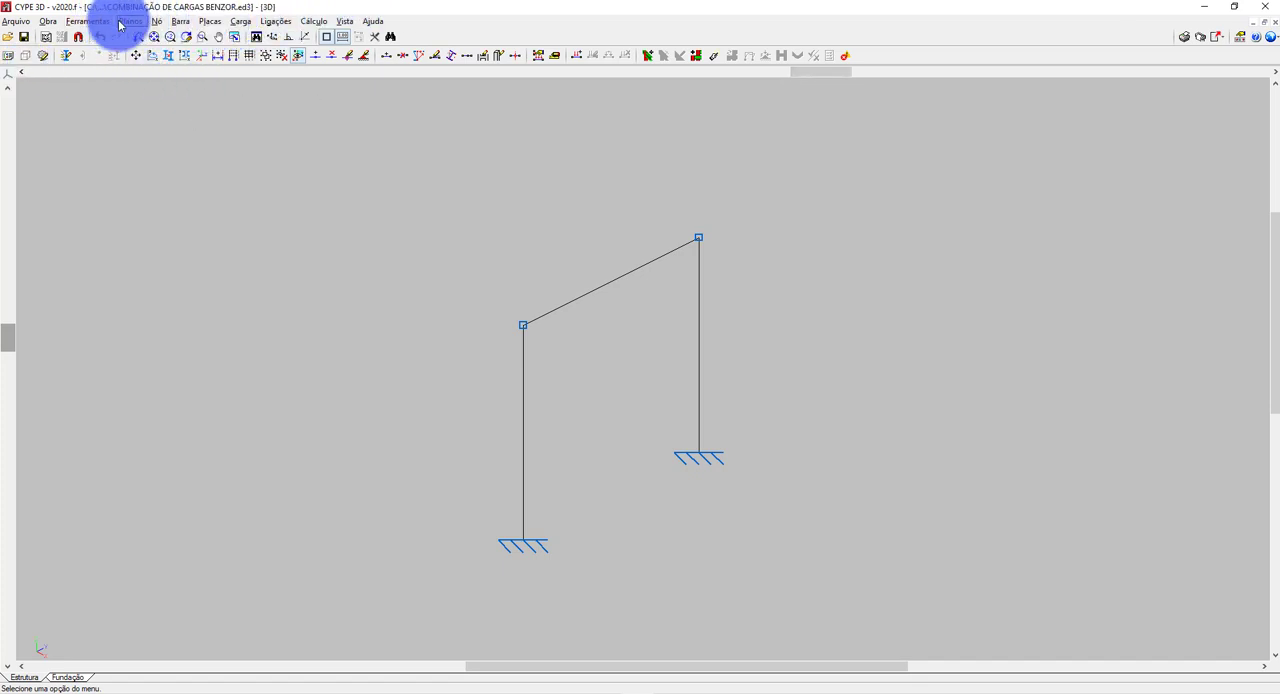
Check which load hypotheses are available for introducing loads on nodes after the use category changes.
{"action": "left_click", "coordinate": [237, 22]}
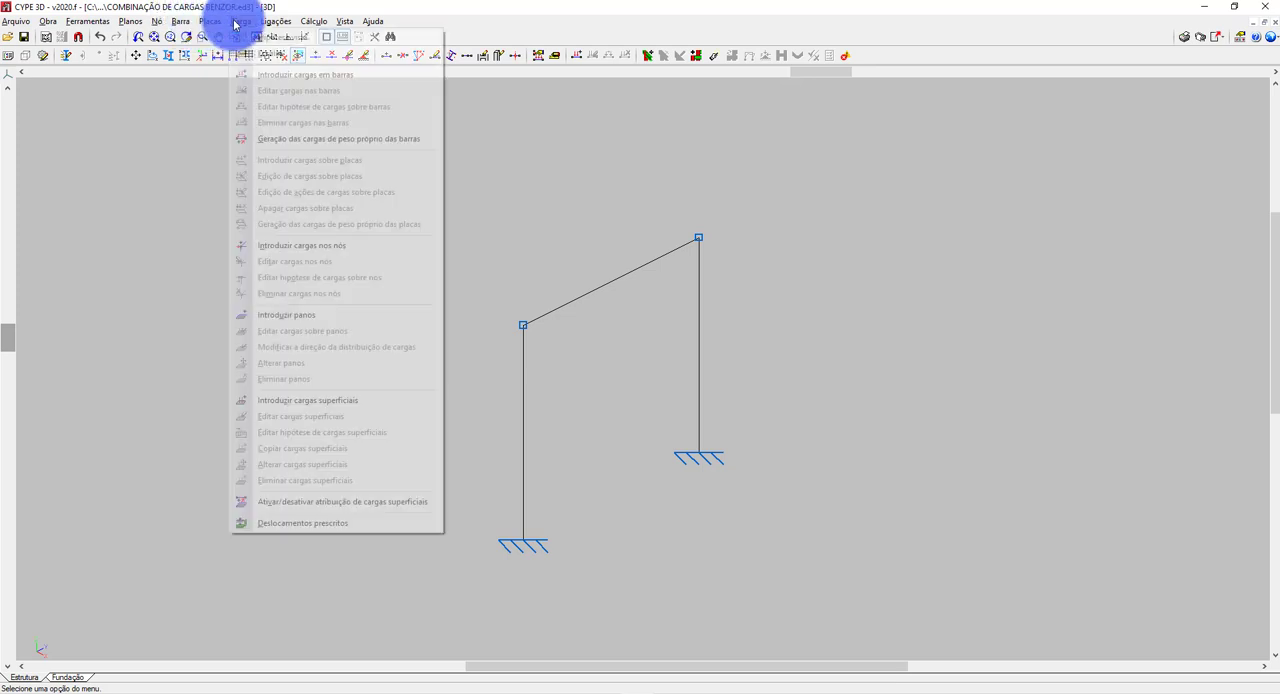
{"action": "left_click", "coordinate": [250, 246]}
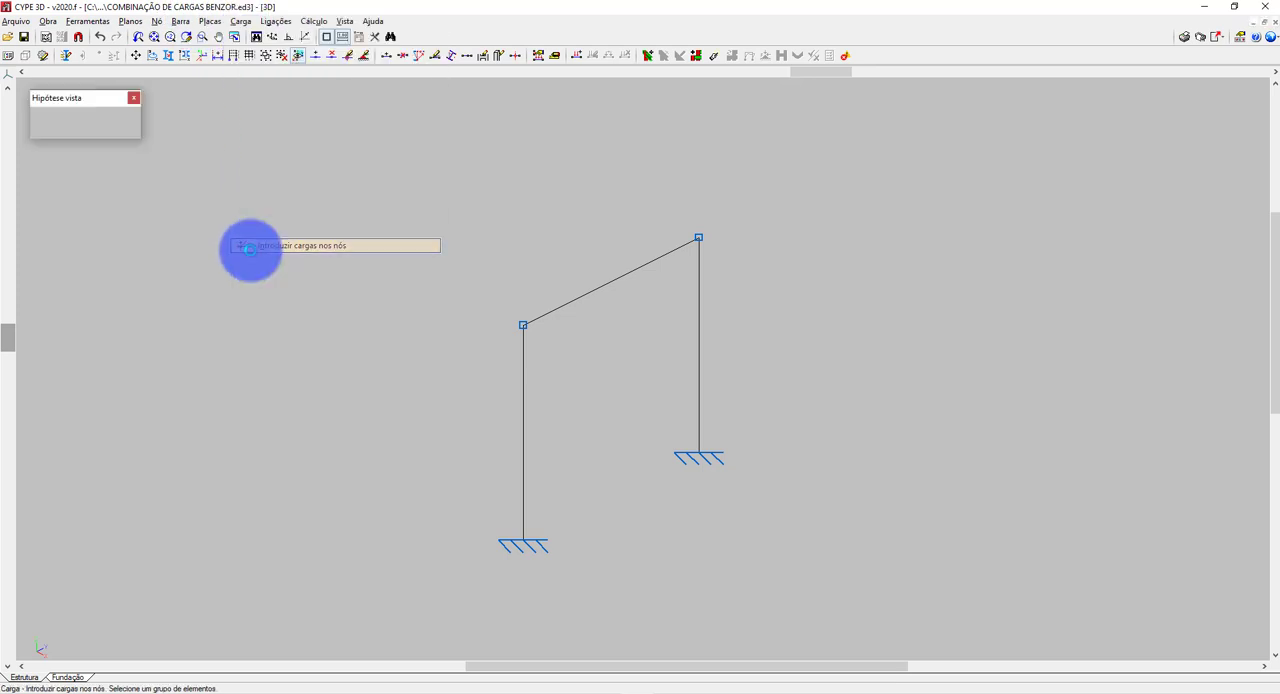
{"action": "left_click", "coordinate": [100, 116]}
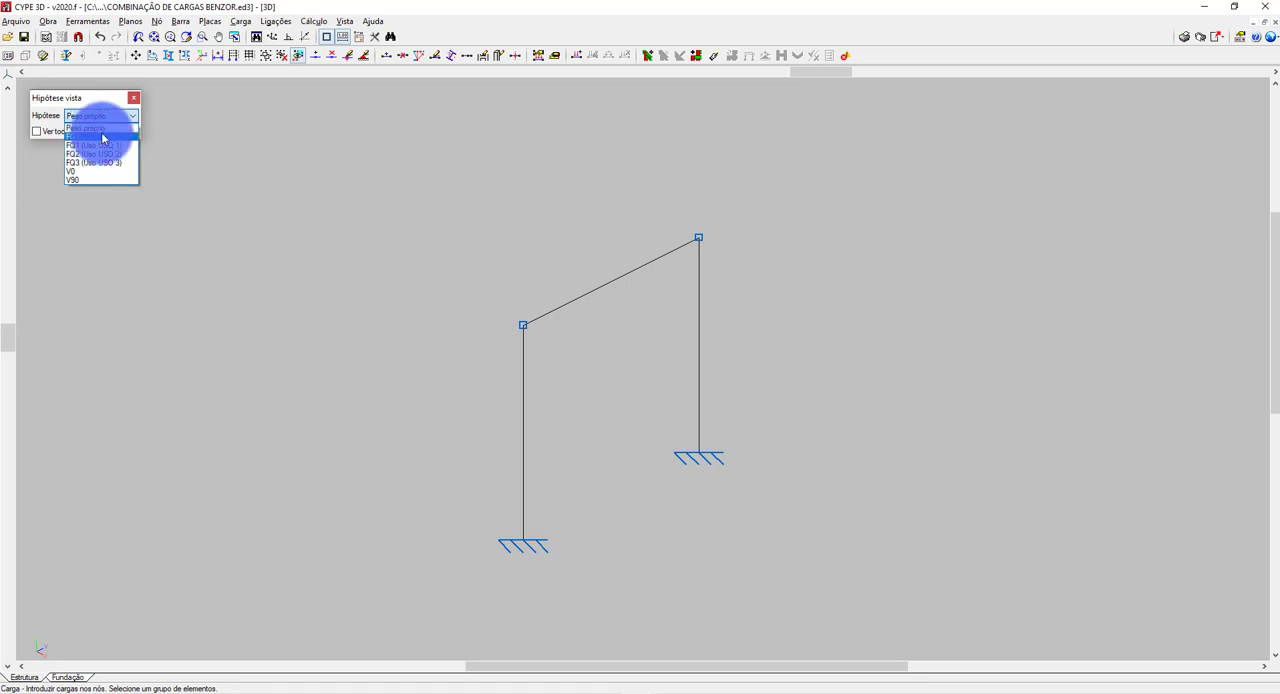
{"action": "left_click", "coordinate": [130, 101]}
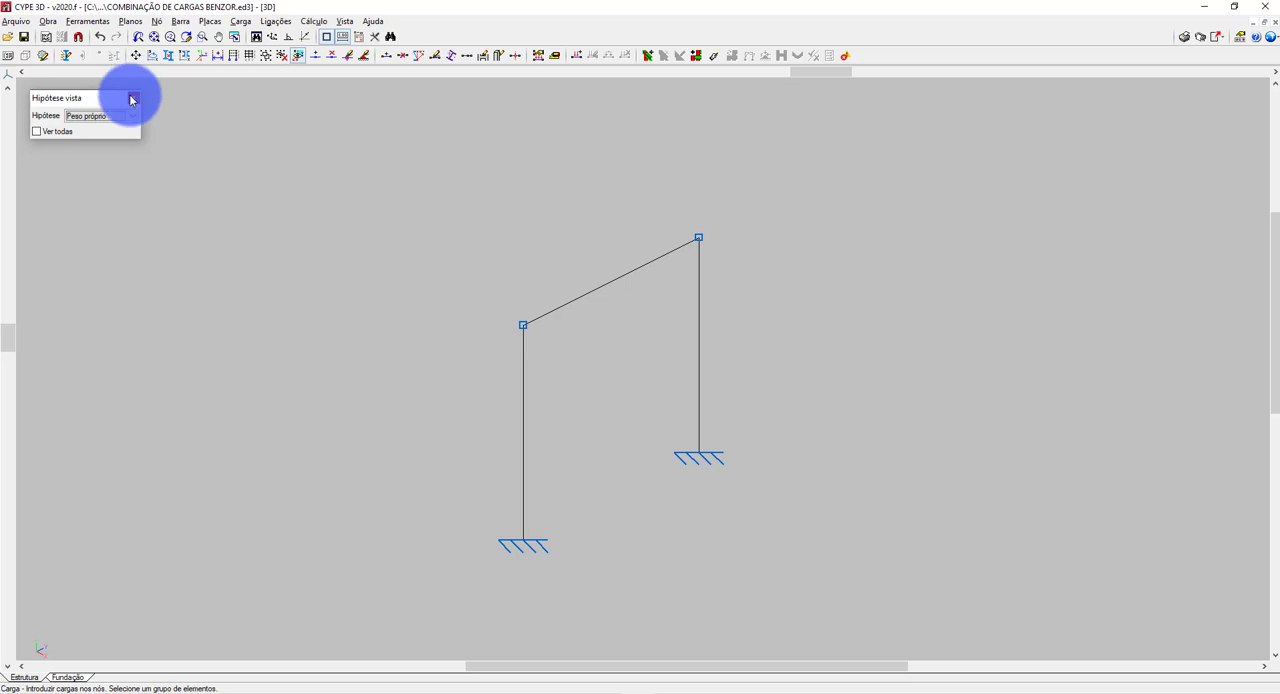
{"action": "left_click", "coordinate": [131, 98]}
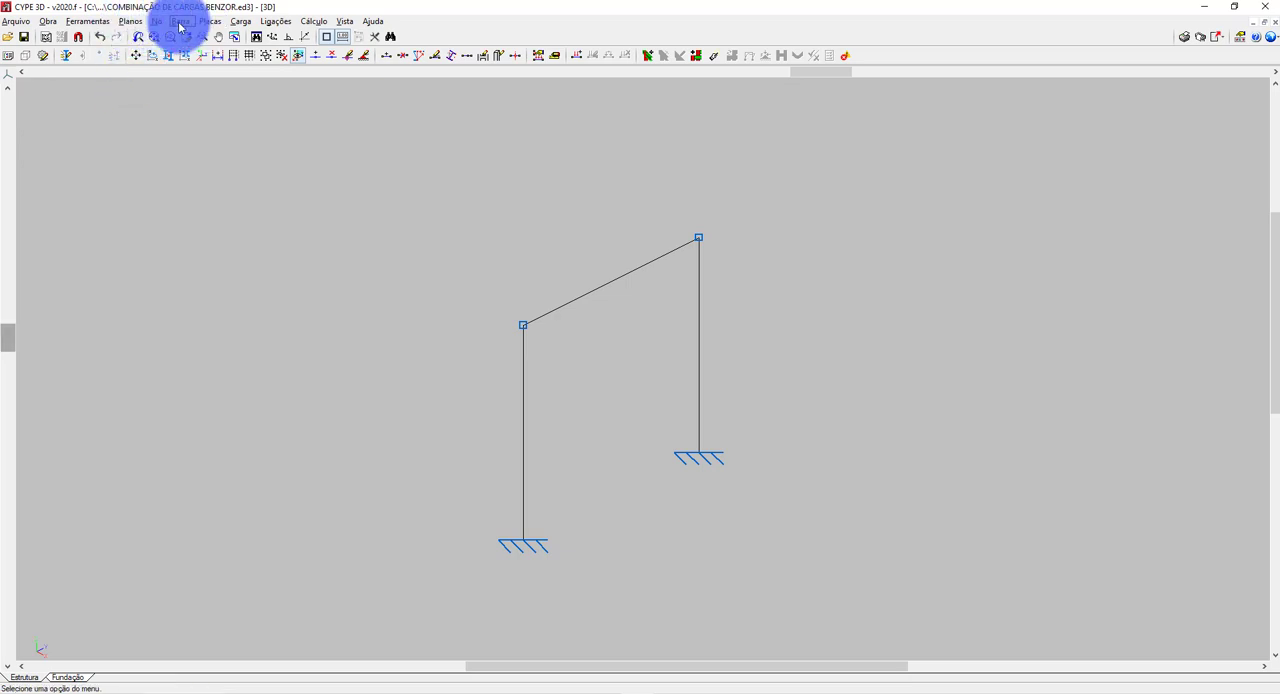
Change the reference of the additional permanent load hypothesis FG1 to FG2 and accept the general data.
{"action": "left_click", "coordinate": [48, 21]}
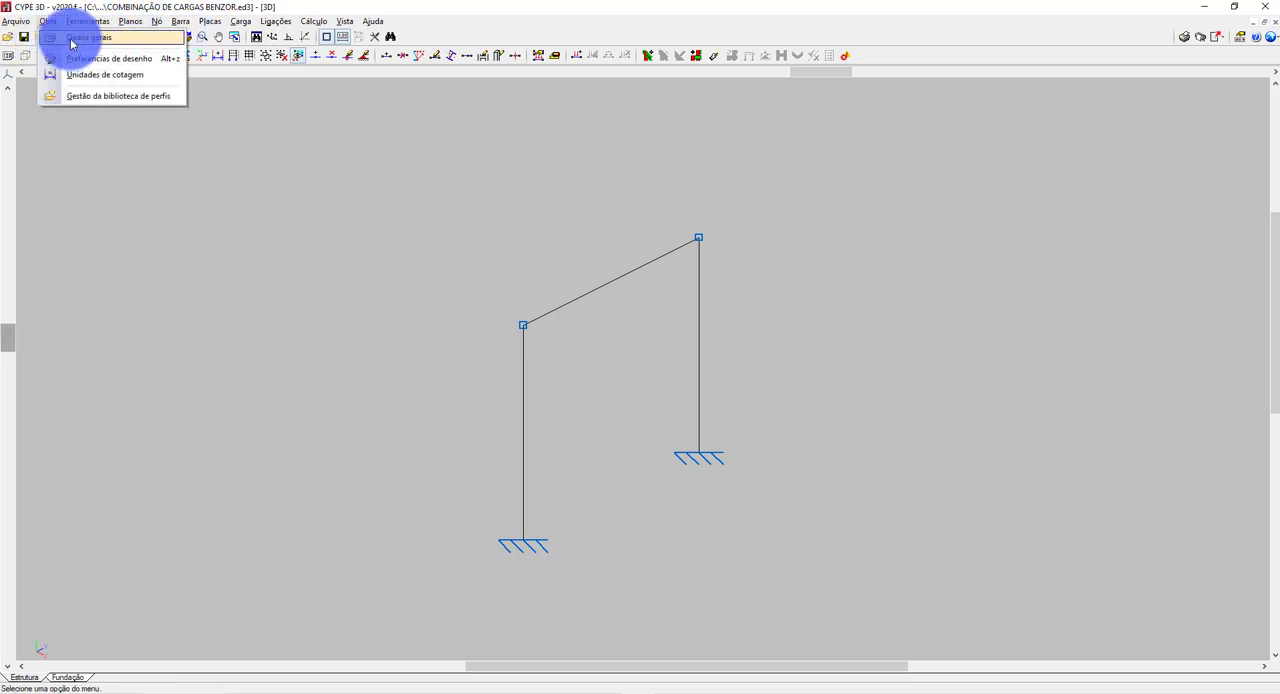
{"action": "left_click", "coordinate": [70, 38]}
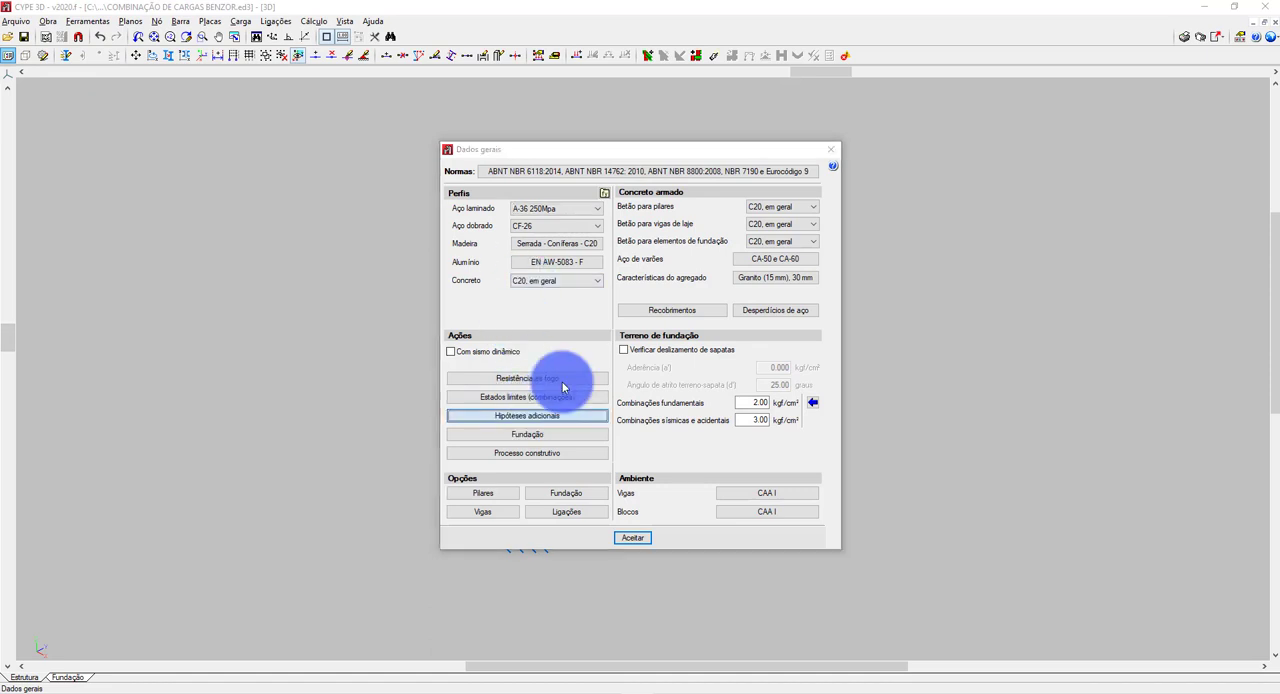
{"action": "left_click", "coordinate": [702, 296]}
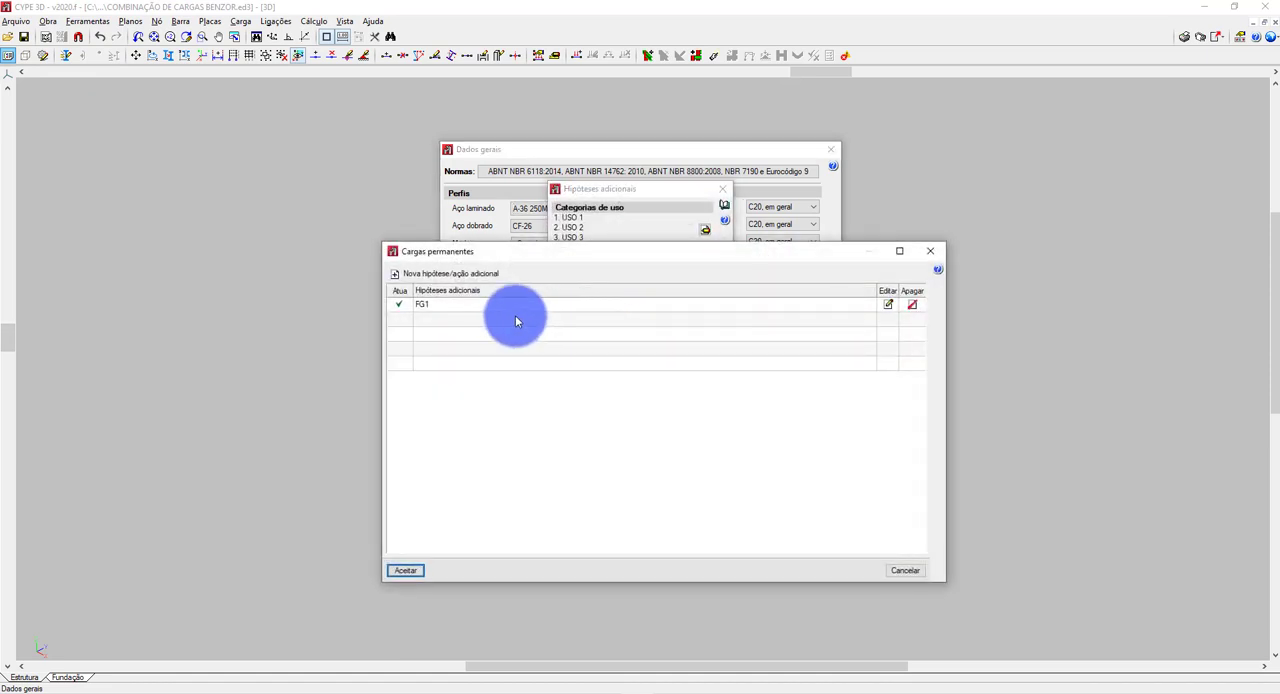
{"action": "left_click", "coordinate": [884, 303]}
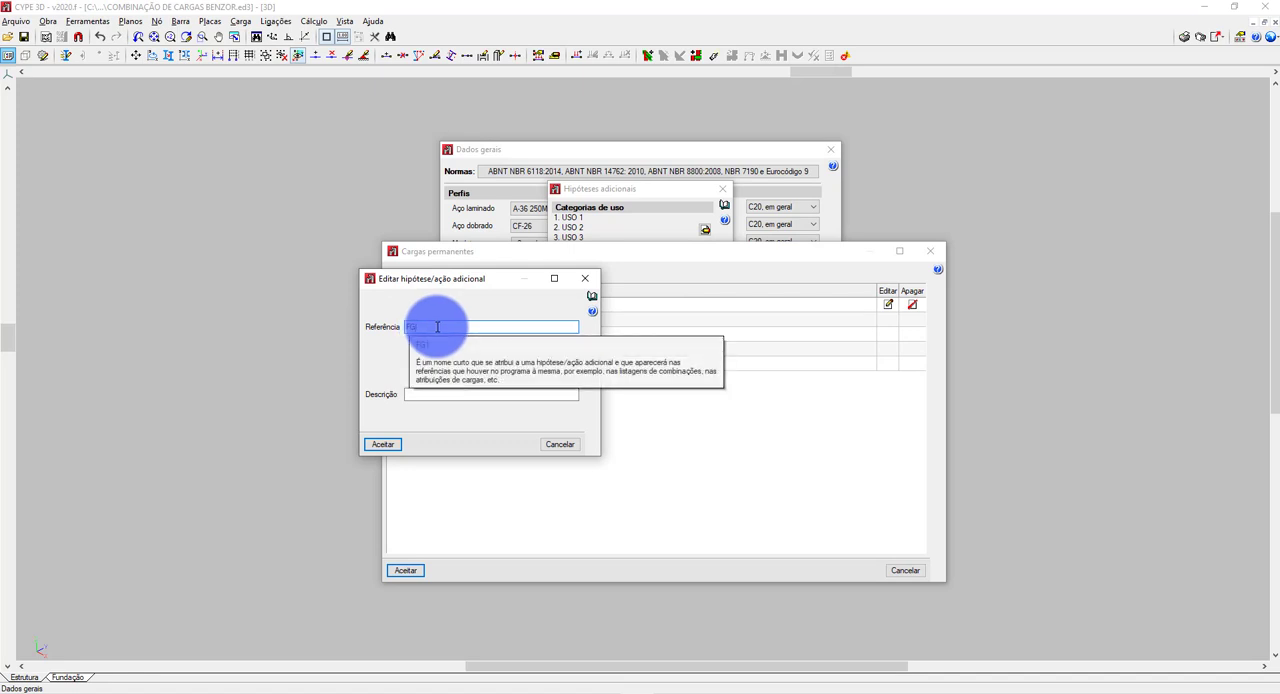
{"action": "type", "text": "FG2"}
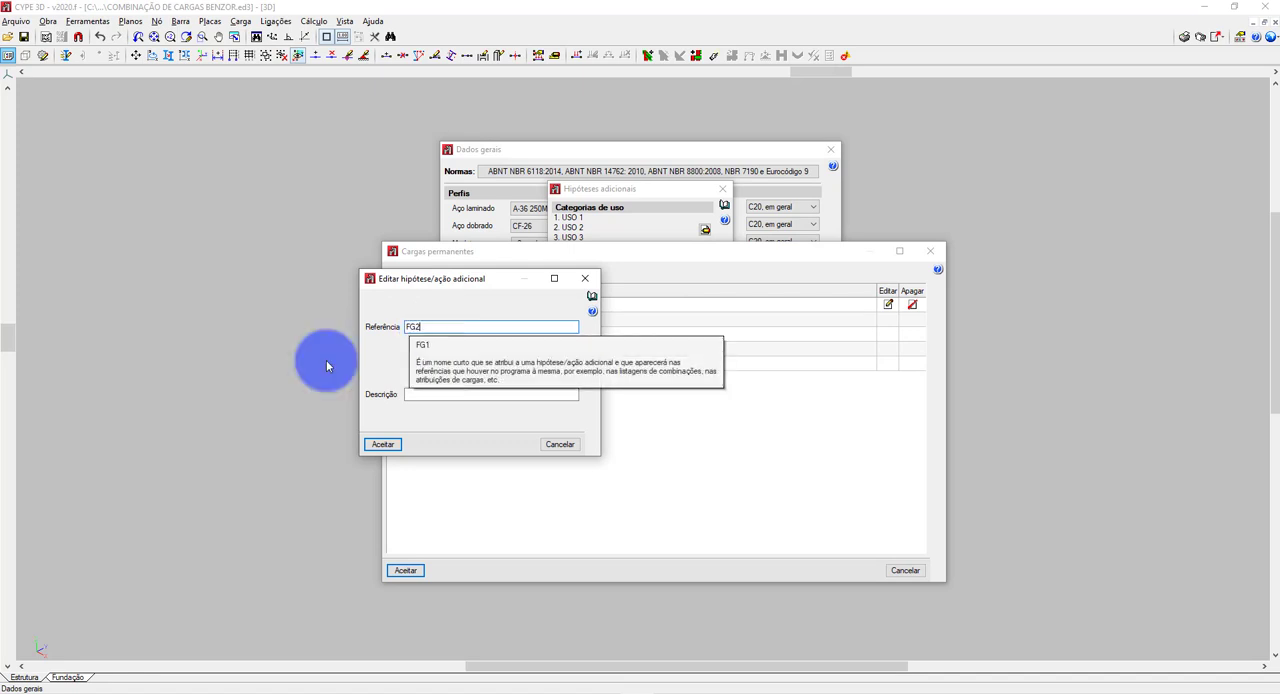
{"action": "left_click", "coordinate": [382, 444]}
{"action": "left_click", "coordinate": [413, 569]}
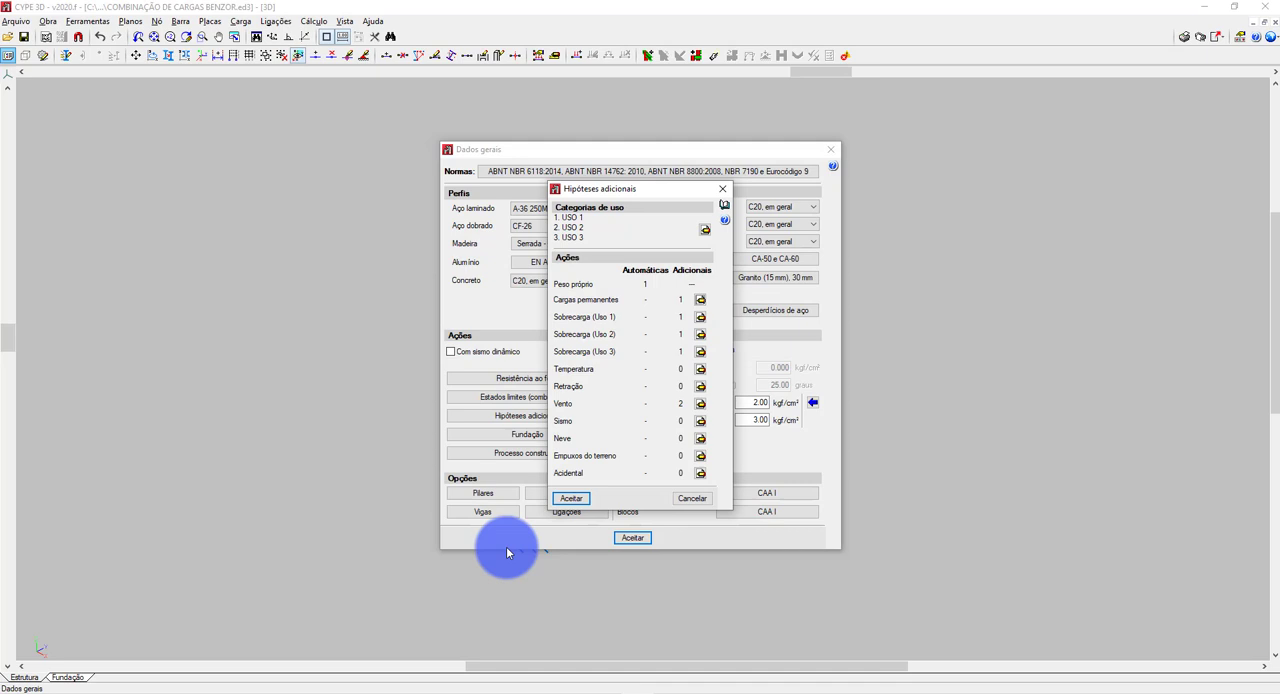
{"action": "left_click", "coordinate": [569, 497]}
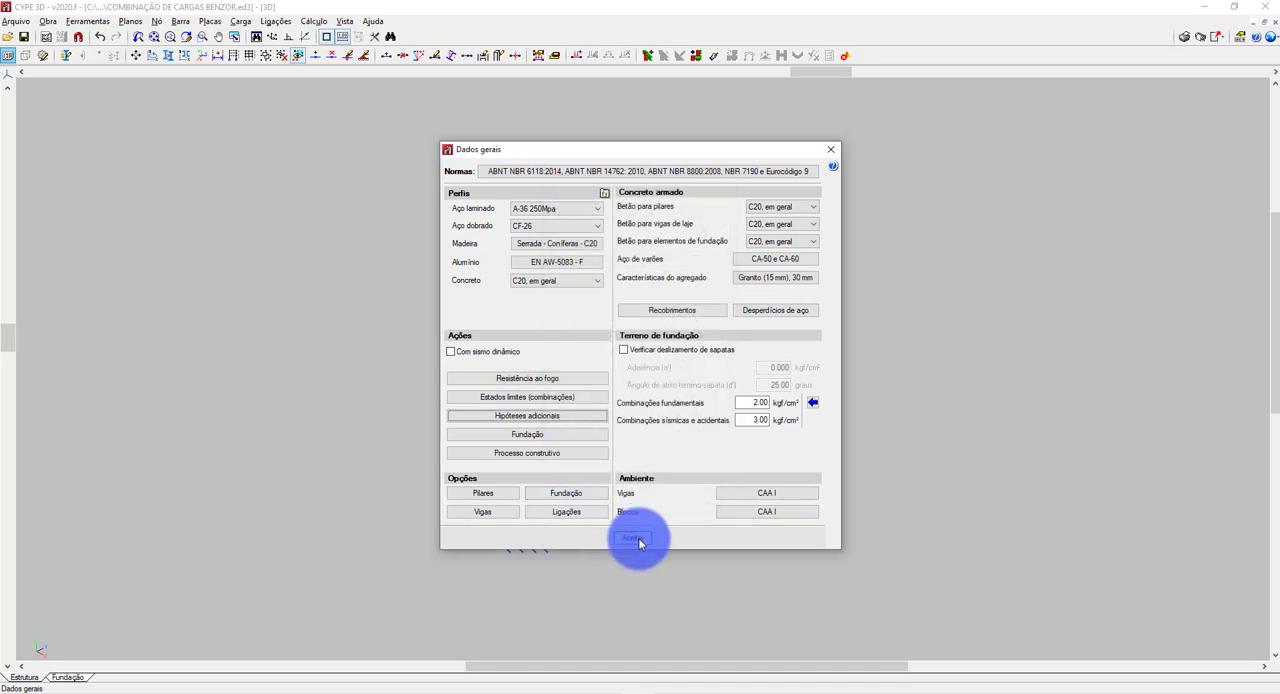
{"action": "left_click", "coordinate": [638, 540]}
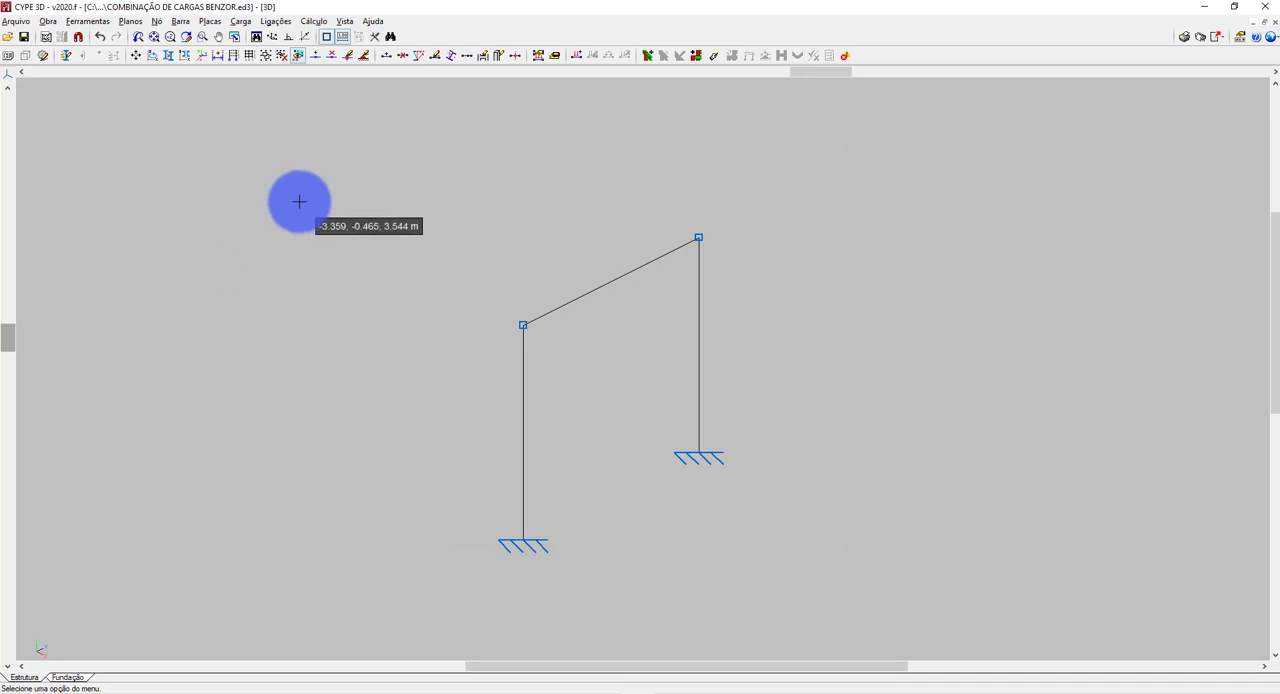
{"action": "left_click", "coordinate": [246, 23]}
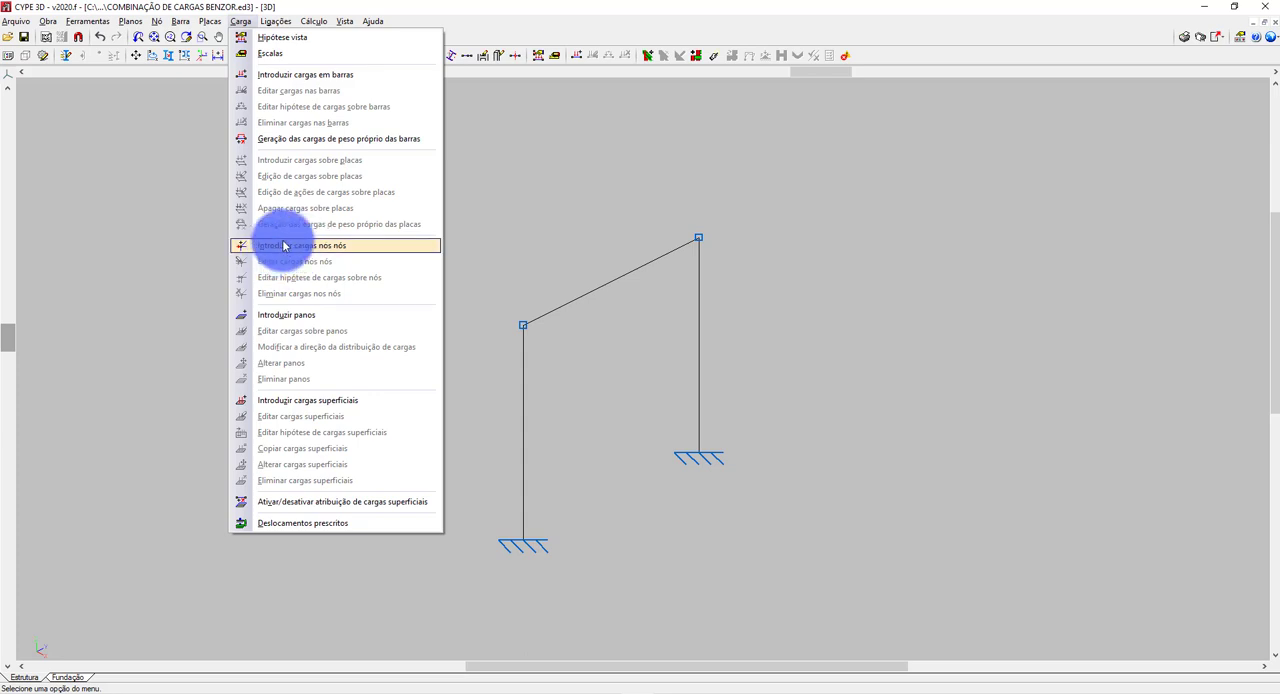
{"action": "left_click", "coordinate": [289, 246]}
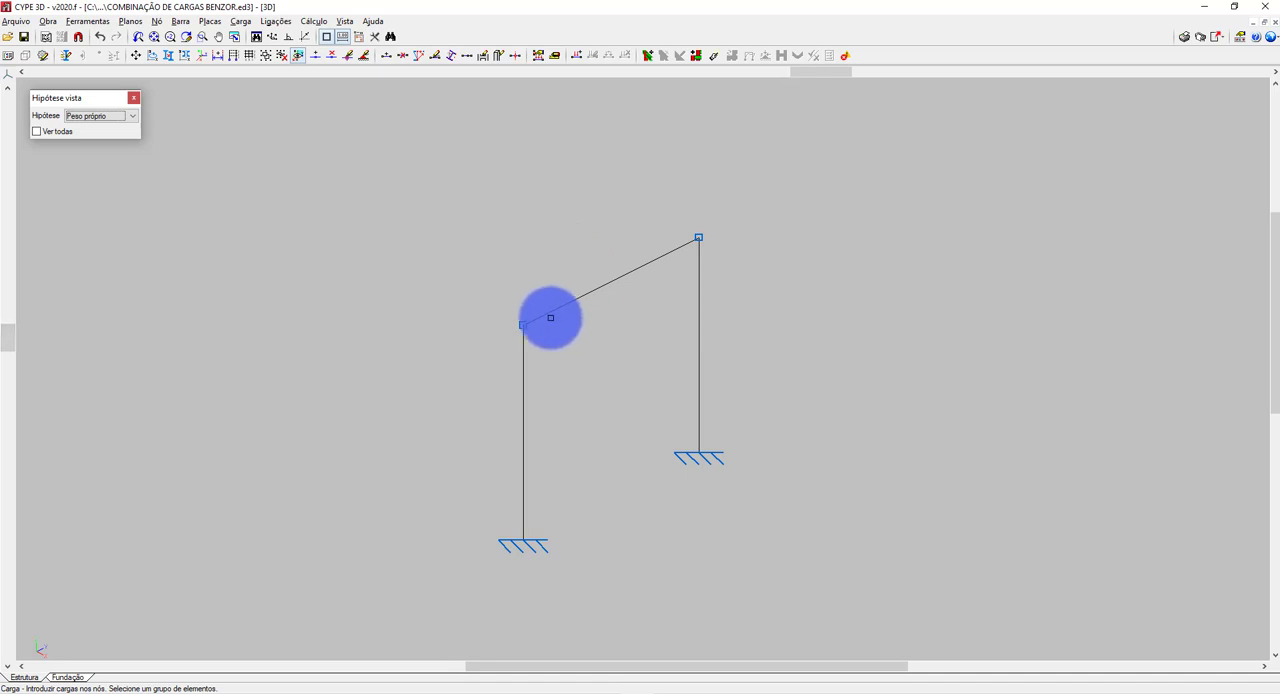
{"action": "left_click", "coordinate": [528, 329]}
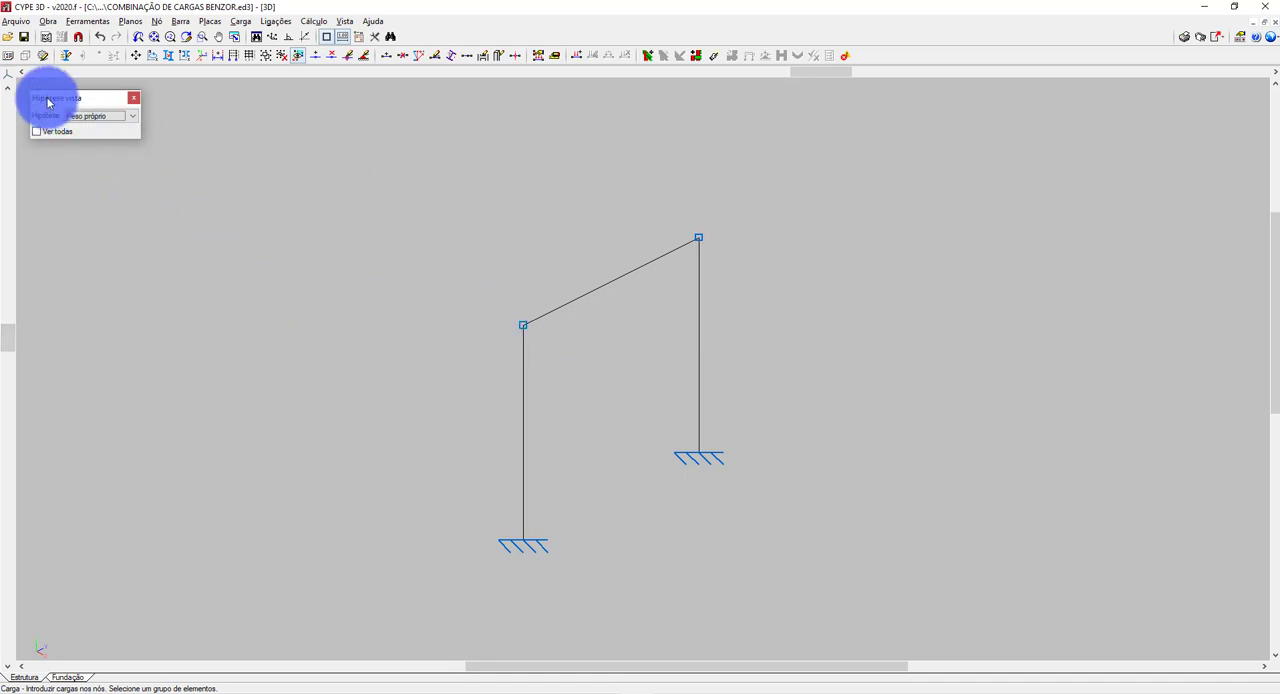
{"action": "left_click", "coordinate": [108, 117]}
{"action": "left_click", "coordinate": [108, 117]}
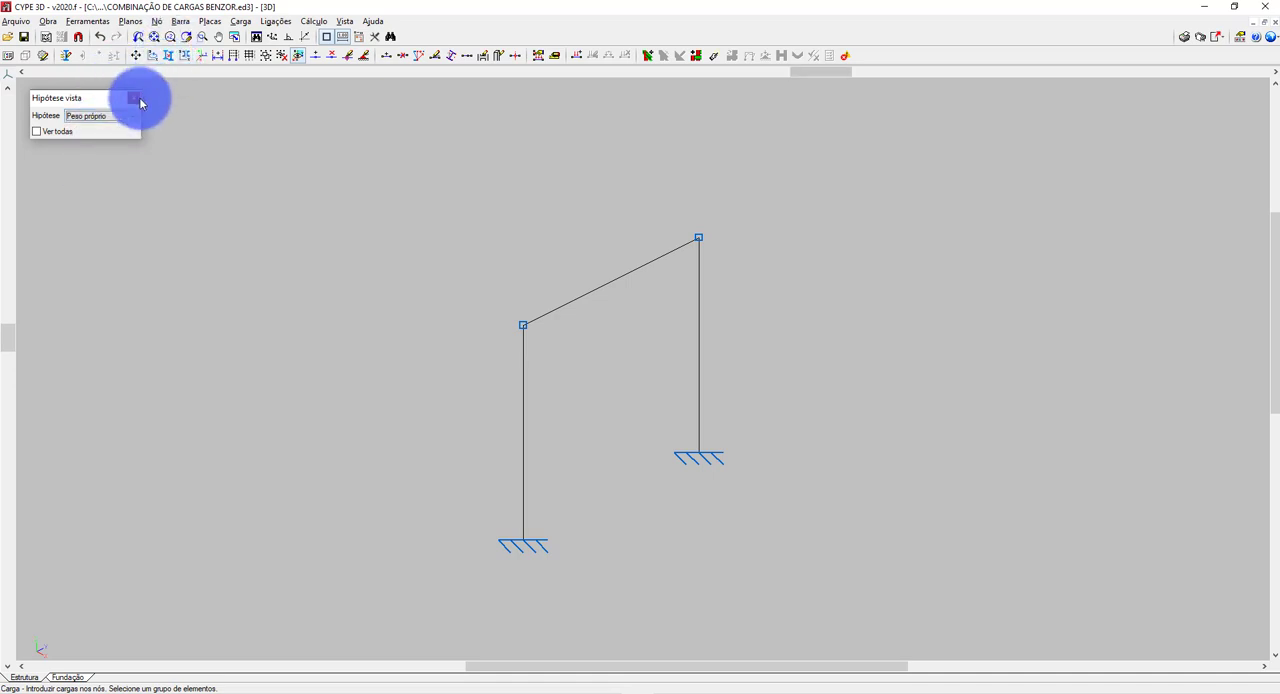
{"action": "left_click", "coordinate": [134, 98]}
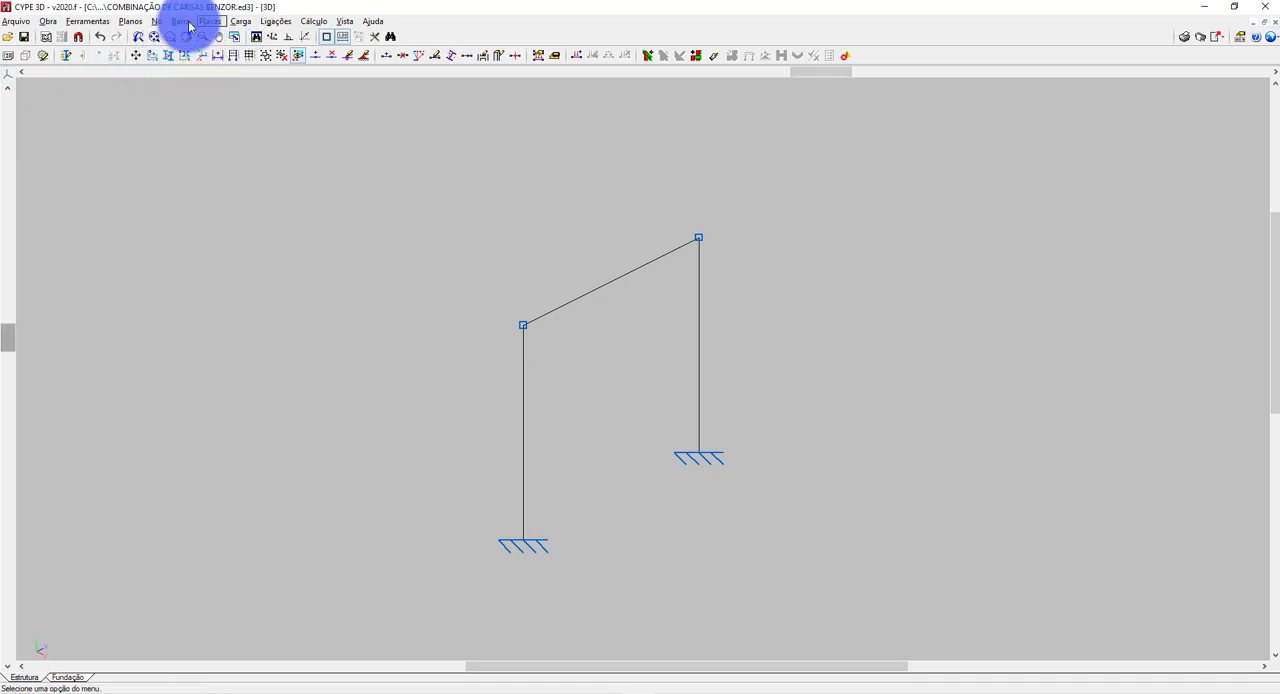
Apply a 0.3 t point load in hypothesis FQ1 (USO 1) to the beam, 1.5 m along it, in the negative global Z direction.
{"action": "left_click", "coordinate": [180, 21]}
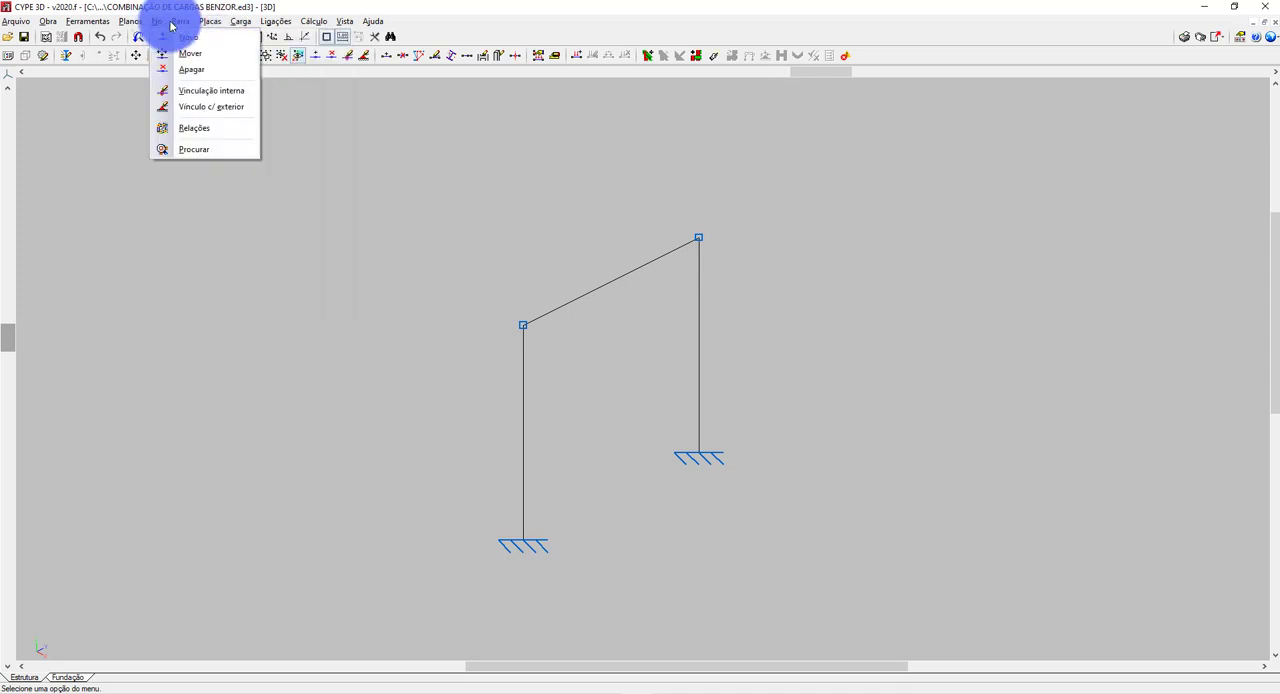
{"action": "mouse_move", "coordinate": [240, 21]}
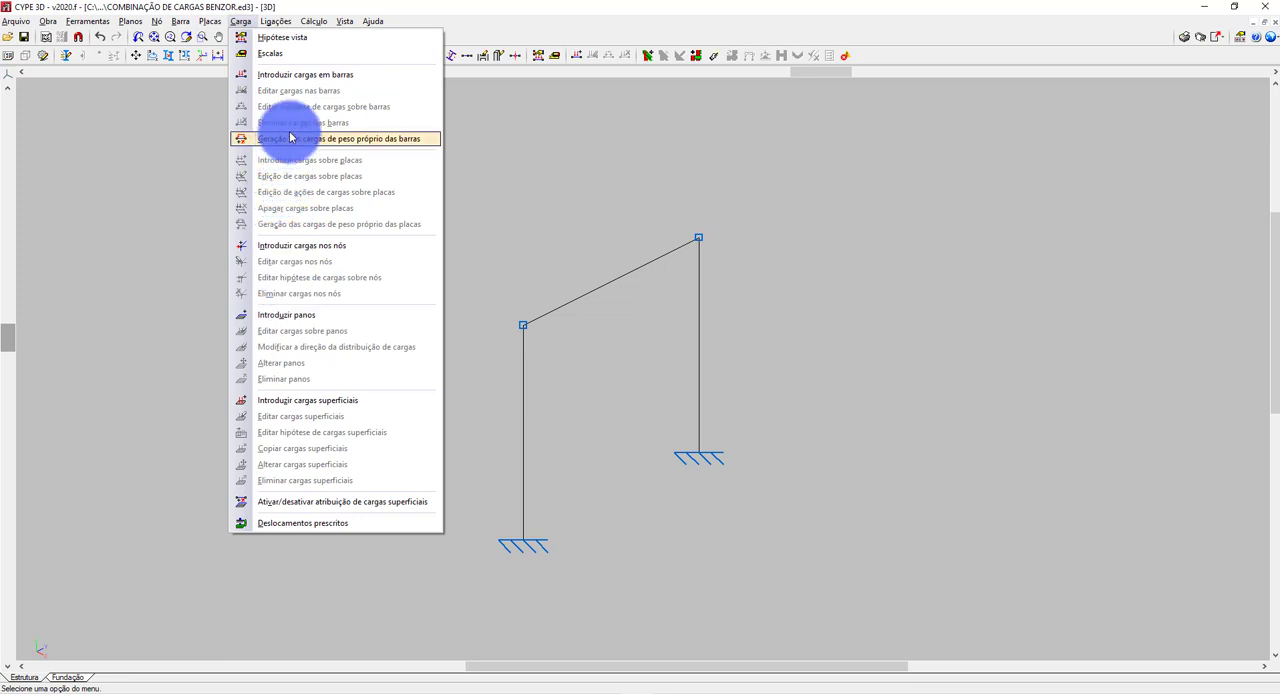
{"action": "left_click", "coordinate": [300, 76]}
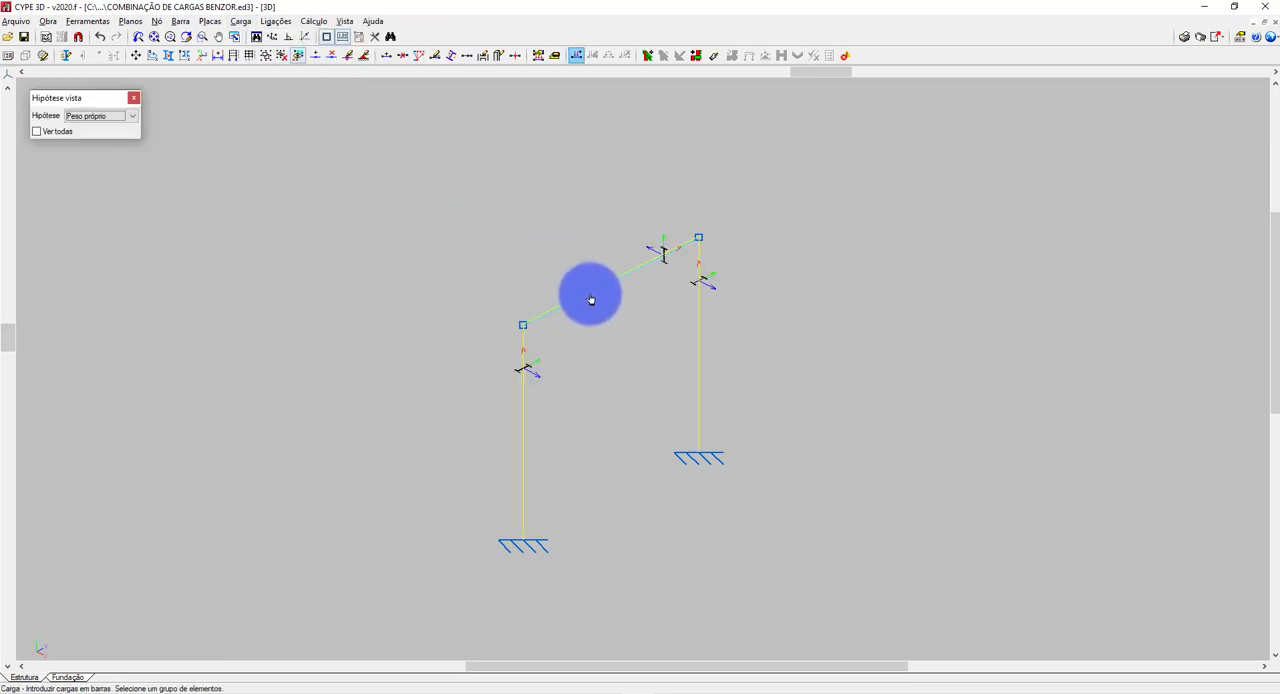
{"action": "left_click", "coordinate": [101, 117]}
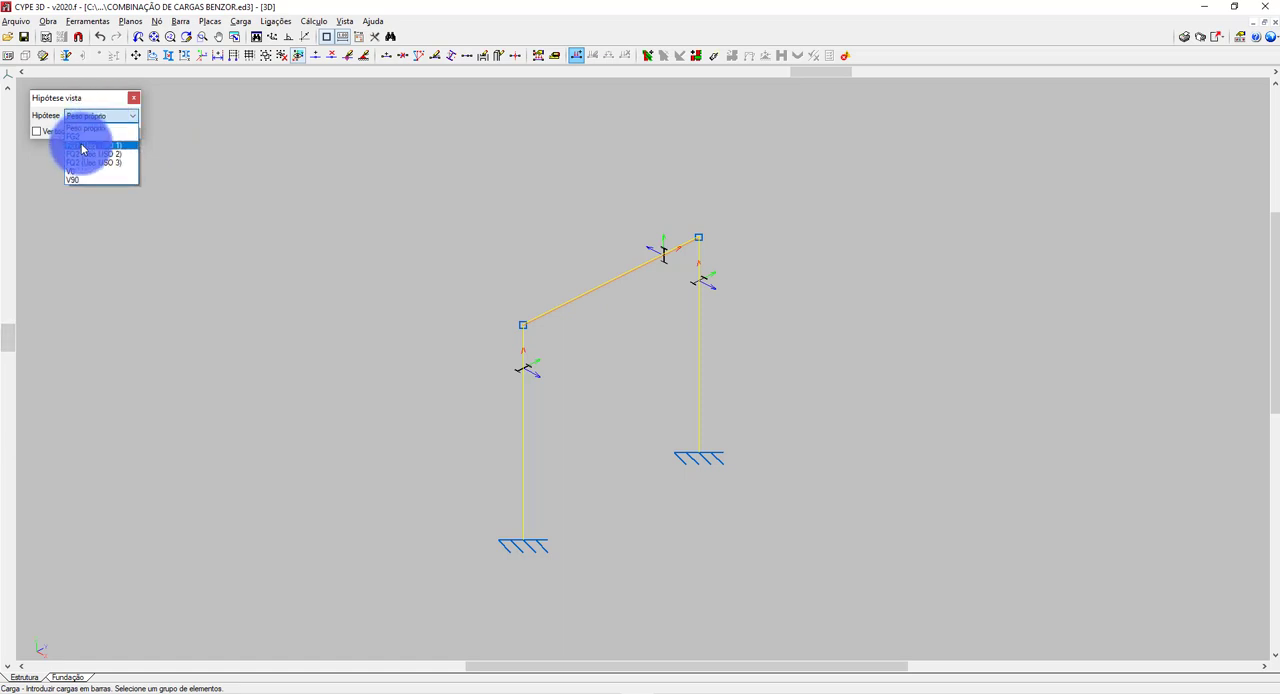
{"action": "left_click", "coordinate": [81, 146]}
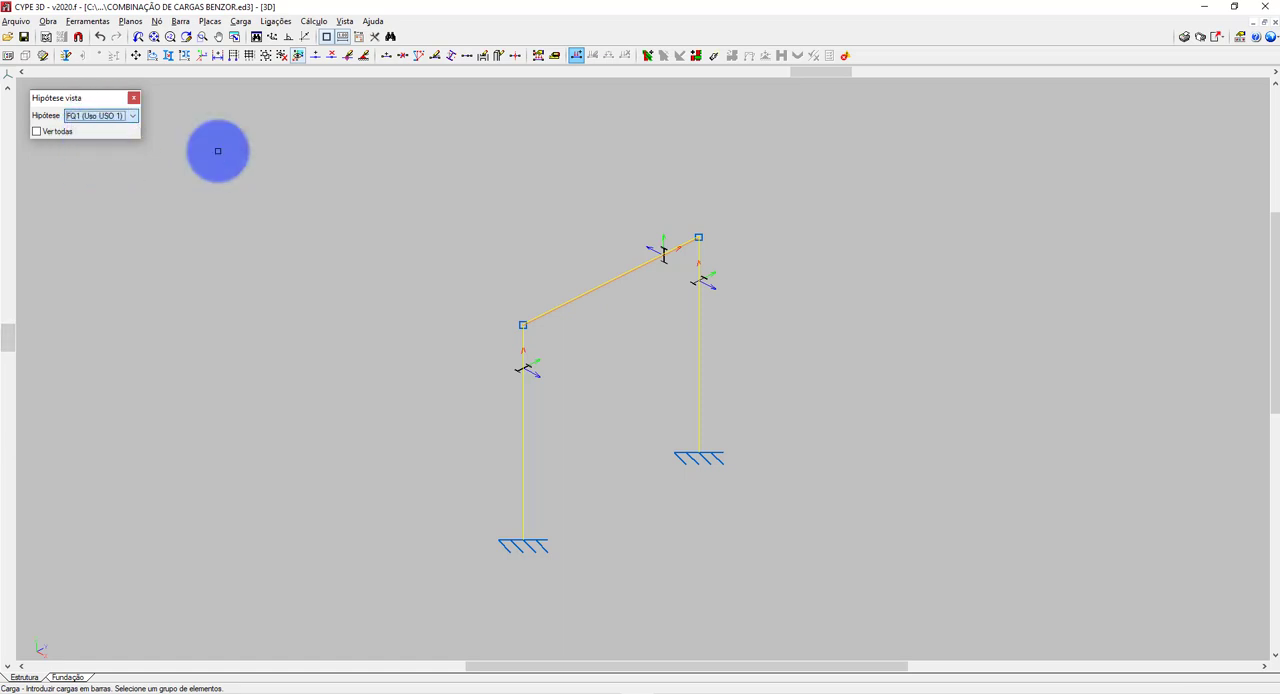
{"action": "left_click", "coordinate": [594, 292]}
{"action": "right_click", "coordinate": [567, 213]}
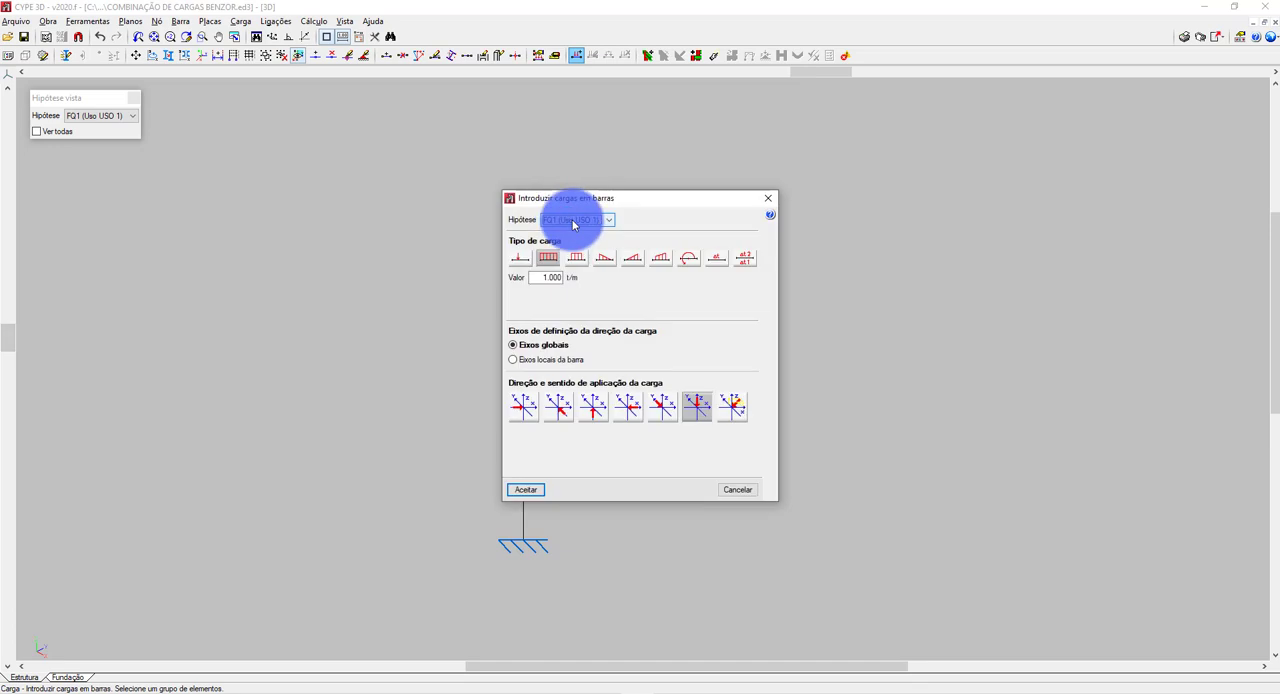
{"action": "left_click", "coordinate": [520, 257]}
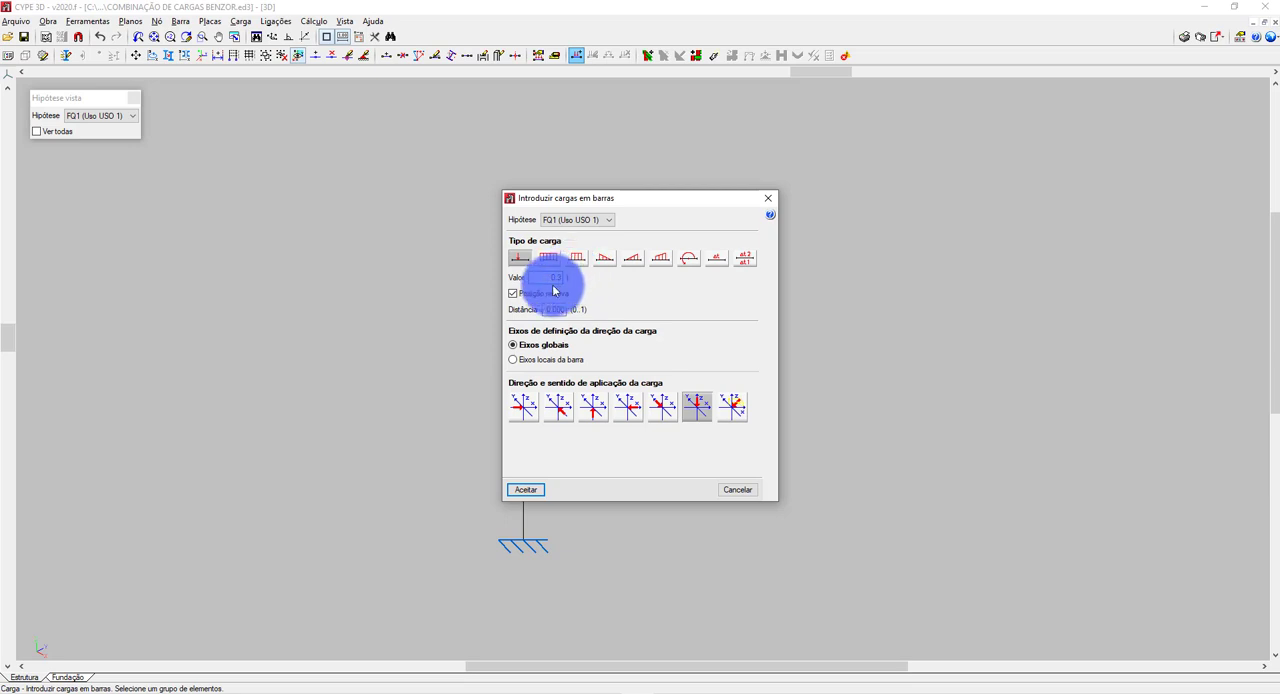
{"action": "left_click", "coordinate": [553, 294]}
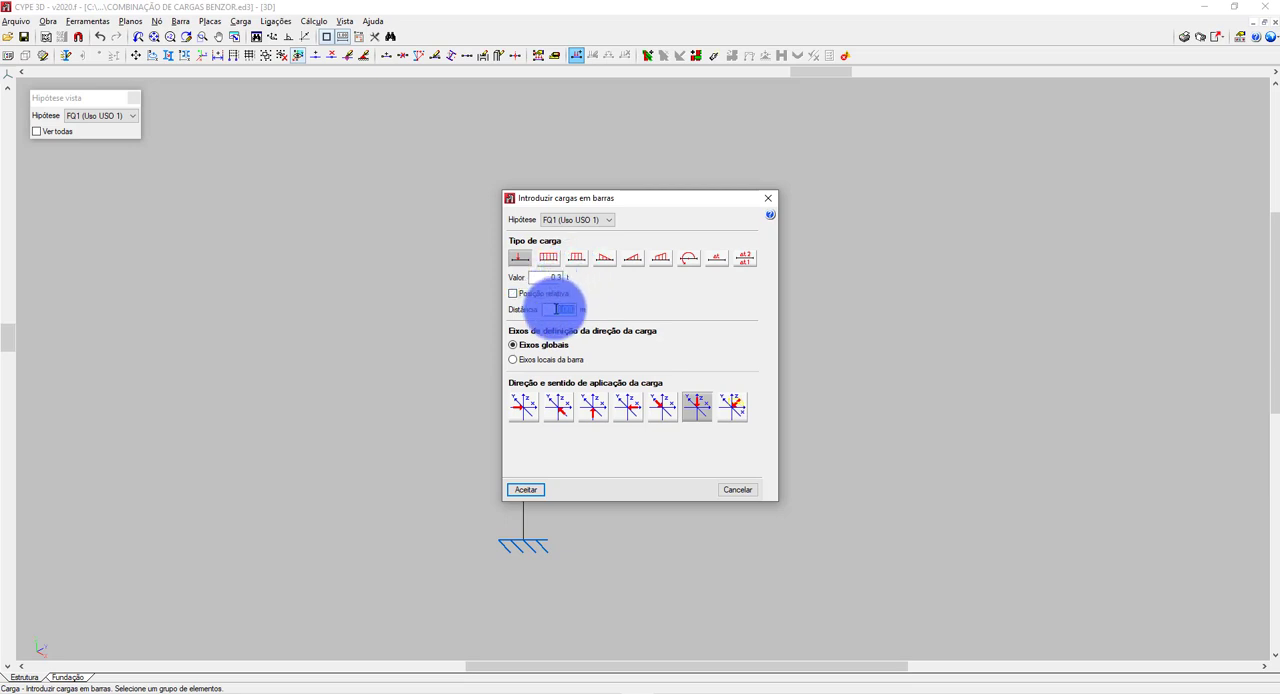
{"action": "type", "text": "1.5"}
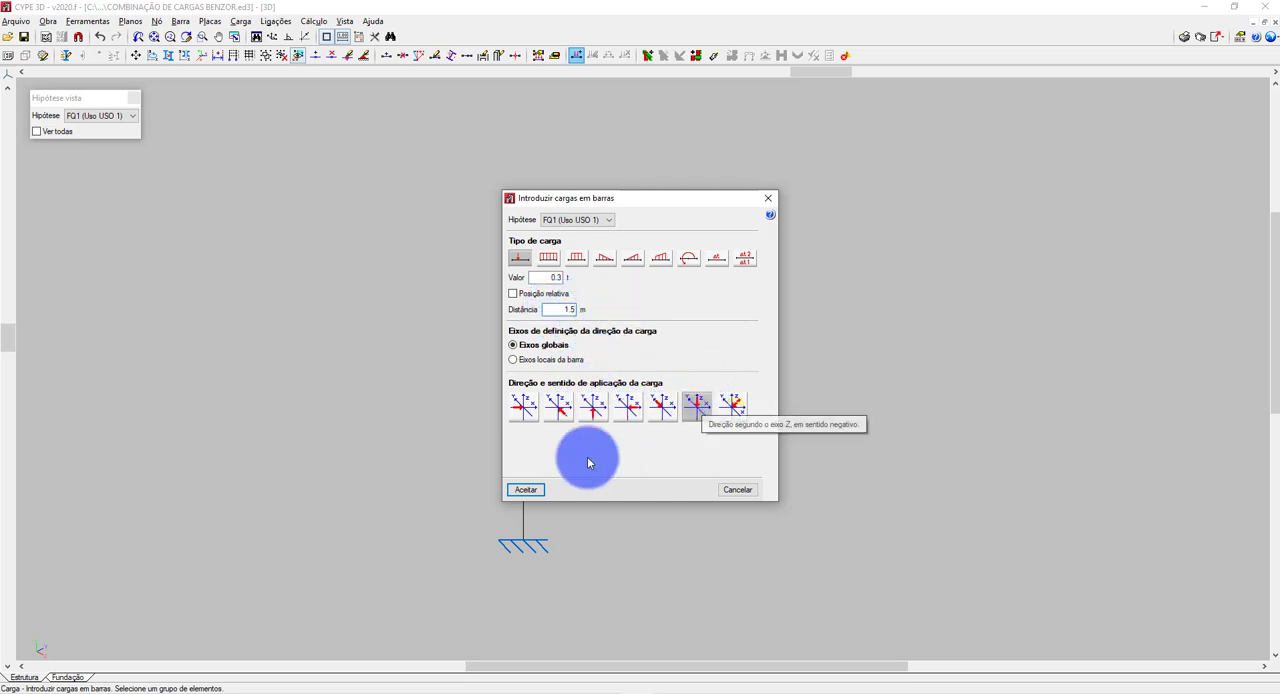
{"action": "left_click", "coordinate": [525, 489]}
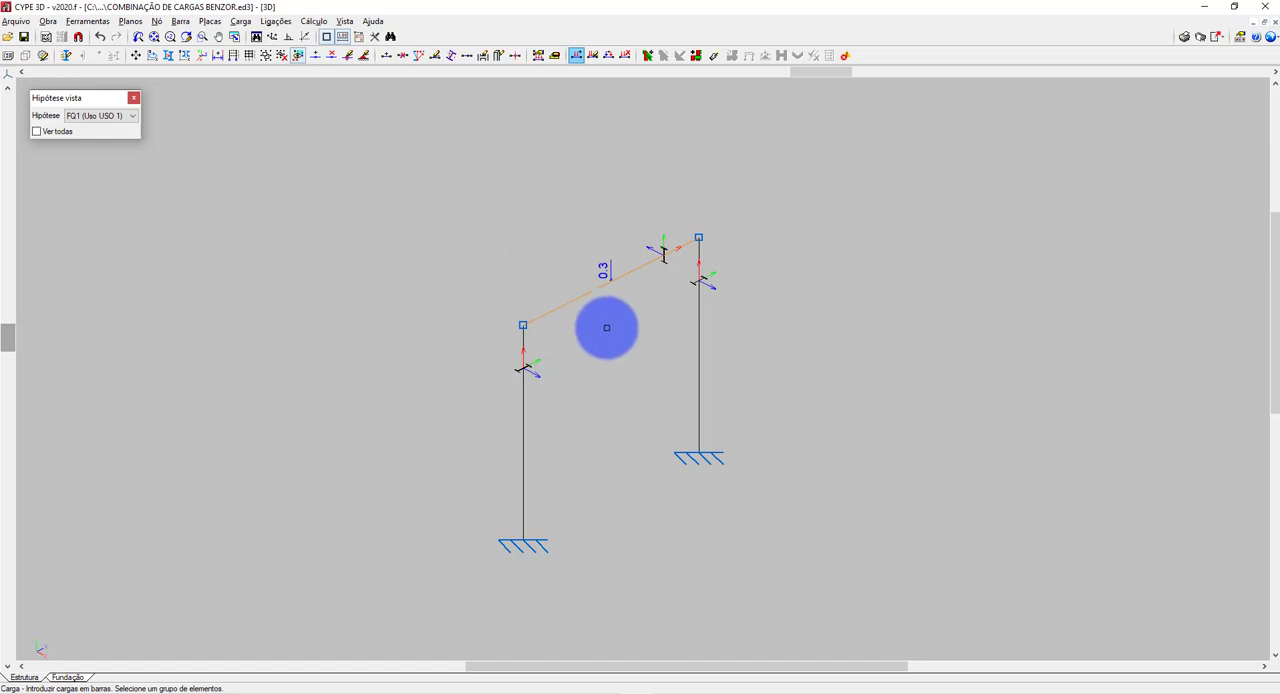
Apply a 0.3 t downward point load 1.5 m along the beam in hypotheses FQ2 (USO 2) and FQ3 (USO 3).
{"action": "left_click", "coordinate": [585, 309]}
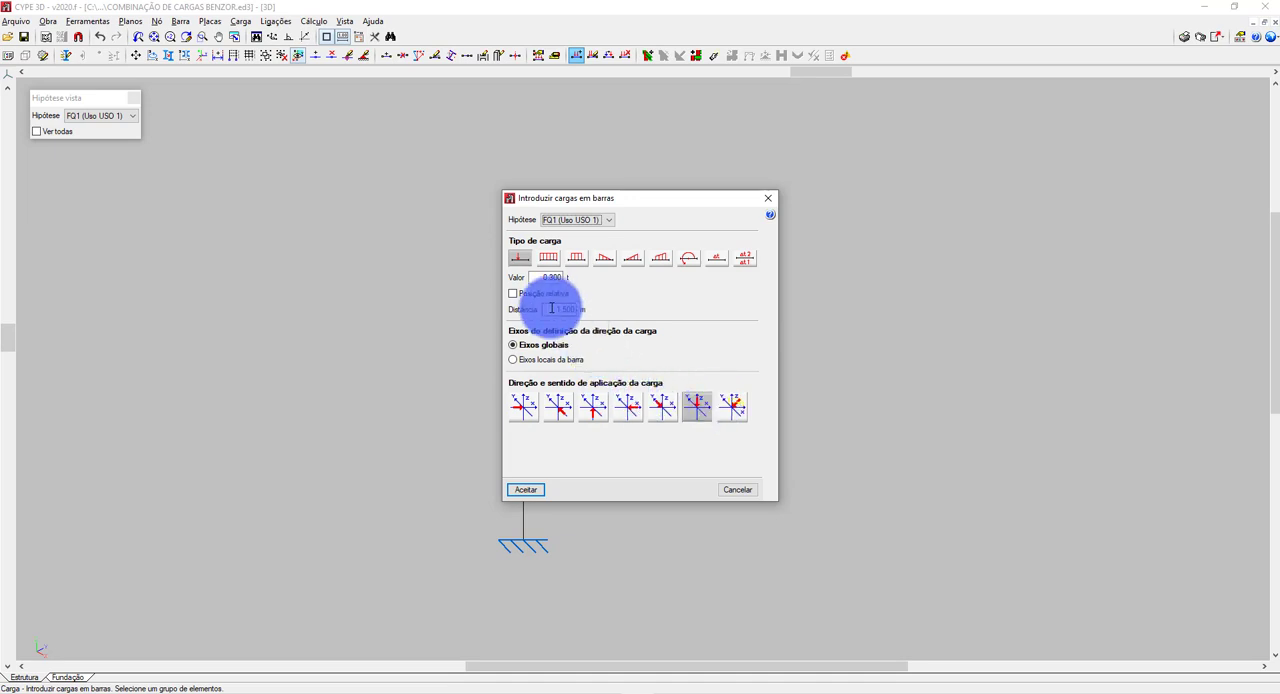
{"action": "left_click", "coordinate": [576, 220]}
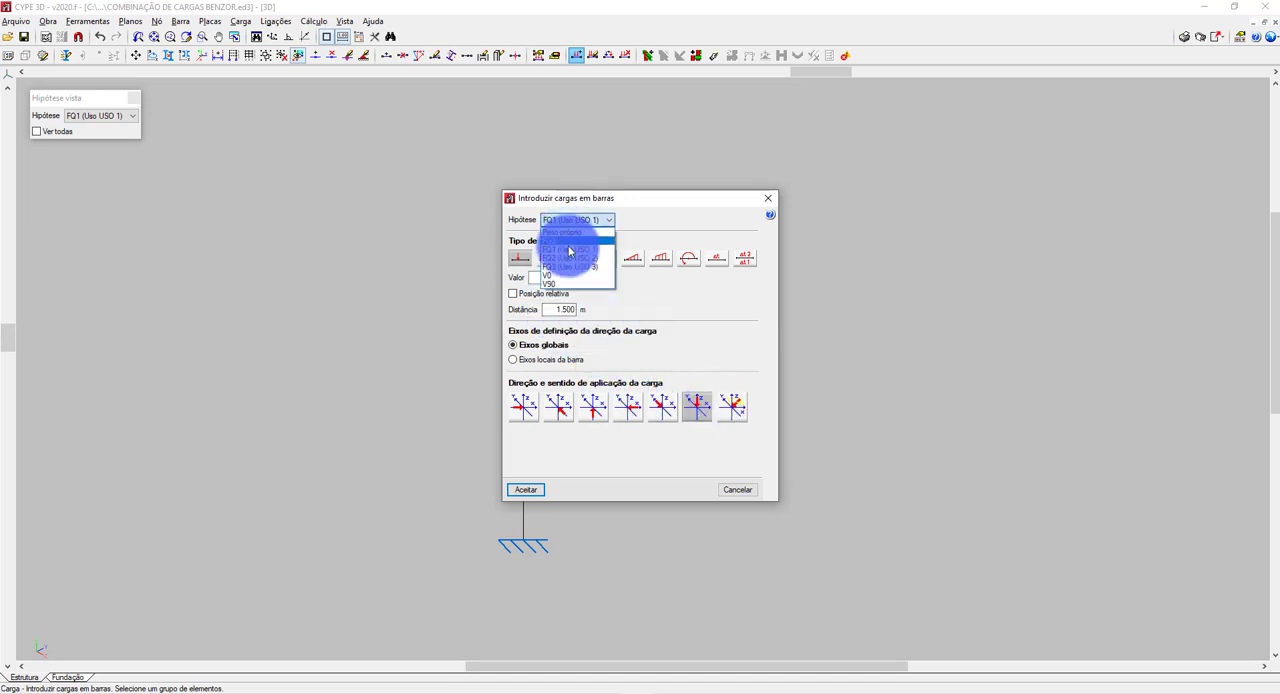
{"action": "left_click", "coordinate": [567, 259]}
{"action": "left_click", "coordinate": [535, 490]}
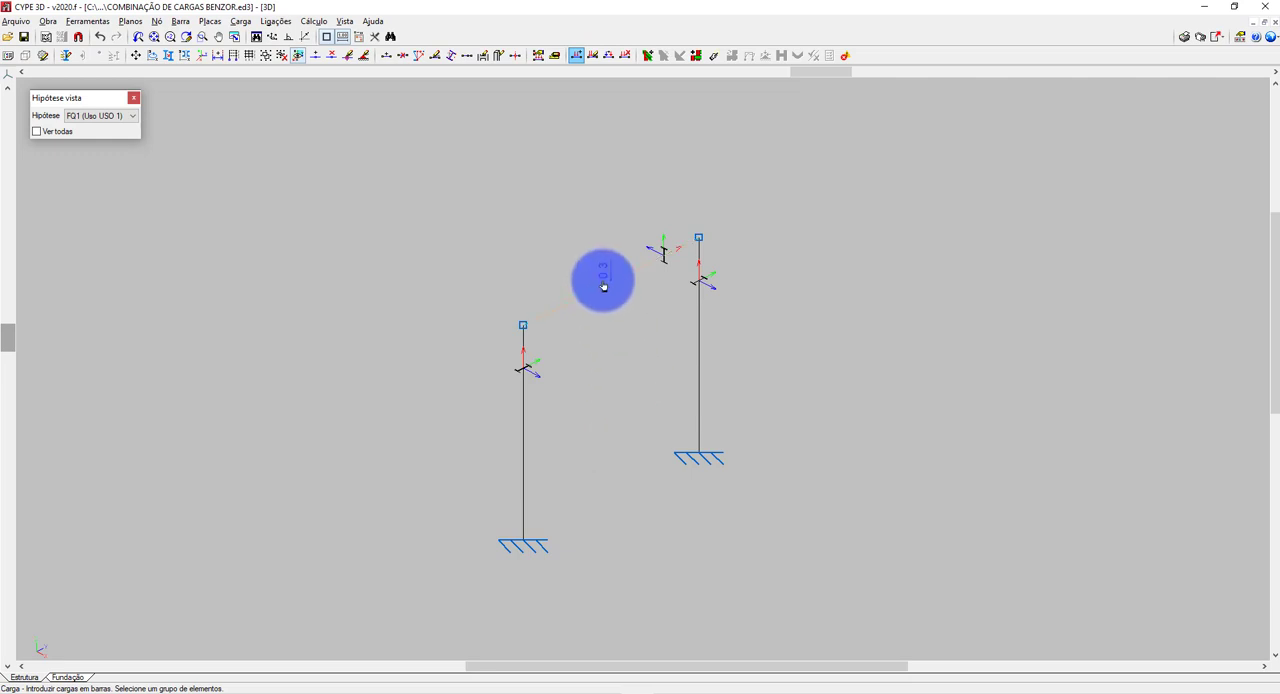
{"action": "left_click", "coordinate": [569, 221]}
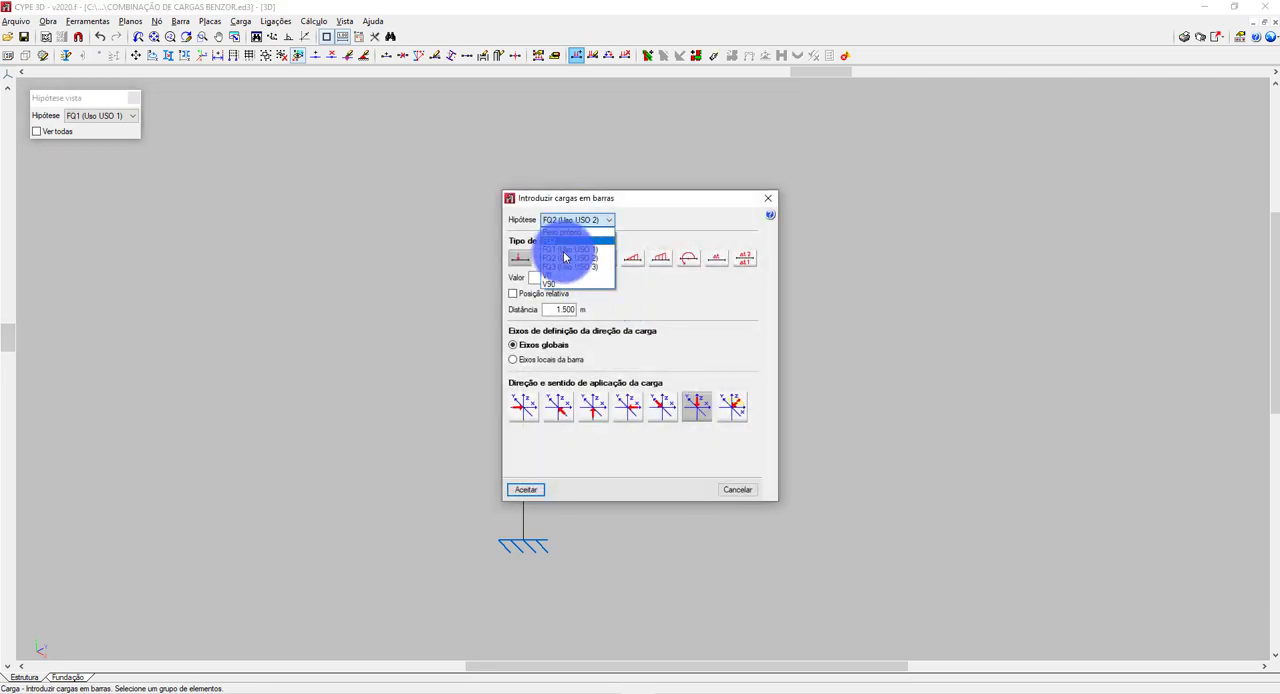
{"action": "left_click", "coordinate": [527, 489]}
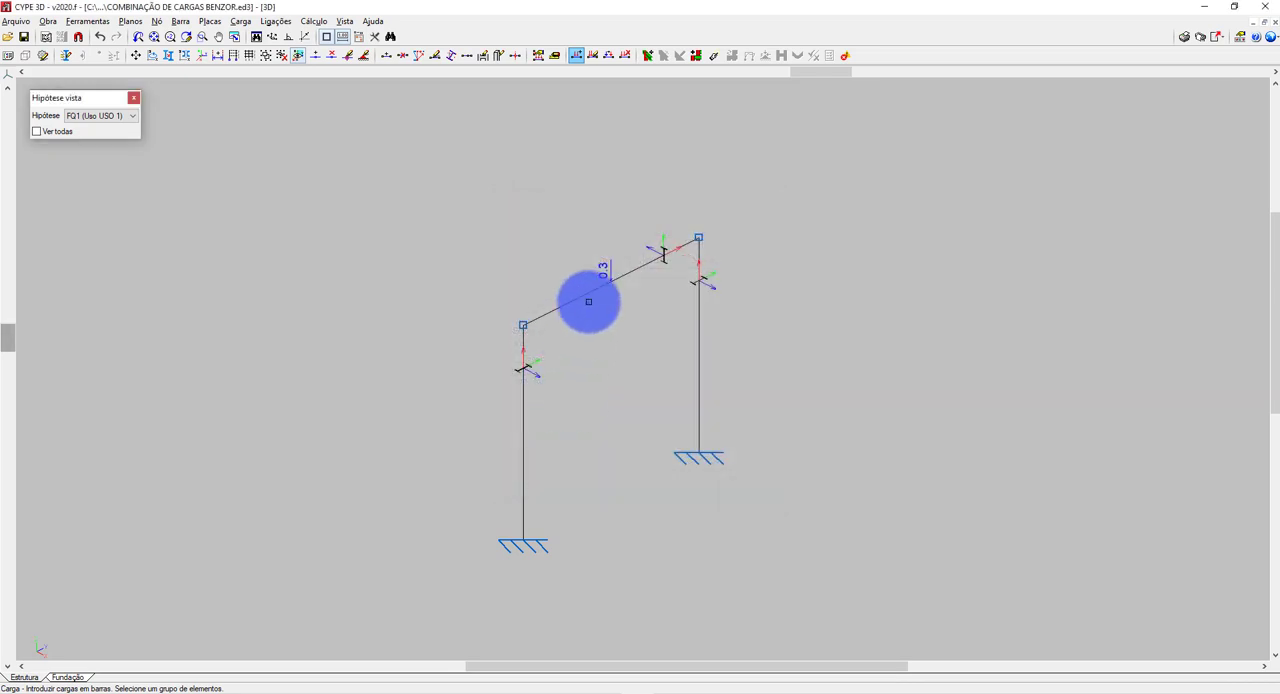
Apply a 0.3 t point load in the negative global Z direction, 1.5 m along the beam, in hypotheses V0 and V90.
{"action": "left_click", "coordinate": [589, 298]}
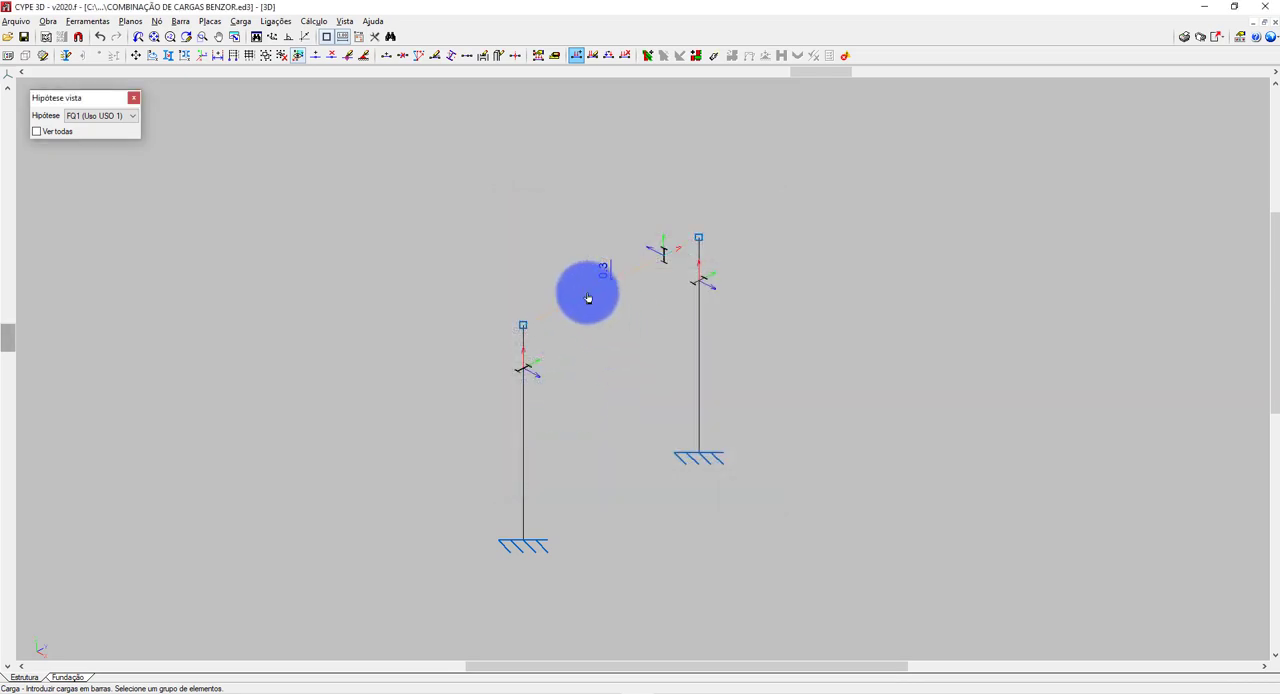
{"action": "right_click", "coordinate": [589, 298]}
{"action": "left_click", "coordinate": [692, 402]}
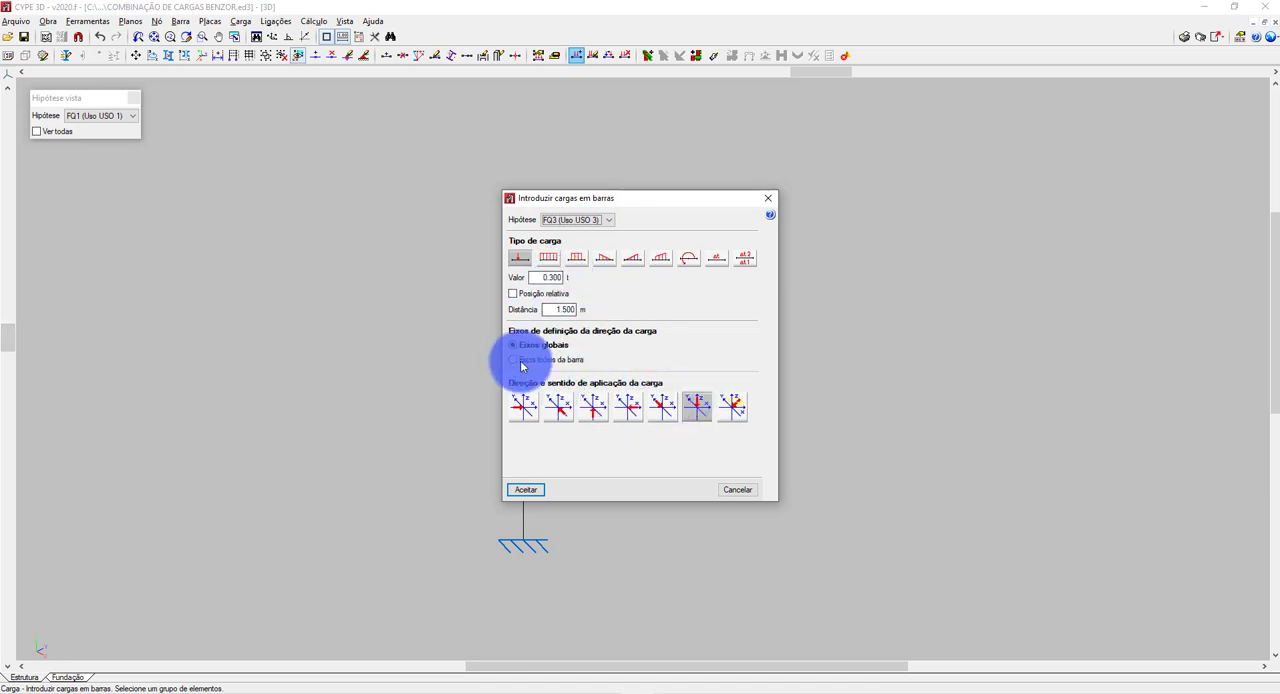
{"action": "left_click", "coordinate": [577, 219]}
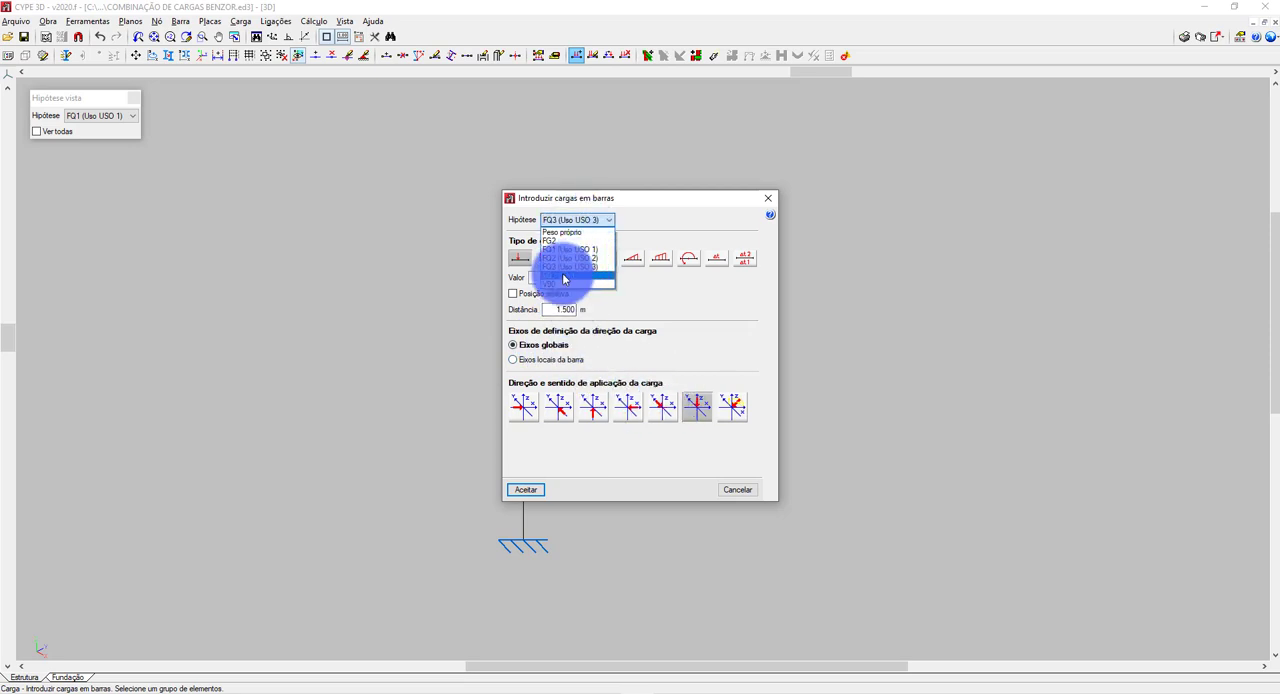
{"action": "left_click", "coordinate": [563, 262]}
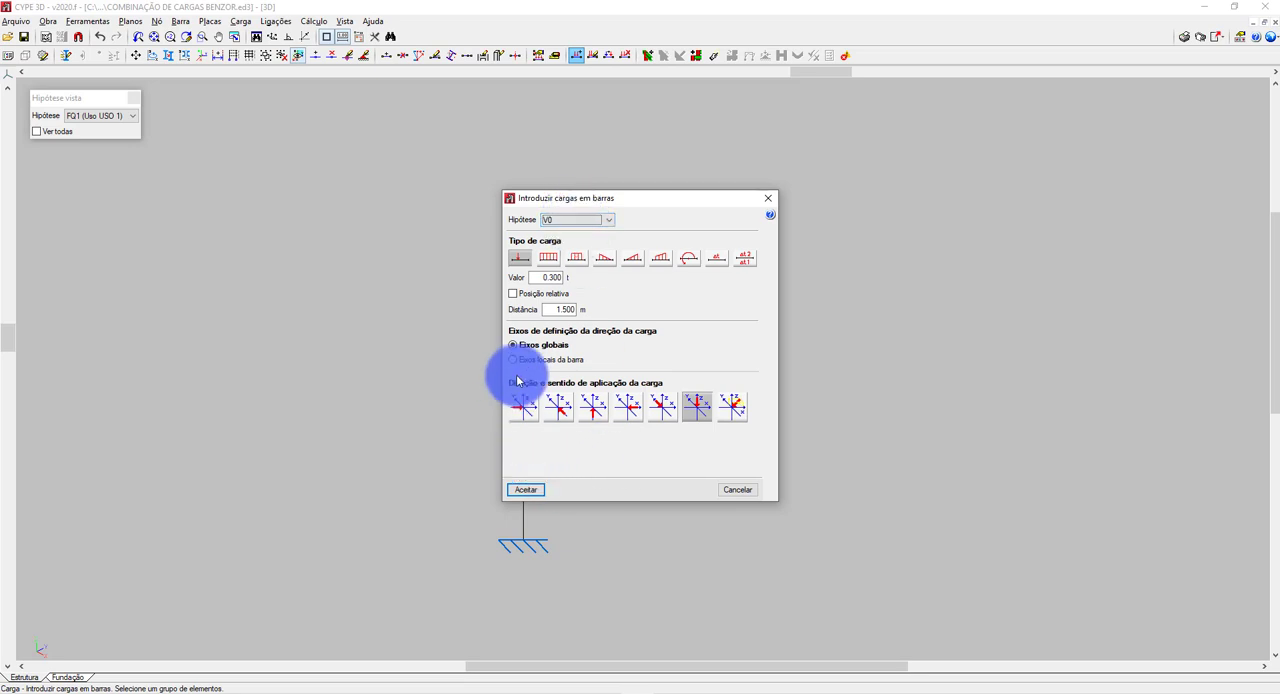
{"action": "left_click", "coordinate": [526, 490]}
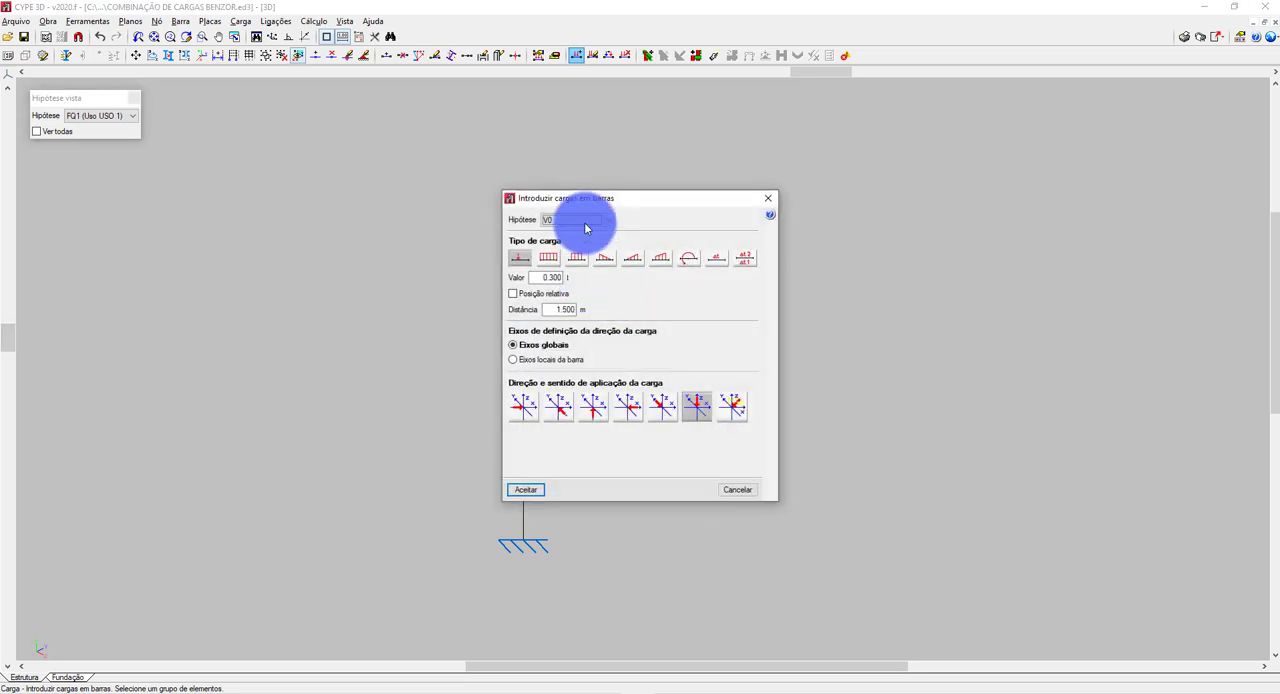
{"action": "left_click", "coordinate": [583, 221]}
{"action": "left_click", "coordinate": [575, 272]}
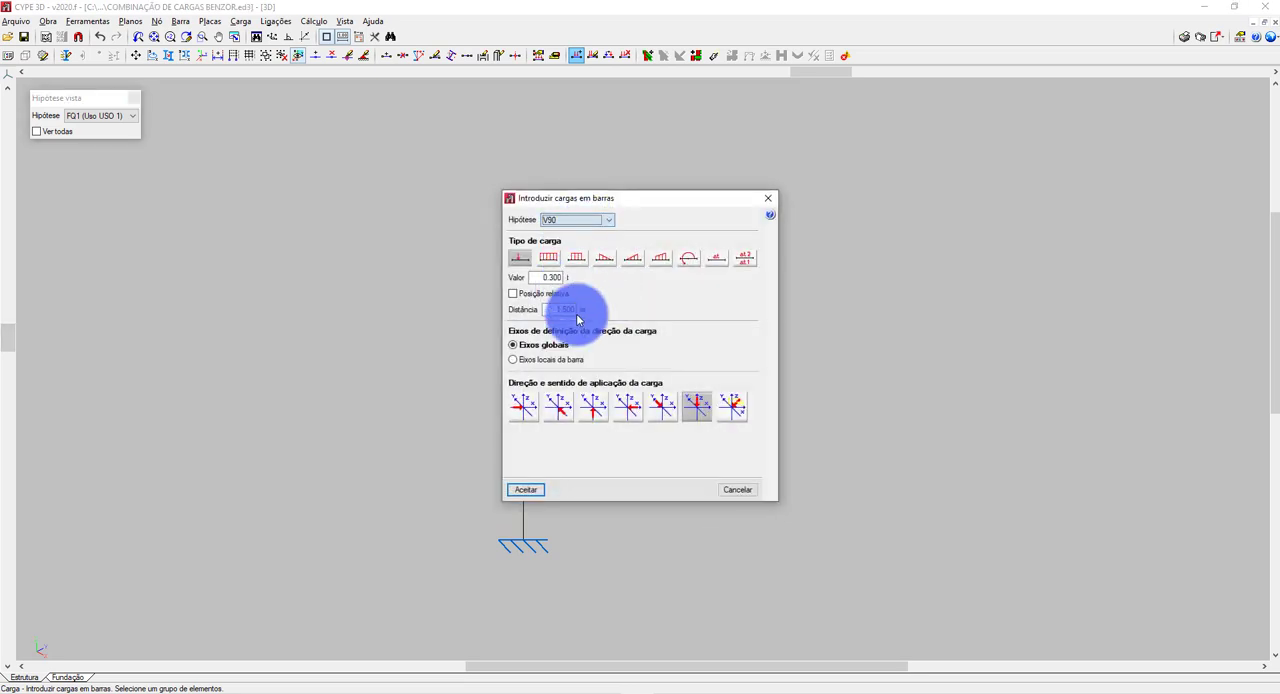
{"action": "left_click", "coordinate": [538, 489]}
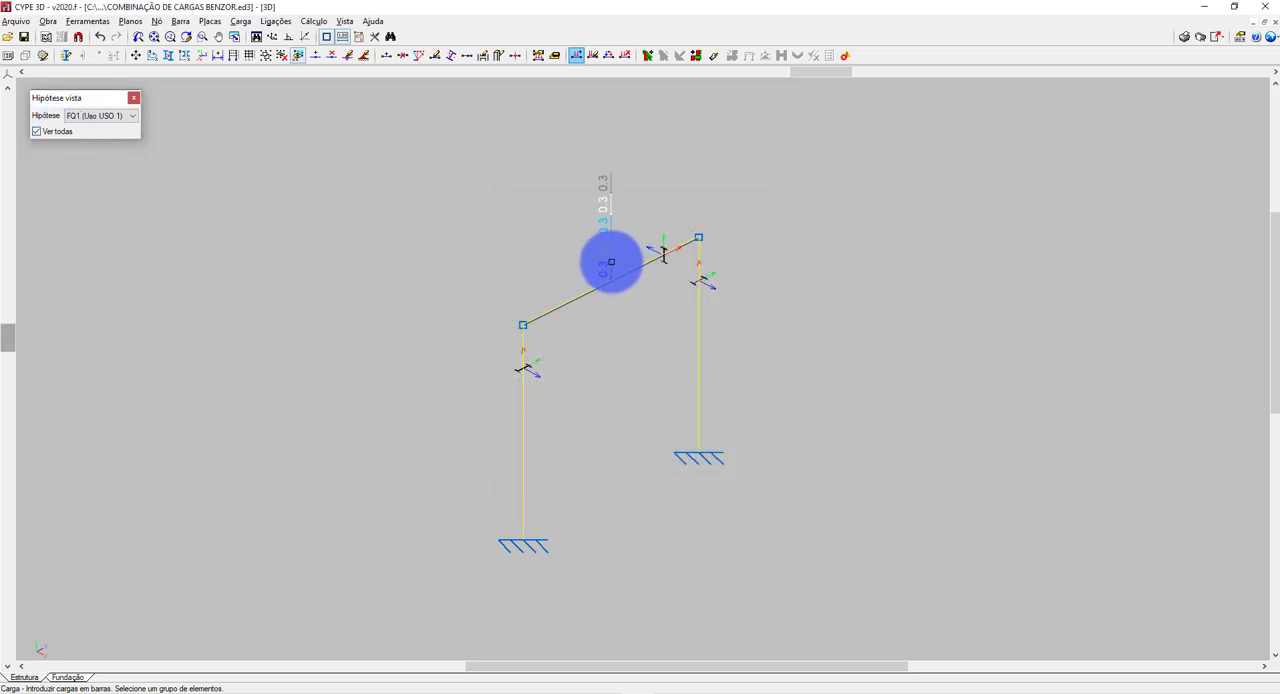
Review the beam's loads one hypothesis at a time for FG2, FQ1, FQ2, FQ3, V0 and V90.
{"action": "left_click", "coordinate": [120, 115]}
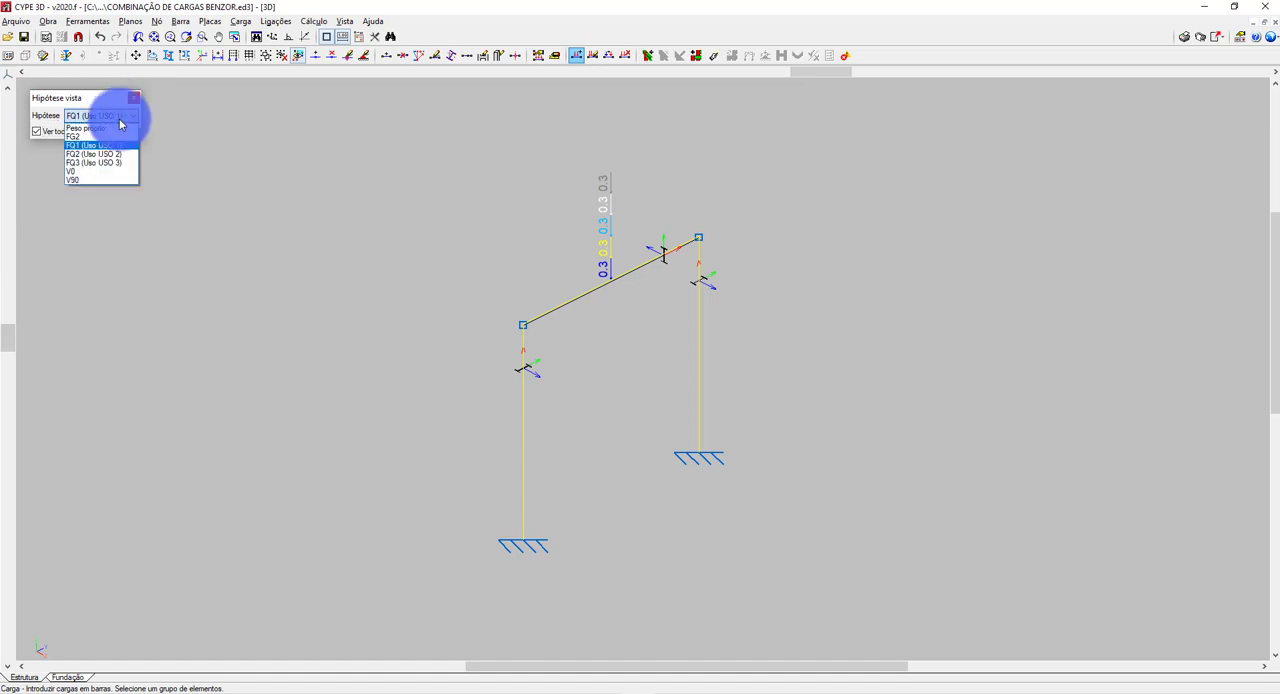
{"action": "left_click", "coordinate": [76, 140]}
{"action": "left_click", "coordinate": [41, 134]}
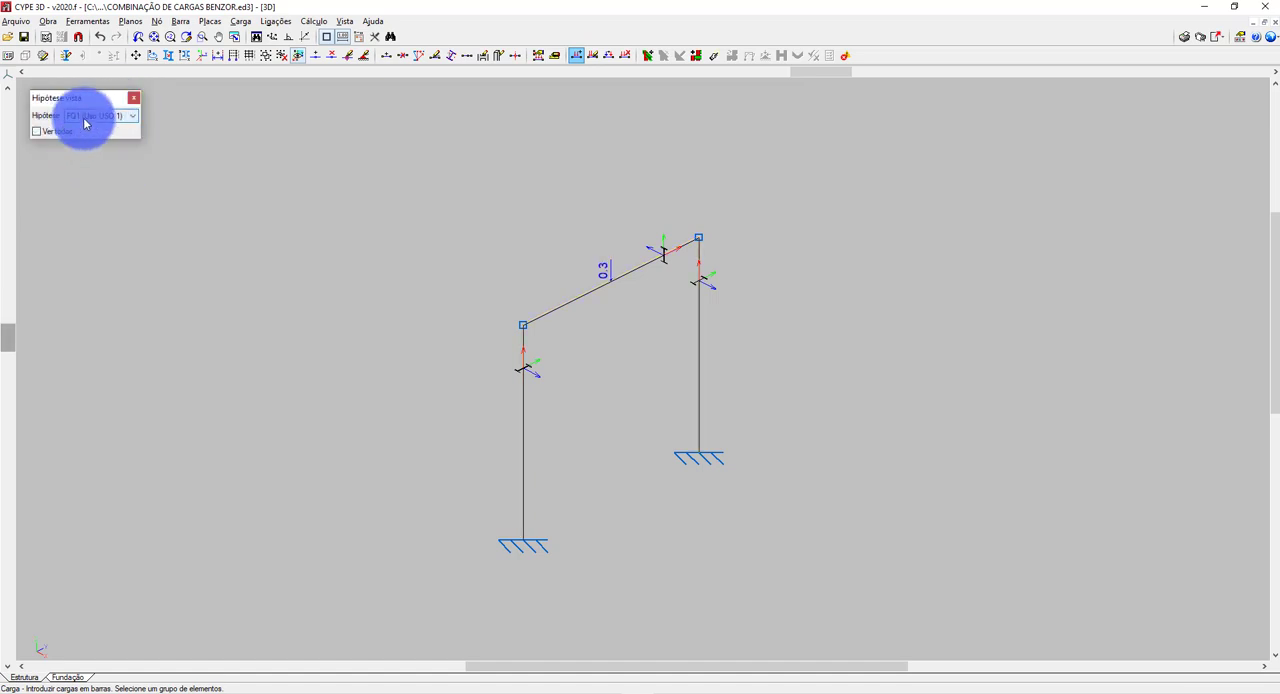
{"action": "left_click", "coordinate": [87, 117]}
{"action": "left_click", "coordinate": [87, 153]}
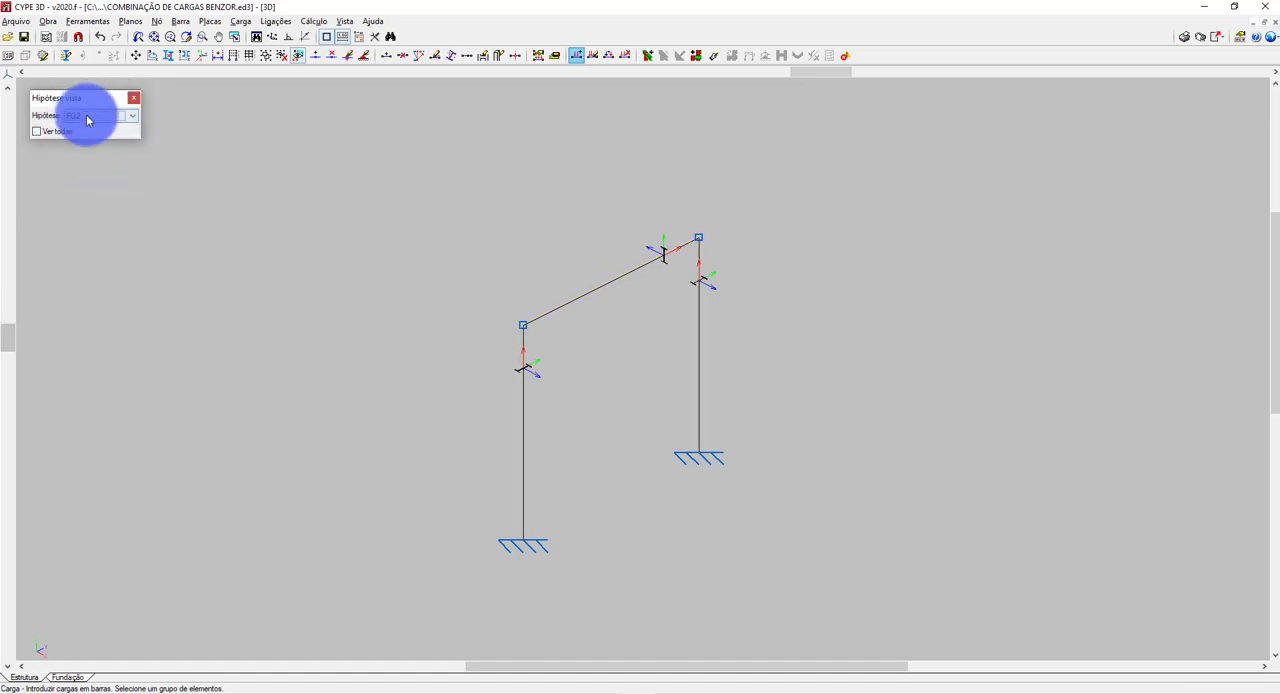
{"action": "left_click", "coordinate": [87, 117]}
{"action": "left_click", "coordinate": [84, 143]}
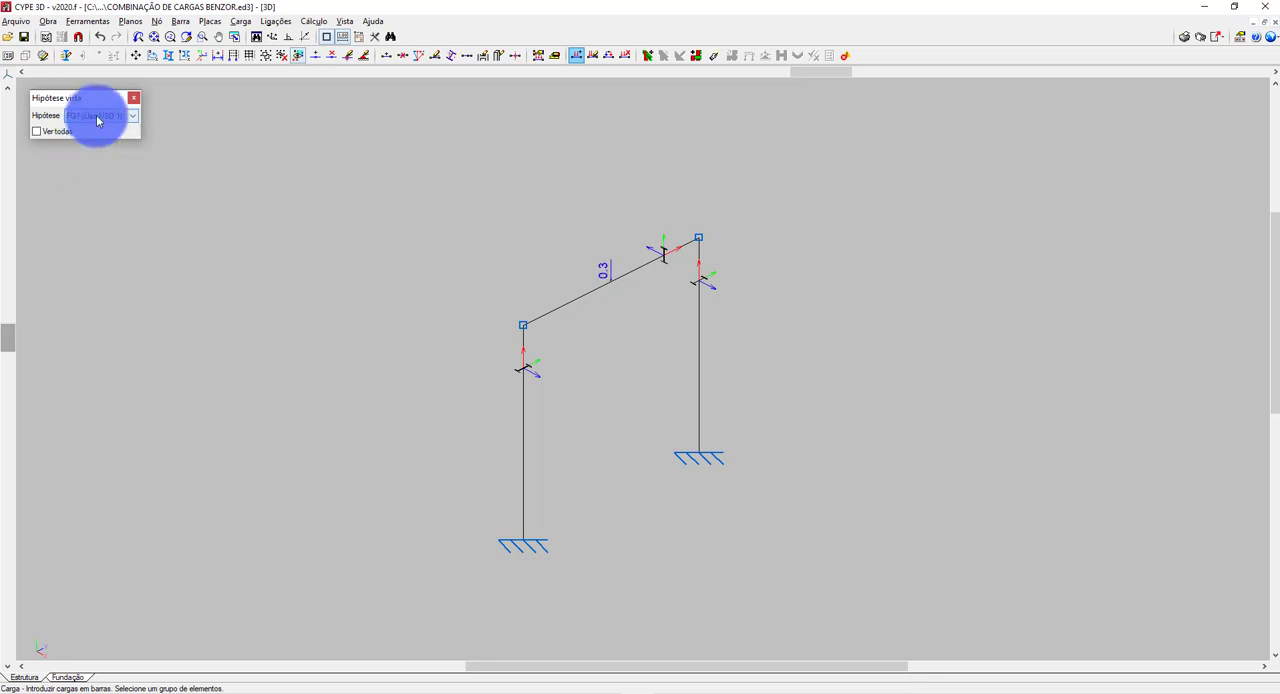
{"action": "left_click", "coordinate": [98, 121]}
{"action": "left_click", "coordinate": [93, 152]}
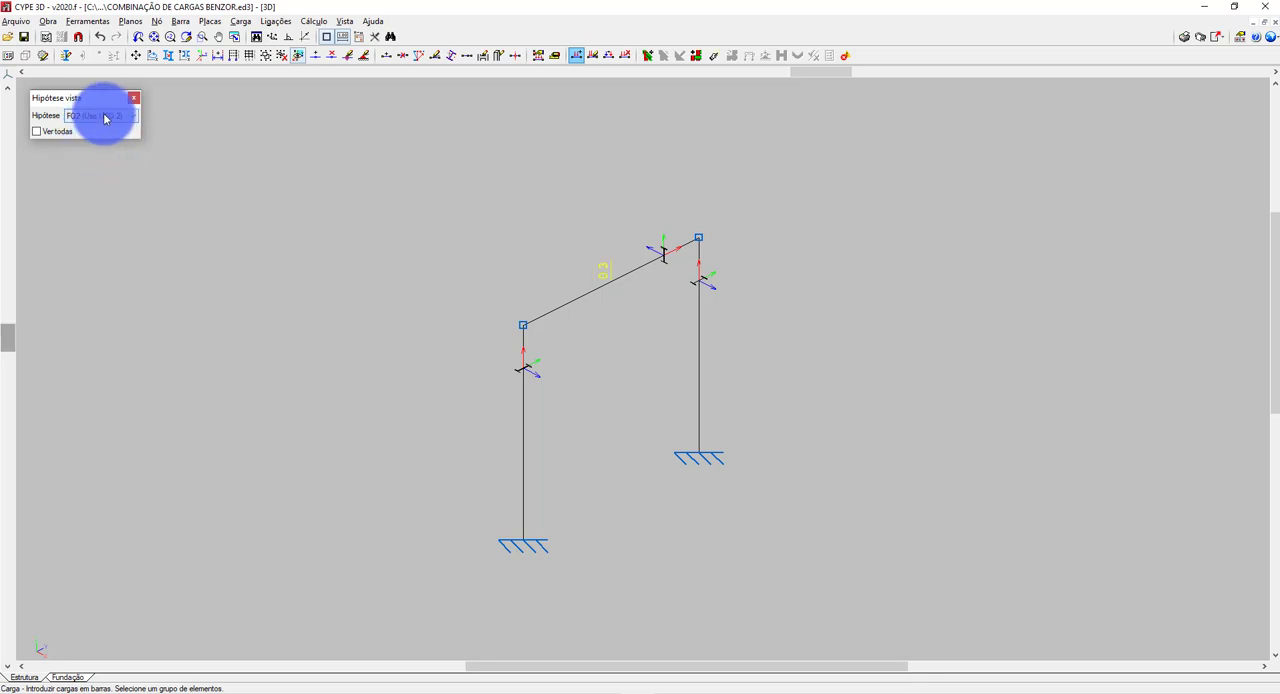
{"action": "left_click", "coordinate": [100, 161]}
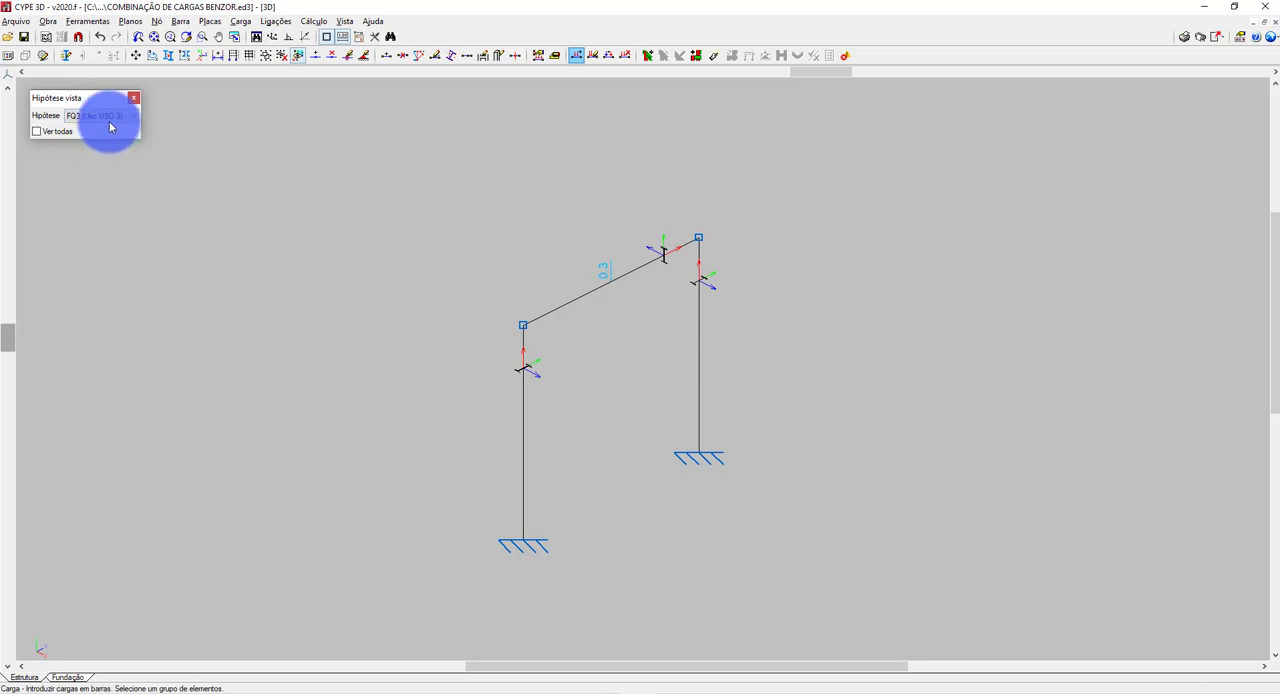
{"action": "left_click", "coordinate": [110, 121]}
{"action": "left_click", "coordinate": [88, 176]}
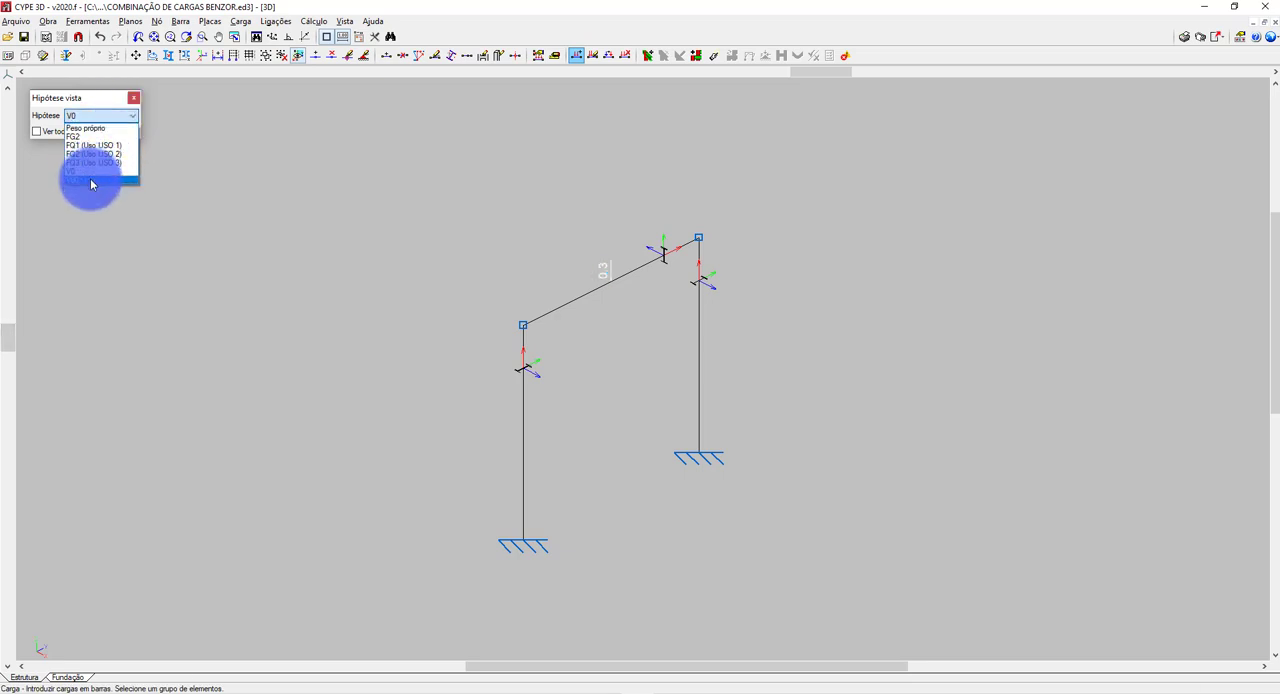
{"action": "left_click", "coordinate": [91, 180]}
Apply a 0.3 t downward point load in hypothesis FG2, 1.5 m along the beam, and display the loads of all hypotheses.
{"action": "left_click", "coordinate": [103, 143]}
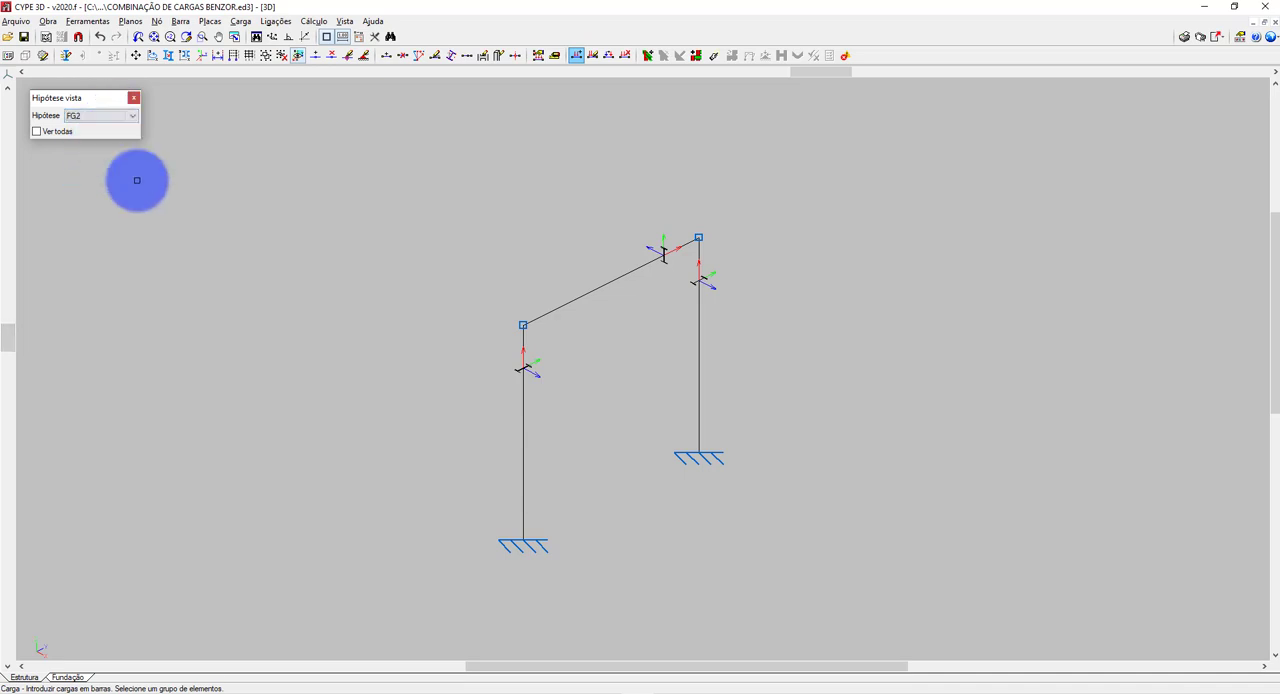
{"action": "left_click", "coordinate": [616, 286]}
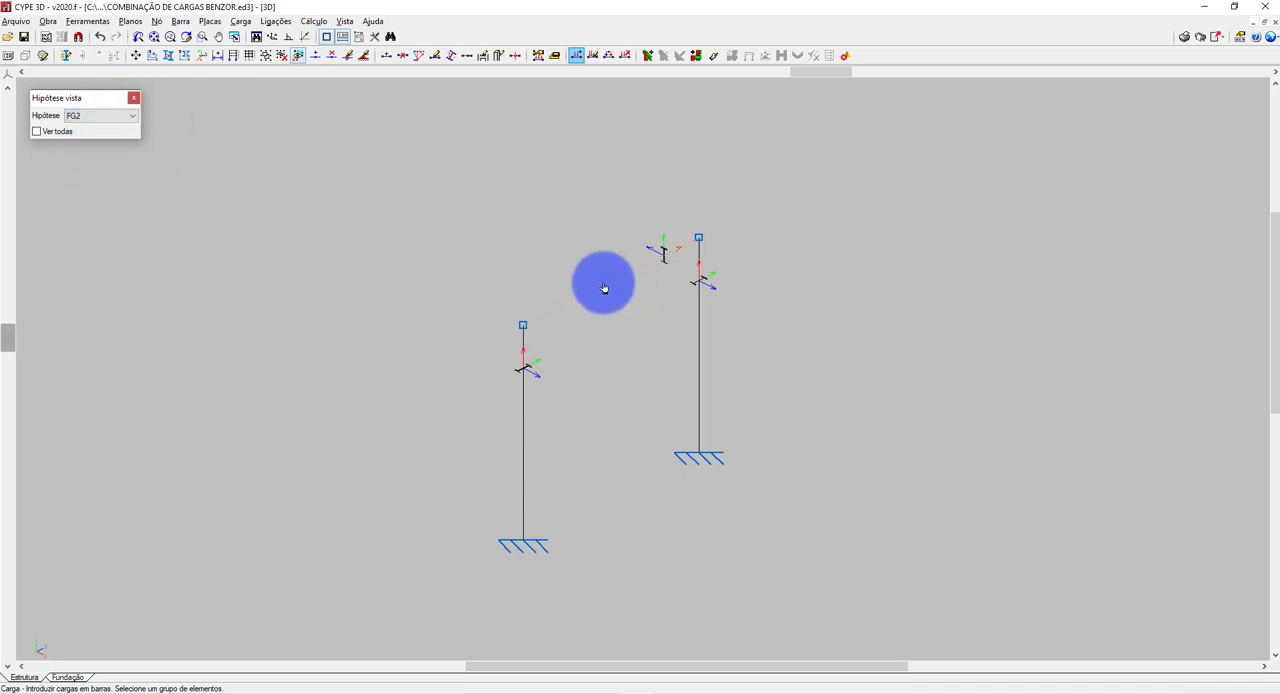
{"action": "right_click", "coordinate": [631, 306]}
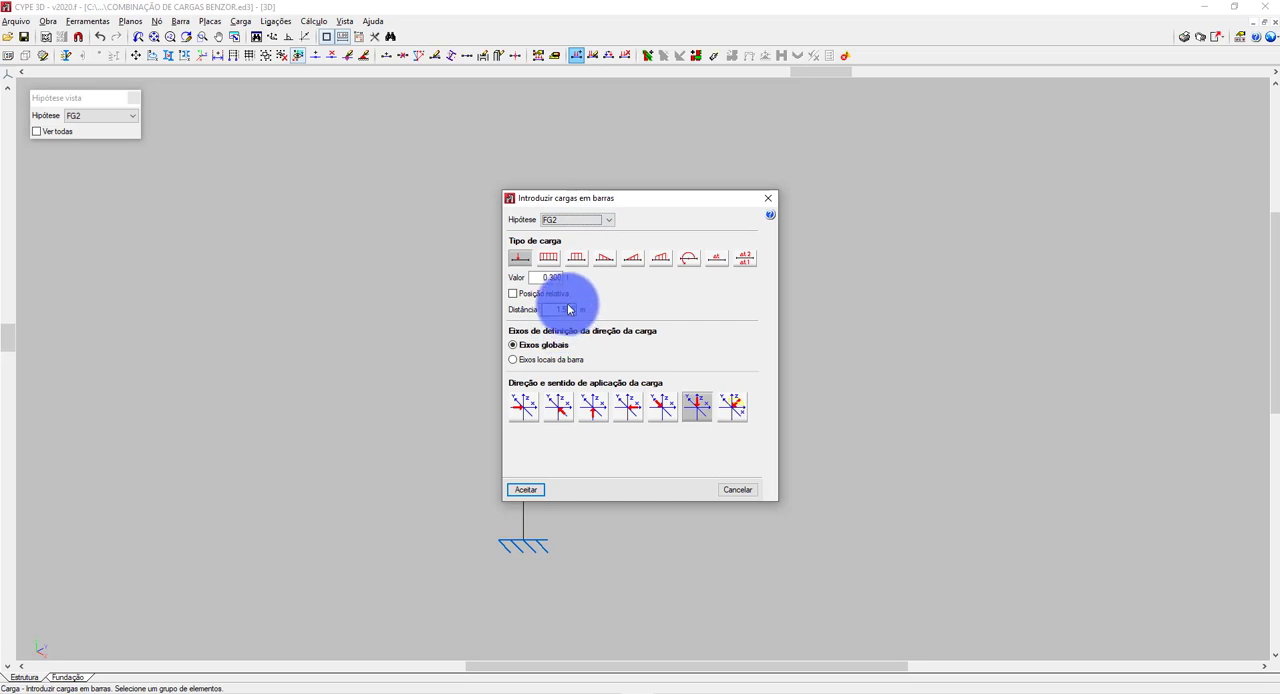
{"action": "left_click", "coordinate": [527, 488]}
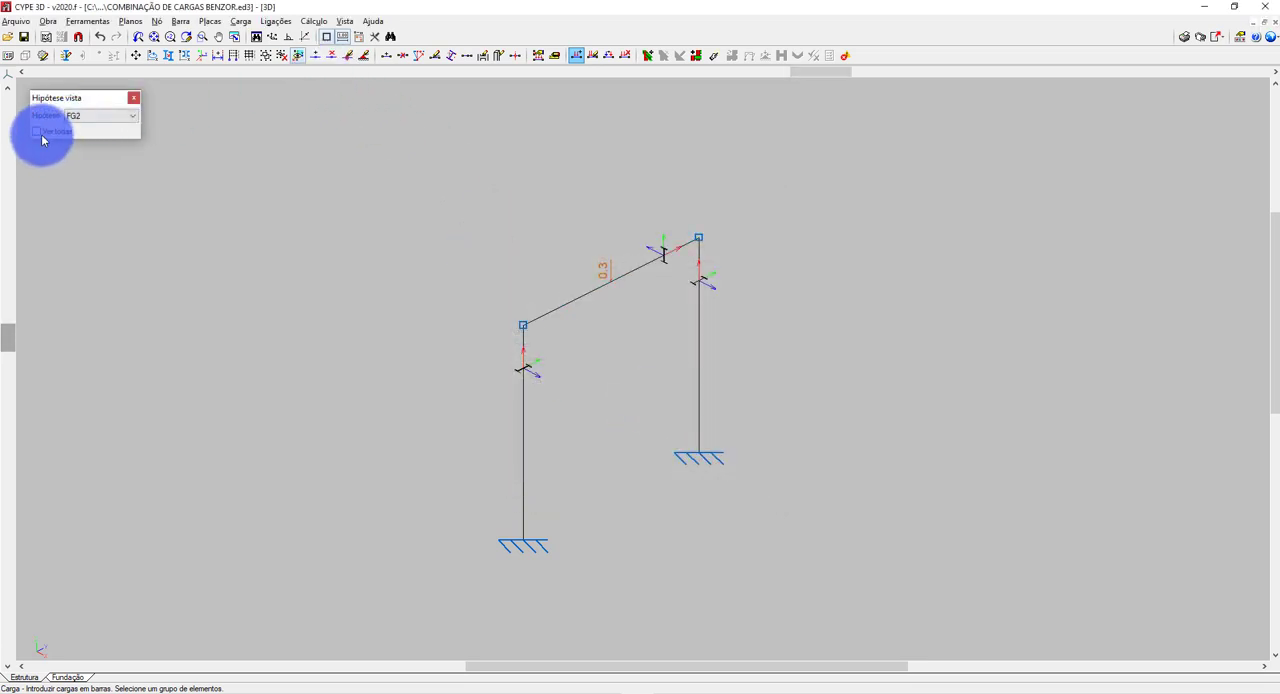
{"action": "left_click", "coordinate": [37, 131]}
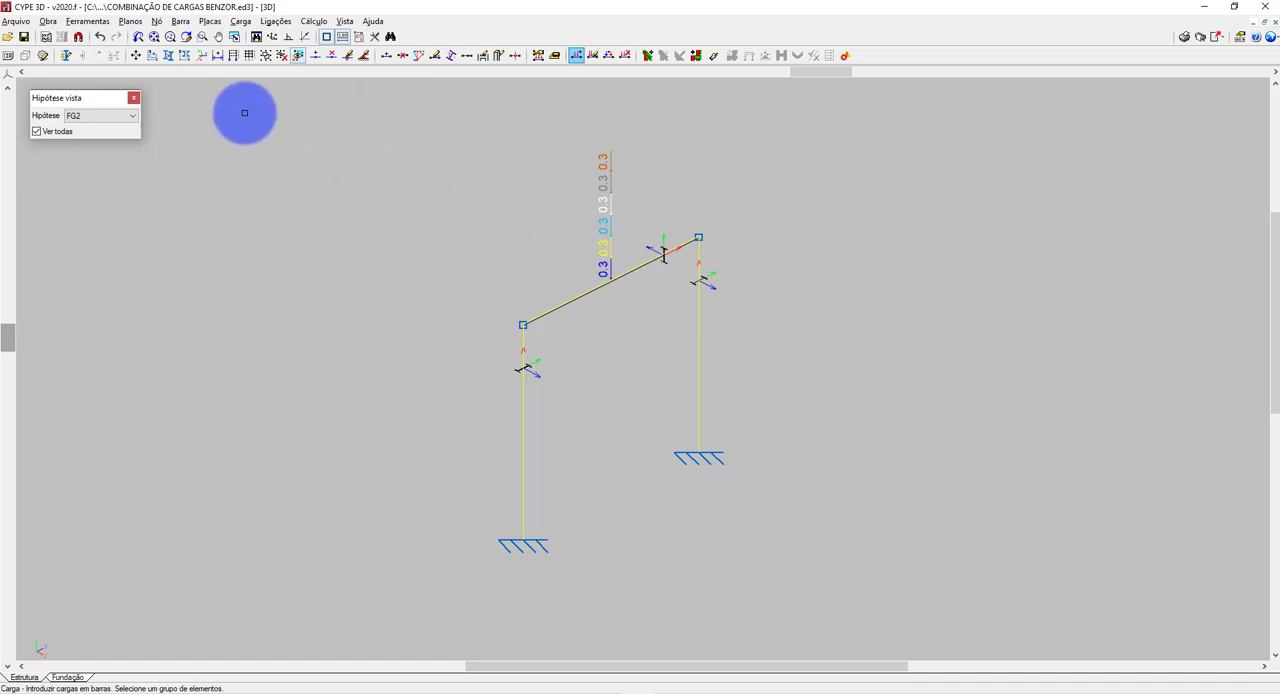
Calculate the structure without sizing the profiles, with bar verification enabled and finite node dimensions ignored.
{"action": "left_click", "coordinate": [138, 99]}
{"action": "left_click", "coordinate": [314, 21]}
{"action": "left_click", "coordinate": [340, 35]}
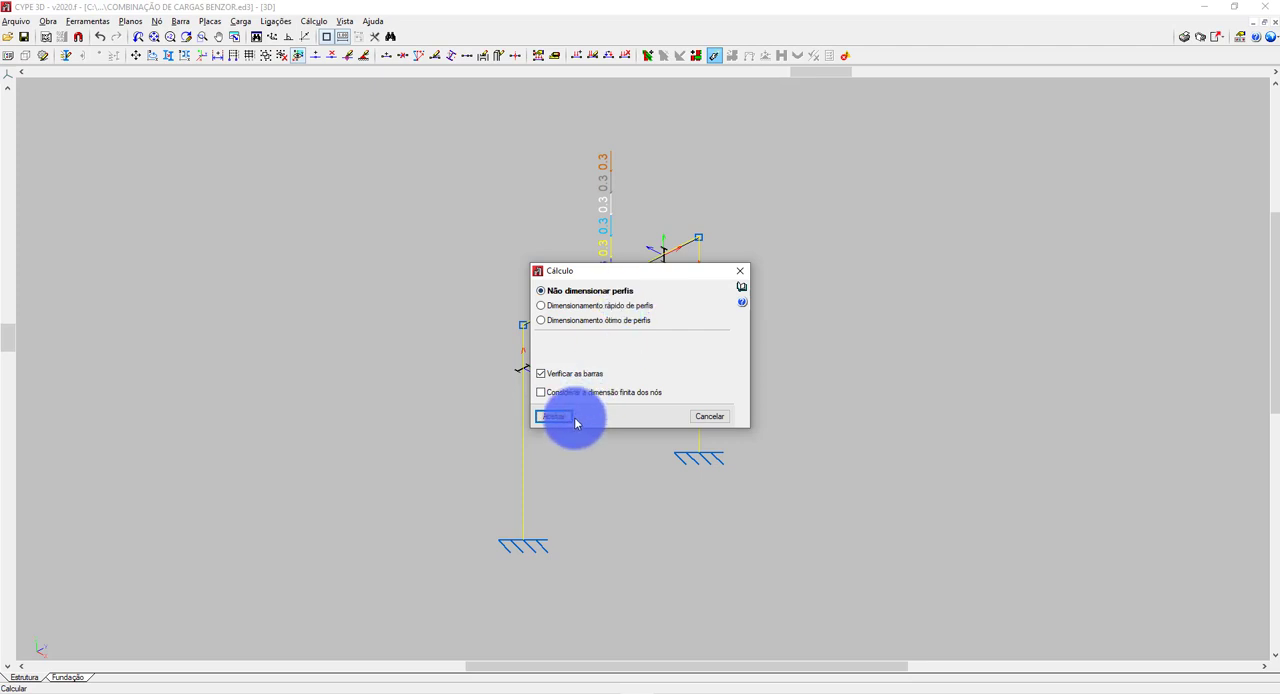
{"action": "left_click", "coordinate": [582, 322]}
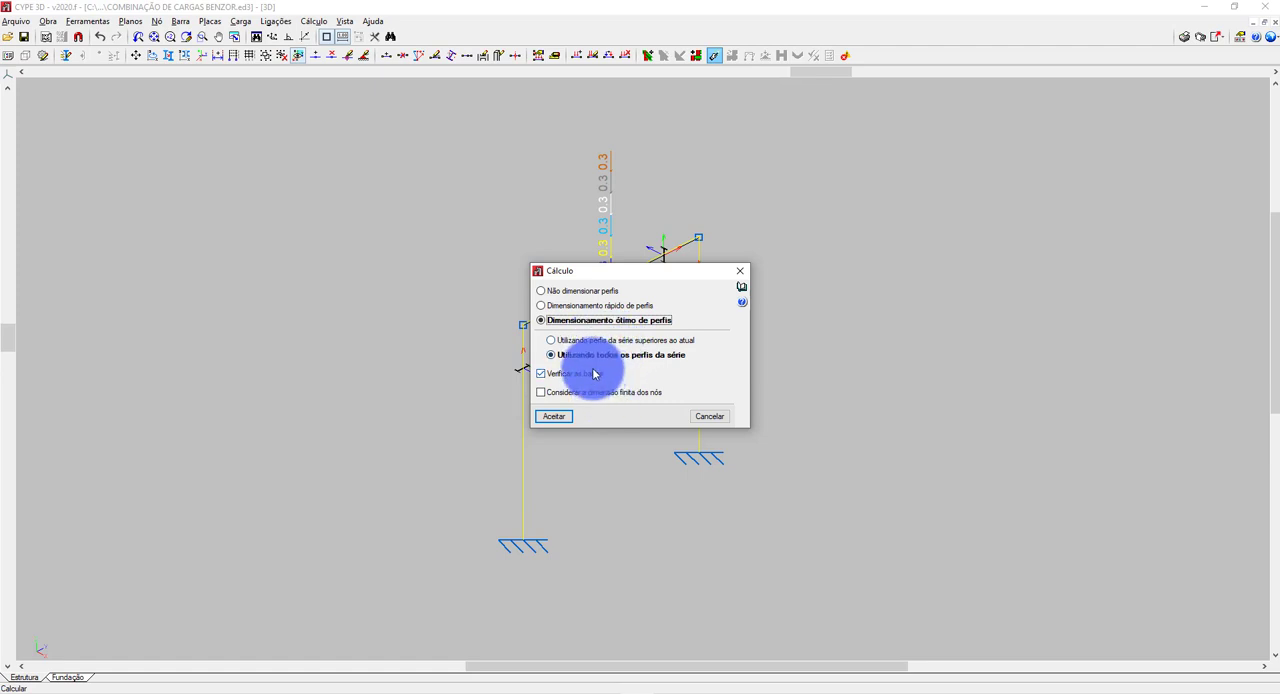
{"action": "left_click", "coordinate": [584, 291]}
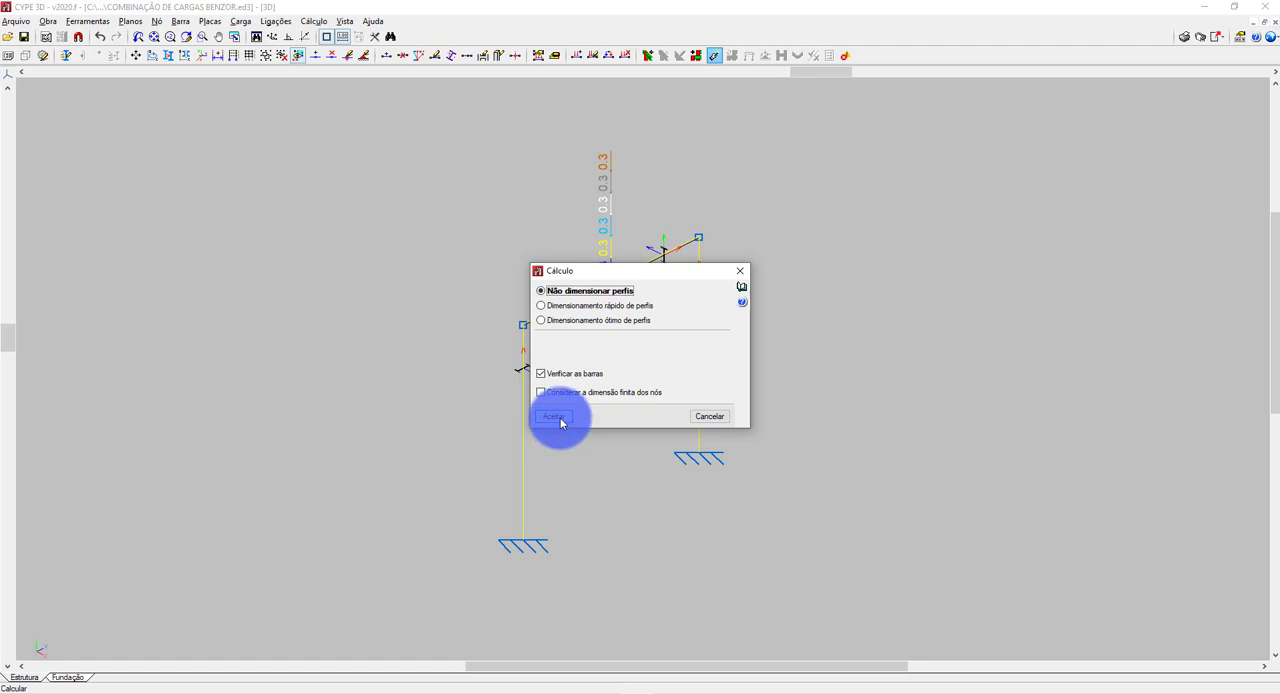
{"action": "left_click", "coordinate": [556, 417]}
{"action": "left_click", "coordinate": [514, 407]}
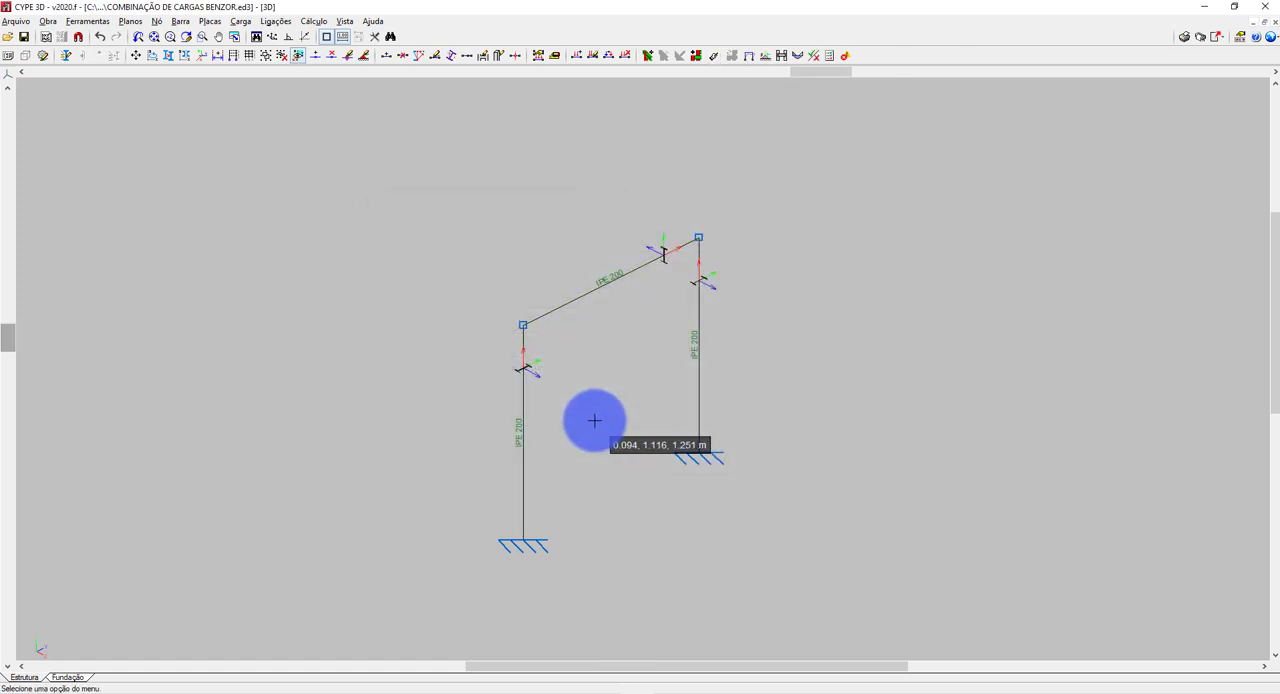
Check the ultimate limit state (E.L.U.) verifications of the frame's bars at the most unfavourable point.
{"action": "left_click", "coordinate": [327, 23]}
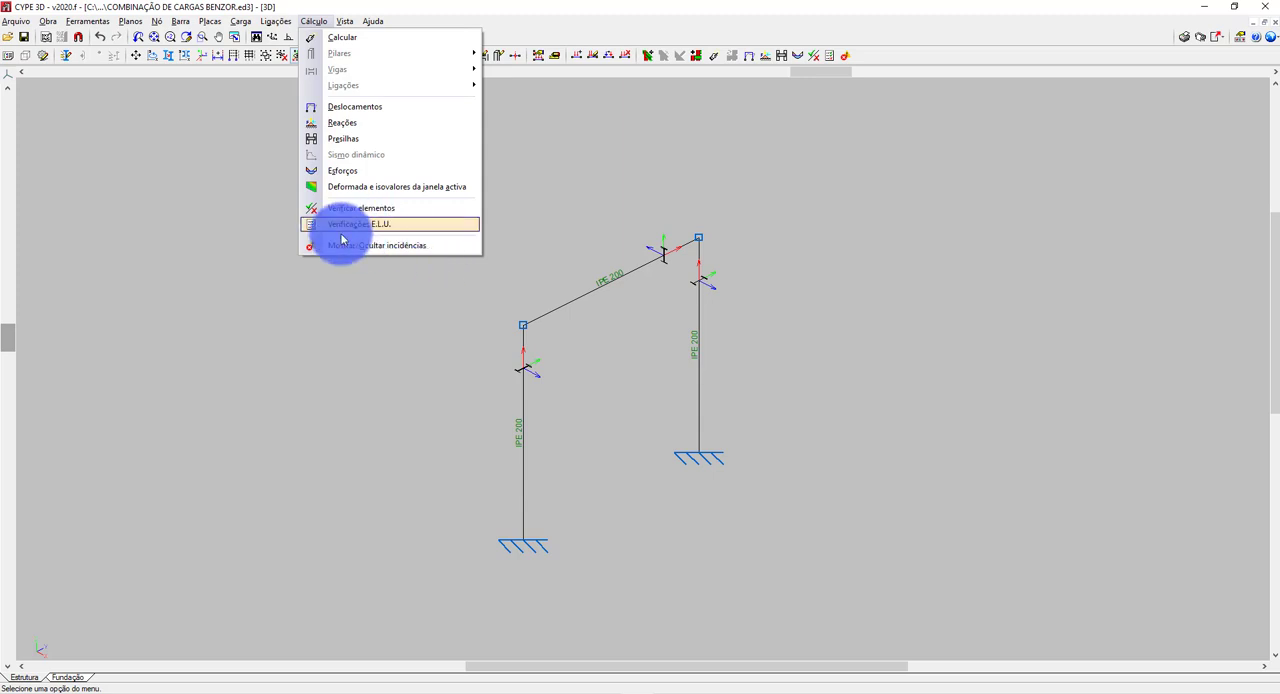
{"action": "left_click", "coordinate": [372, 229]}
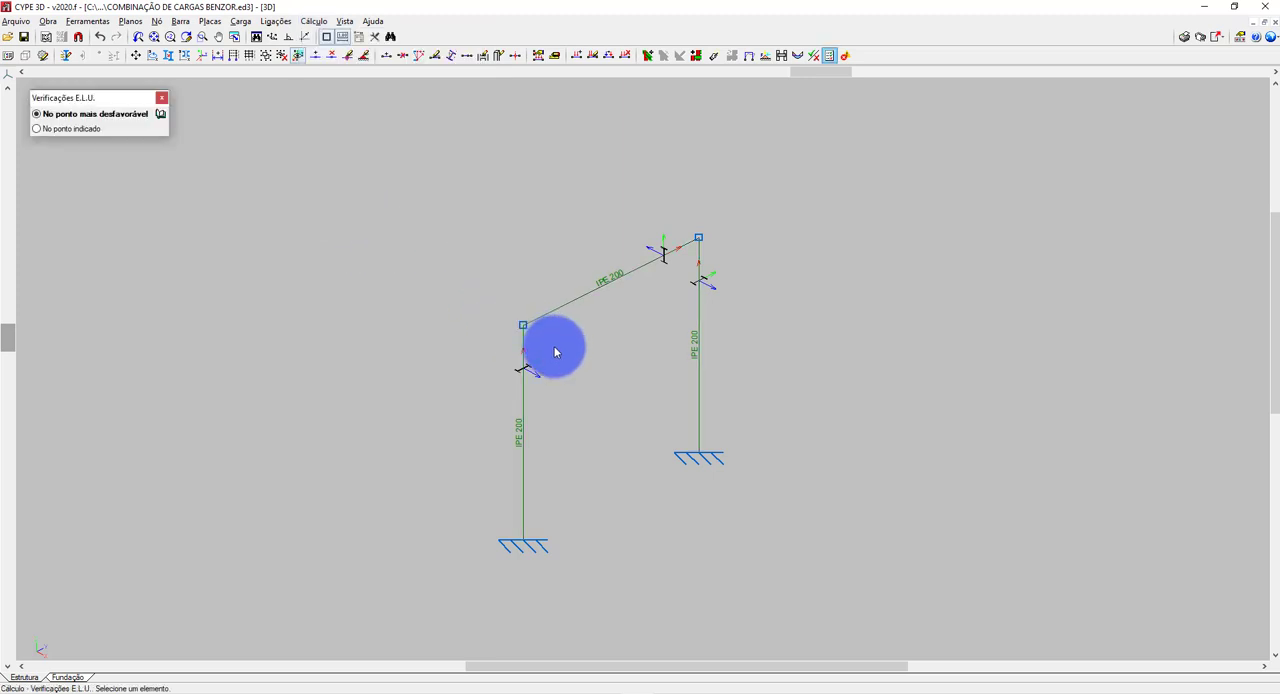
{"action": "mouse_move", "coordinate": [527, 346]}
{"action": "mouse_move", "coordinate": [560, 319]}
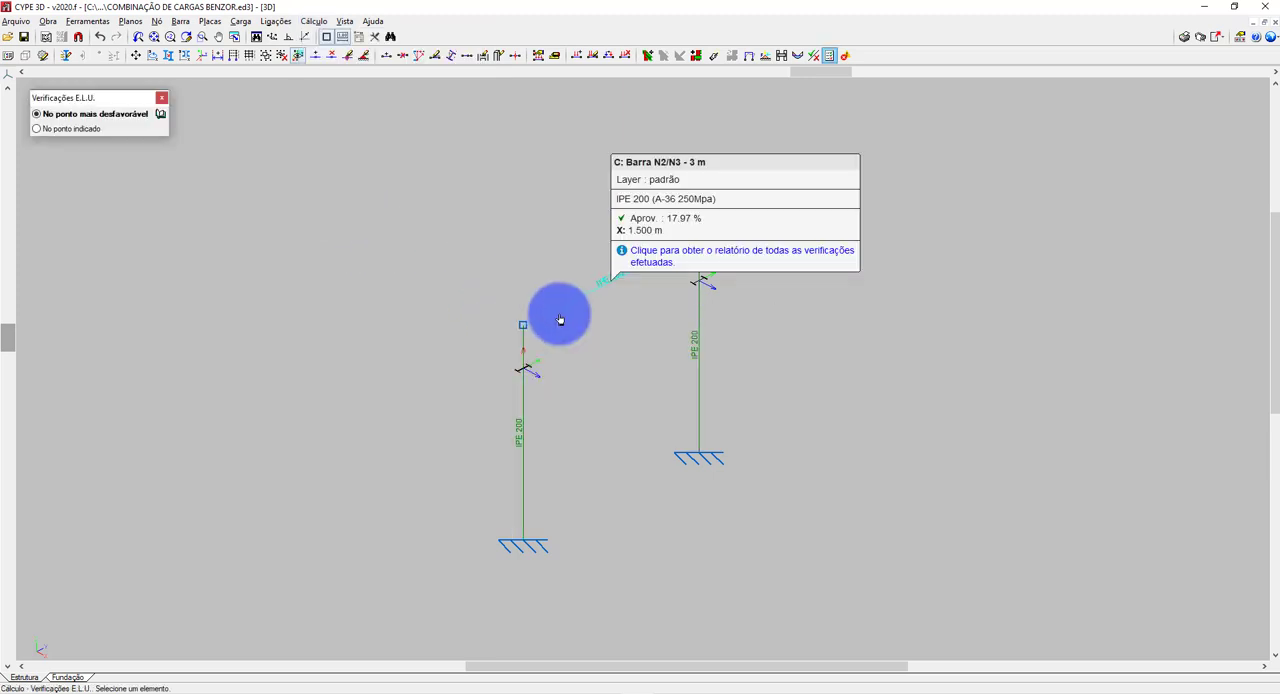
{"action": "mouse_move", "coordinate": [698, 340]}
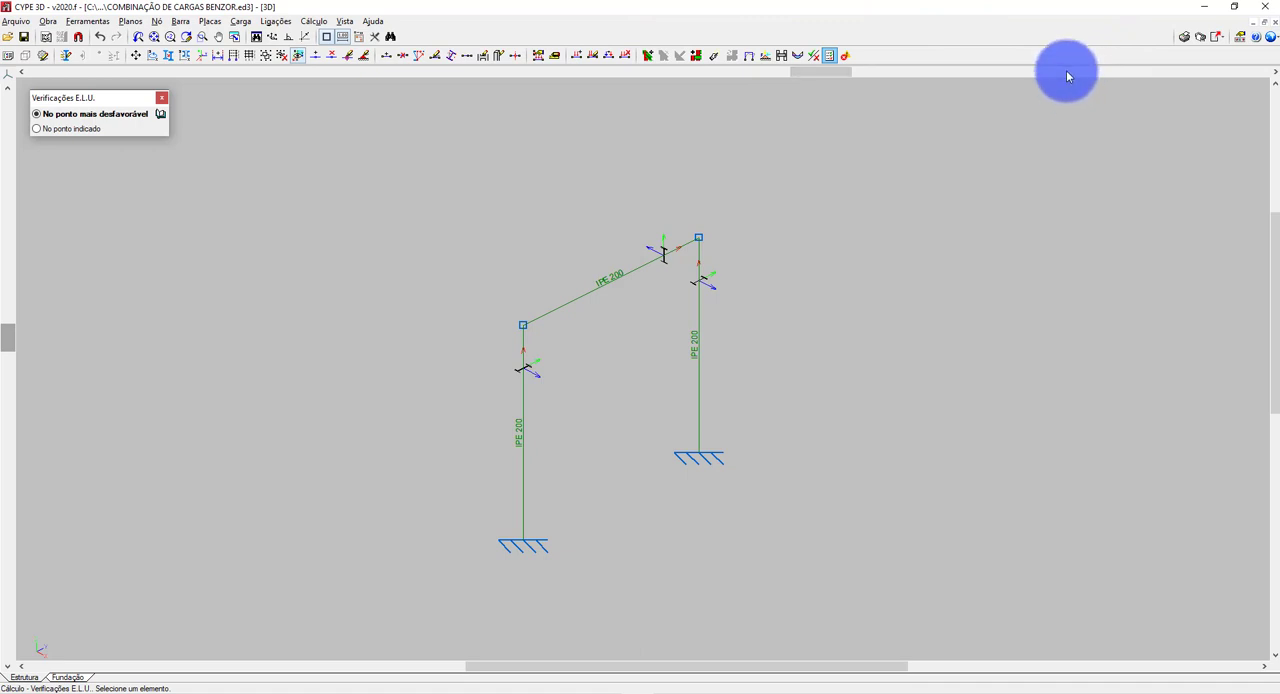
Generate a project report containing only the limit states' Combinações chapter, excluding the index, standards, design situations and structure chapters.
{"action": "left_click", "coordinate": [1189, 38]}
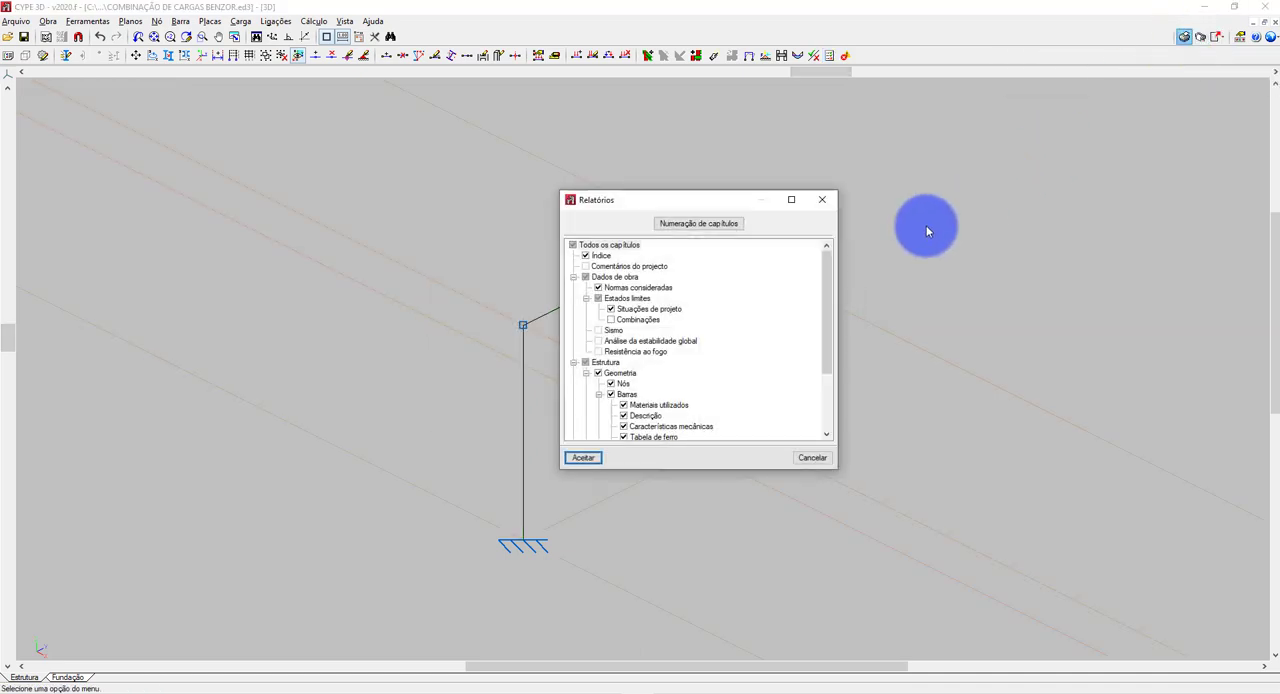
{"action": "left_click", "coordinate": [598, 256]}
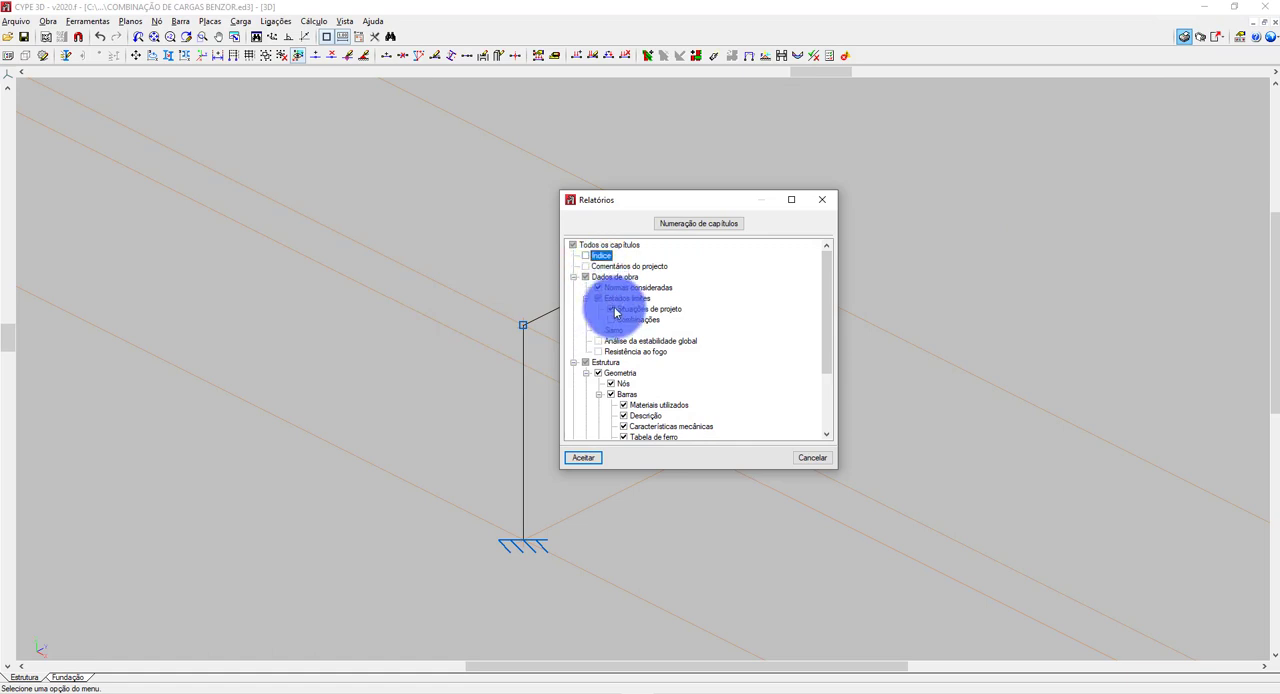
{"action": "left_click", "coordinate": [607, 307]}
{"action": "left_click", "coordinate": [598, 287]}
{"action": "left_click", "coordinate": [611, 319]}
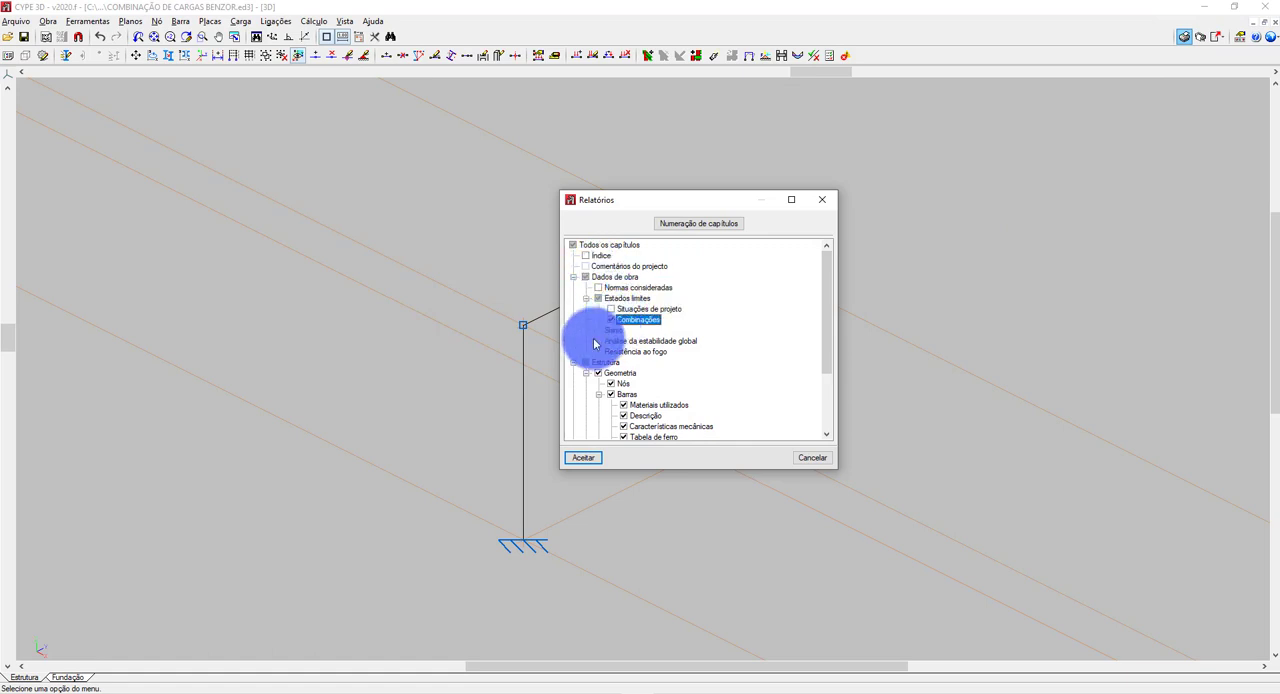
{"action": "left_click", "coordinate": [598, 374]}
{"action": "left_click", "coordinate": [574, 363]}
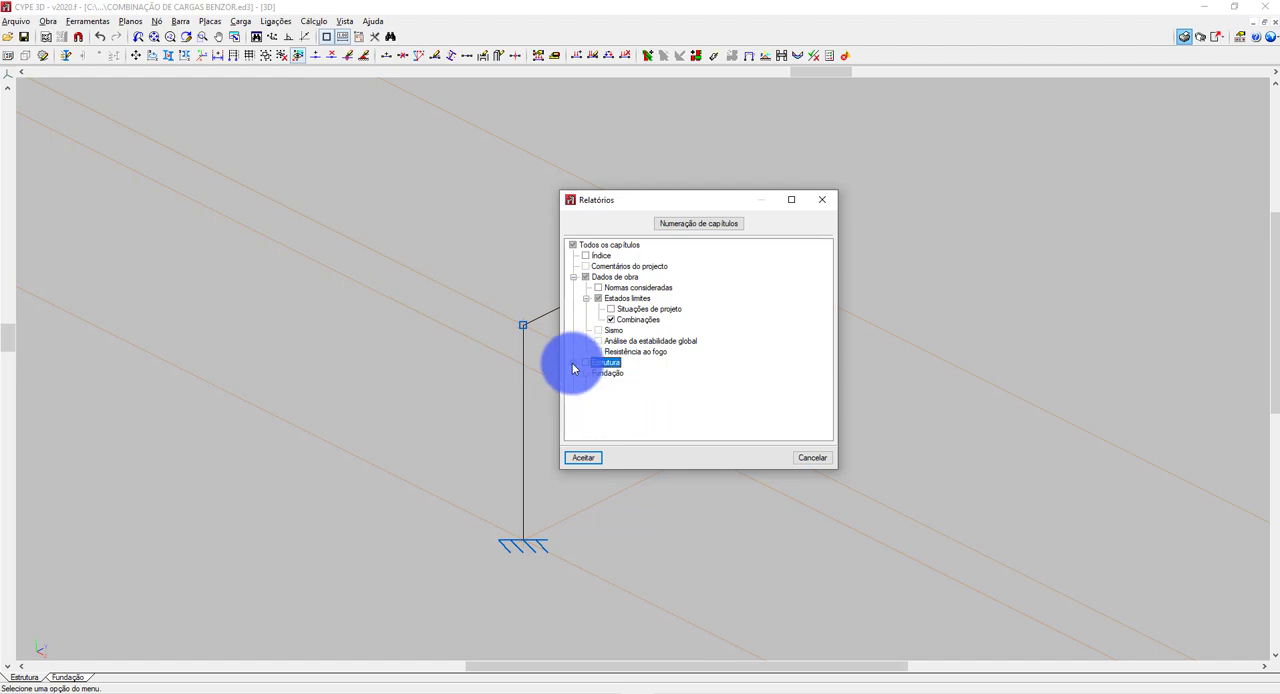
{"action": "left_click", "coordinate": [583, 457]}
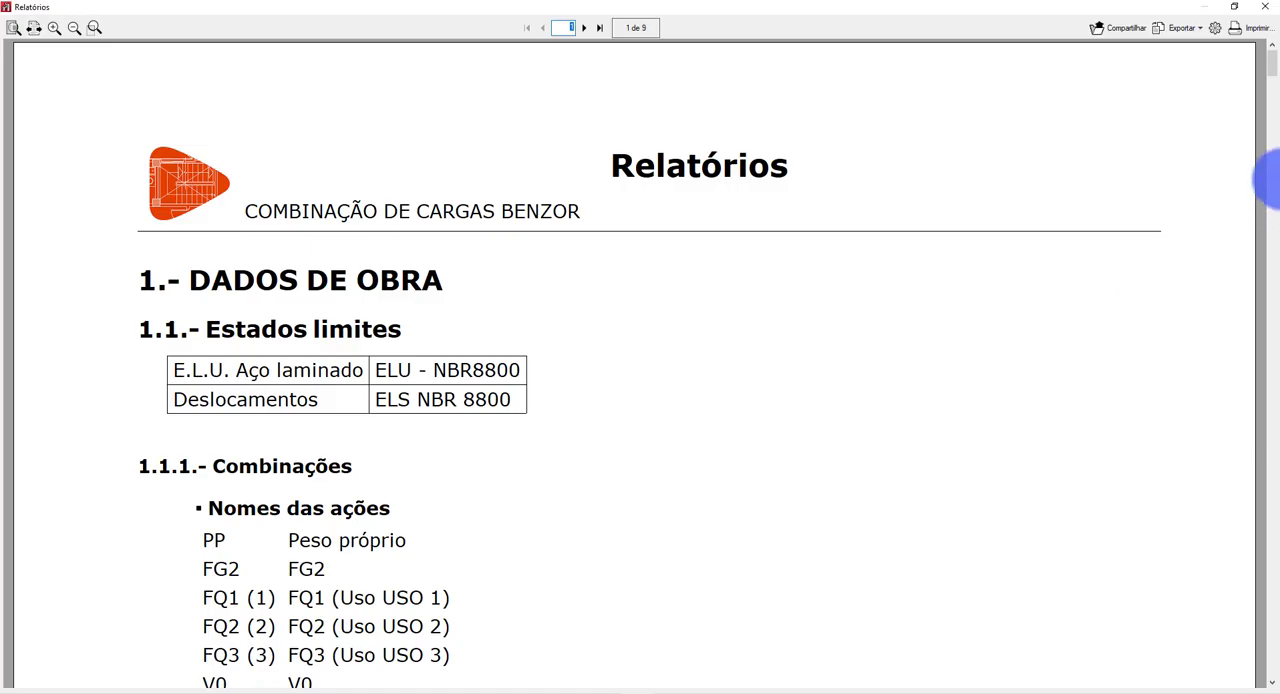
Examine the reported E.L.U. combinations of permanent loads with FQ1, FQ2 and FQ3, comparing their coefficients with the slide's ultimate combinations.
{"action": "left_click_drag", "start_coordinate": [1272, 76], "coordinate": [1205, 155]}
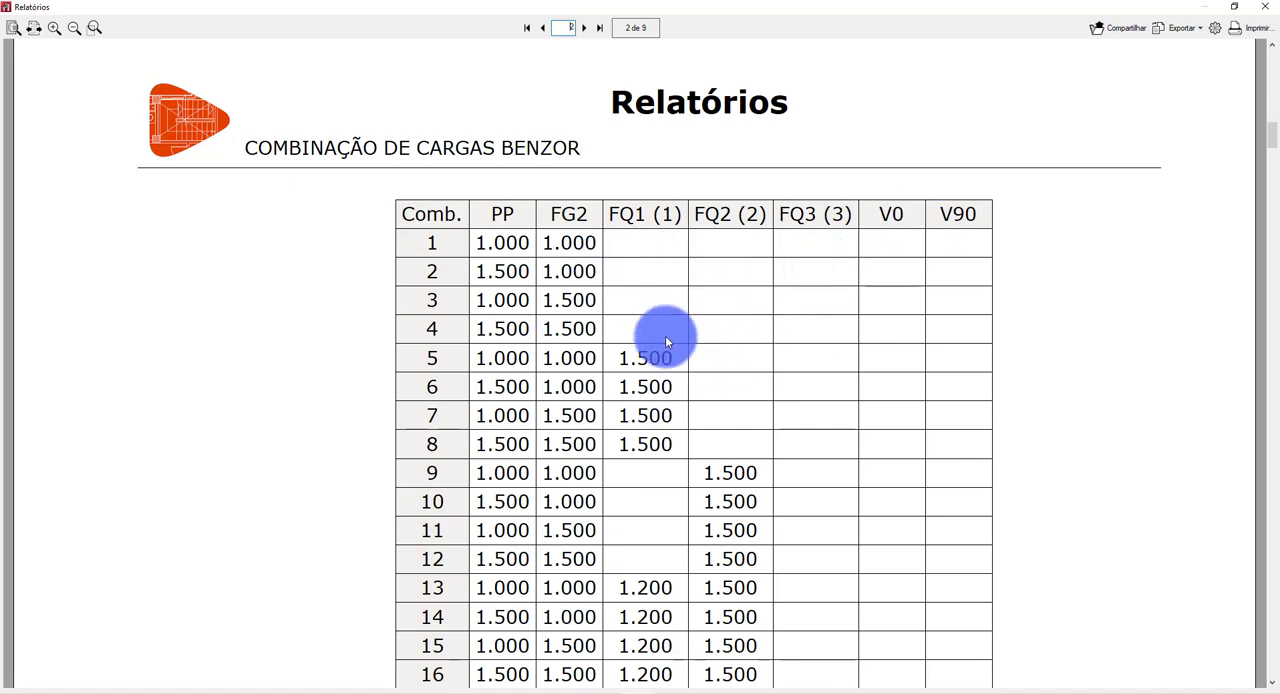
{"action": "scroll", "coordinate": [665, 340], "scroll_direction": "down", "scroll_amount": 3}
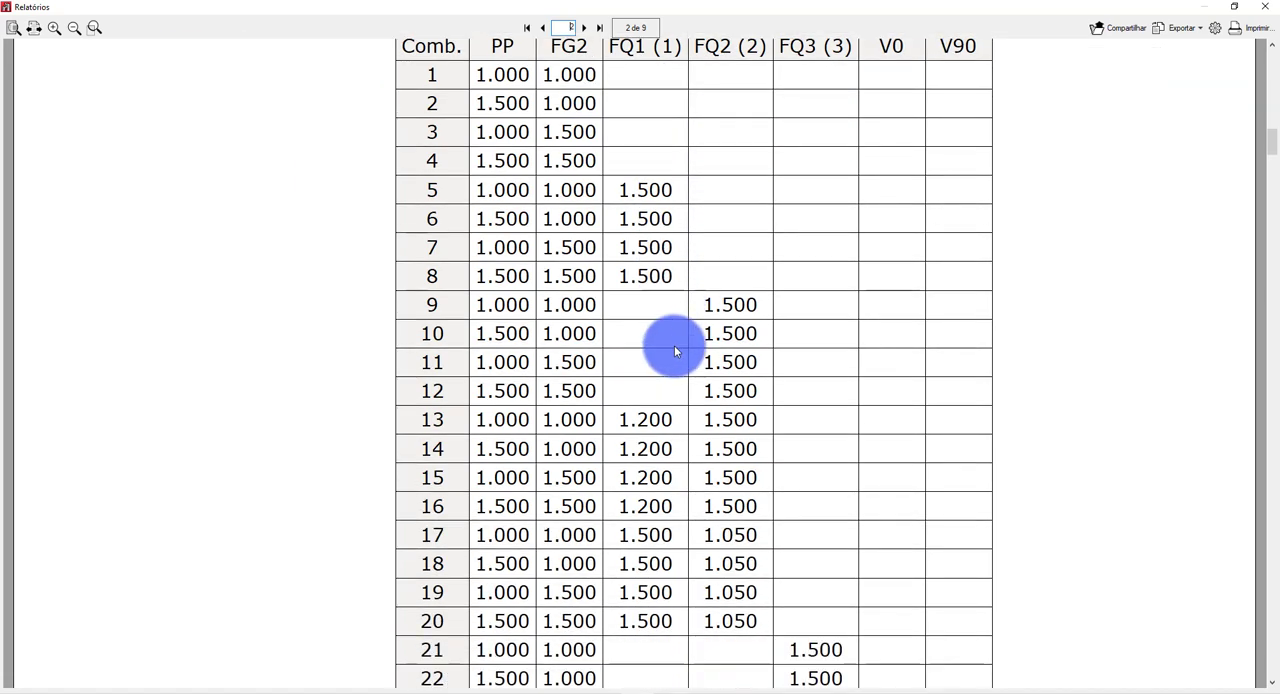
{"action": "scroll", "coordinate": [672, 348], "scroll_direction": "down", "scroll_amount": 2}
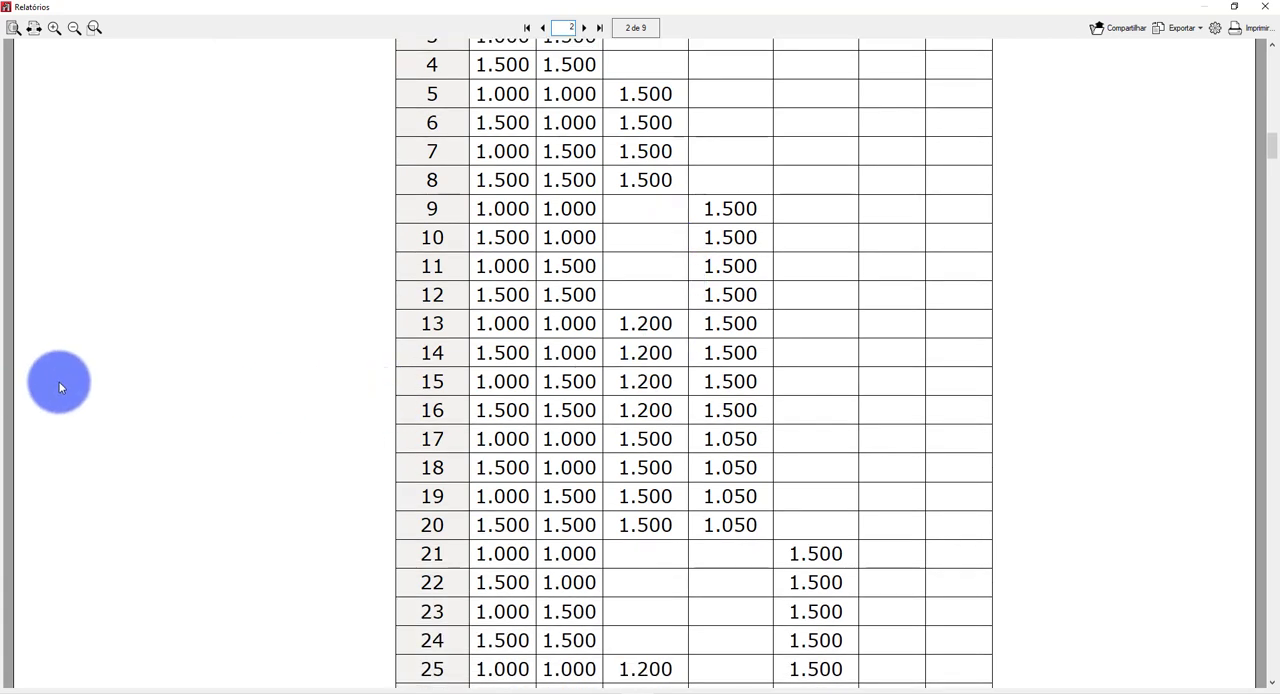
{"action": "key", "text": "alt+Tab"}
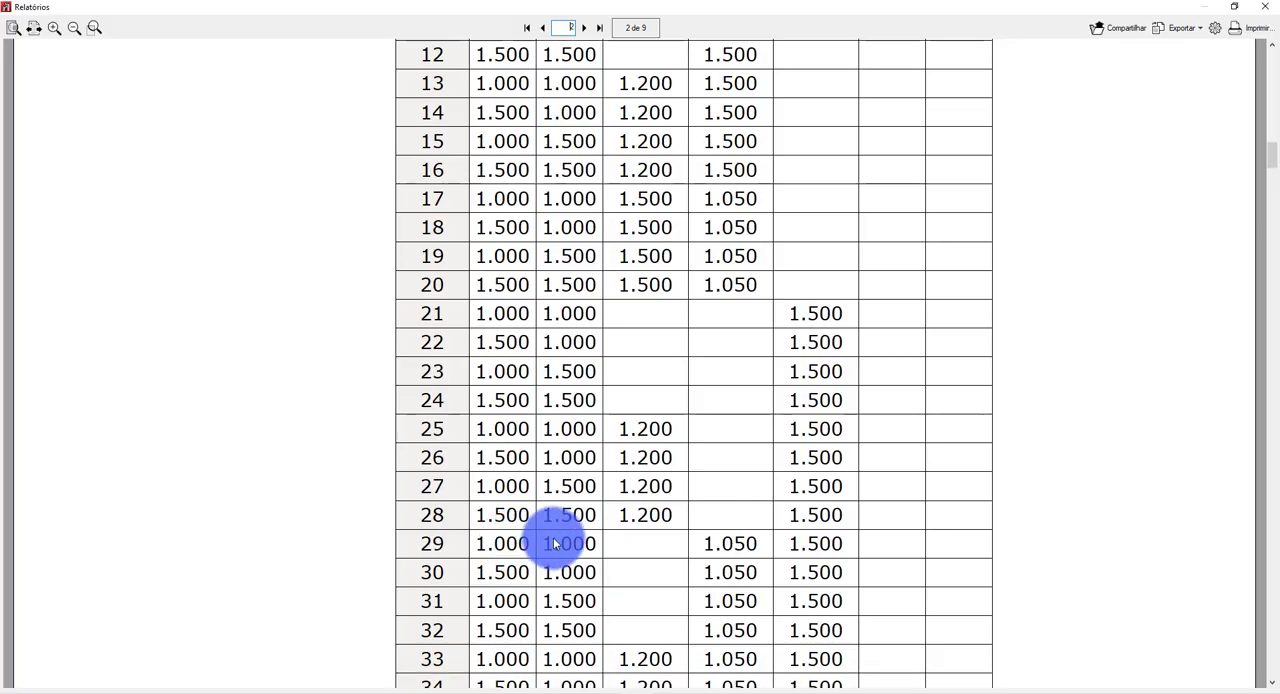
{"action": "scroll", "coordinate": [640, 545], "scroll_direction": "down", "scroll_amount": 4}
{"action": "scroll", "coordinate": [718, 552], "scroll_direction": "down", "scroll_amount": 15}
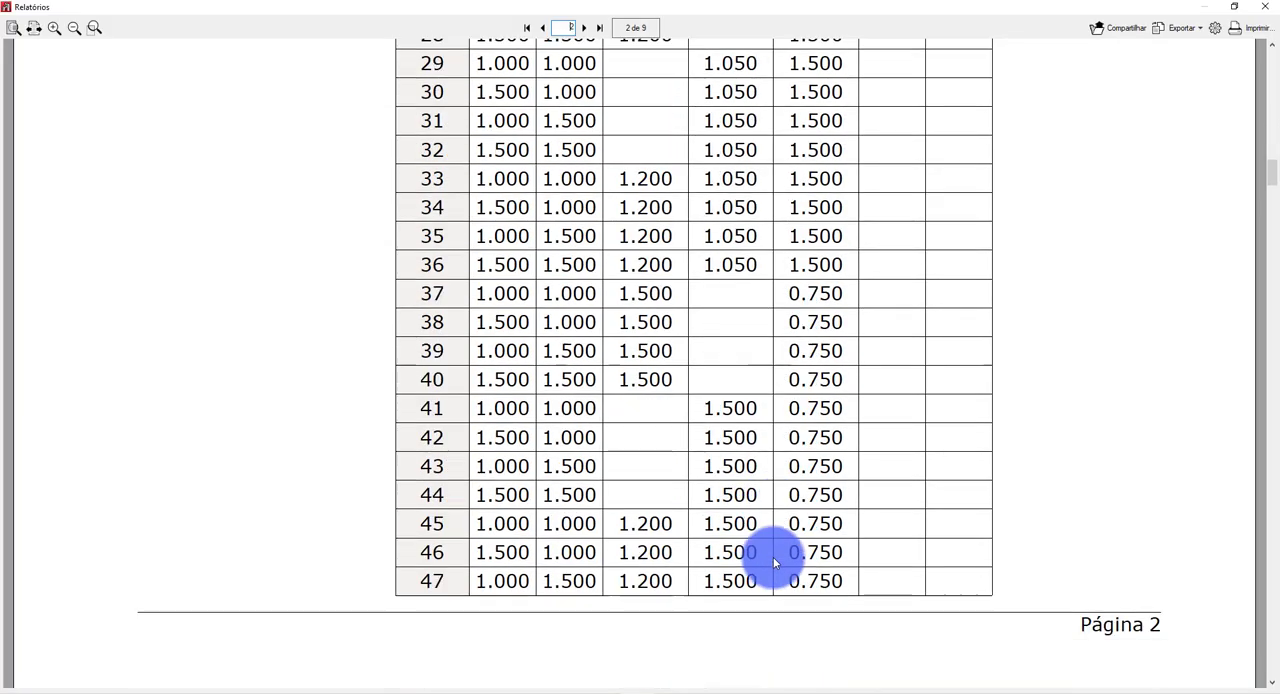
Examine the E.L.U. combinations that include wind V0 up to combination 132, comparing them with the slide's COMB-1 formula.
{"action": "scroll", "coordinate": [950, 435], "scroll_direction": "down", "scroll_amount": 15}
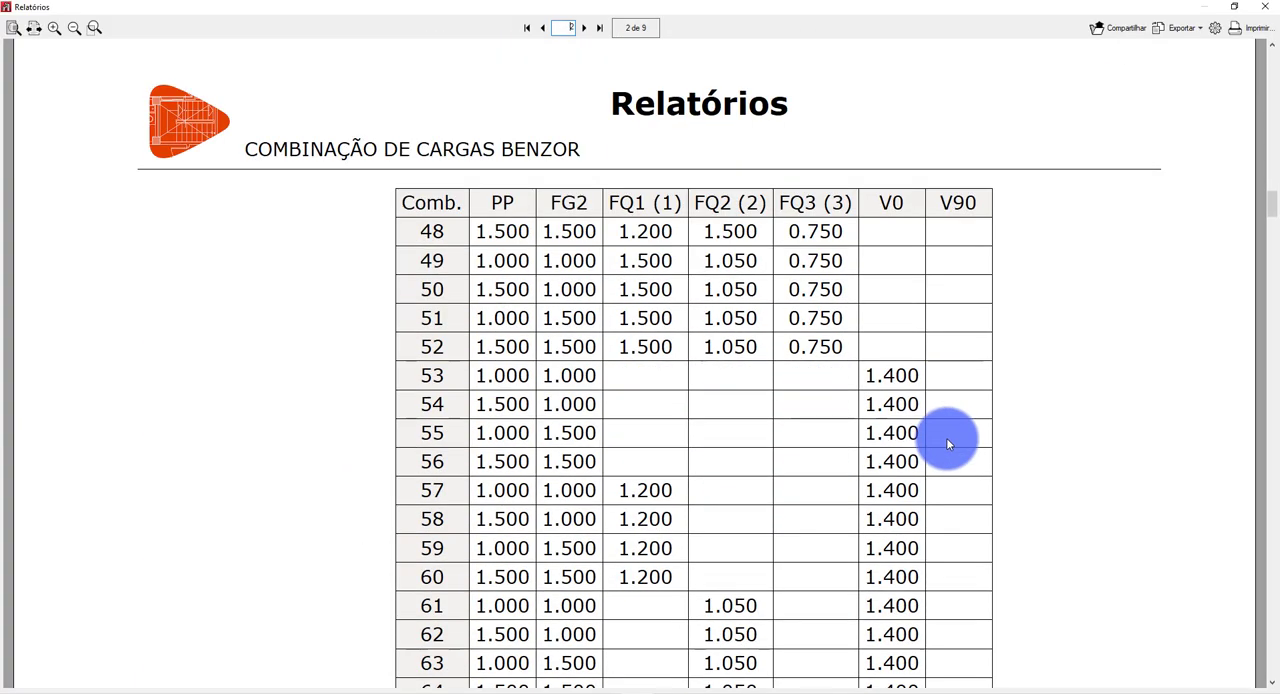
{"action": "scroll", "coordinate": [946, 457], "scroll_direction": "down", "scroll_amount": 6}
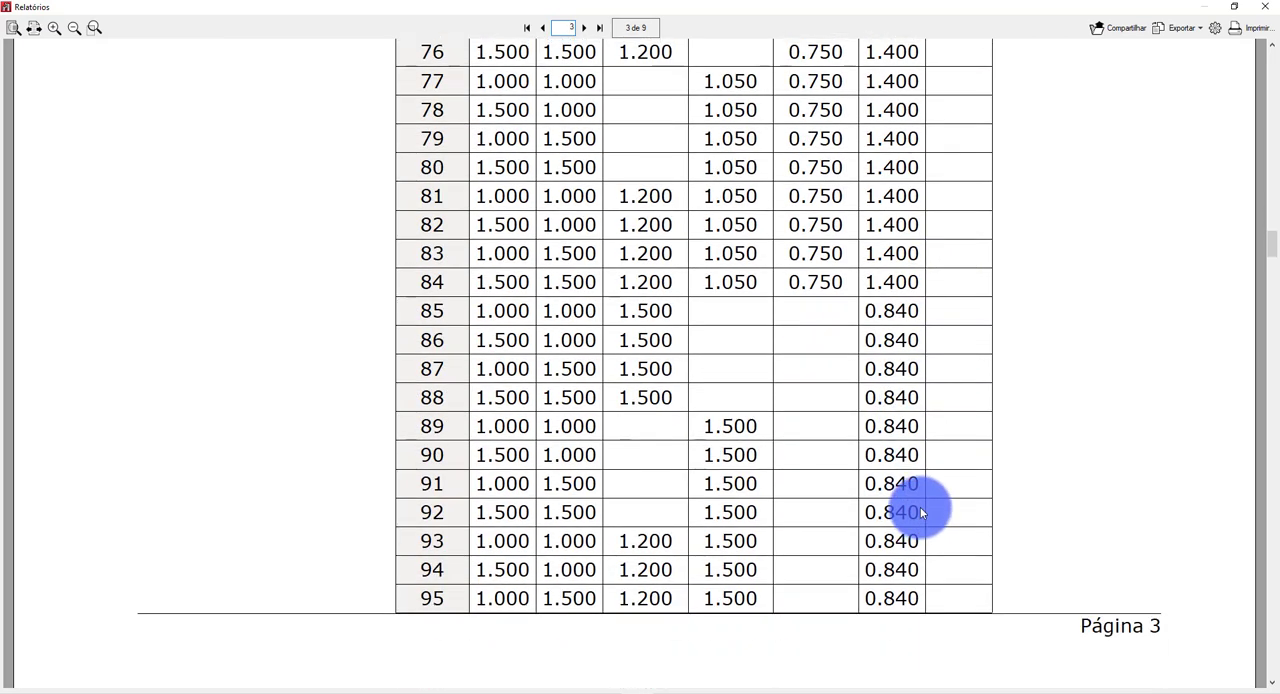
{"action": "scroll", "coordinate": [921, 513], "scroll_direction": "up", "scroll_amount": 1}
{"action": "scroll", "coordinate": [921, 507], "scroll_direction": "up", "scroll_amount": 3}
{"action": "scroll", "coordinate": [925, 502], "scroll_direction": "down", "scroll_amount": 15}
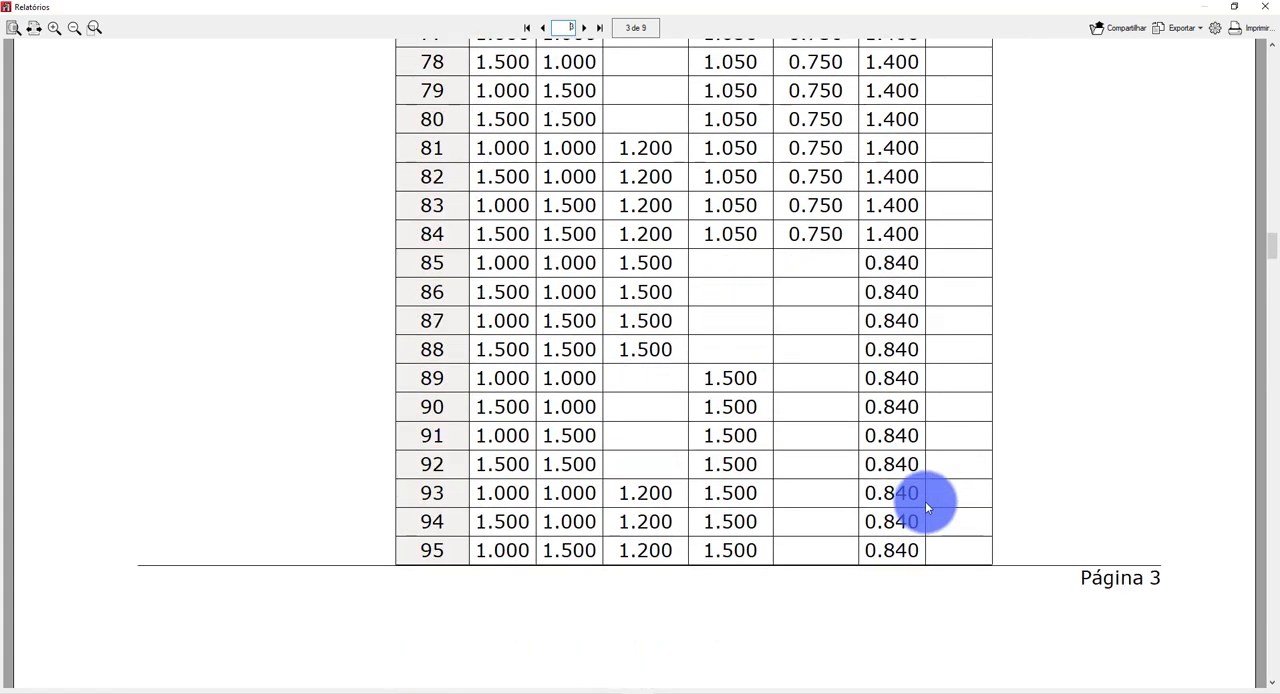
{"action": "scroll", "coordinate": [925, 505], "scroll_direction": "down", "scroll_amount": 6}
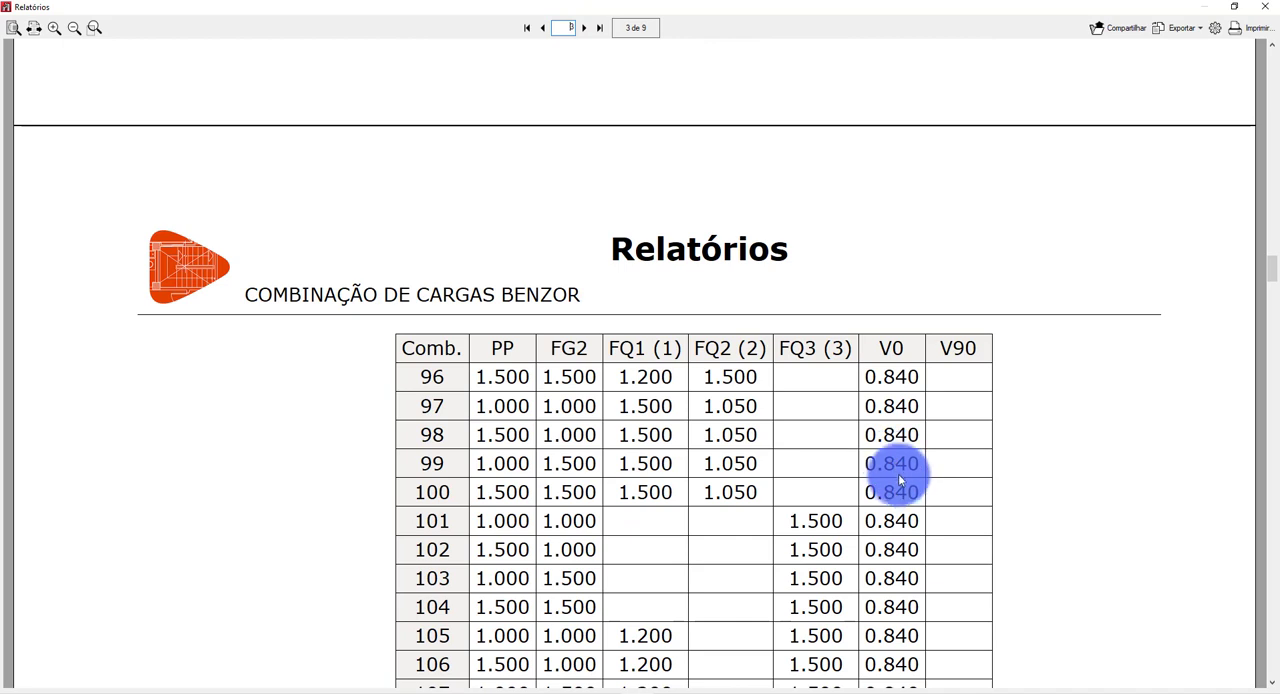
{"action": "scroll", "coordinate": [896, 486], "scroll_direction": "down", "scroll_amount": 3}
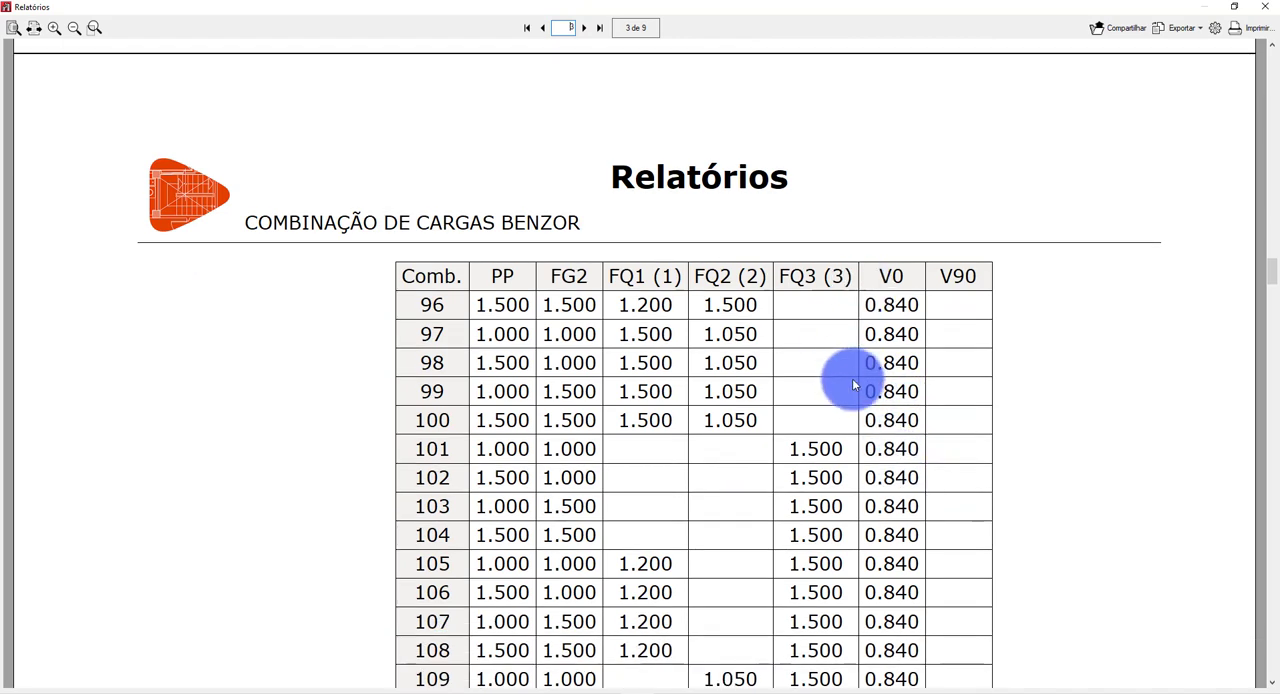
{"action": "scroll", "coordinate": [880, 412], "scroll_direction": "down", "scroll_amount": 5}
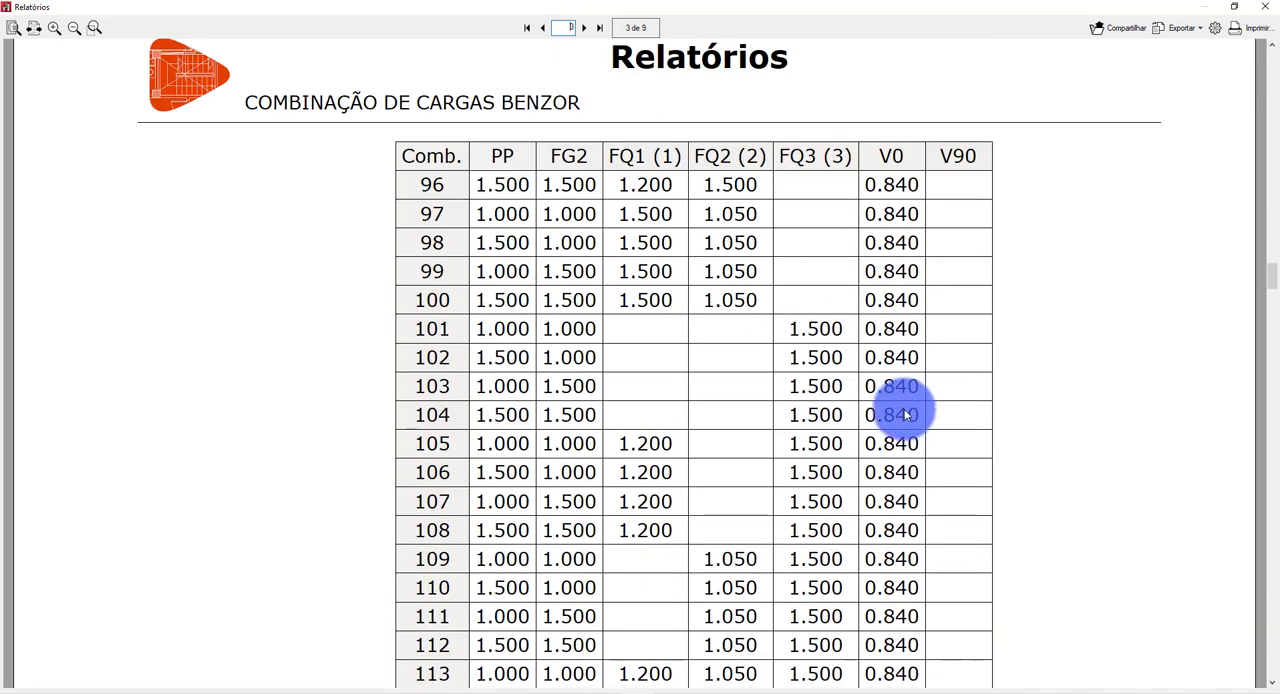
{"action": "scroll", "coordinate": [903, 414], "scroll_direction": "down", "scroll_amount": 2}
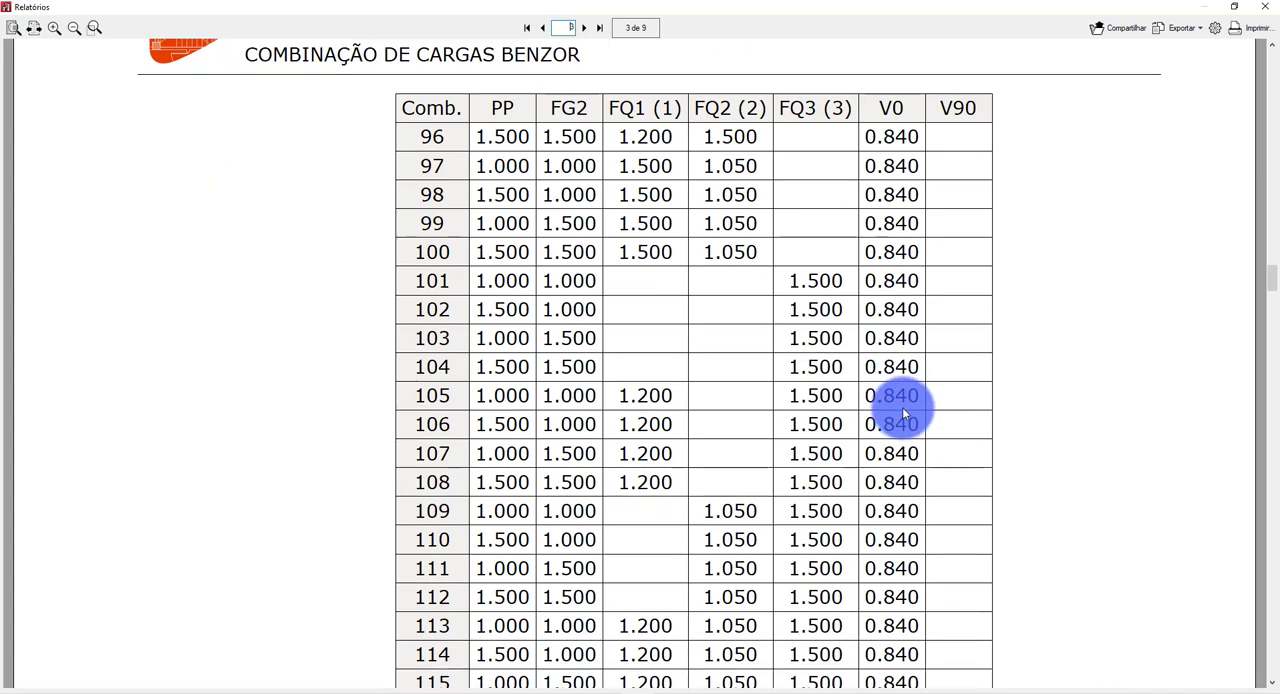
{"action": "scroll", "coordinate": [902, 407], "scroll_direction": "down", "scroll_amount": 10}
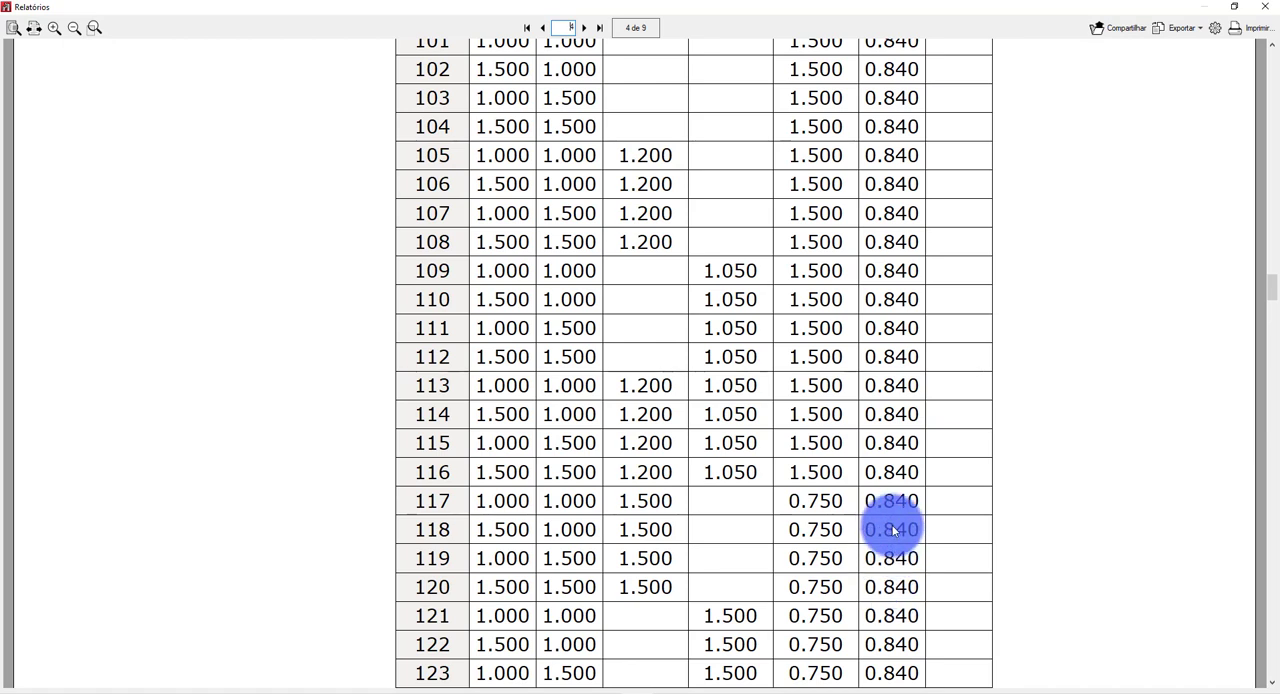
{"action": "scroll", "coordinate": [893, 509], "scroll_direction": "down", "scroll_amount": 12}
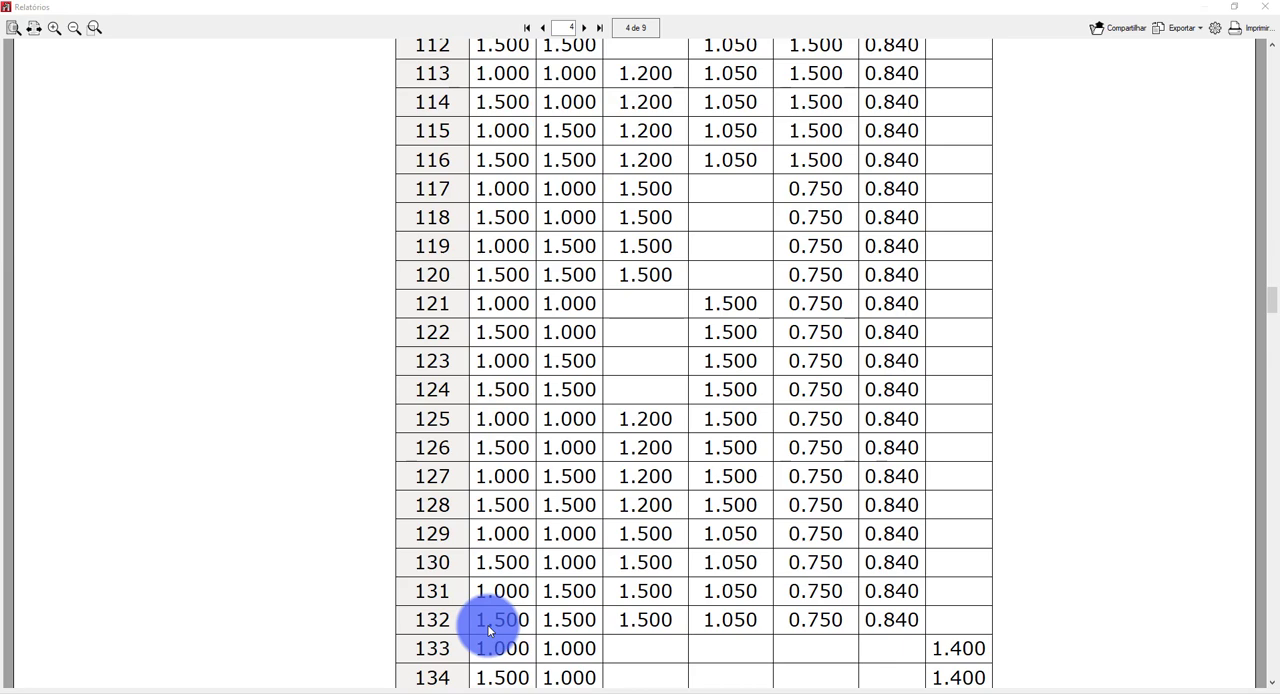
{"action": "key", "text": "alt+Tab"}
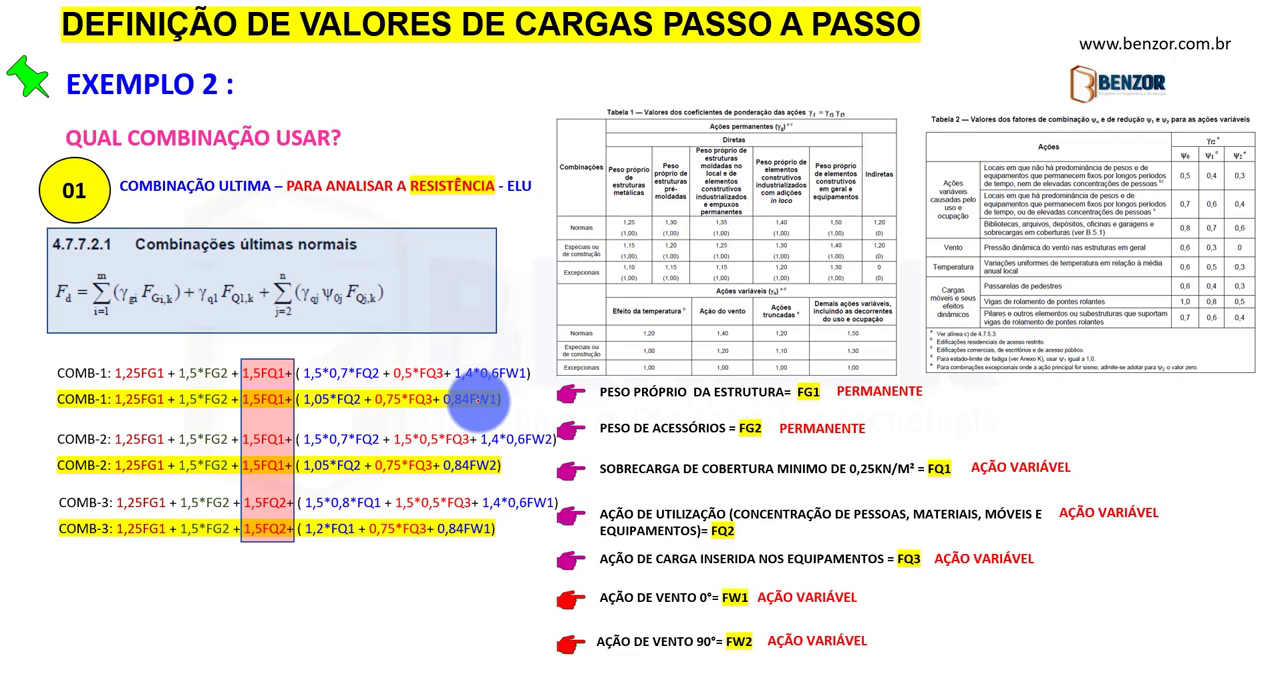
{"action": "key", "text": "alt+Tab"}
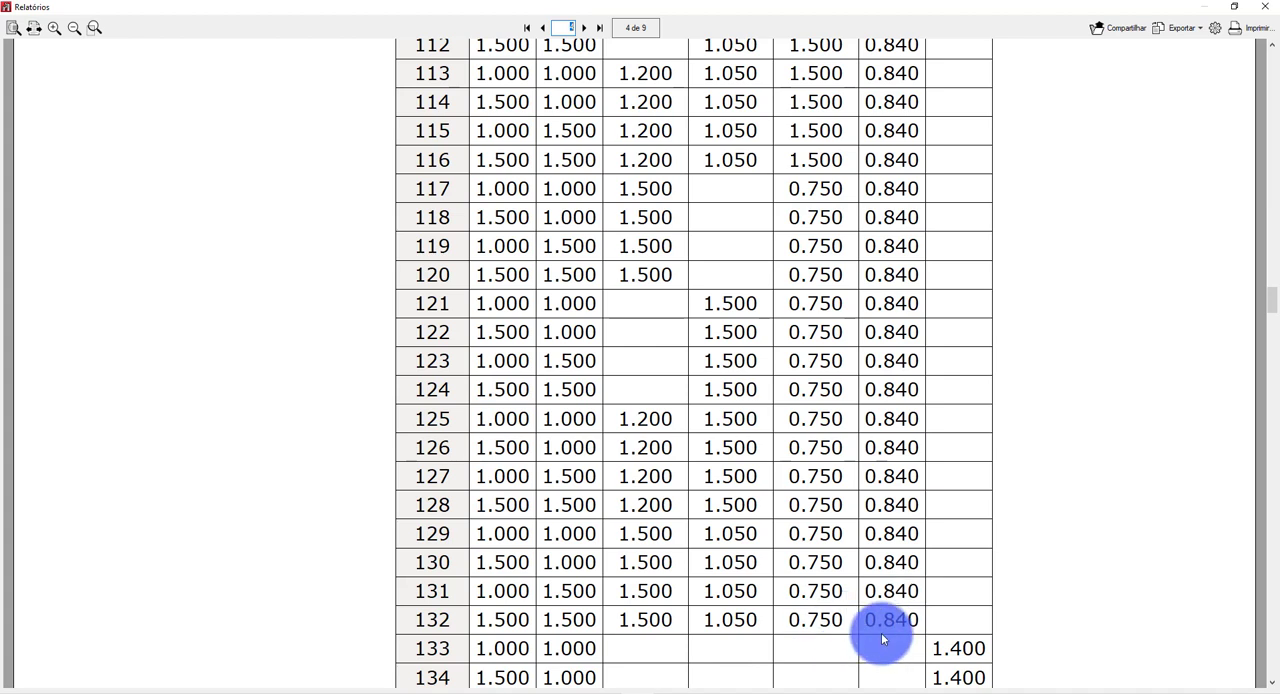
{"action": "scroll", "coordinate": [883, 626], "scroll_direction": "down", "scroll_amount": 5}
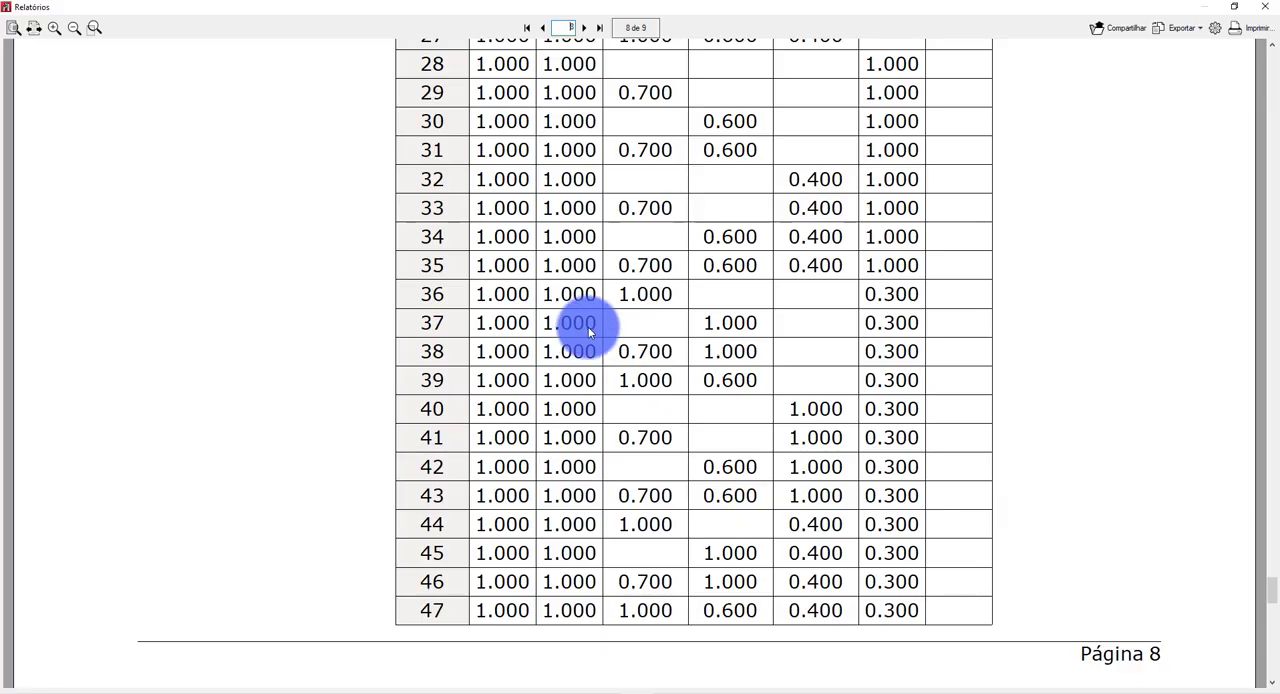
Examine the report's displacement (ELS) combinations through the last page, comparing them with the slide's frequent and rare service combinations.
{"action": "scroll", "coordinate": [571, 334], "scroll_direction": "up", "scroll_amount": 8}
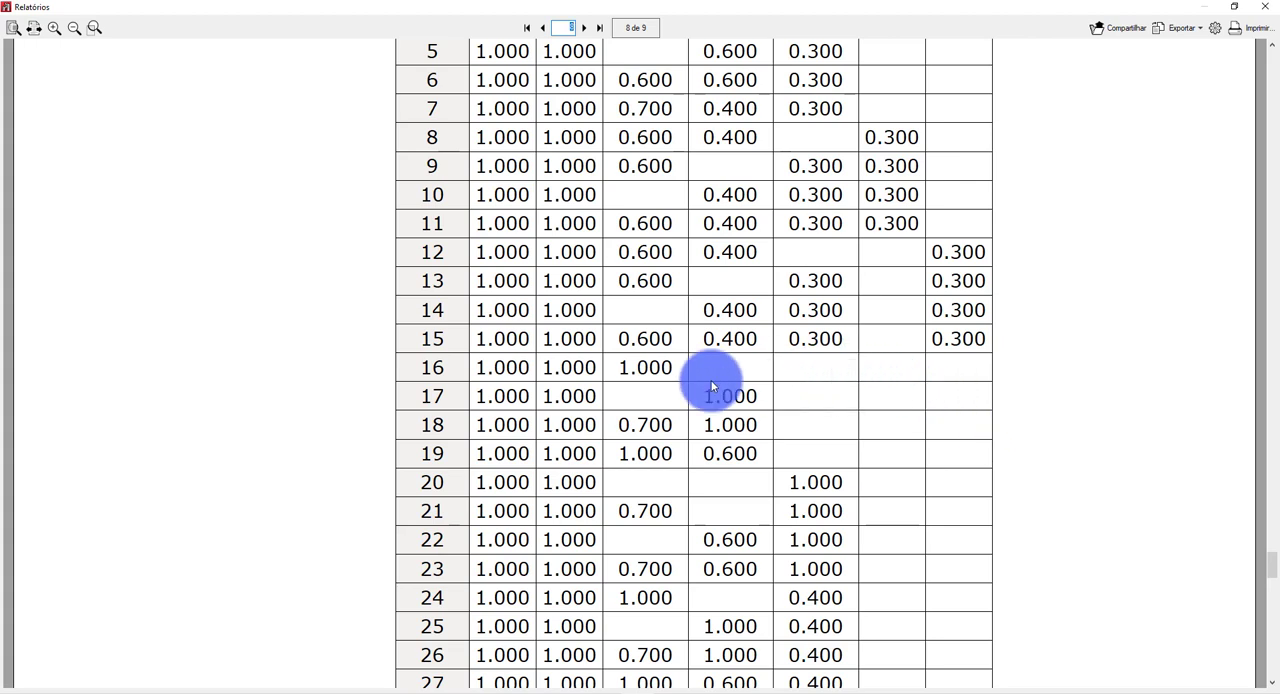
{"action": "scroll", "coordinate": [705, 392], "scroll_direction": "up", "scroll_amount": 1}
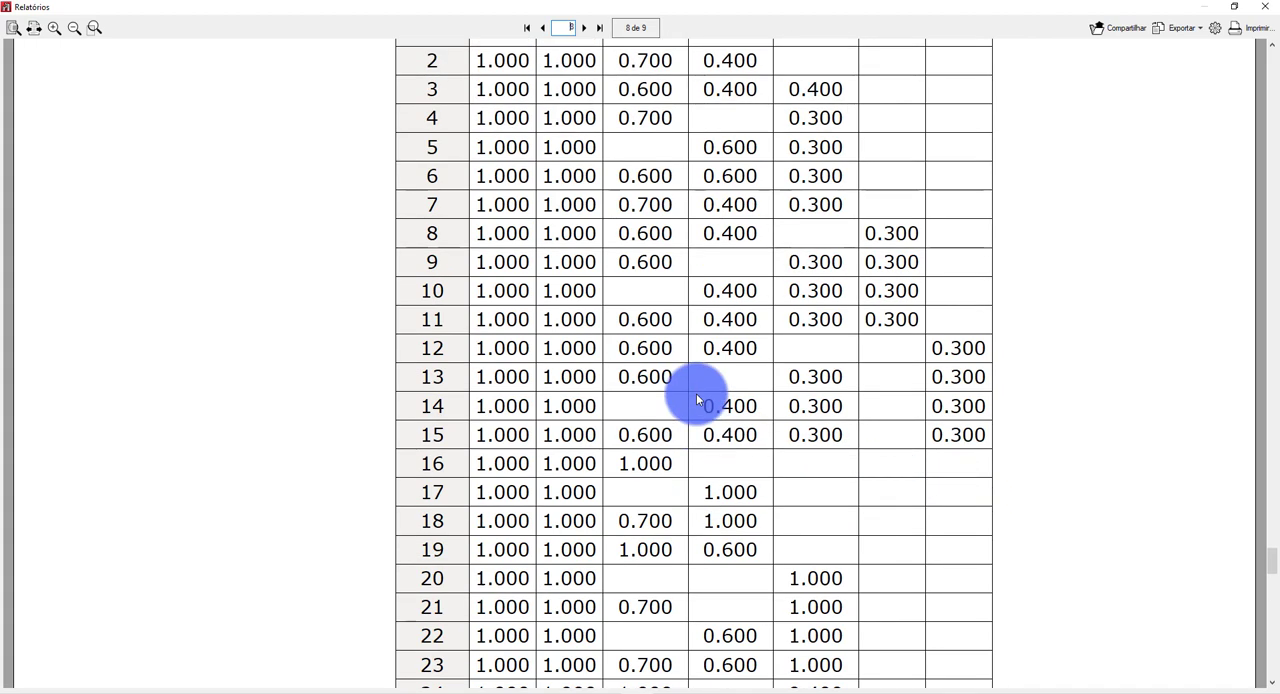
{"action": "scroll", "coordinate": [680, 325], "scroll_direction": "up", "scroll_amount": 1}
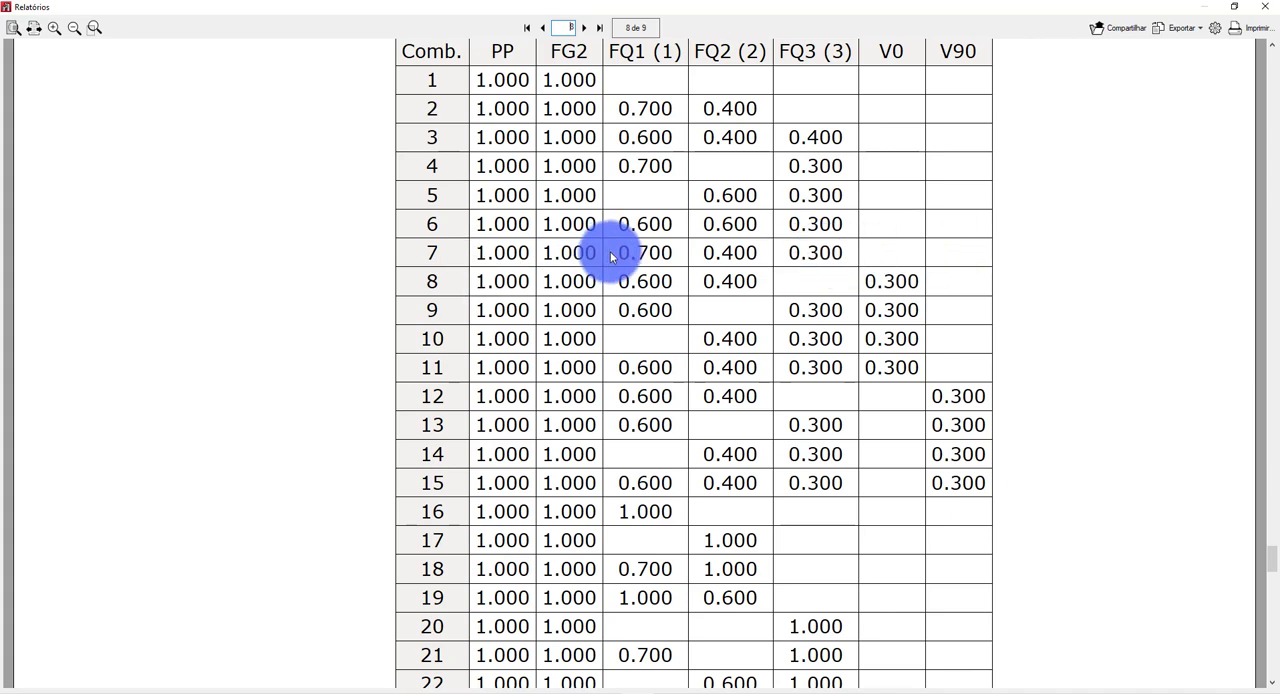
{"action": "scroll", "coordinate": [566, 225], "scroll_direction": "up", "scroll_amount": 2}
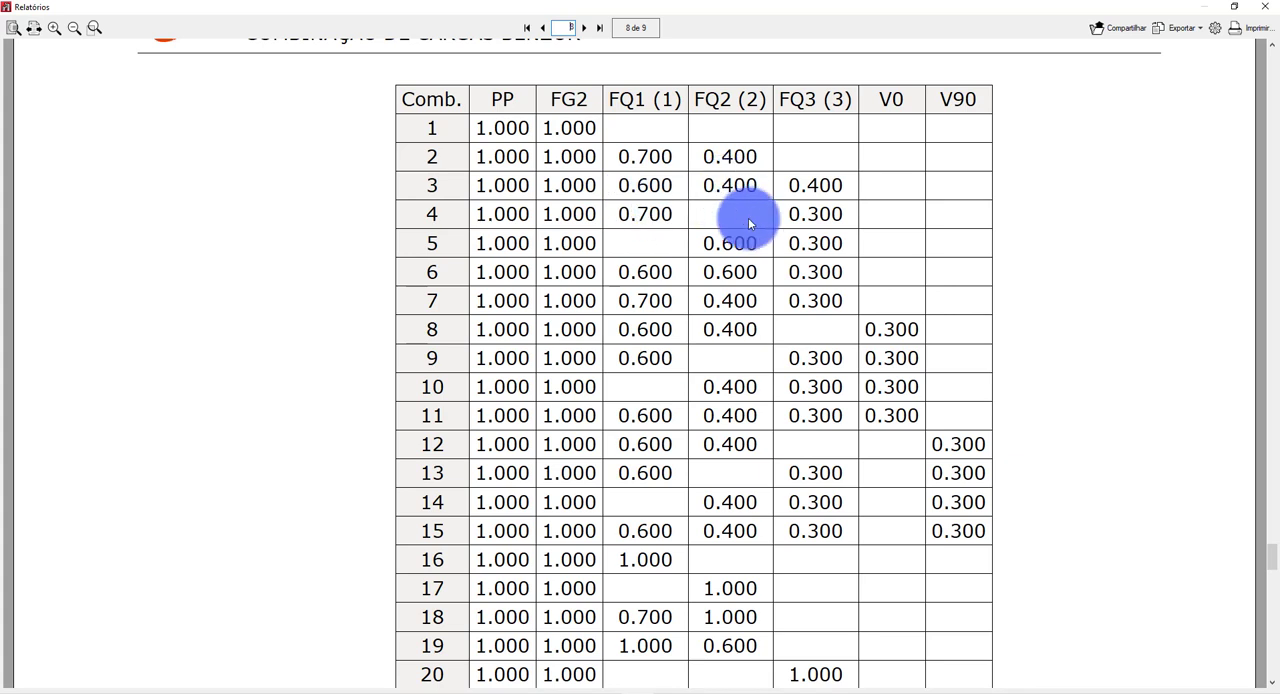
{"action": "scroll", "coordinate": [748, 217], "scroll_direction": "down", "scroll_amount": 3}
{"action": "scroll", "coordinate": [790, 266], "scroll_direction": "up", "scroll_amount": 4}
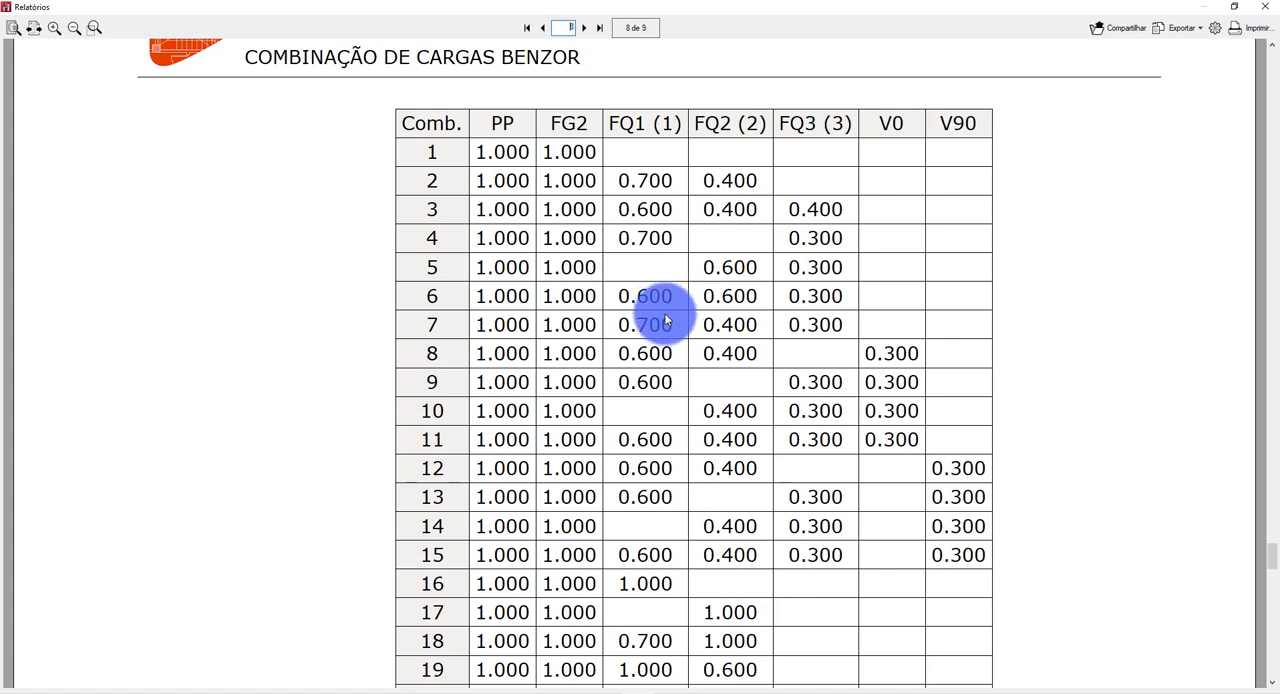
{"action": "scroll", "coordinate": [672, 325], "scroll_direction": "down", "scroll_amount": 20}
{"action": "scroll", "coordinate": [716, 420], "scroll_direction": "down", "scroll_amount": 20}
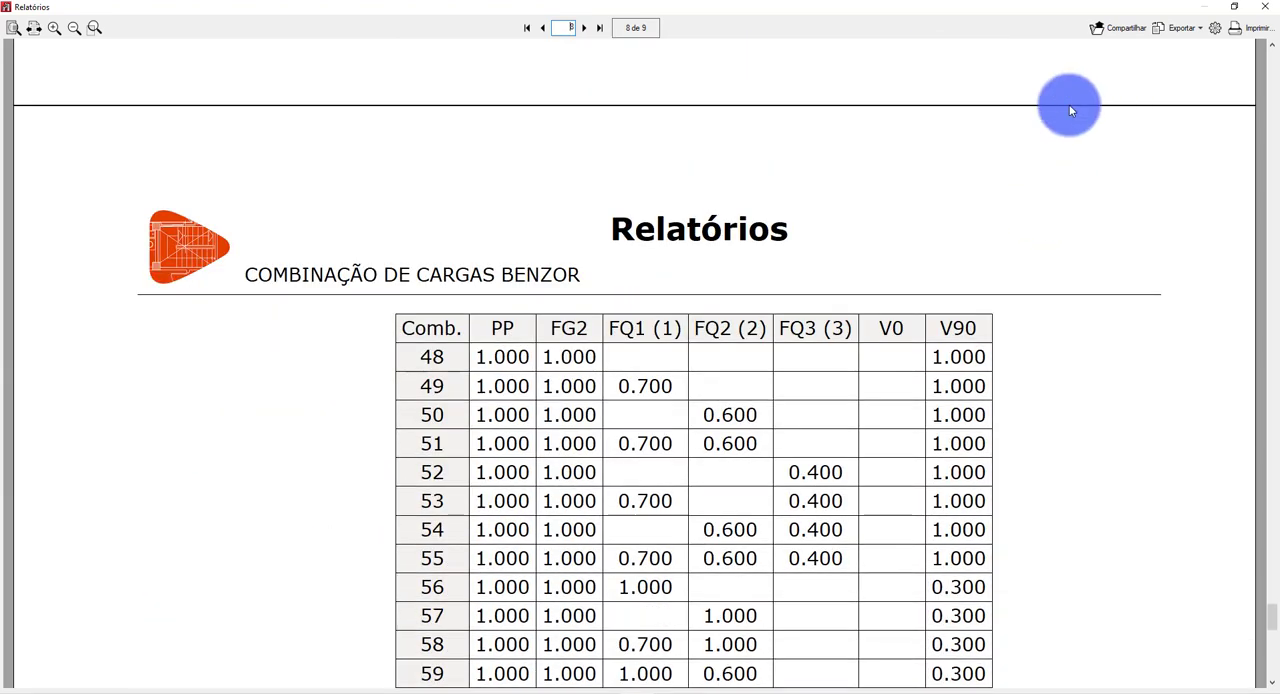
{"action": "scroll", "coordinate": [963, 223], "scroll_direction": "down", "scroll_amount": 4}
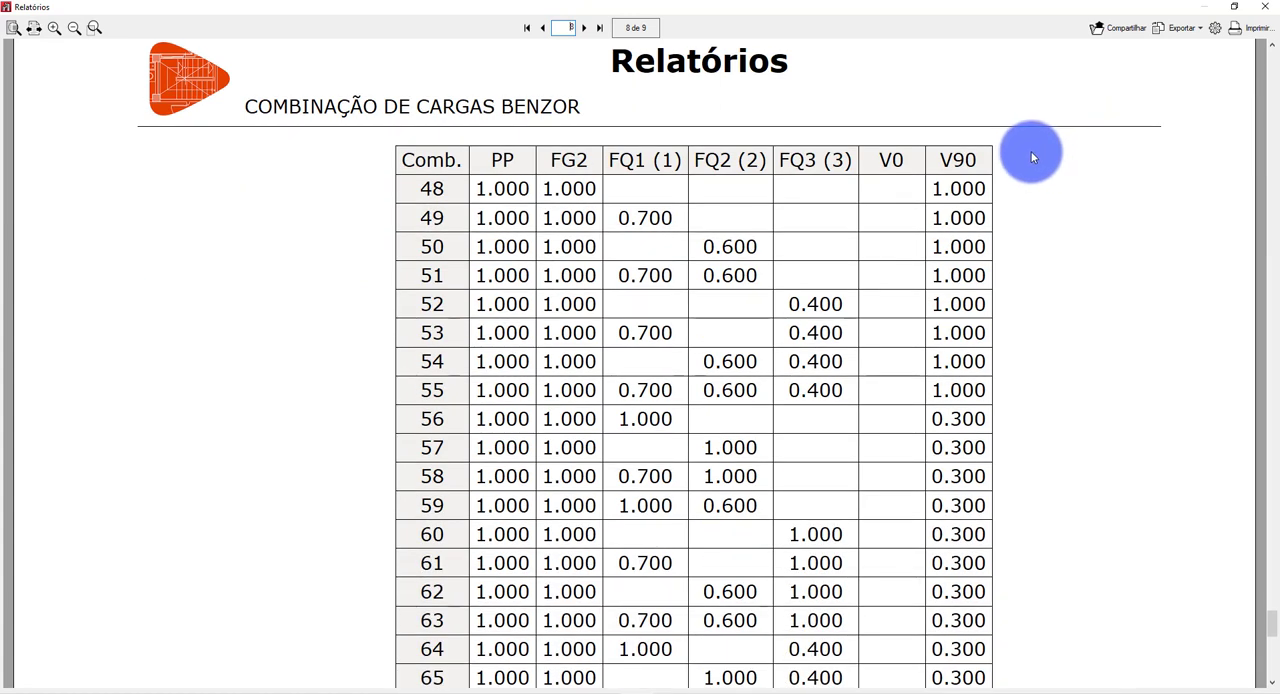
{"action": "scroll", "coordinate": [1017, 157], "scroll_direction": "down", "scroll_amount": 7}
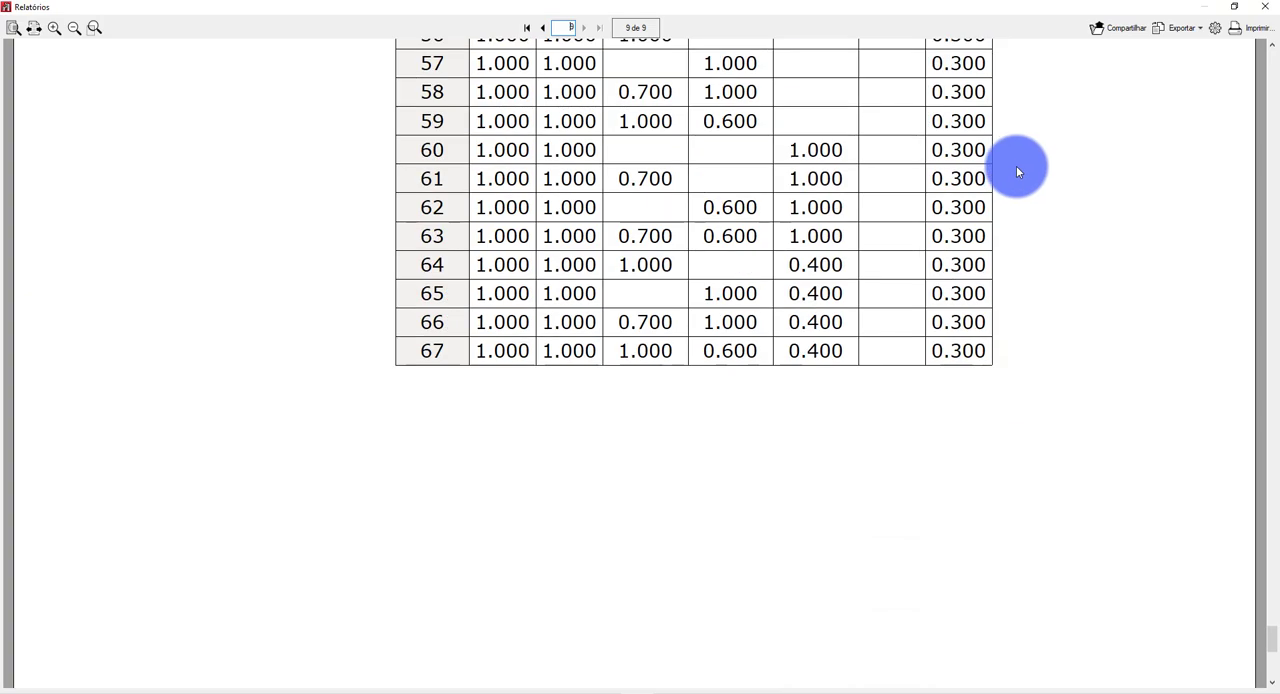
Close the combinations report, exclude the index and all limit states chapters from the selection, and expand the structure's Resultados chapters.
{"action": "left_click", "coordinate": [1260, 9]}
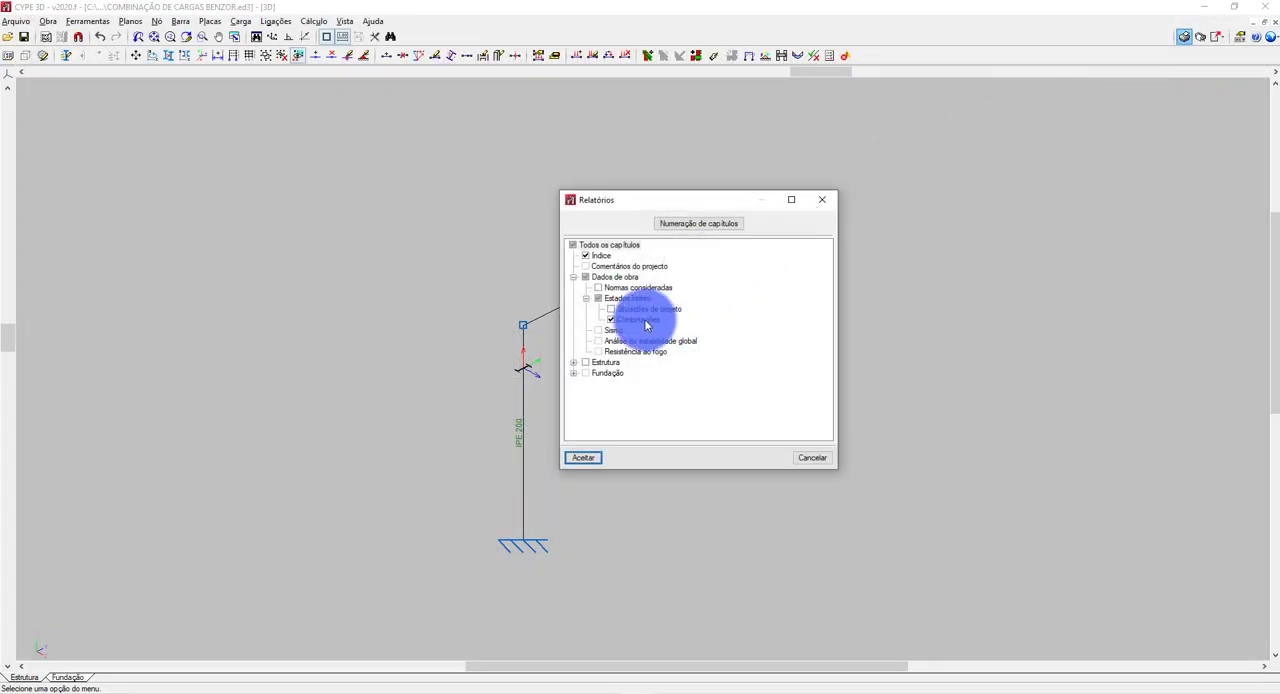
{"action": "left_click", "coordinate": [611, 310]}
{"action": "left_click", "coordinate": [612, 320]}
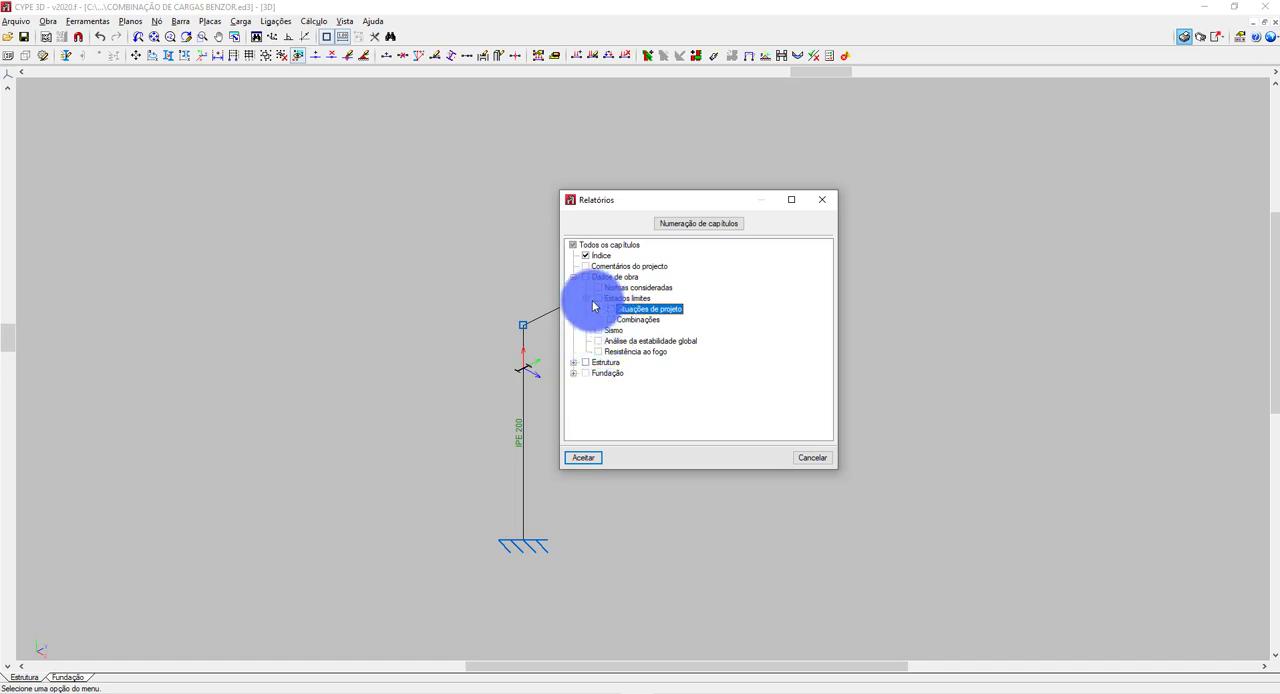
{"action": "left_click", "coordinate": [586, 256]}
{"action": "left_click", "coordinate": [574, 363]}
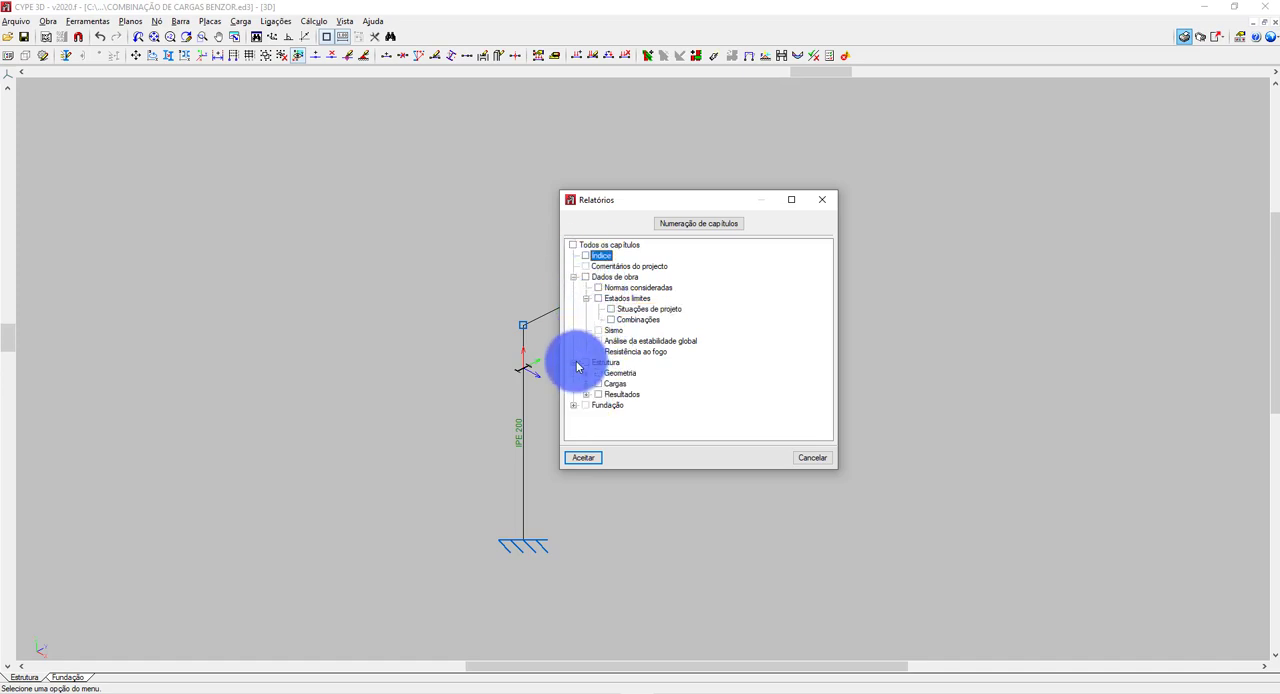
{"action": "left_click", "coordinate": [586, 394]}
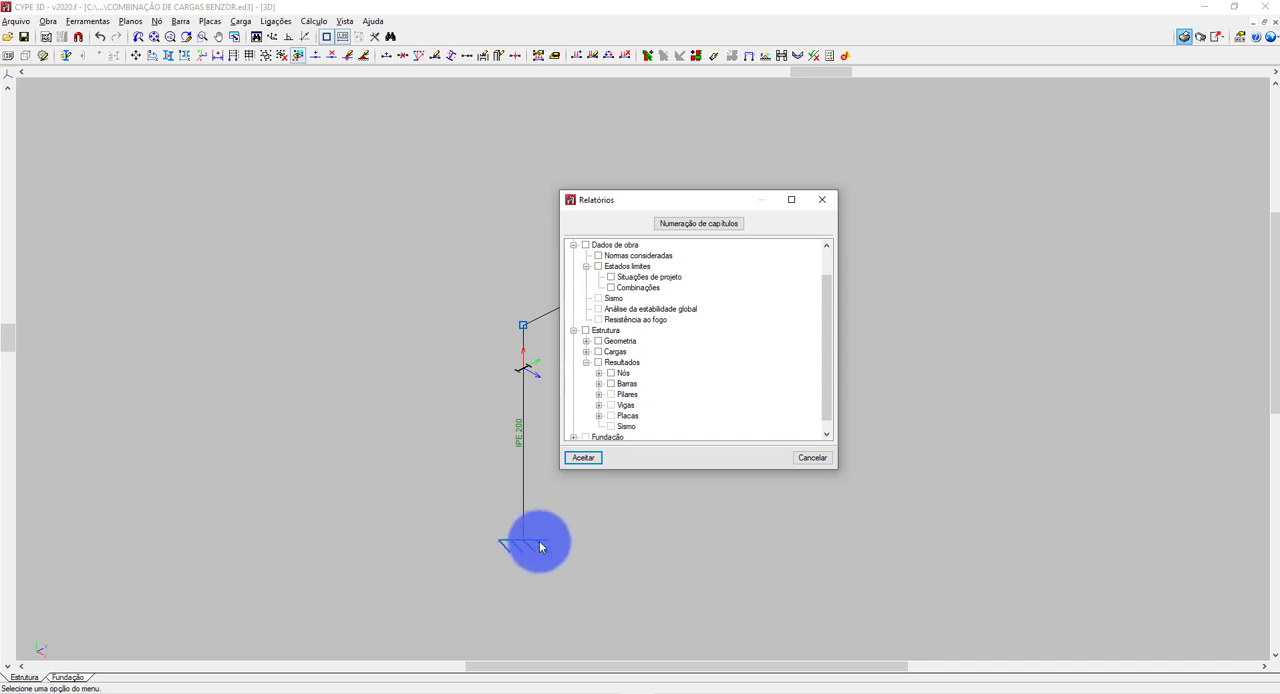
{"action": "left_click_drag", "start_coordinate": [687, 205], "coordinate": [948, 280]}
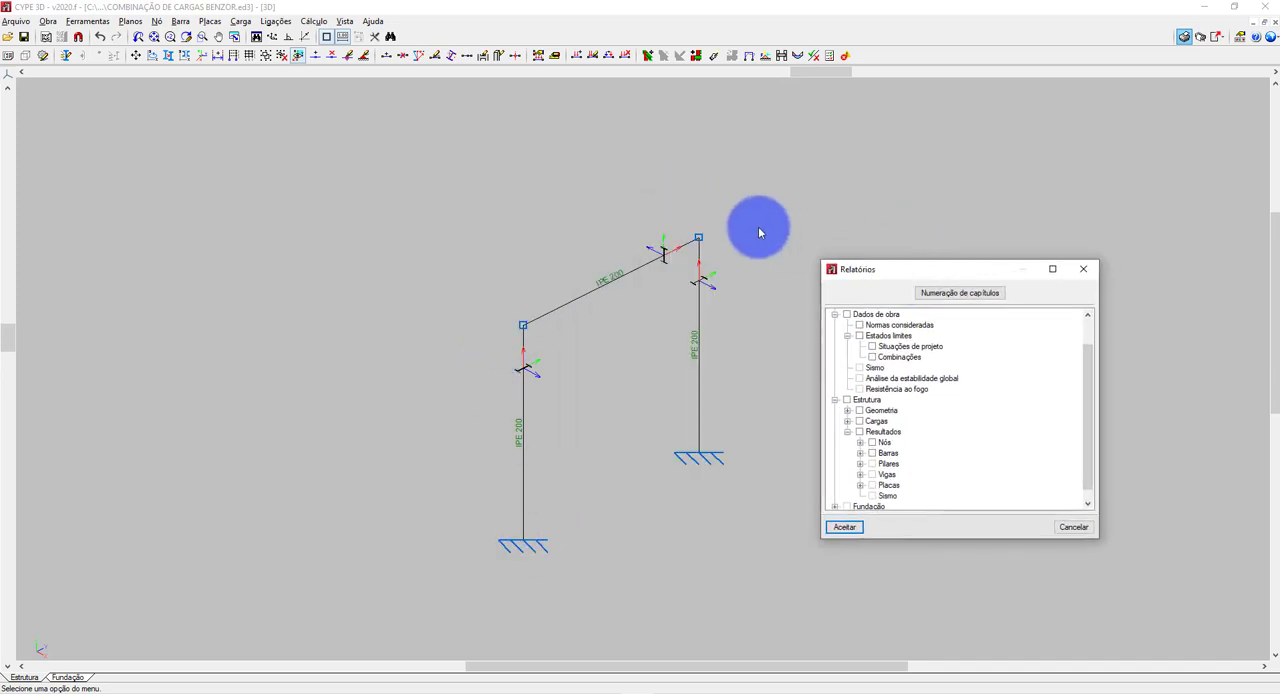
Generate and review a report containing only the bars' Verificações E.L.U. (Resumido) chapter.
{"action": "left_click", "coordinate": [861, 443]}
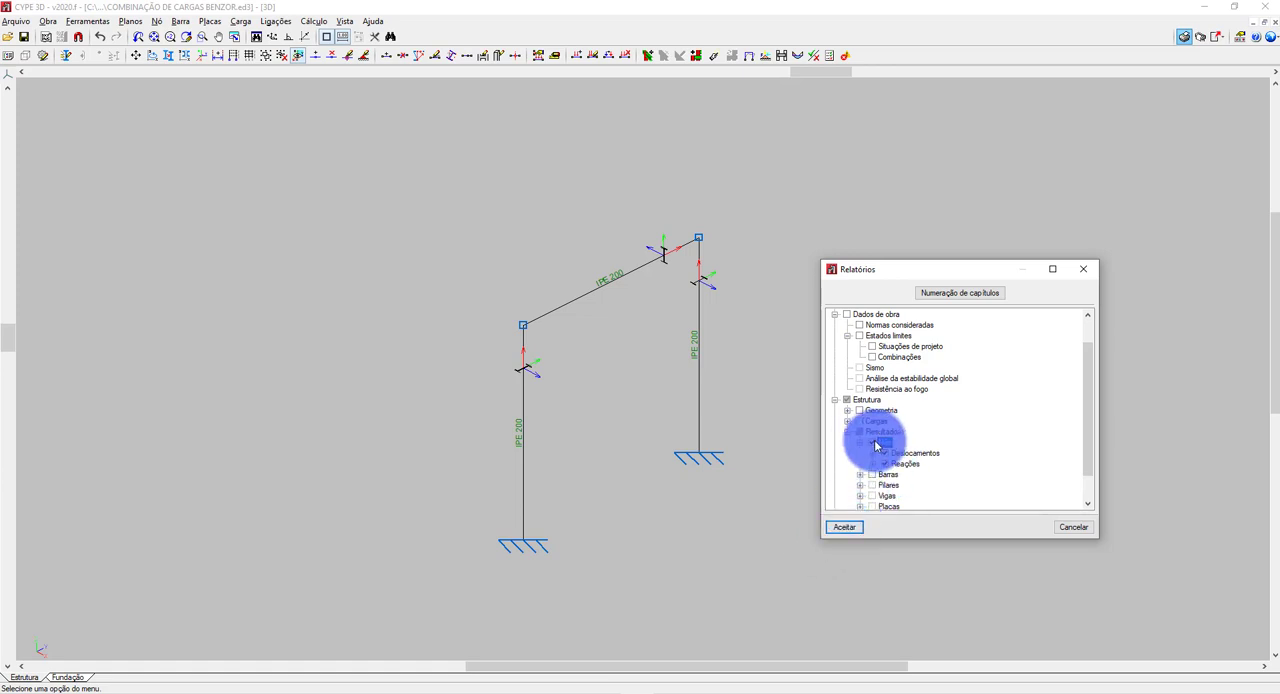
{"action": "left_click", "coordinate": [847, 431]}
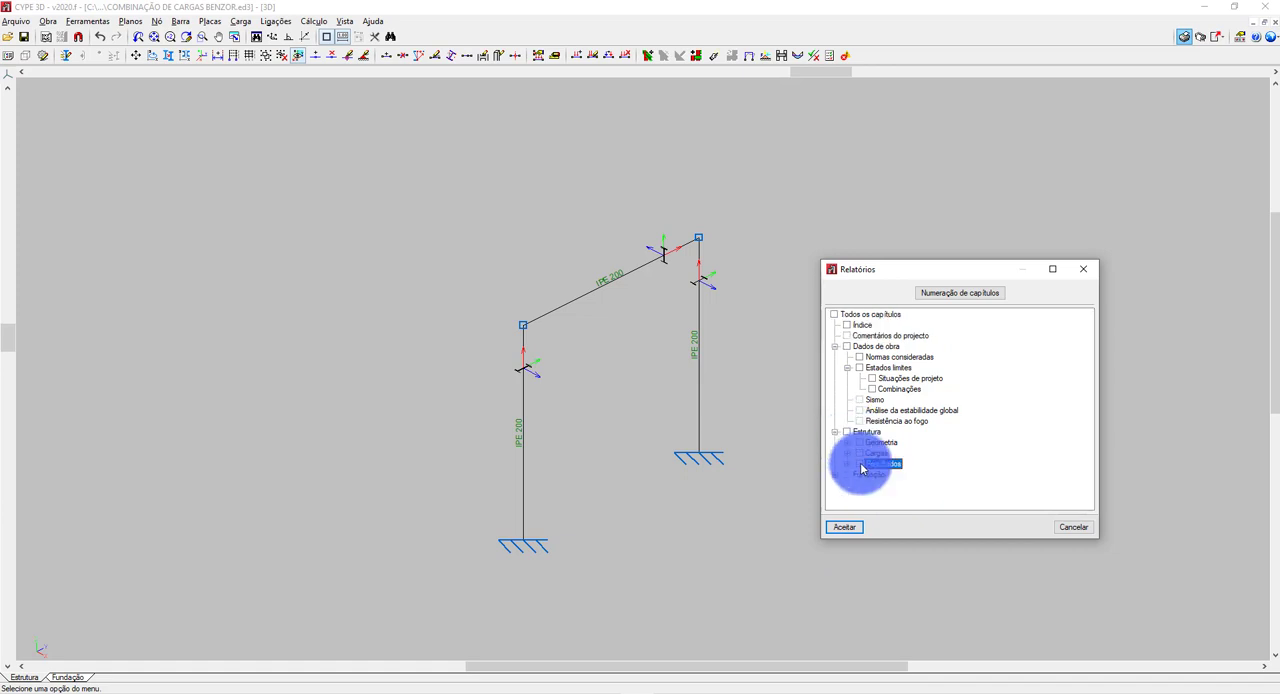
{"action": "left_click", "coordinate": [849, 464]}
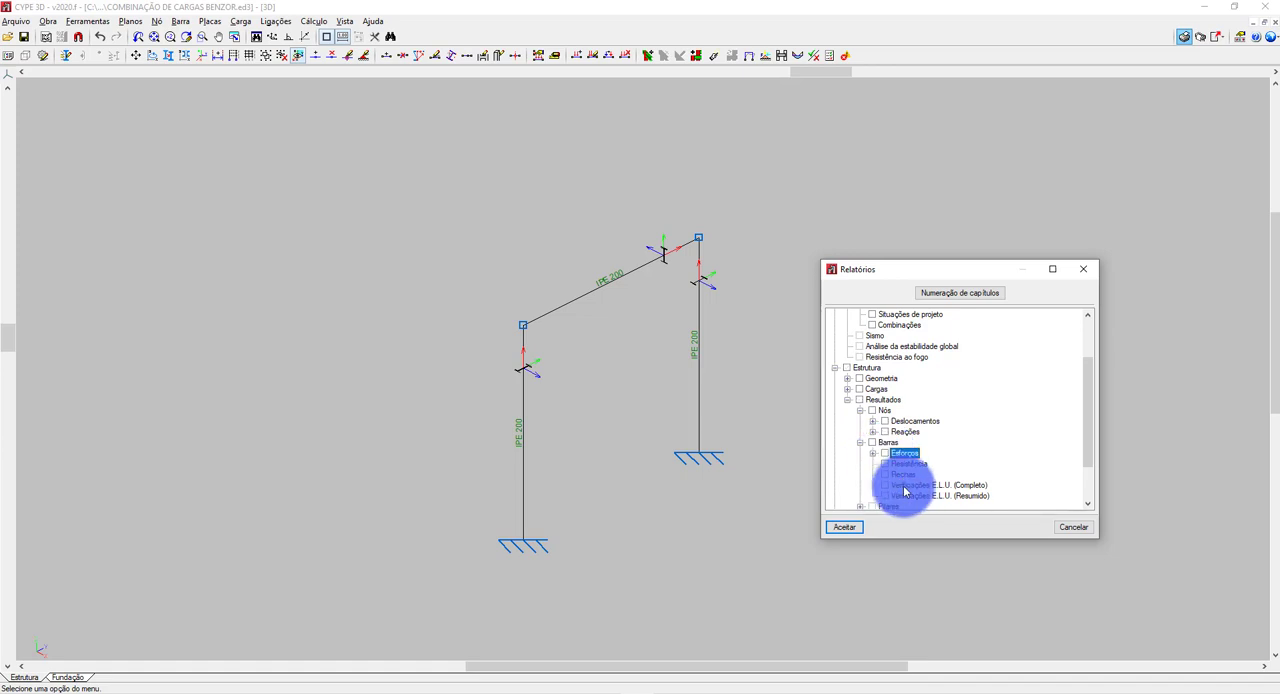
{"action": "left_click", "coordinate": [885, 486]}
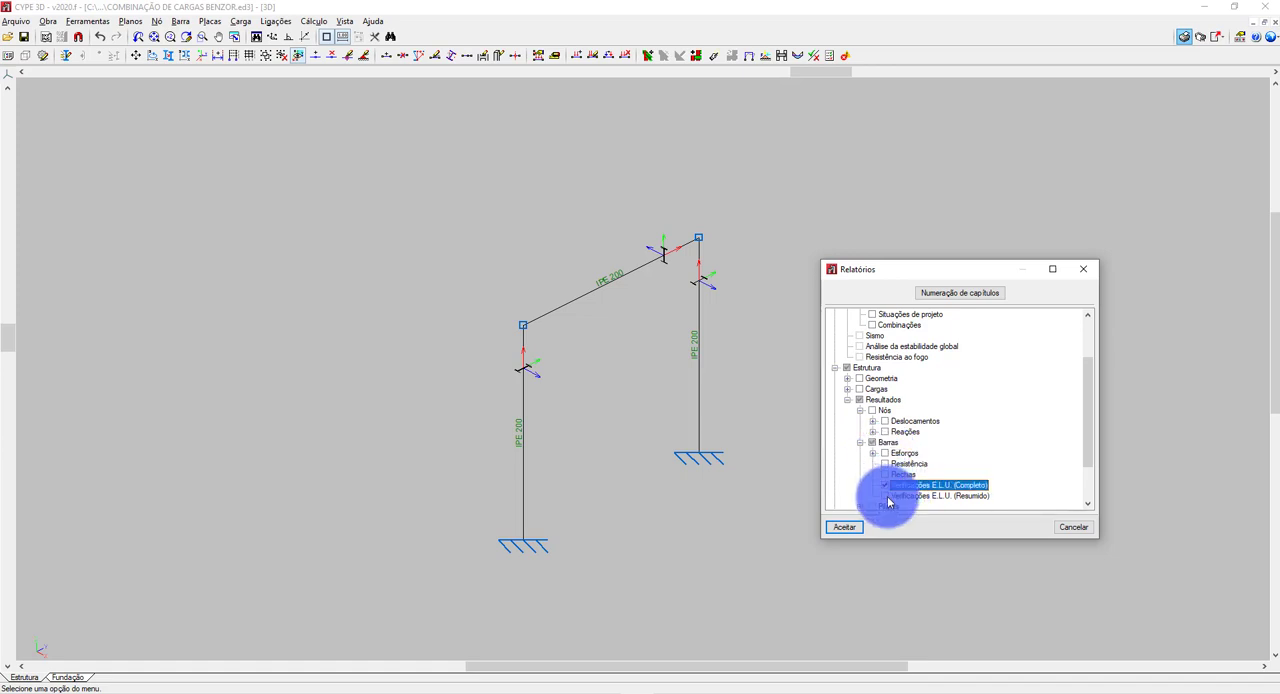
{"action": "left_click", "coordinate": [886, 497]}
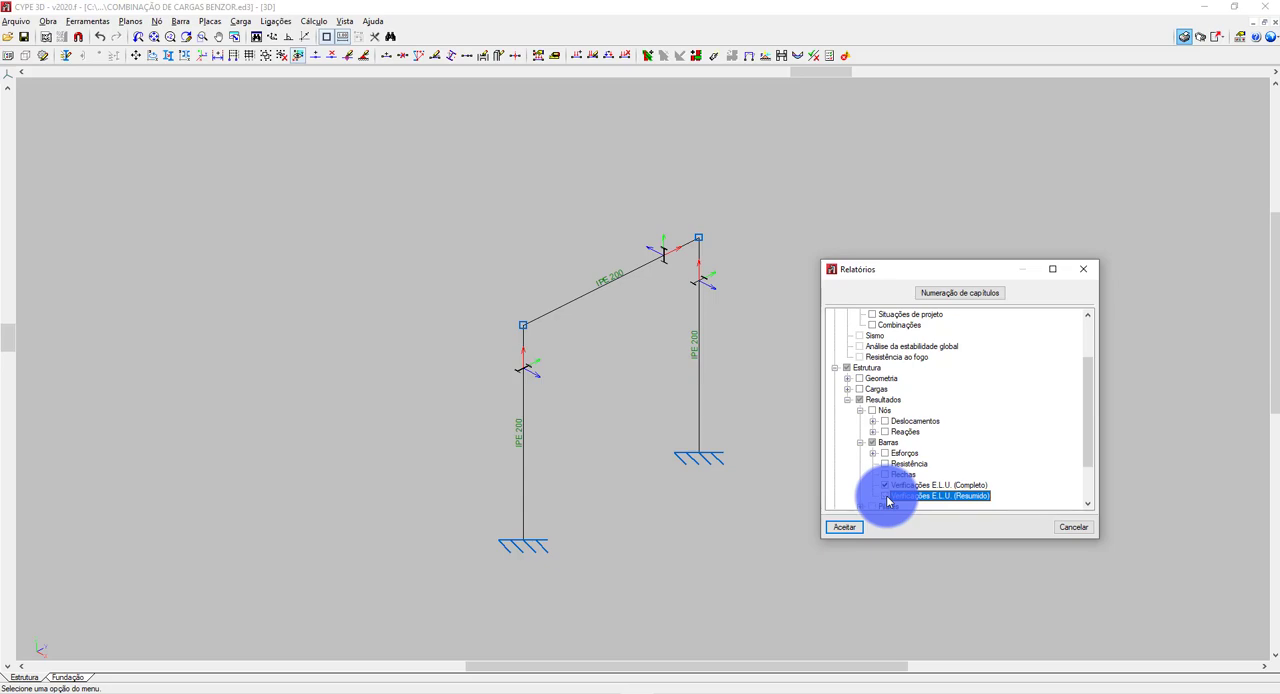
{"action": "left_click", "coordinate": [846, 527]}
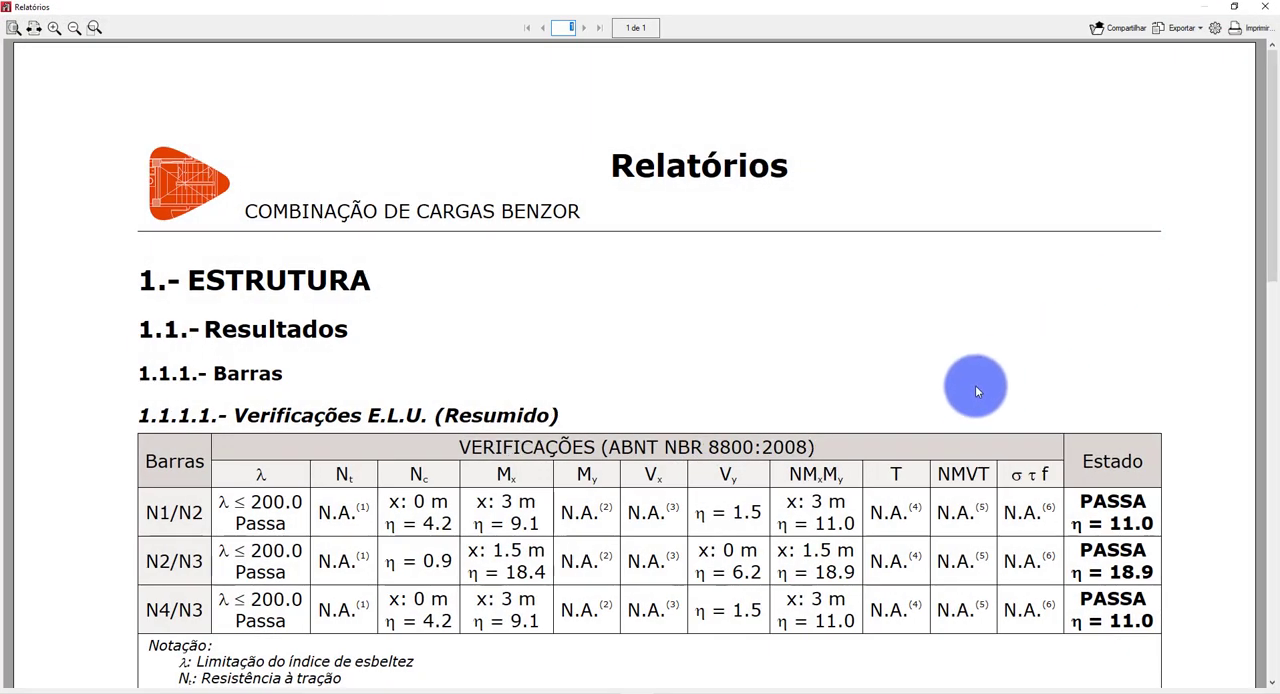
{"action": "left_click_drag", "start_coordinate": [1254, 137], "coordinate": [1080, 207]}
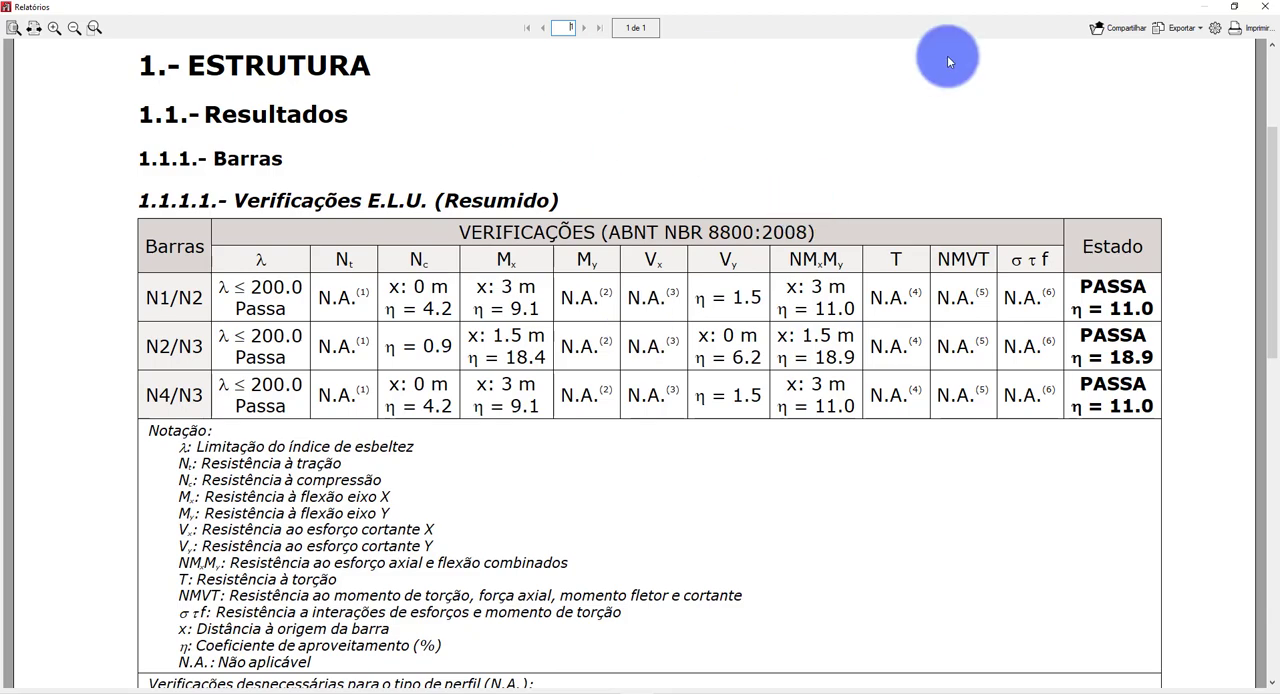
Generate the bars' Verificações E.L.U. (Completo) report in place of the summarised one and close it after viewing.
{"action": "left_click", "coordinate": [1258, 12]}
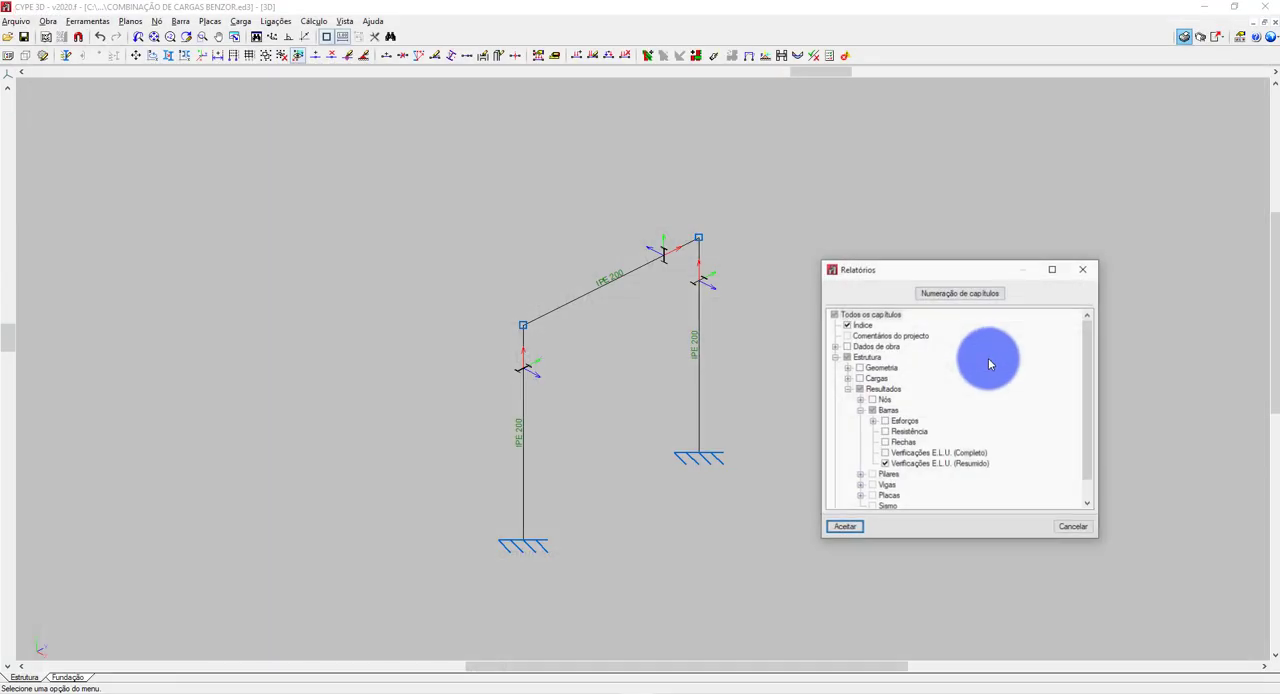
{"action": "left_click", "coordinate": [885, 453]}
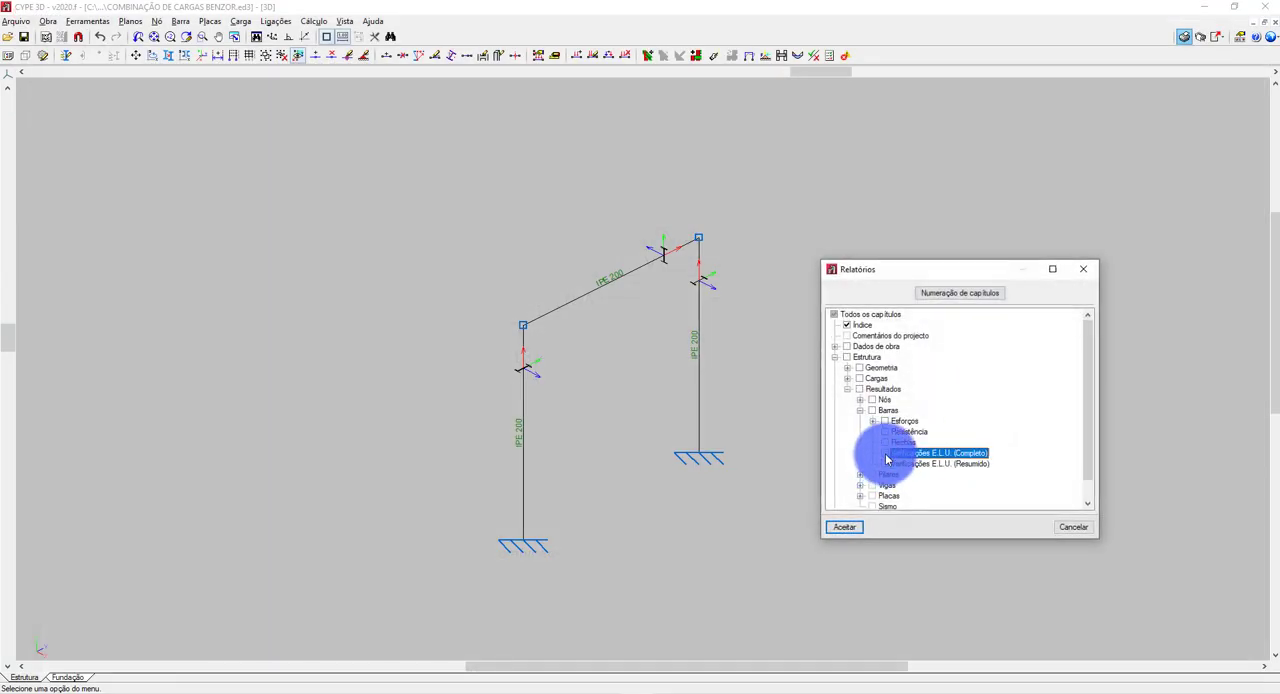
{"action": "left_click", "coordinate": [845, 528]}
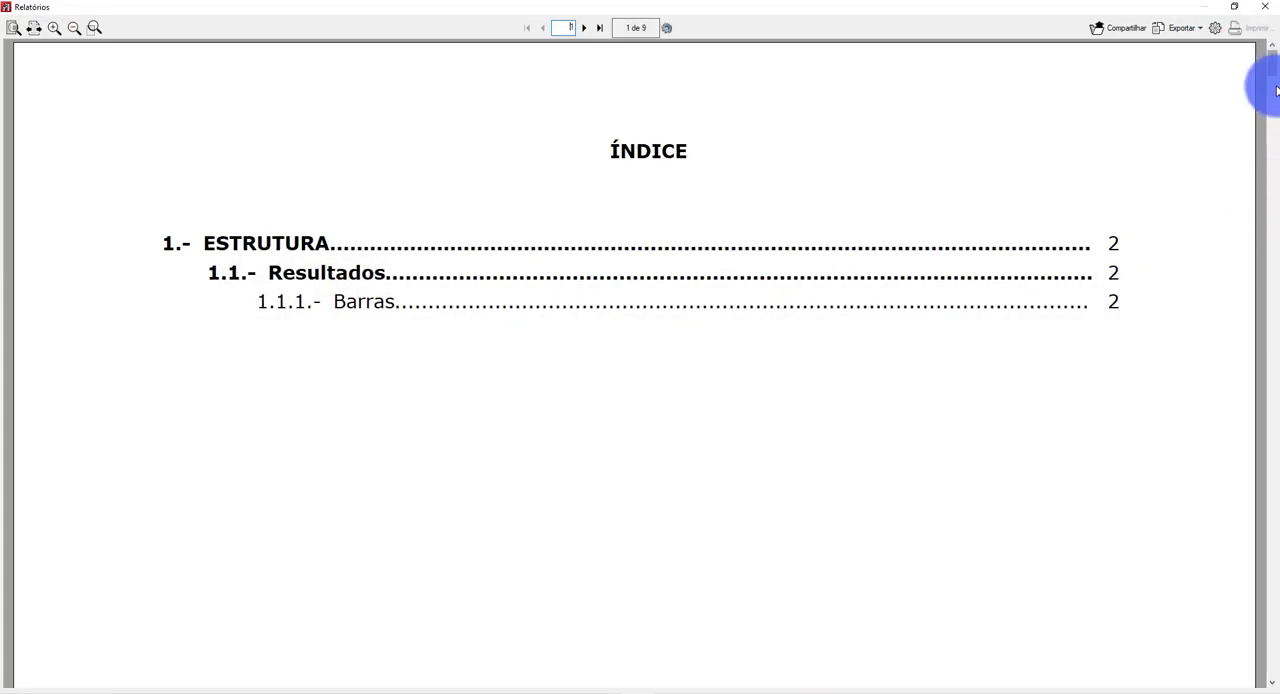
{"action": "left_click_drag", "start_coordinate": [1274, 80], "coordinate": [1258, 14]}
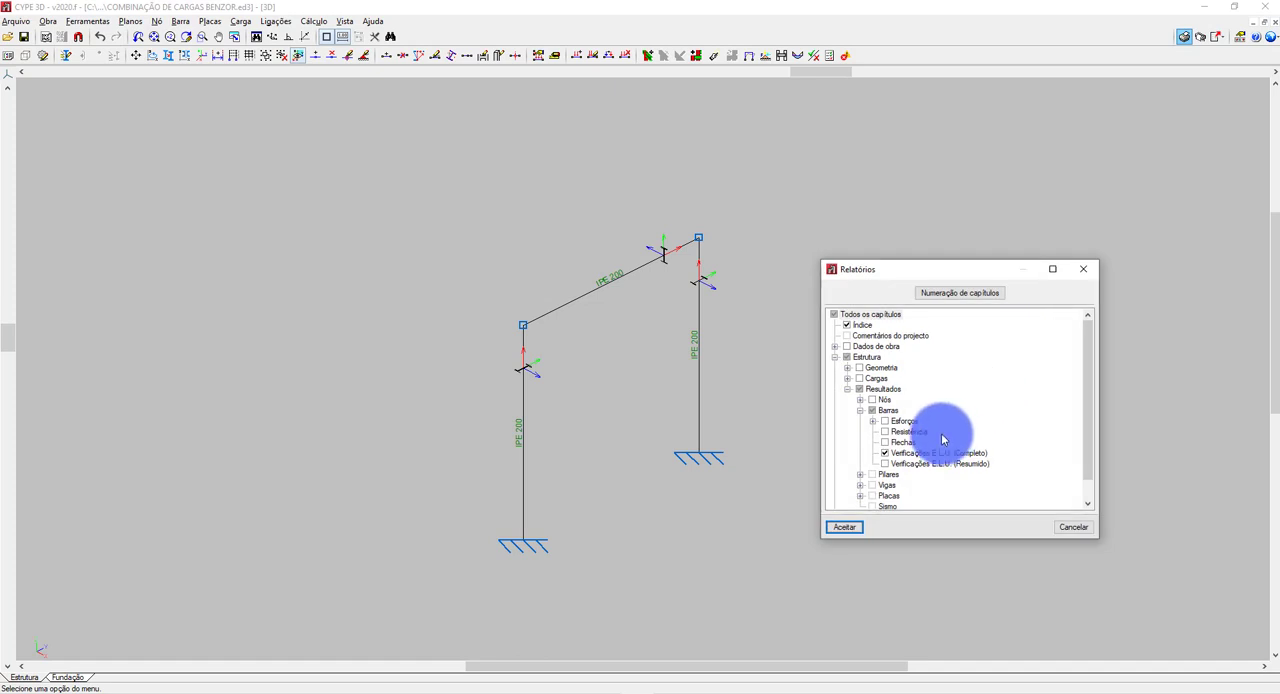
Generate a report covering all Barras result chapters: forces, resistance, deflections and both E.L.U. verifications.
{"action": "left_click", "coordinate": [886, 452]}
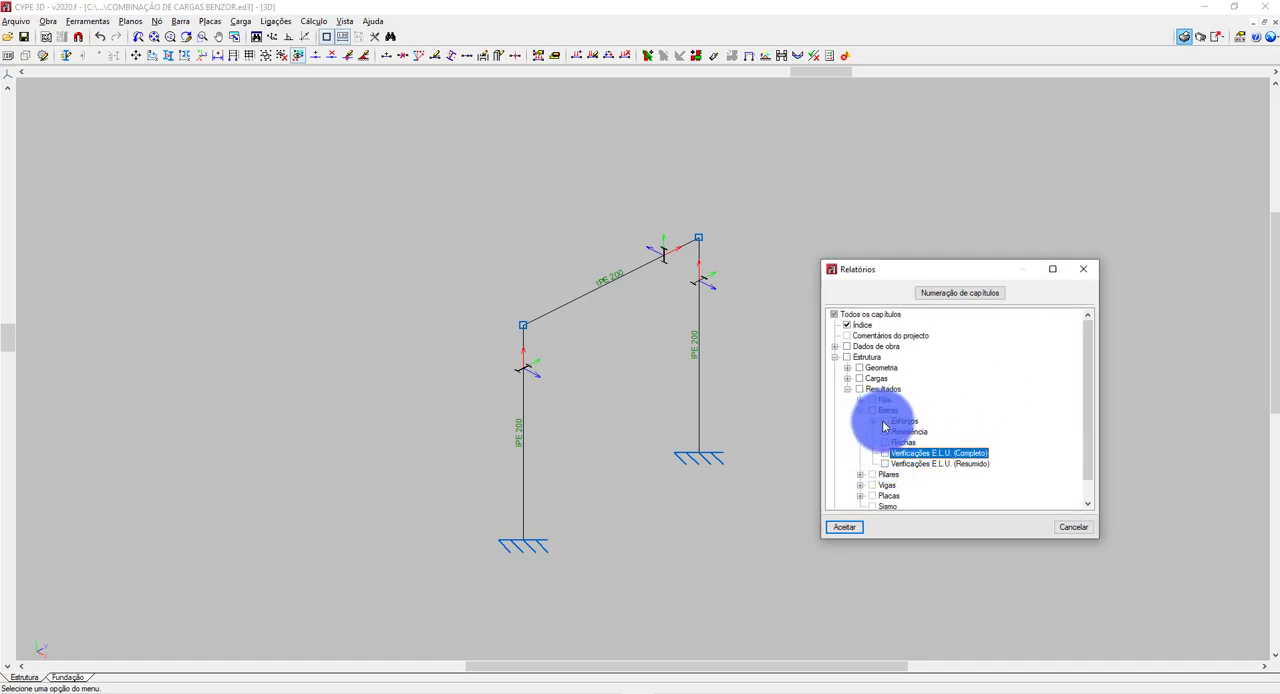
{"action": "left_click", "coordinate": [881, 421]}
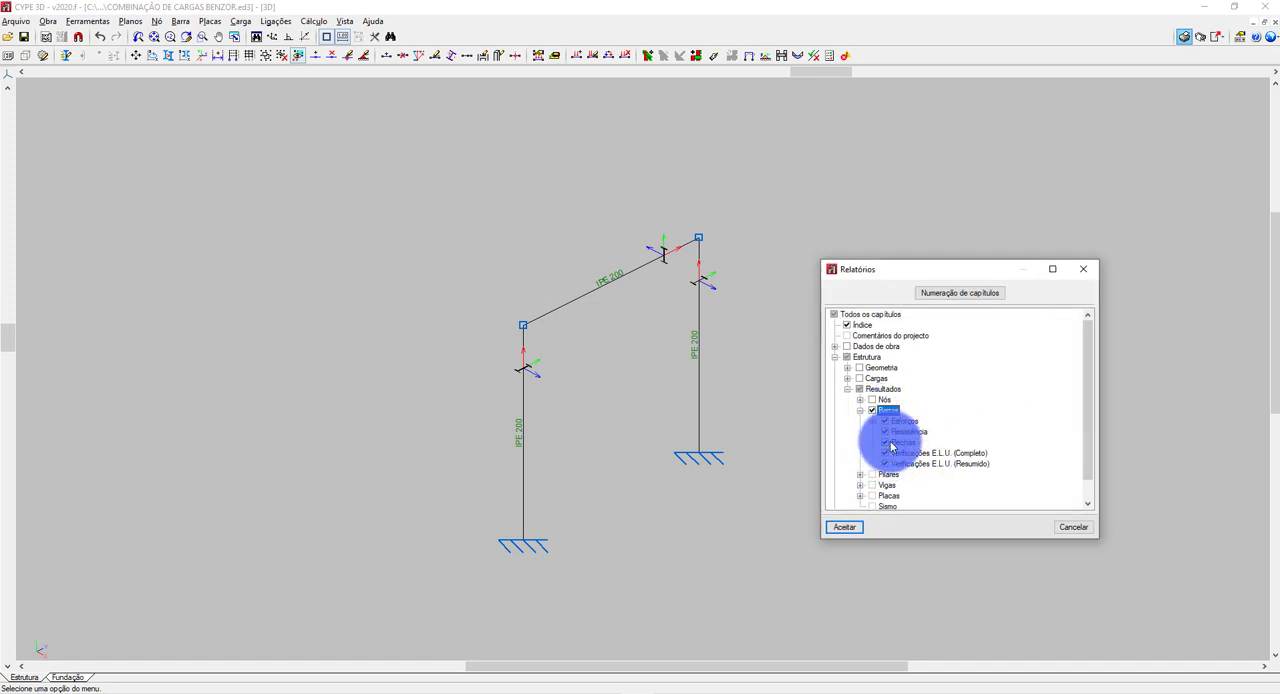
{"action": "left_click", "coordinate": [843, 532]}
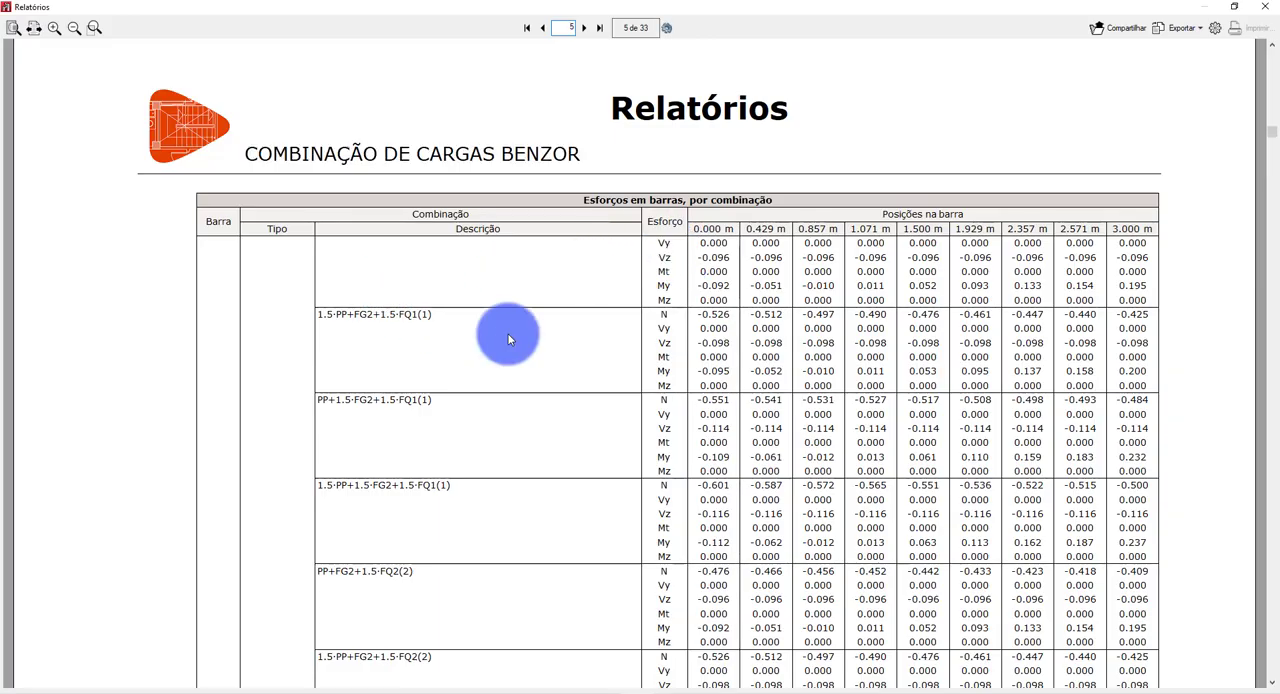
Skim the report's bar force tables by combination across its pages, returning to the Combinações section for bar N1/N2 on page 4.
{"action": "scroll", "coordinate": [508, 340], "scroll_direction": "down", "scroll_amount": 15}
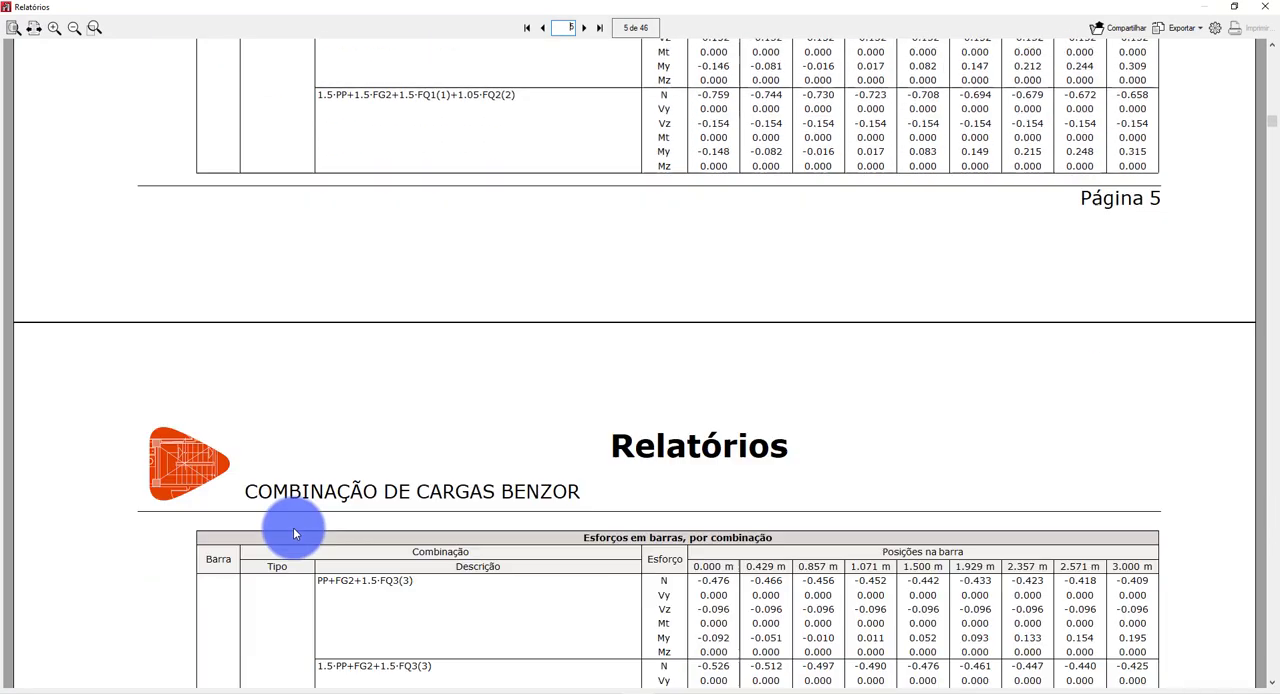
{"action": "scroll", "coordinate": [293, 527], "scroll_direction": "down", "scroll_amount": 5}
{"action": "scroll", "coordinate": [328, 555], "scroll_direction": "down", "scroll_amount": 4, "text": "ctrl"}
{"action": "scroll", "coordinate": [531, 511], "scroll_direction": "down", "scroll_amount": 5}
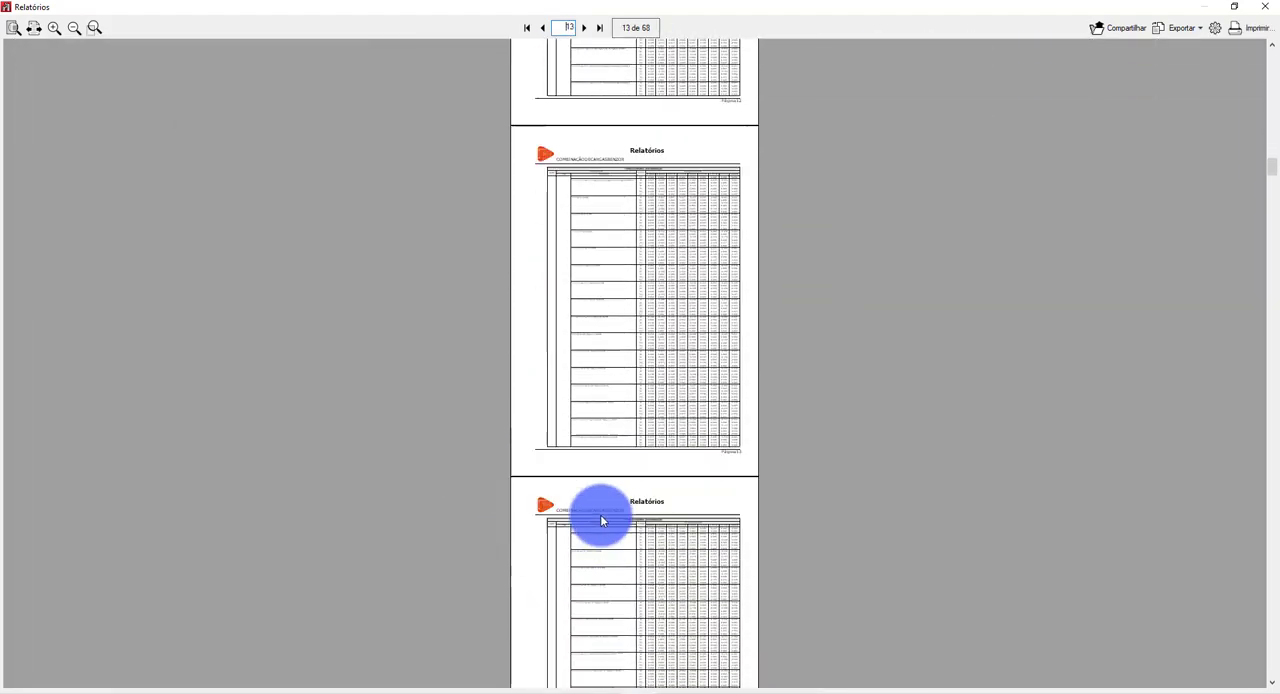
{"action": "scroll", "coordinate": [632, 467], "scroll_direction": "down", "scroll_amount": 8}
{"action": "left_click_drag", "start_coordinate": [1272, 201], "coordinate": [1271, 300]}
{"action": "scroll", "coordinate": [1188, 309], "scroll_direction": "up", "scroll_amount": 2, "text": "ctrl"}
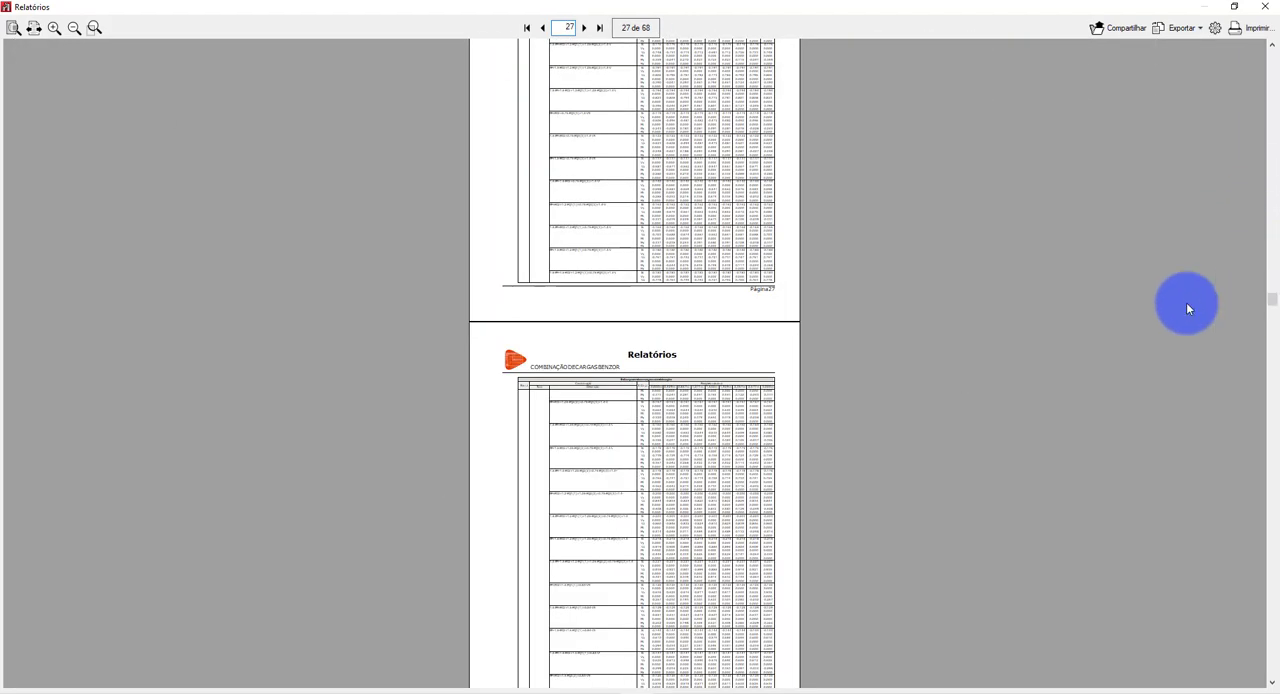
{"action": "scroll", "coordinate": [971, 352], "scroll_direction": "up", "scroll_amount": 1, "text": "ctrl"}
{"action": "scroll", "coordinate": [960, 366], "scroll_direction": "up", "scroll_amount": 1, "text": "ctrl"}
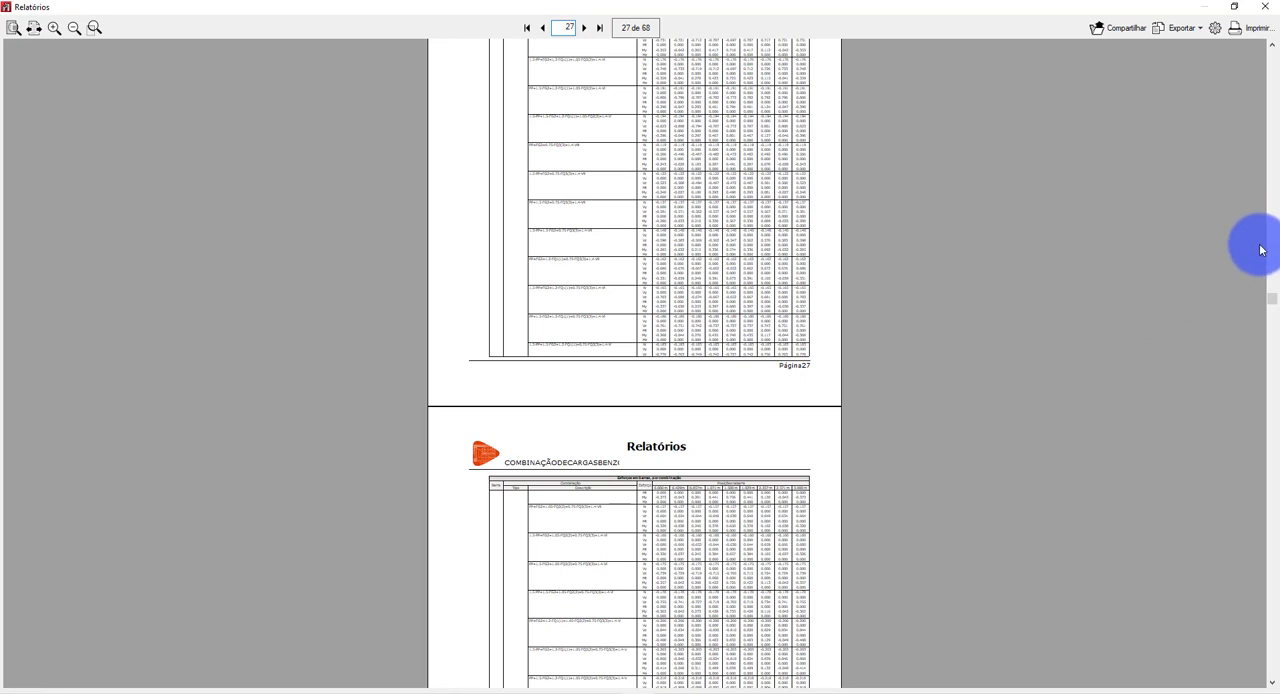
{"action": "left_click_drag", "start_coordinate": [1271, 298], "coordinate": [1262, 449]}
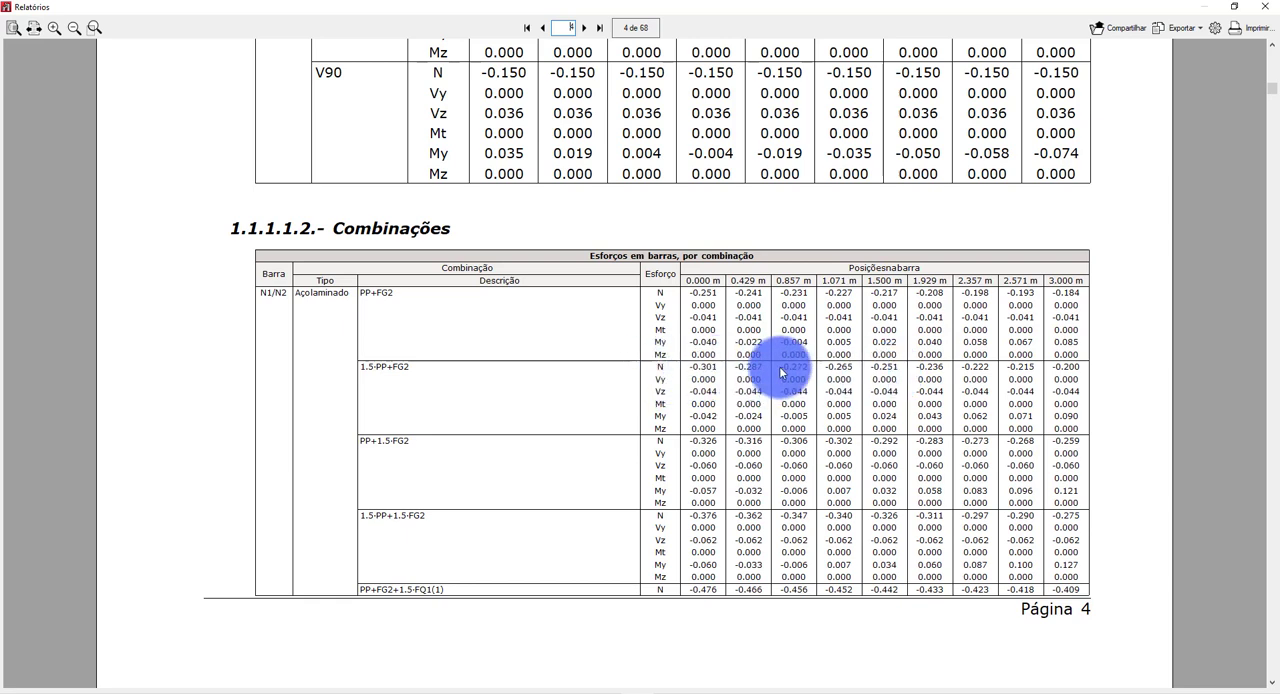
Examine bar N1/N2's forces for the combinations of PP and FG2 with FQ1 and FQ2 through the end of page 5.
{"action": "scroll", "coordinate": [848, 405], "scroll_direction": "down", "scroll_amount": 5}
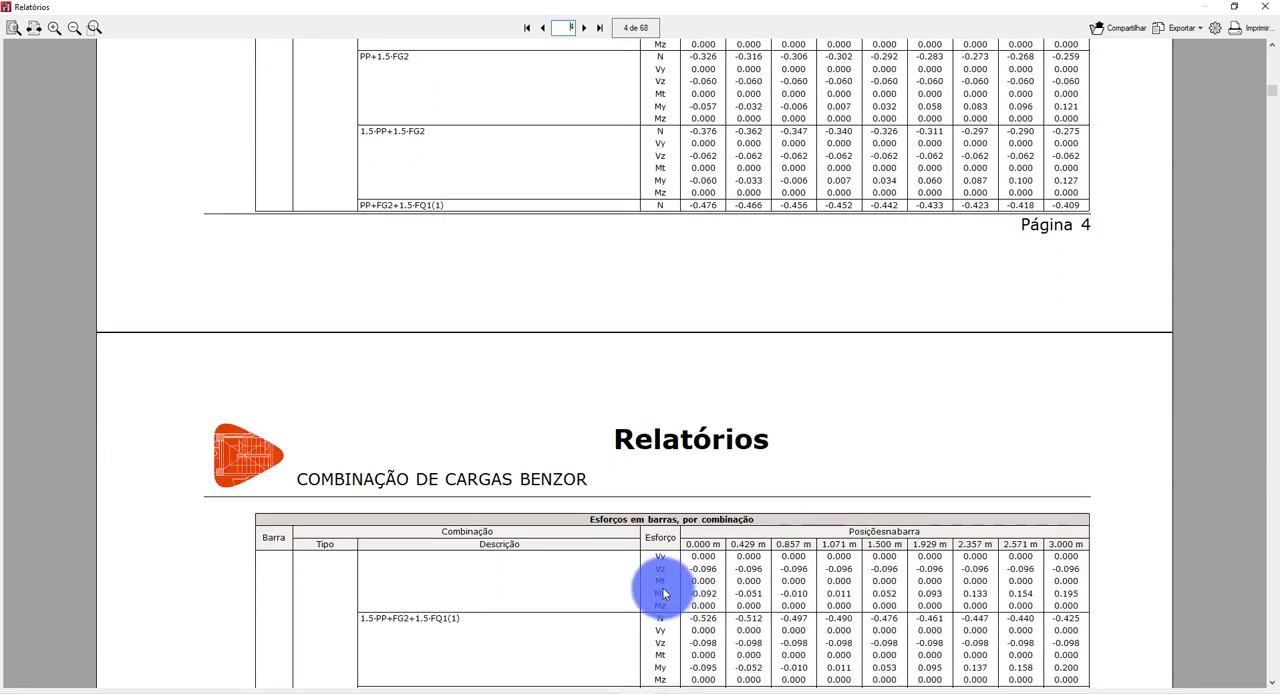
{"action": "scroll", "coordinate": [680, 605], "scroll_direction": "down", "scroll_amount": 1}
{"action": "scroll", "coordinate": [680, 605], "scroll_direction": "down", "scroll_amount": 15}
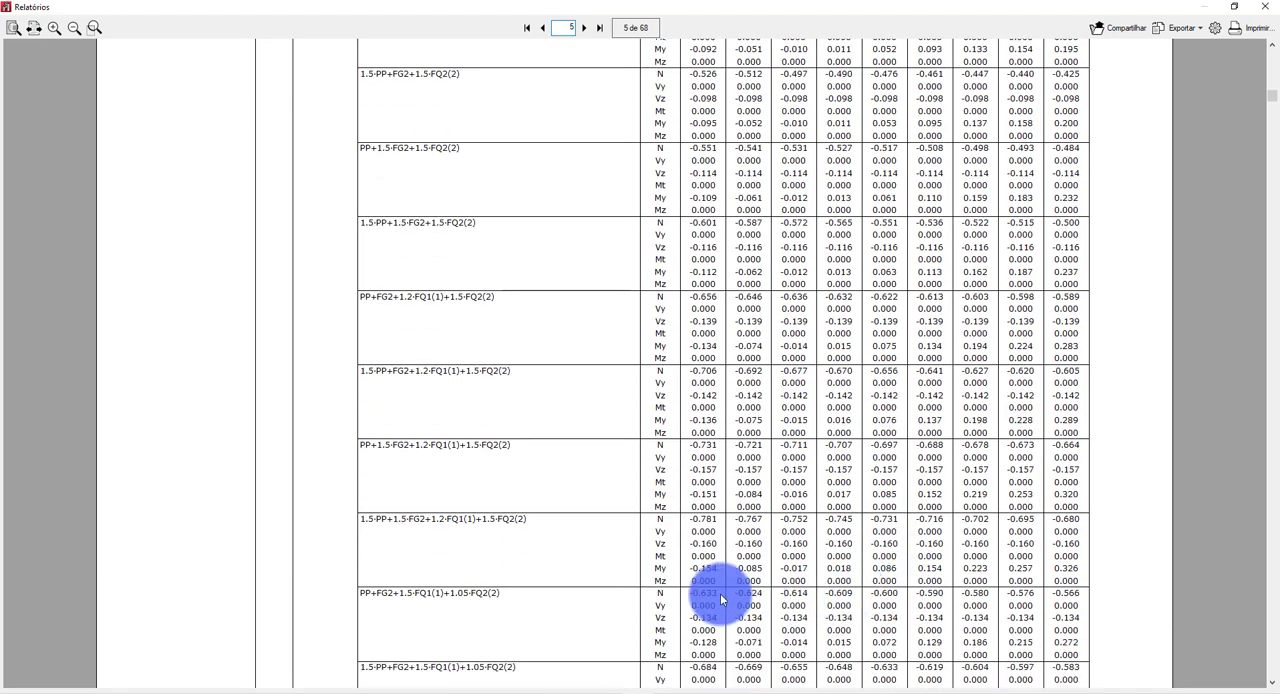
{"action": "scroll", "coordinate": [975, 600], "scroll_direction": "down", "scroll_amount": 7}
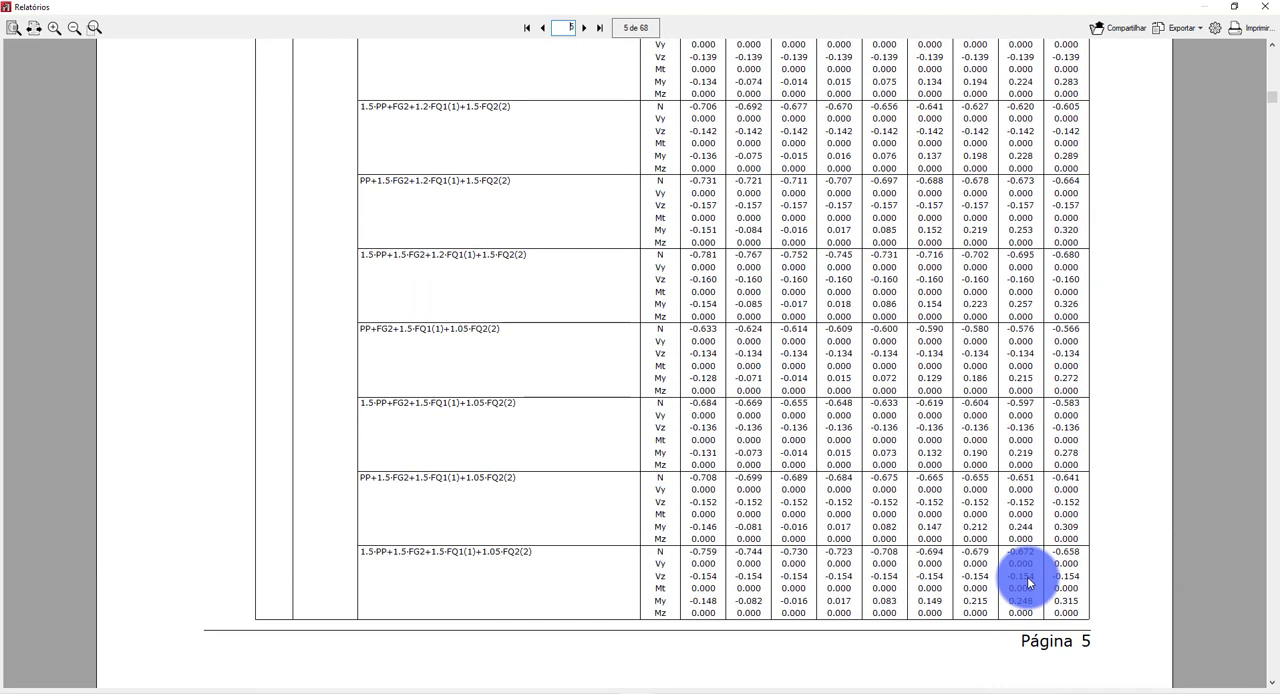
{"action": "scroll", "coordinate": [726, 469], "scroll_direction": "down", "scroll_amount": 2}
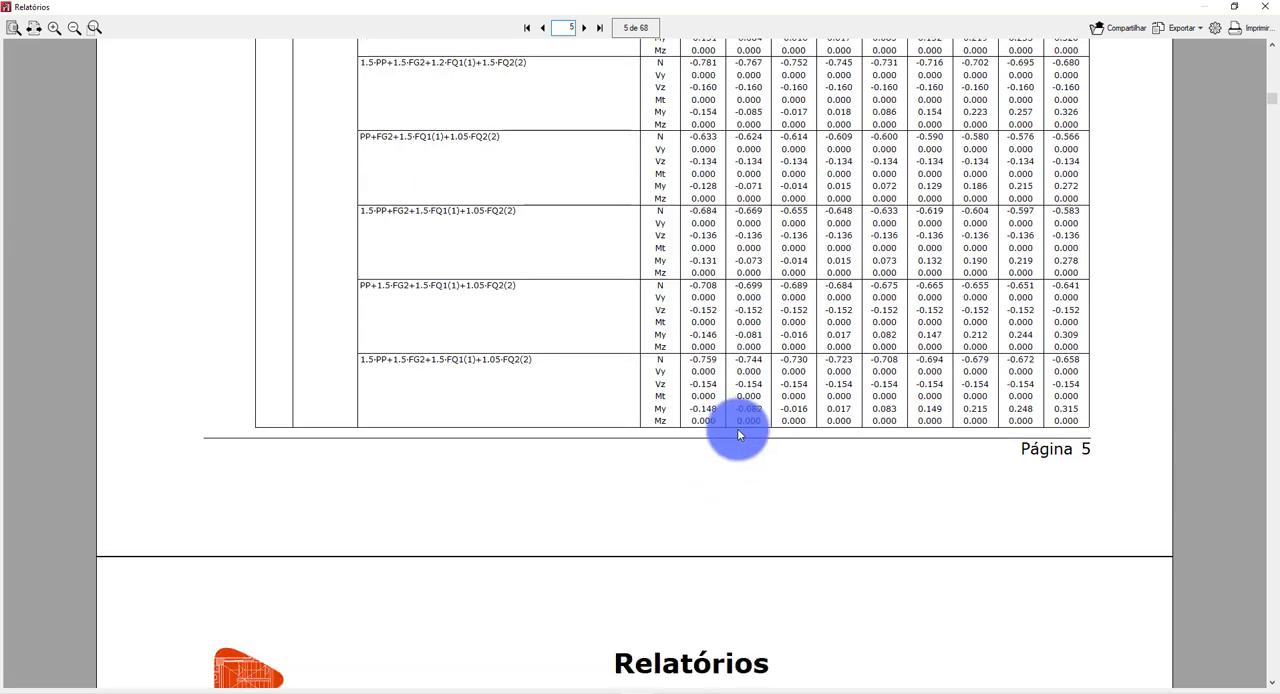
{"action": "scroll", "coordinate": [775, 367], "scroll_direction": "down", "scroll_amount": 6}
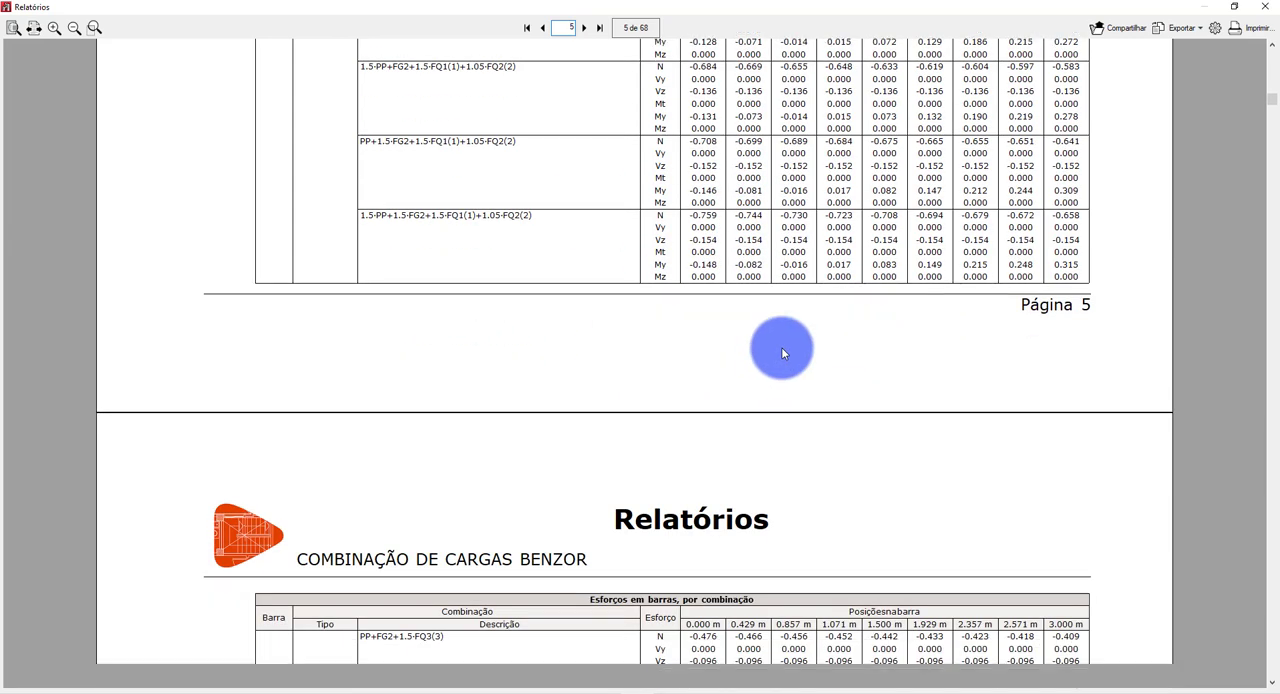
Examine bar N1/N2's forces for the combinations that include FQ3 with coefficients 1.5 and 0.75 on pages 6 and 7.
{"action": "scroll", "coordinate": [820, 322], "scroll_direction": "down", "scroll_amount": 5}
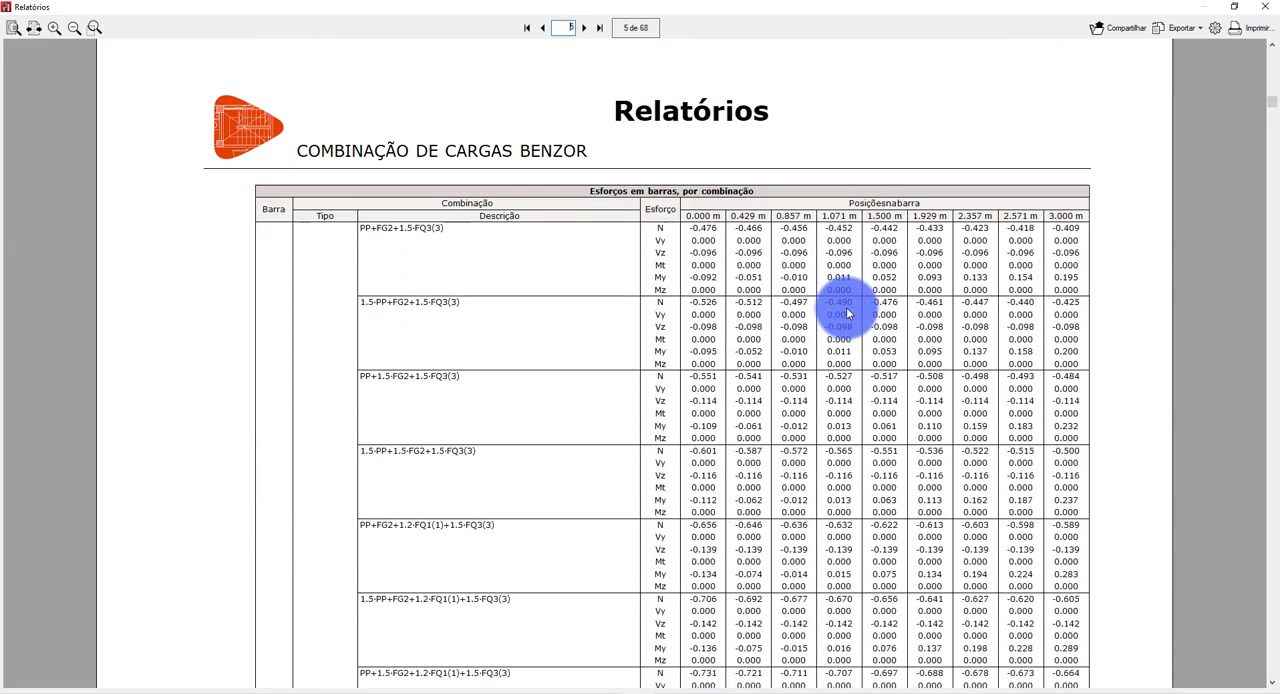
{"action": "scroll", "coordinate": [774, 516], "scroll_direction": "down", "scroll_amount": 8}
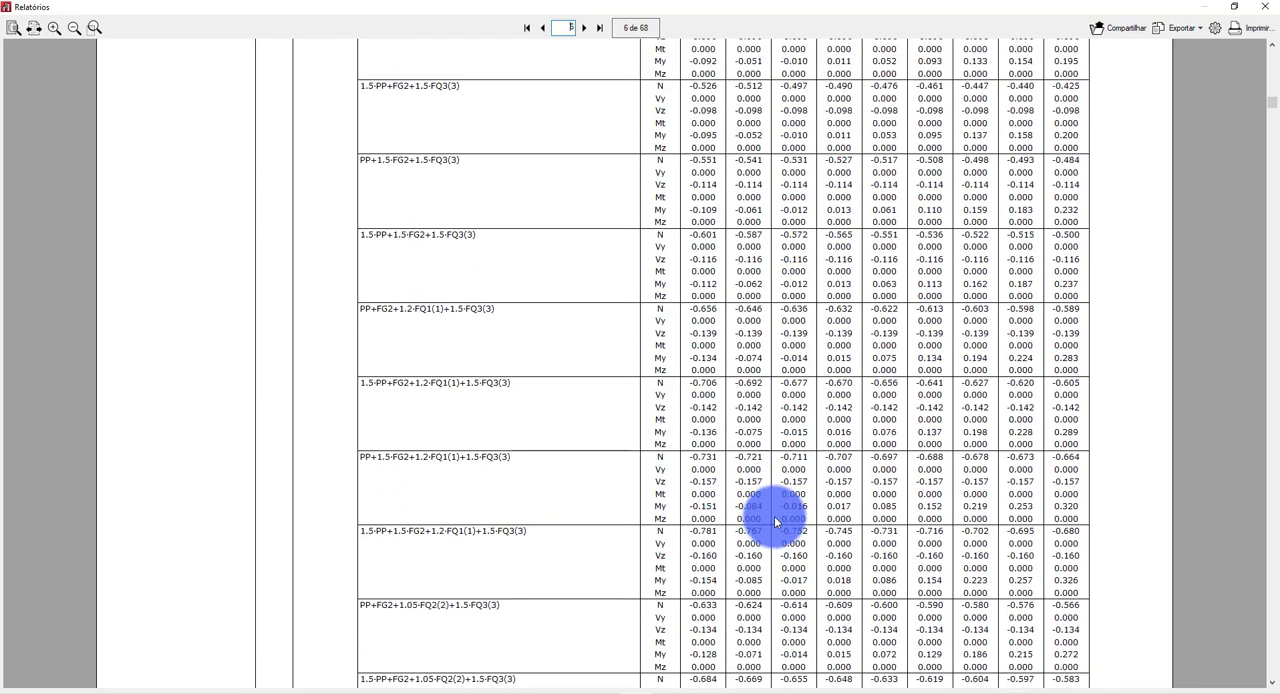
{"action": "scroll", "coordinate": [806, 504], "scroll_direction": "down", "scroll_amount": 5}
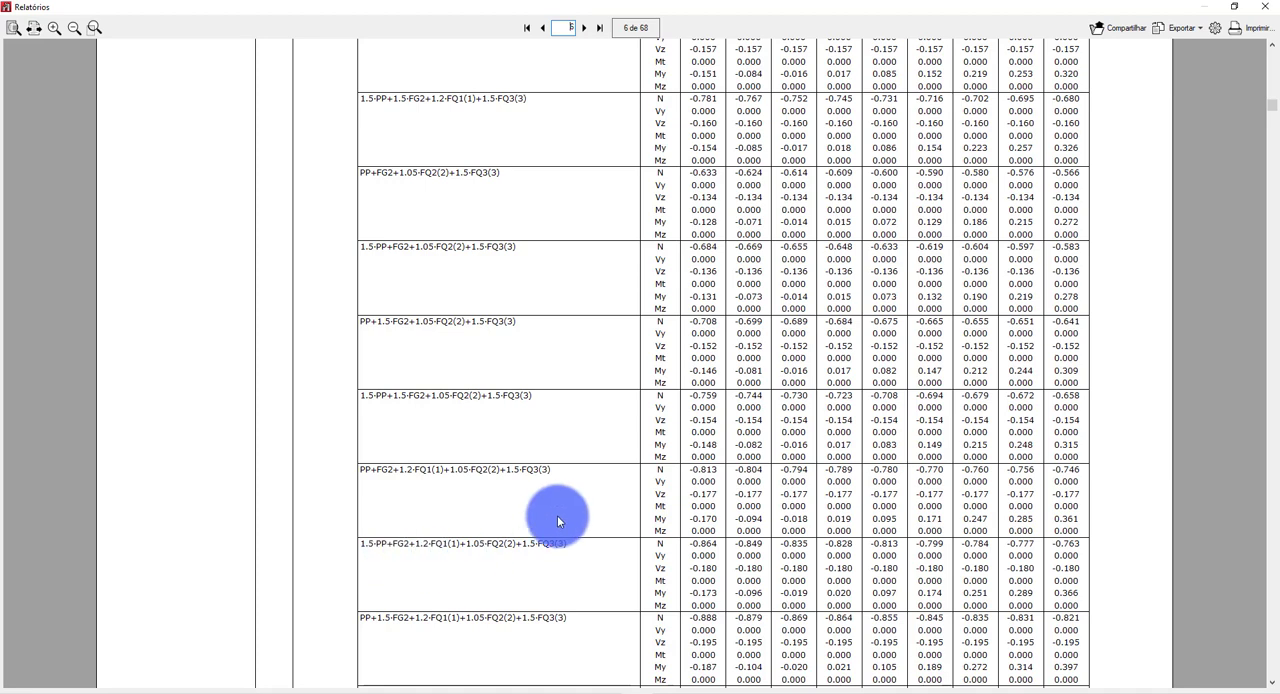
{"action": "scroll", "coordinate": [600, 505], "scroll_direction": "down", "scroll_amount": 10}
{"action": "scroll", "coordinate": [734, 490], "scroll_direction": "down", "scroll_amount": 8}
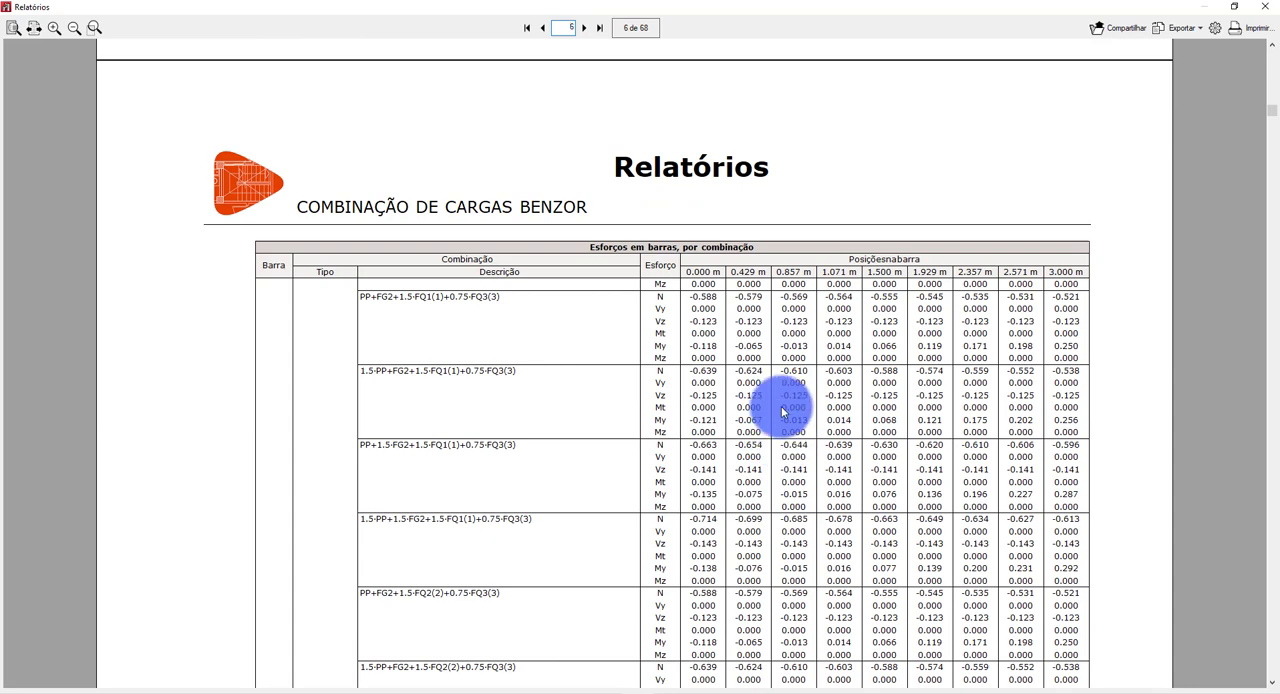
{"action": "scroll", "coordinate": [900, 315], "scroll_direction": "down", "scroll_amount": 6}
{"action": "scroll", "coordinate": [859, 303], "scroll_direction": "down", "scroll_amount": 10}
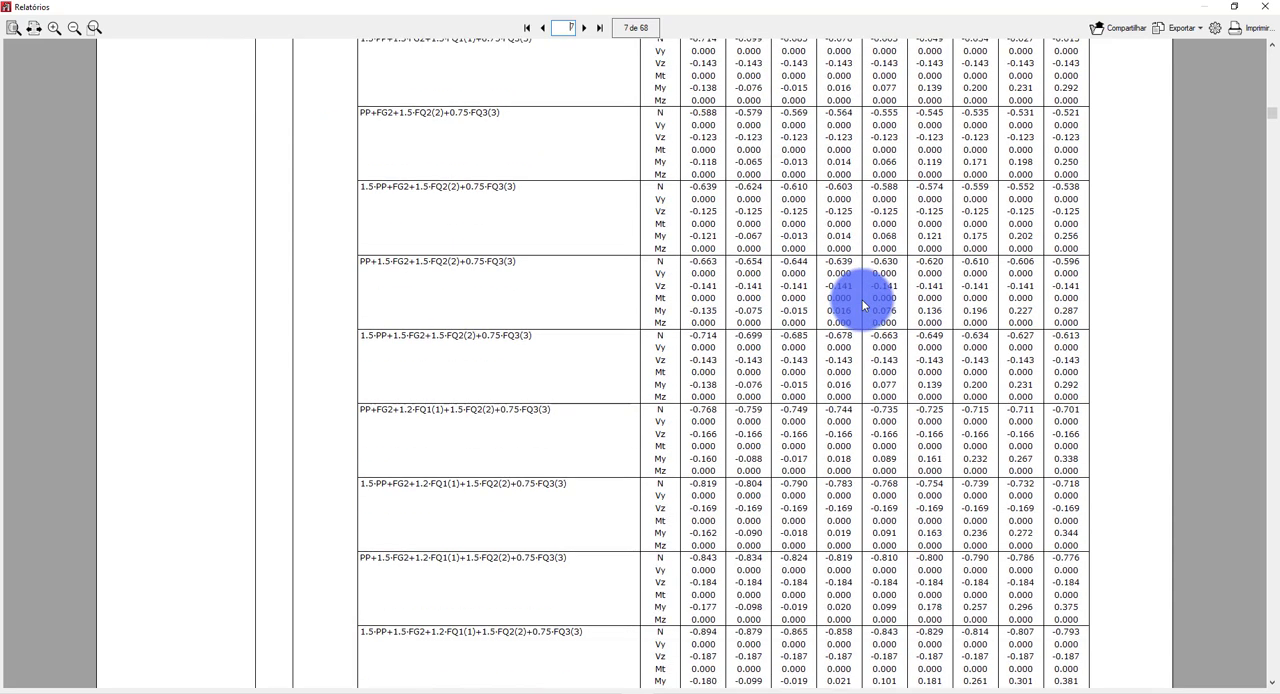
{"action": "scroll", "coordinate": [900, 262], "scroll_direction": "down", "scroll_amount": 15}
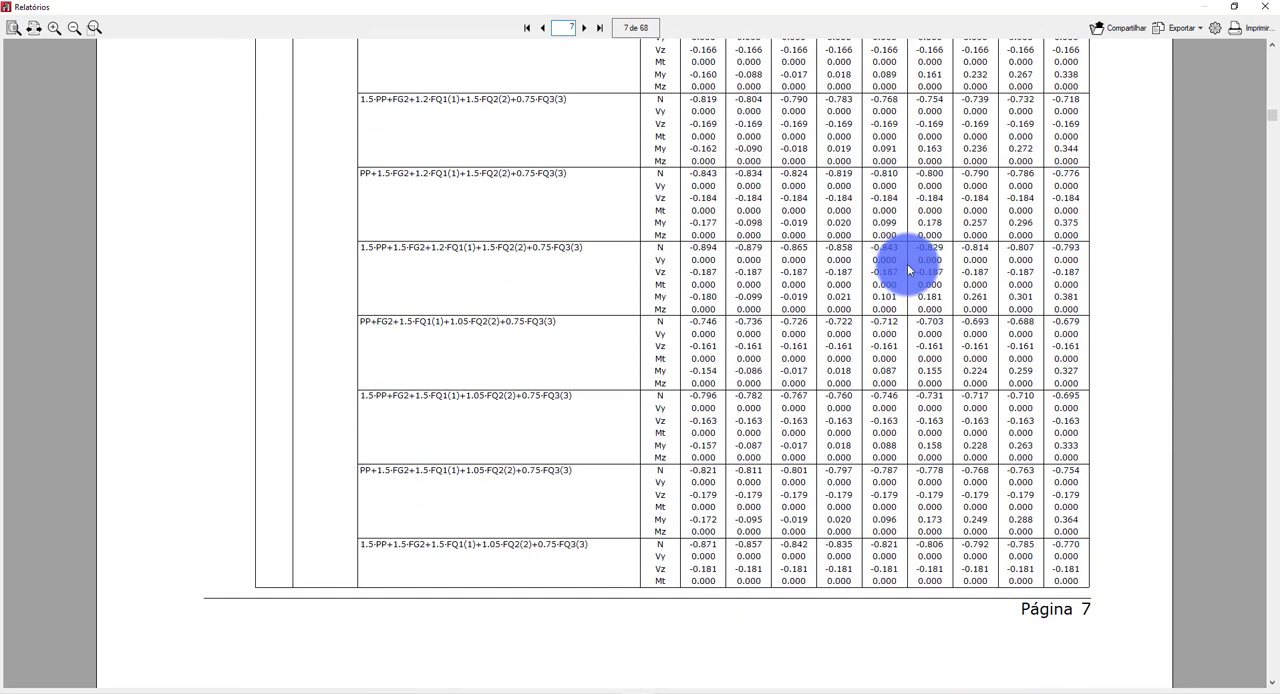
Examine bar N1/N2's forces for the combinations that include V0 with coefficient 1.4 on page 8, and close the report and its chapter selection.
{"action": "scroll", "coordinate": [916, 280], "scroll_direction": "down", "scroll_amount": 8}
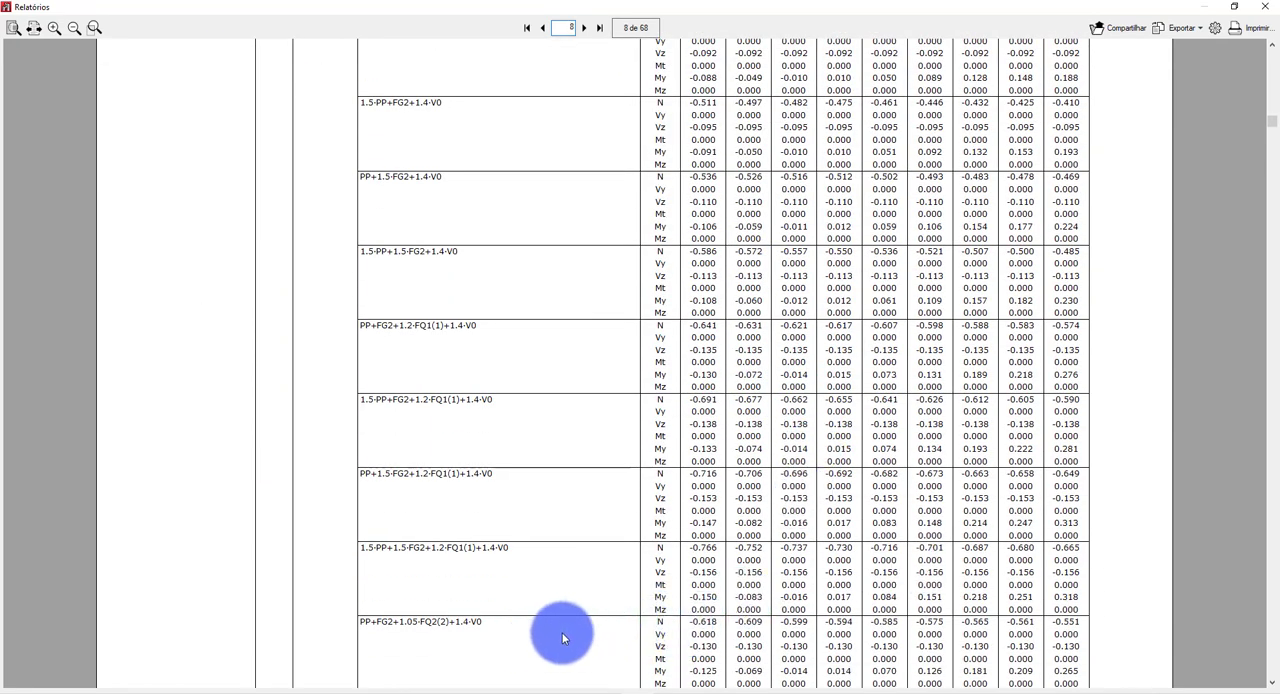
{"action": "scroll", "coordinate": [570, 600], "scroll_direction": "down", "scroll_amount": 2}
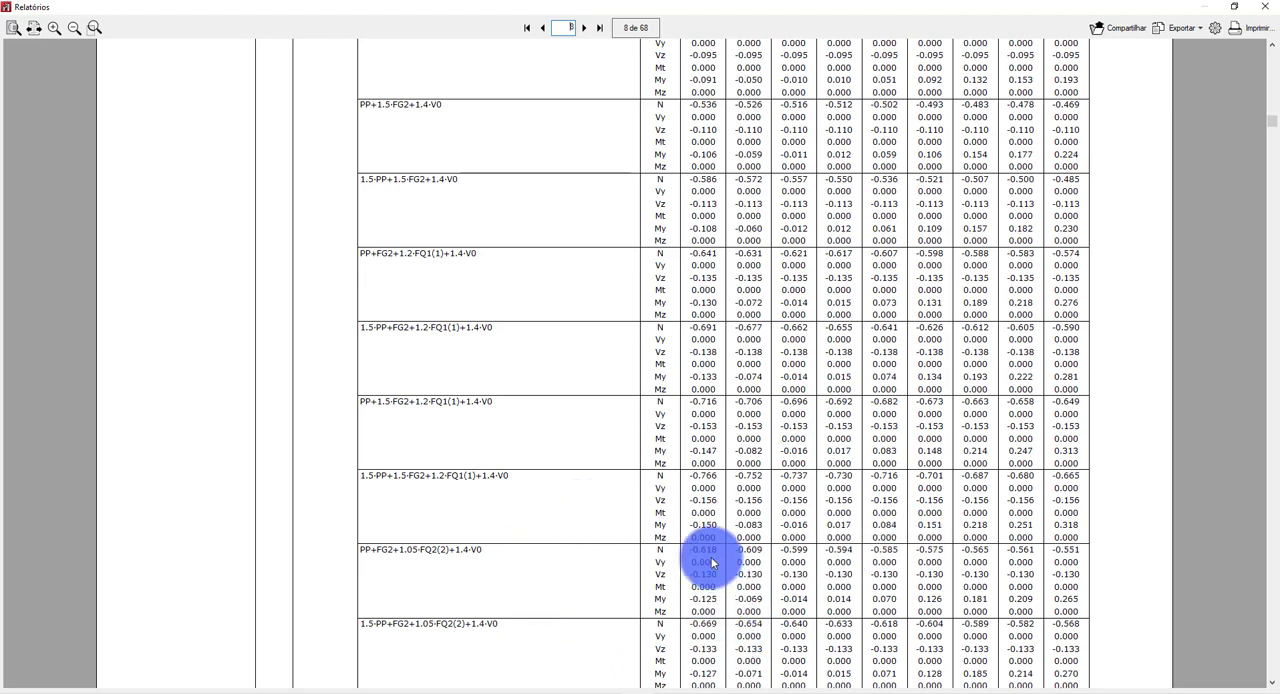
{"action": "scroll", "coordinate": [712, 562], "scroll_direction": "down", "scroll_amount": 10}
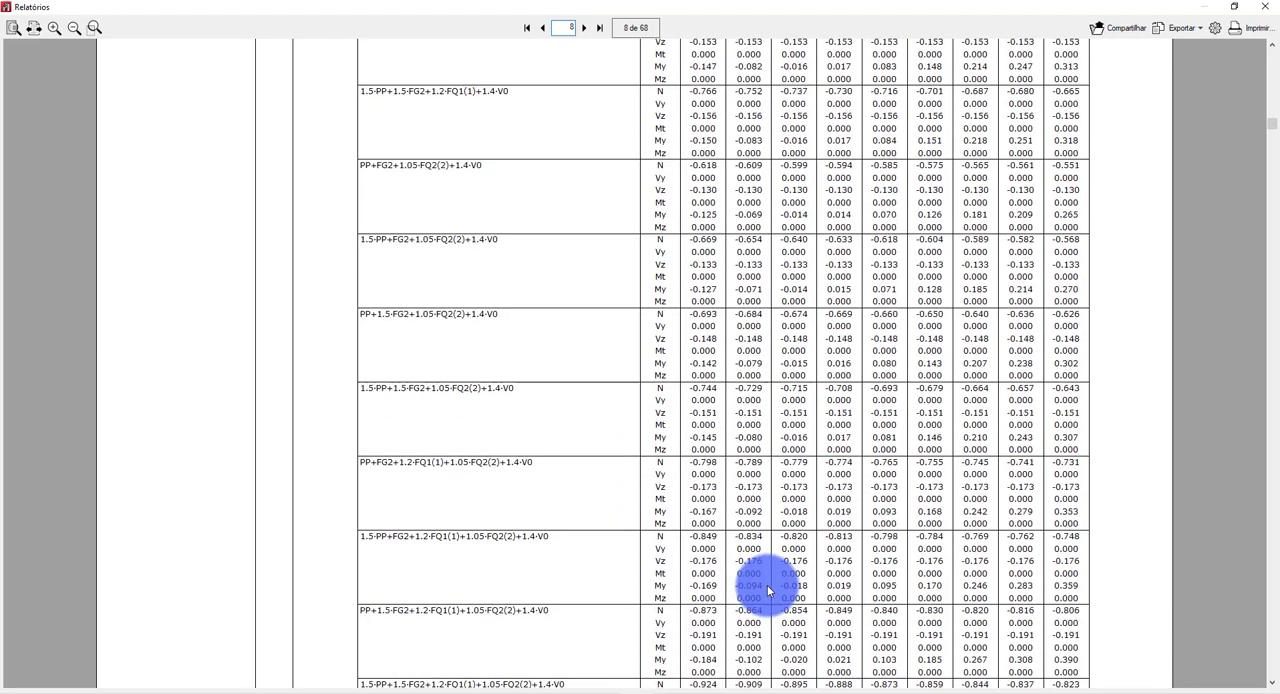
{"action": "mouse_move", "coordinate": [1272, 125]}
{"action": "left_mouse_down"}
{"action": "mouse_move", "coordinate": [1275, 514]}
{"action": "mouse_move", "coordinate": [1271, 120]}
{"action": "left_mouse_up"}
{"action": "left_click", "coordinate": [1264, 7]}
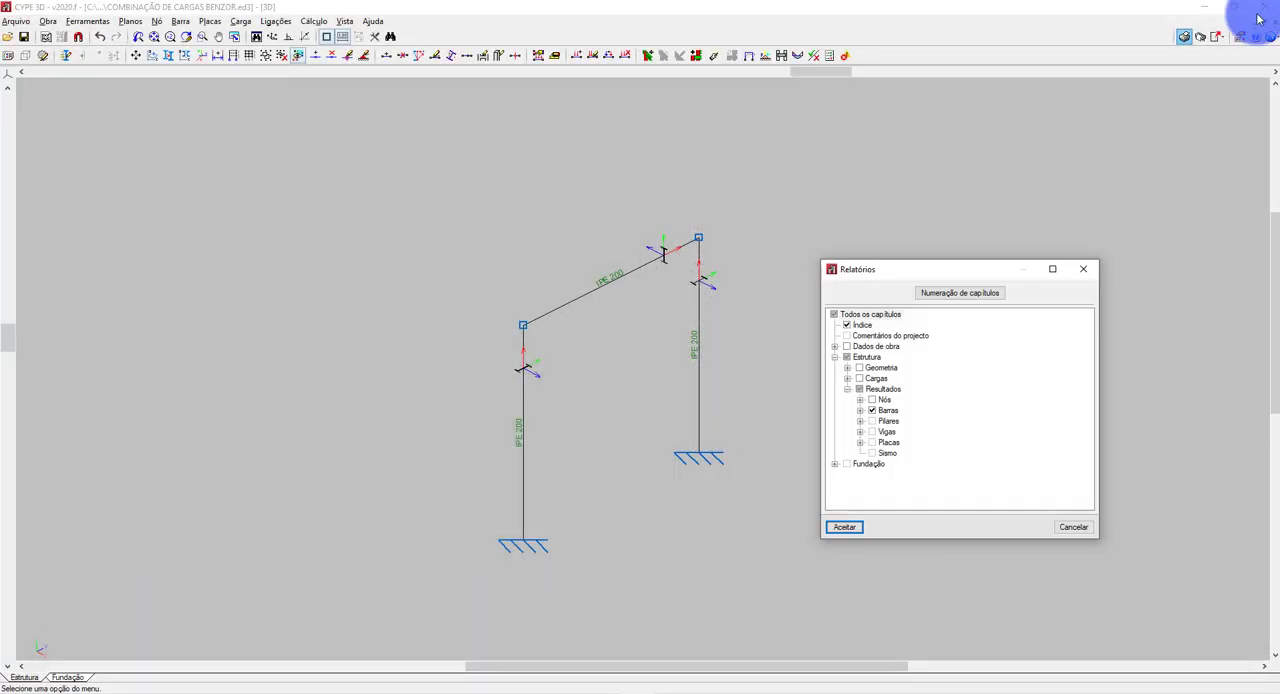
{"action": "left_click", "coordinate": [1082, 270]}
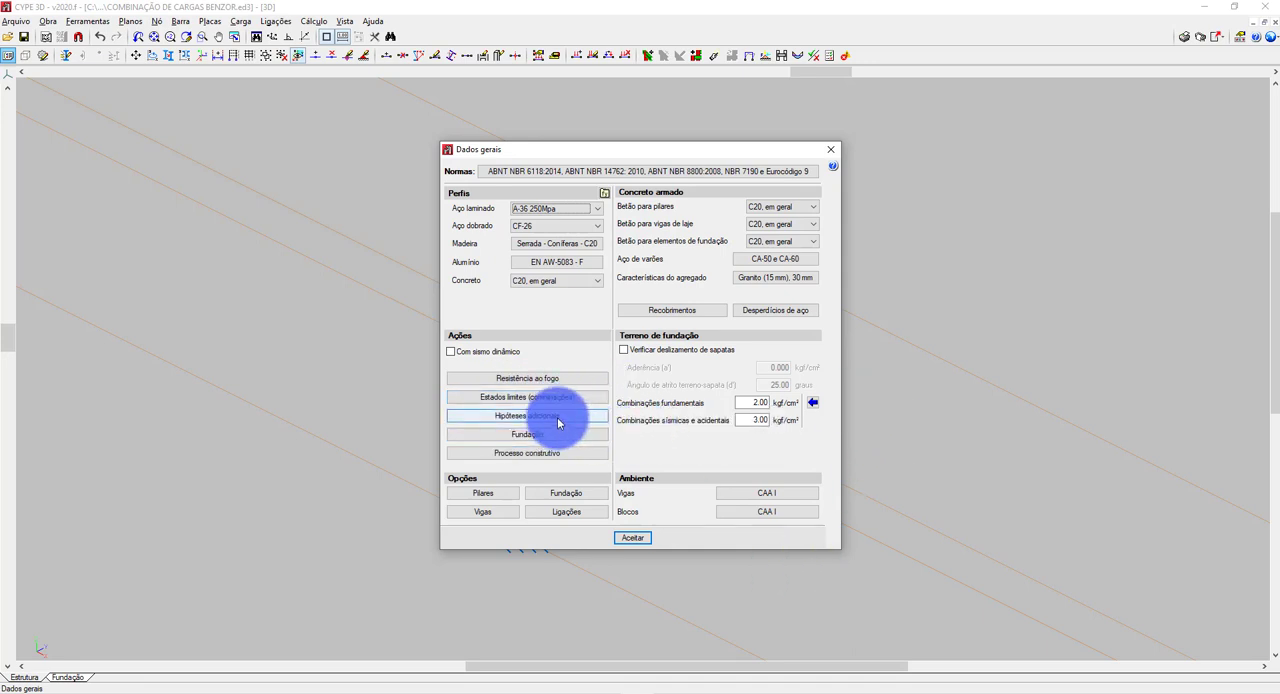
Review the additional load cases and the ELU - NBR8800 combination coefficients for rolled steel in the general data, leaving both without changes.
{"action": "left_click", "coordinate": [560, 417]}
{"action": "left_click", "coordinate": [685, 498]}
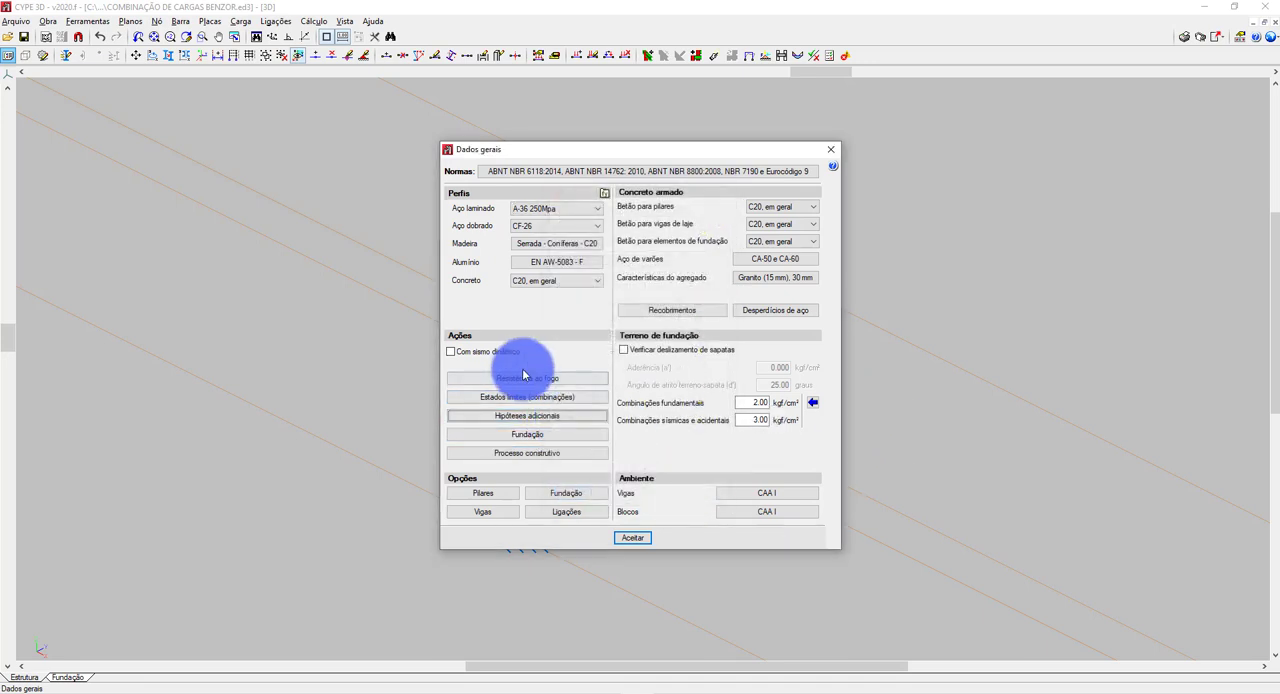
{"action": "left_click", "coordinate": [514, 396]}
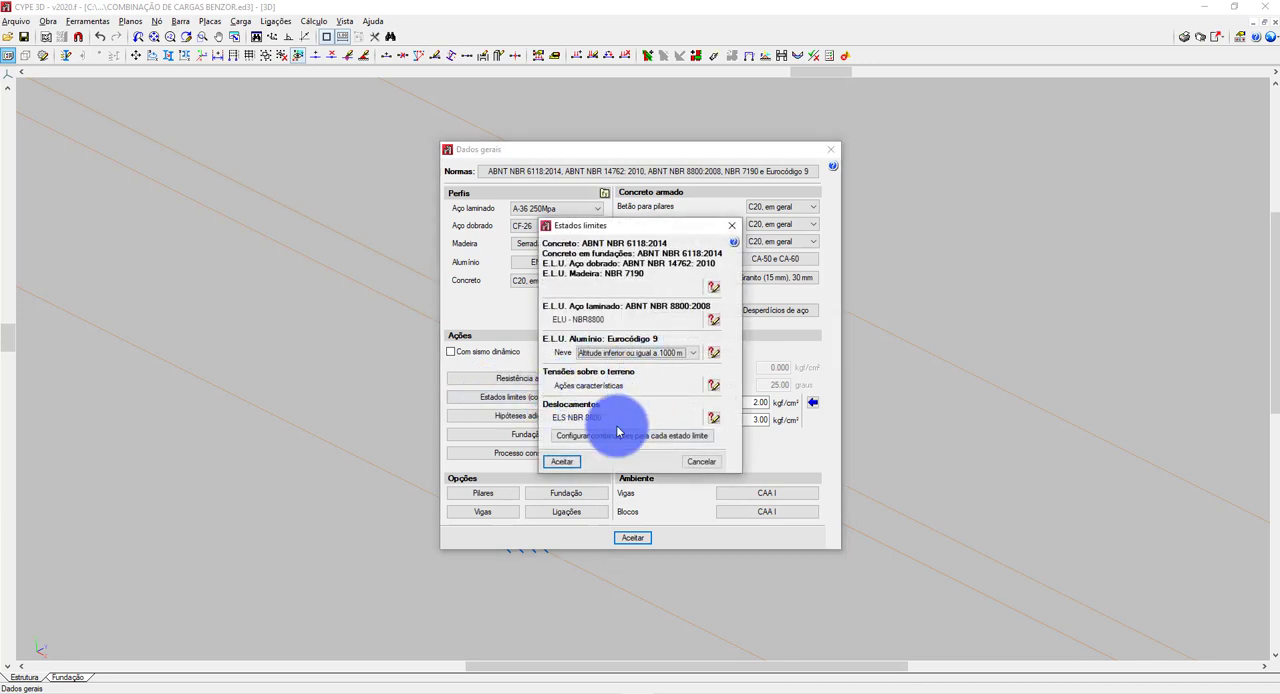
{"action": "left_click", "coordinate": [598, 435]}
{"action": "left_click", "coordinate": [570, 333]}
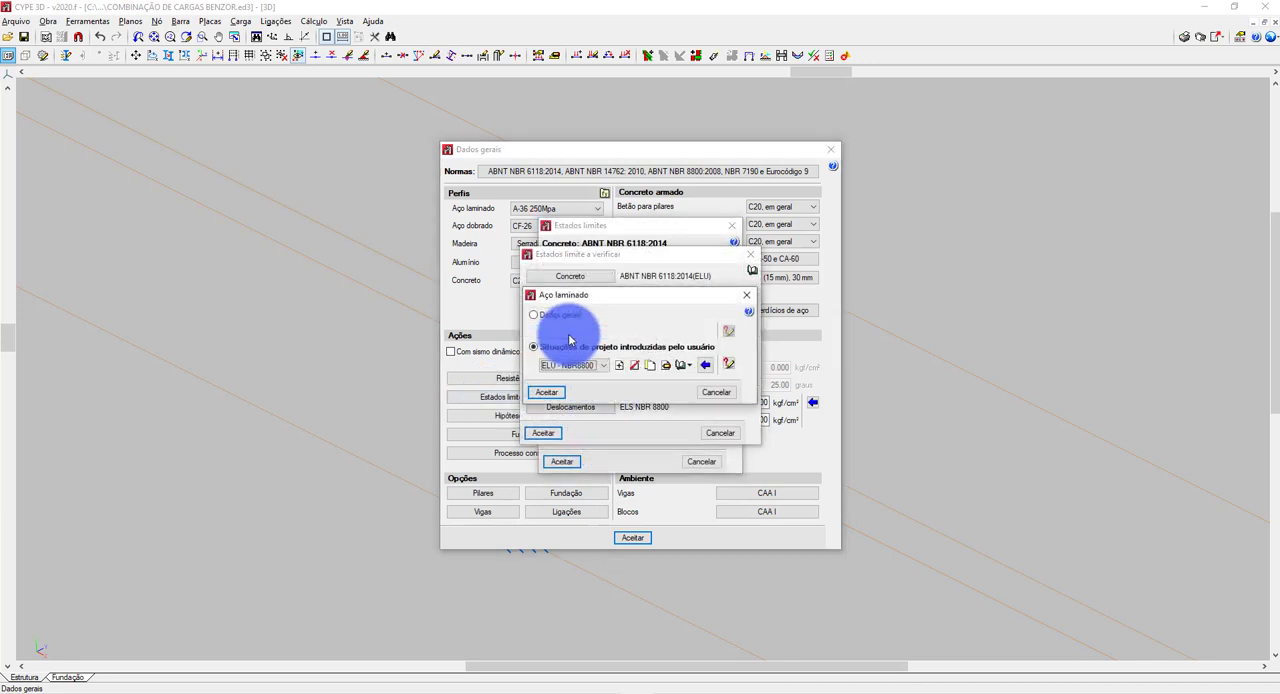
{"action": "left_click", "coordinate": [666, 367]}
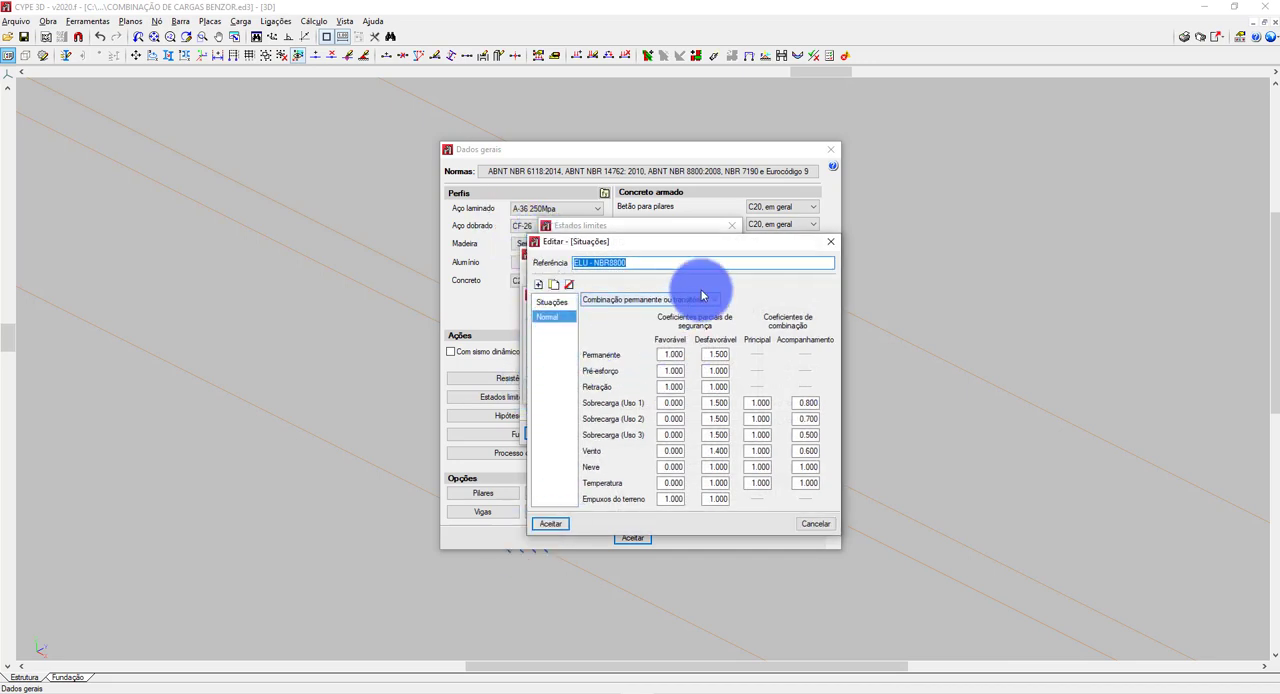
{"action": "left_click", "coordinate": [830, 241]}
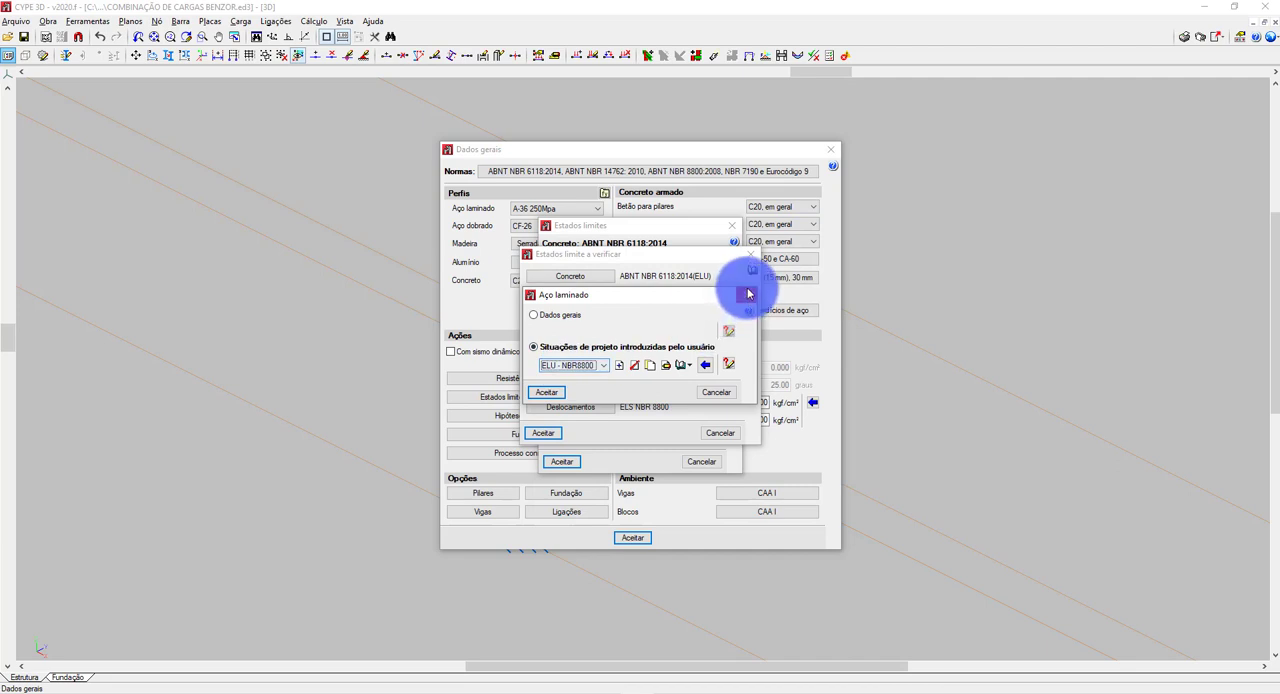
{"action": "left_click", "coordinate": [746, 295]}
Review the ELS NBR 8800 displacement coefficients for Frequente de serviço and Rara de serviço, and cancel out of the limit state settings.
{"action": "left_click", "coordinate": [566, 409]}
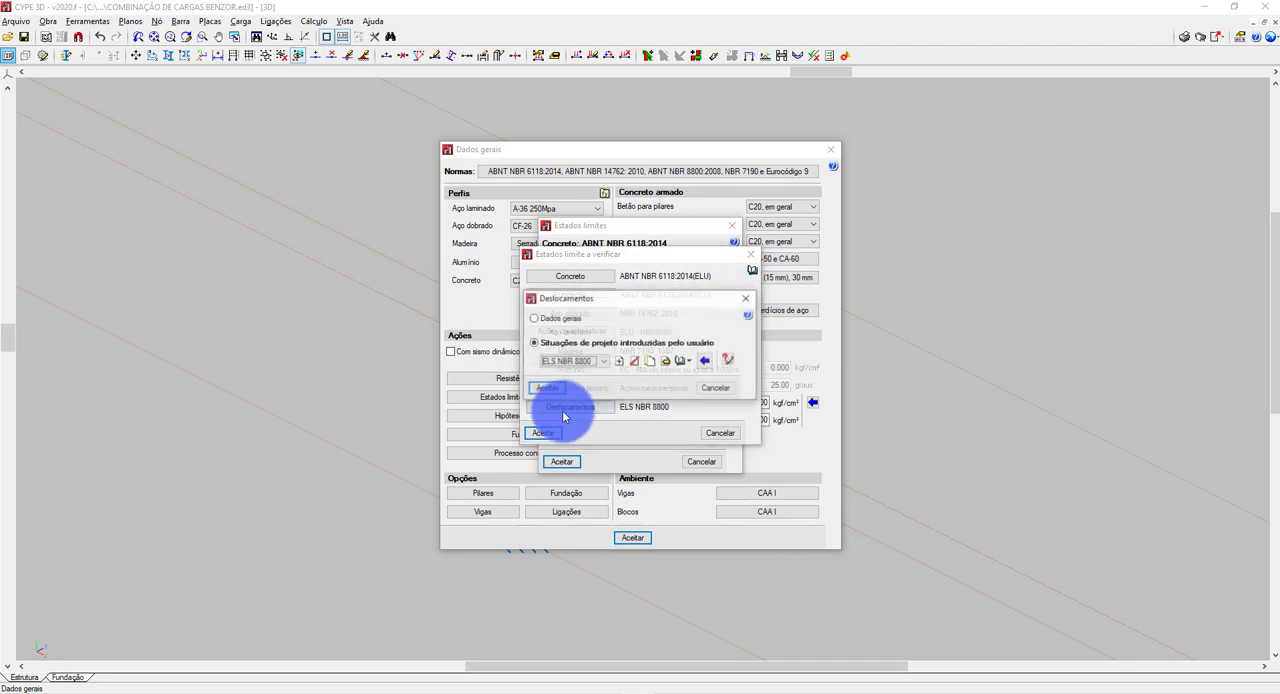
{"action": "left_click", "coordinate": [649, 366]}
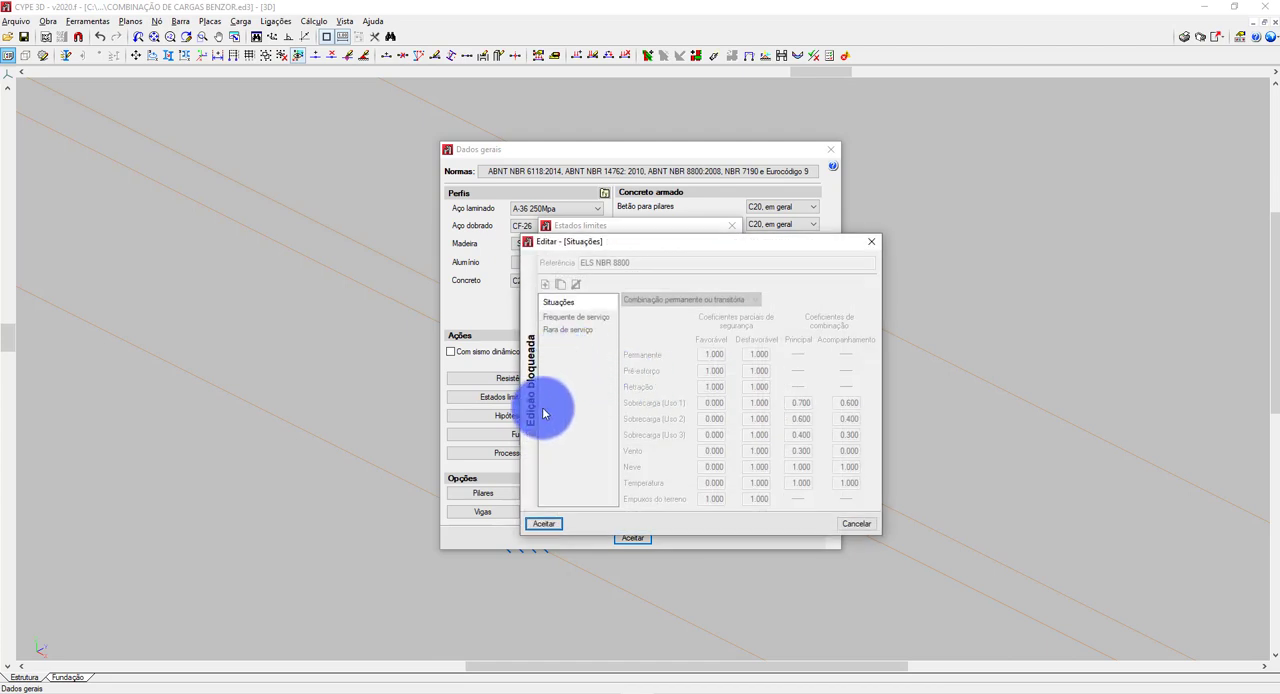
{"action": "left_click", "coordinate": [531, 403]}
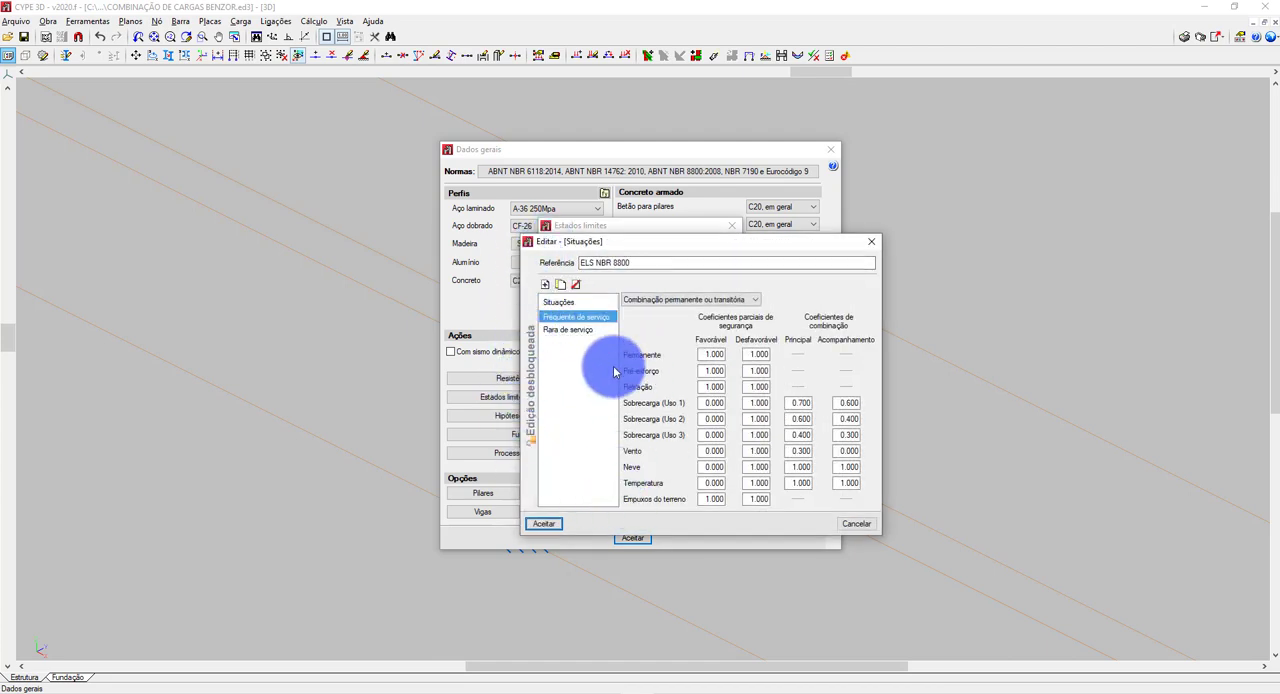
{"action": "left_click", "coordinate": [582, 330]}
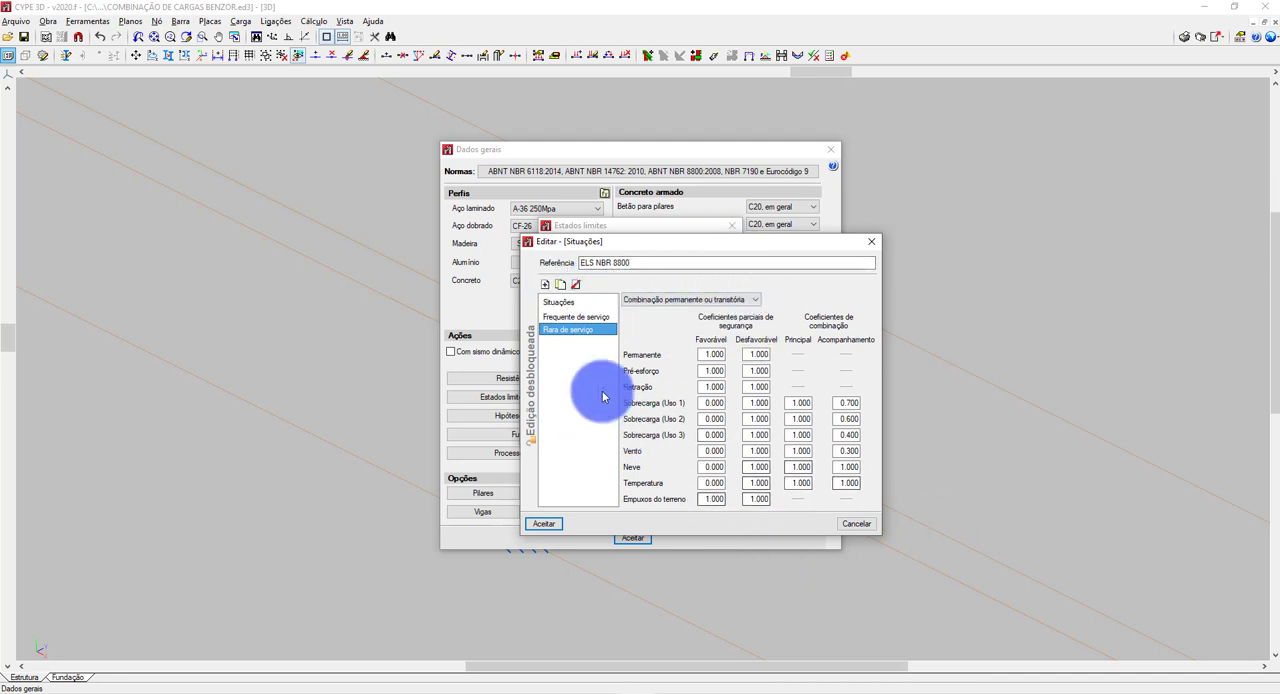
{"action": "left_click", "coordinate": [861, 525]}
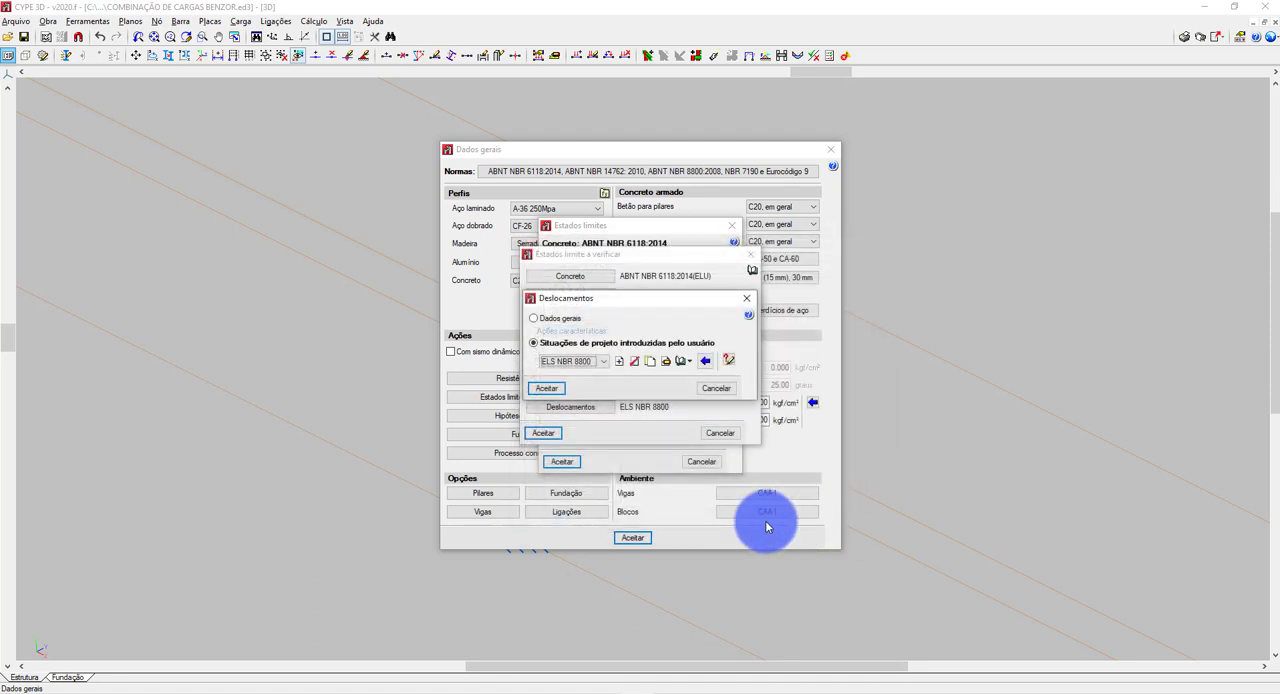
{"action": "left_click", "coordinate": [715, 386]}
{"action": "left_click", "coordinate": [719, 436]}
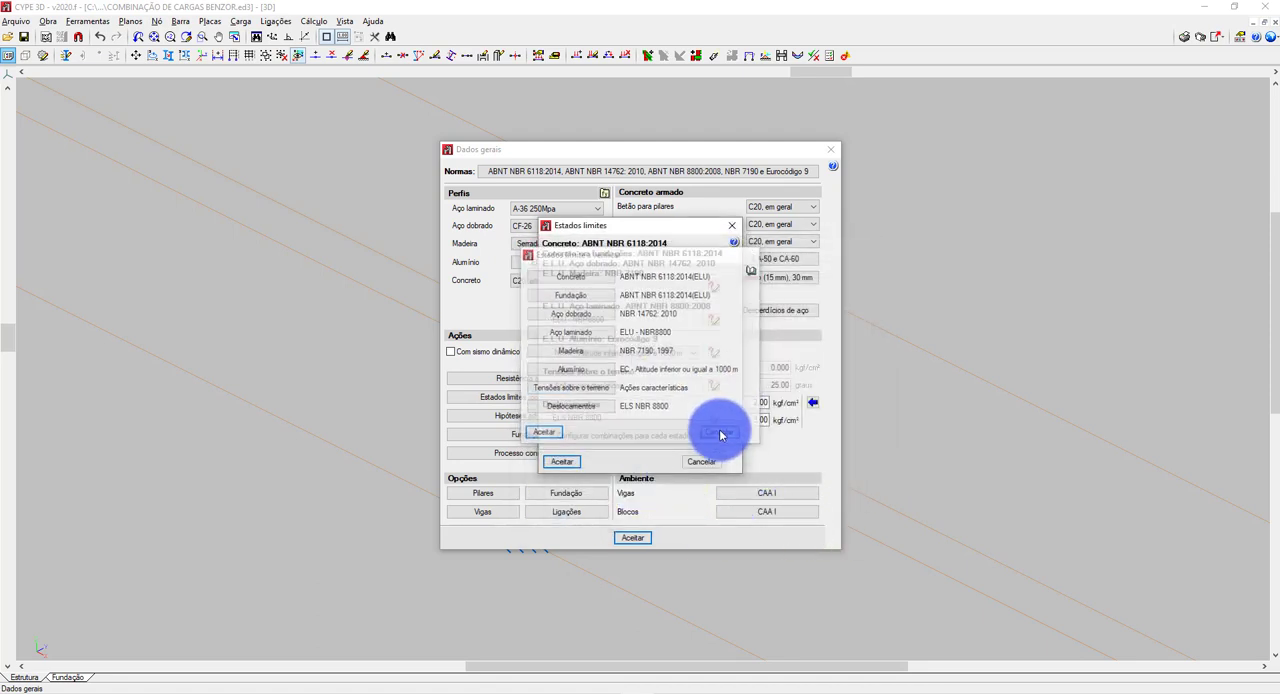
{"action": "left_click", "coordinate": [715, 461]}
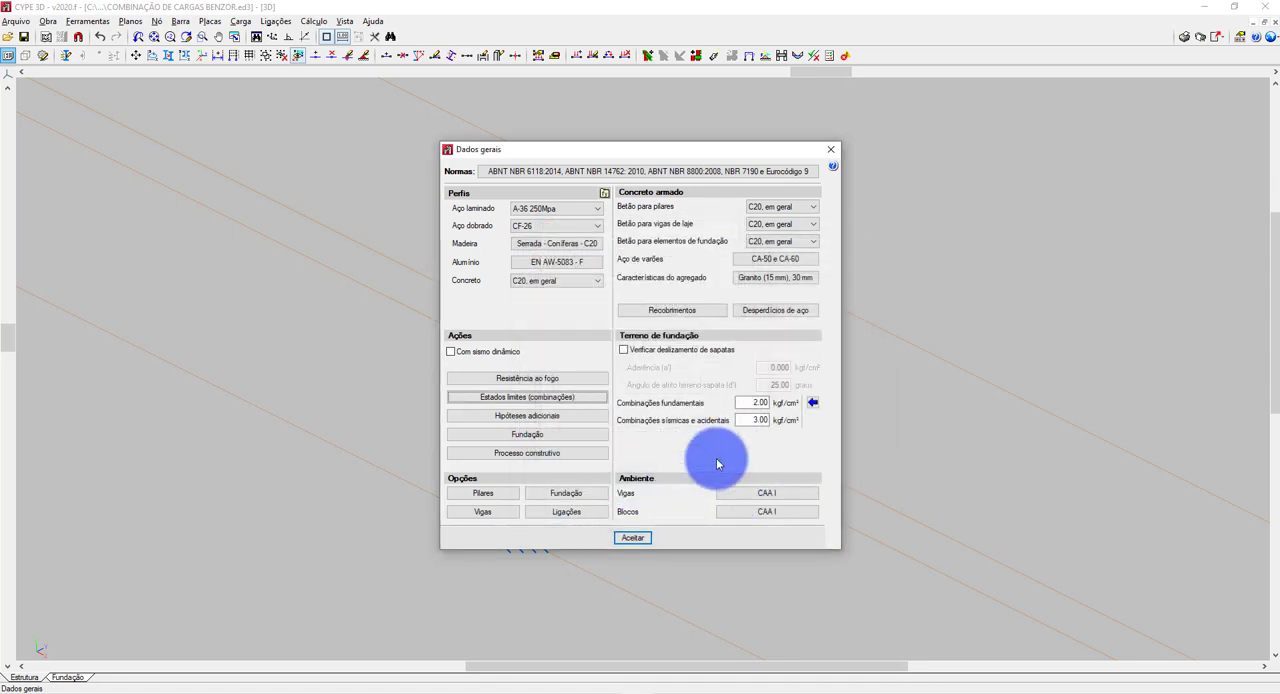